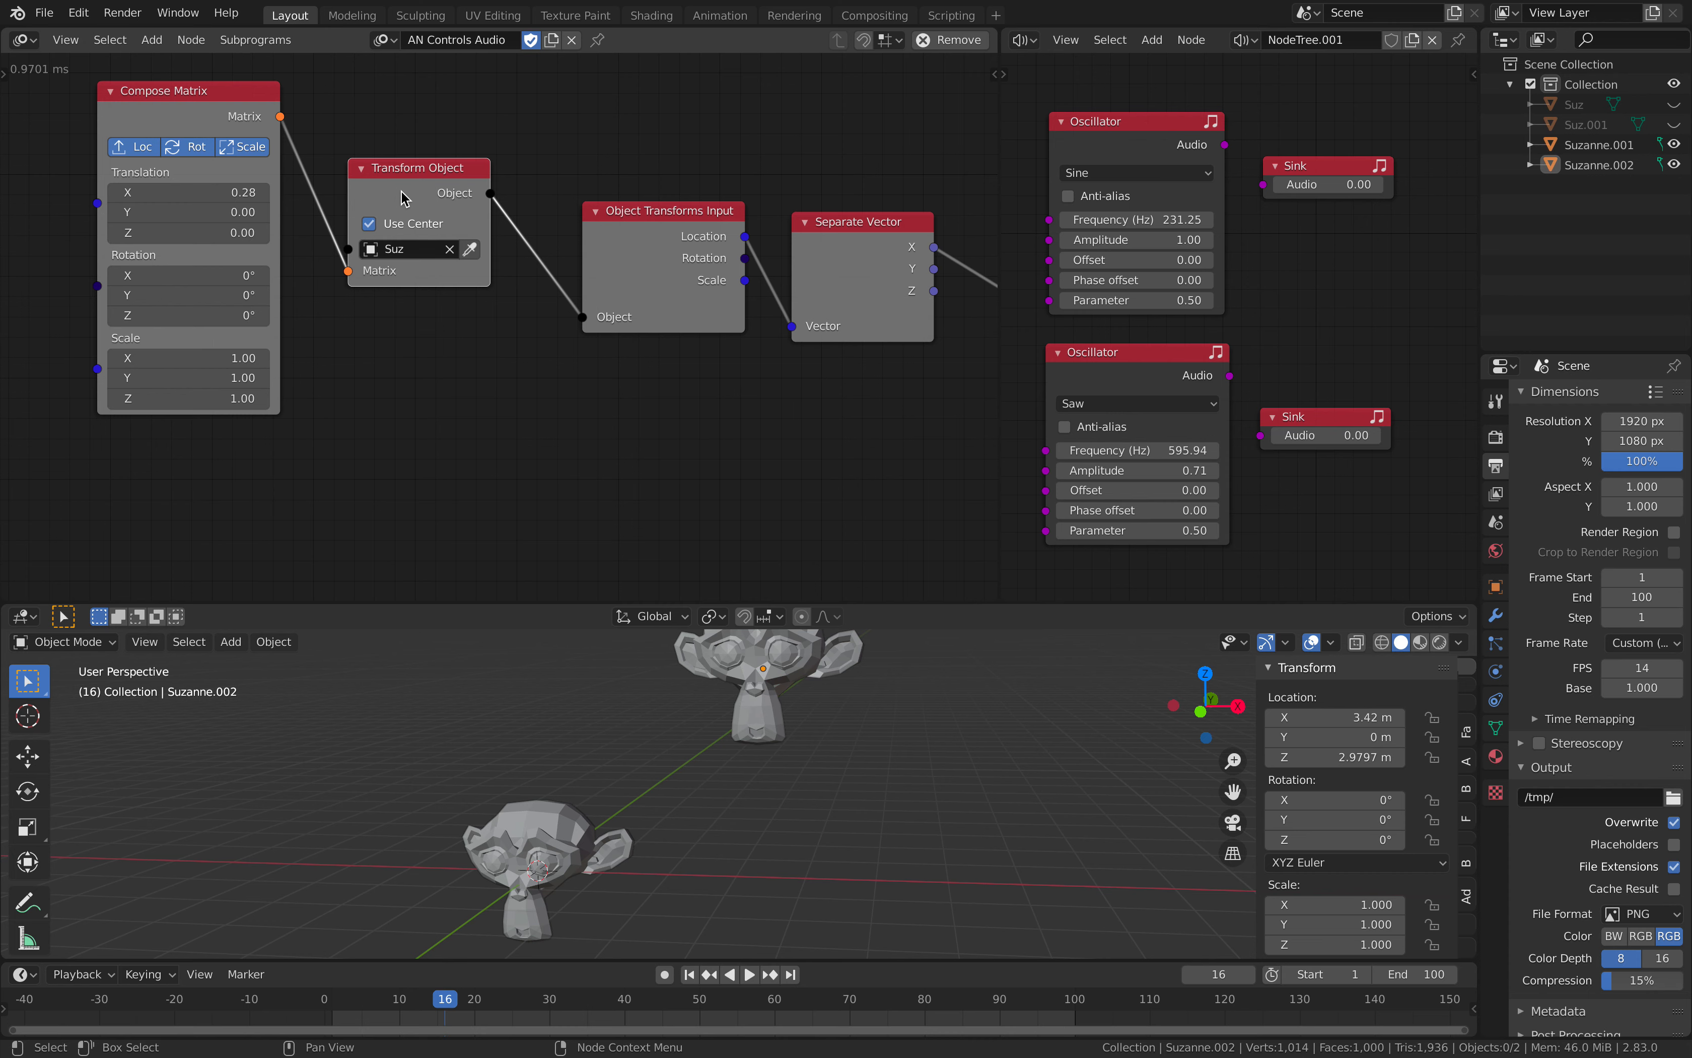
- Enlarge the timeline area, play the animation briefly, and return to frame 1
{"action": "scroll", "coordinate": [404, 198], "scroll_direction": "up", "scroll_amount": 1}
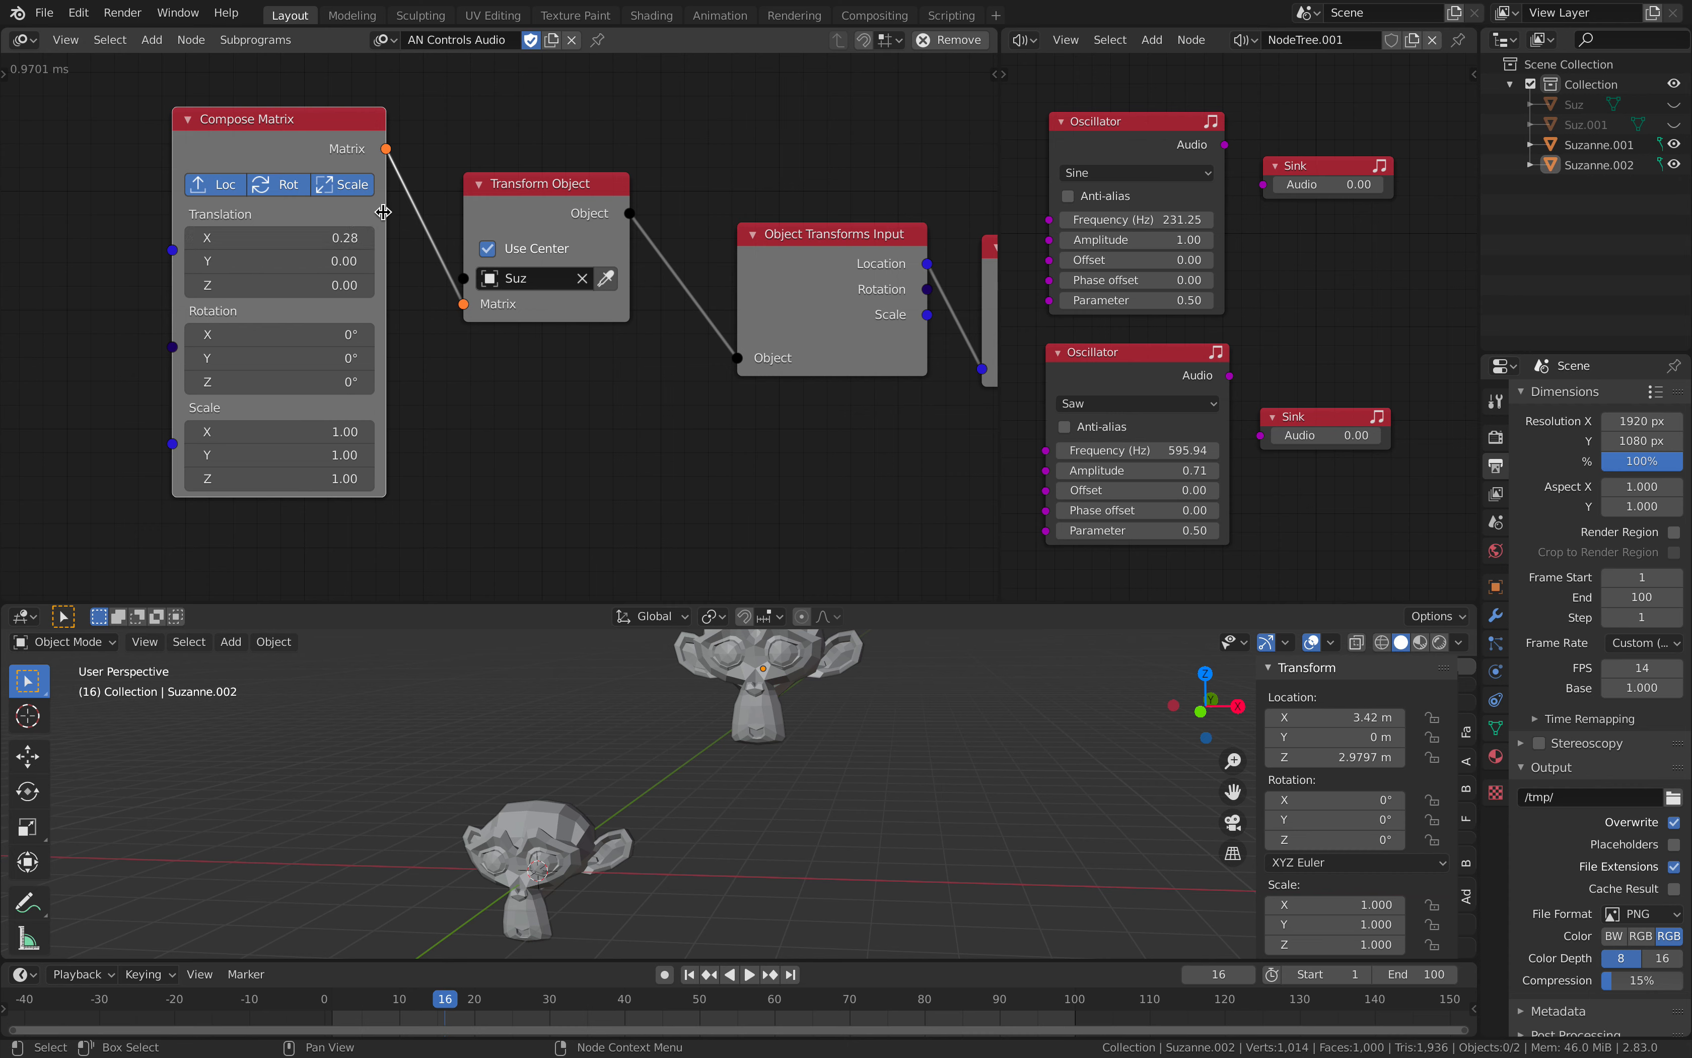
{"action": "scroll", "coordinate": [382, 216], "scroll_direction": "down", "scroll_amount": 1}
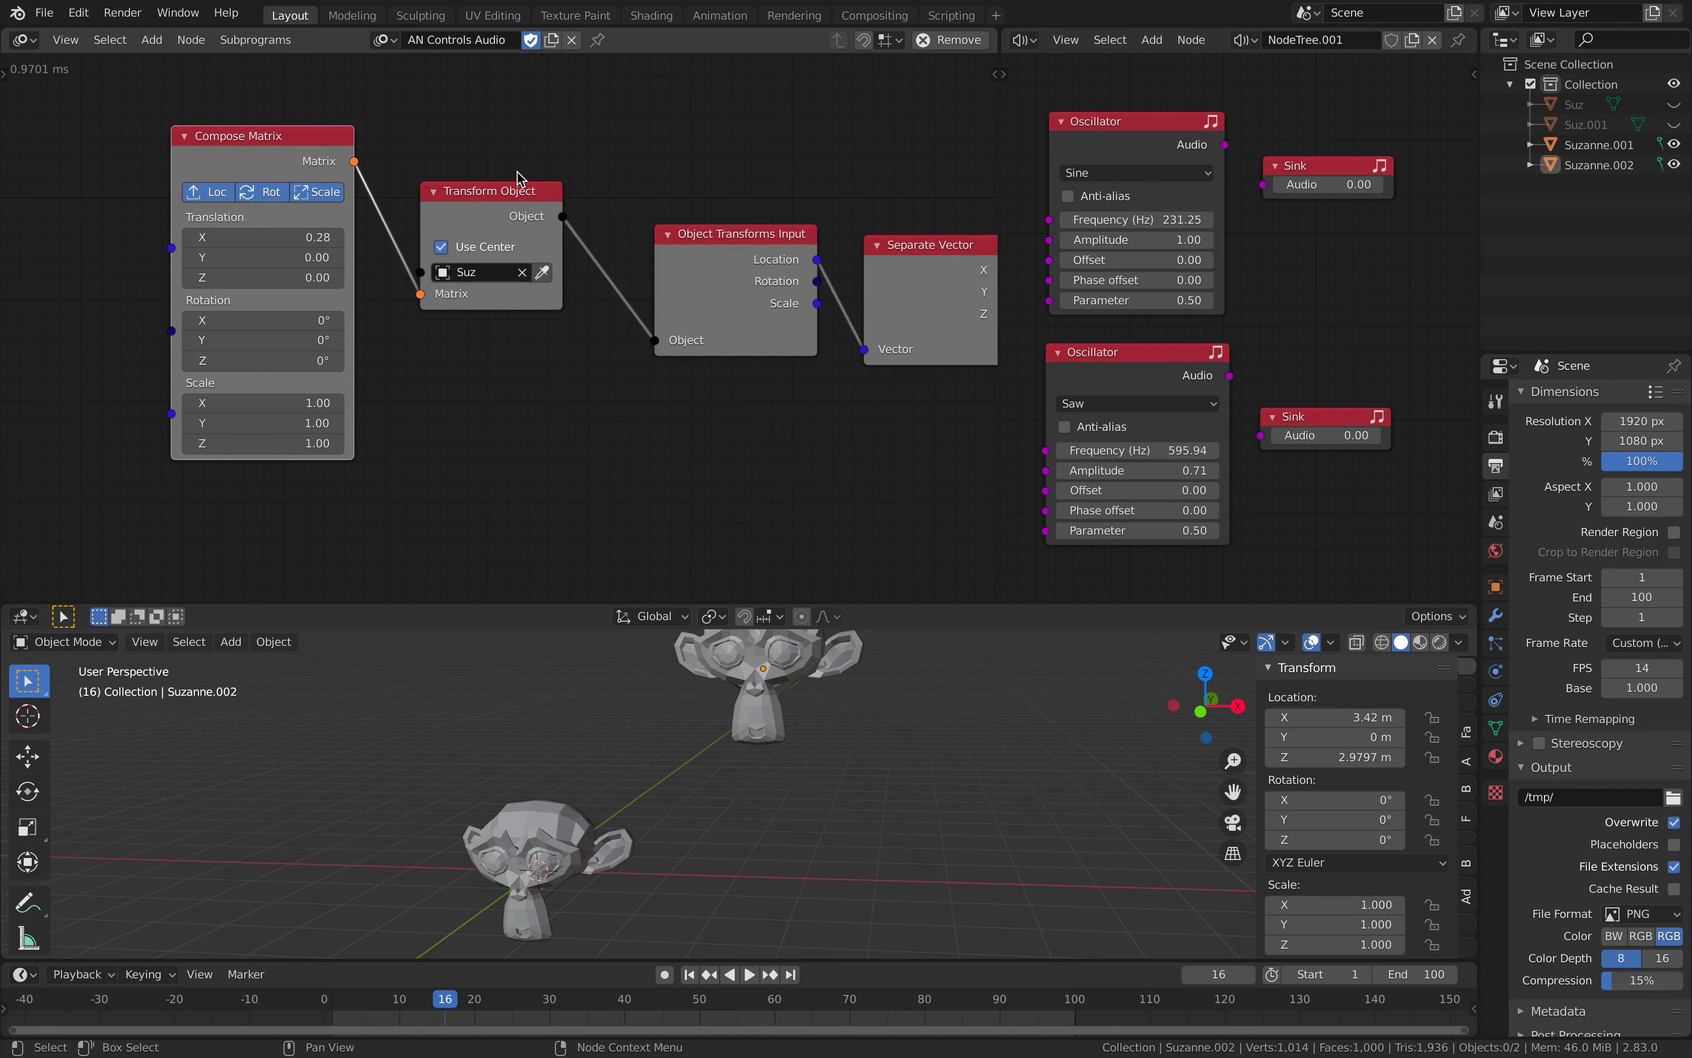
{"action": "scroll", "coordinate": [517, 174], "scroll_direction": "down", "scroll_amount": 2}
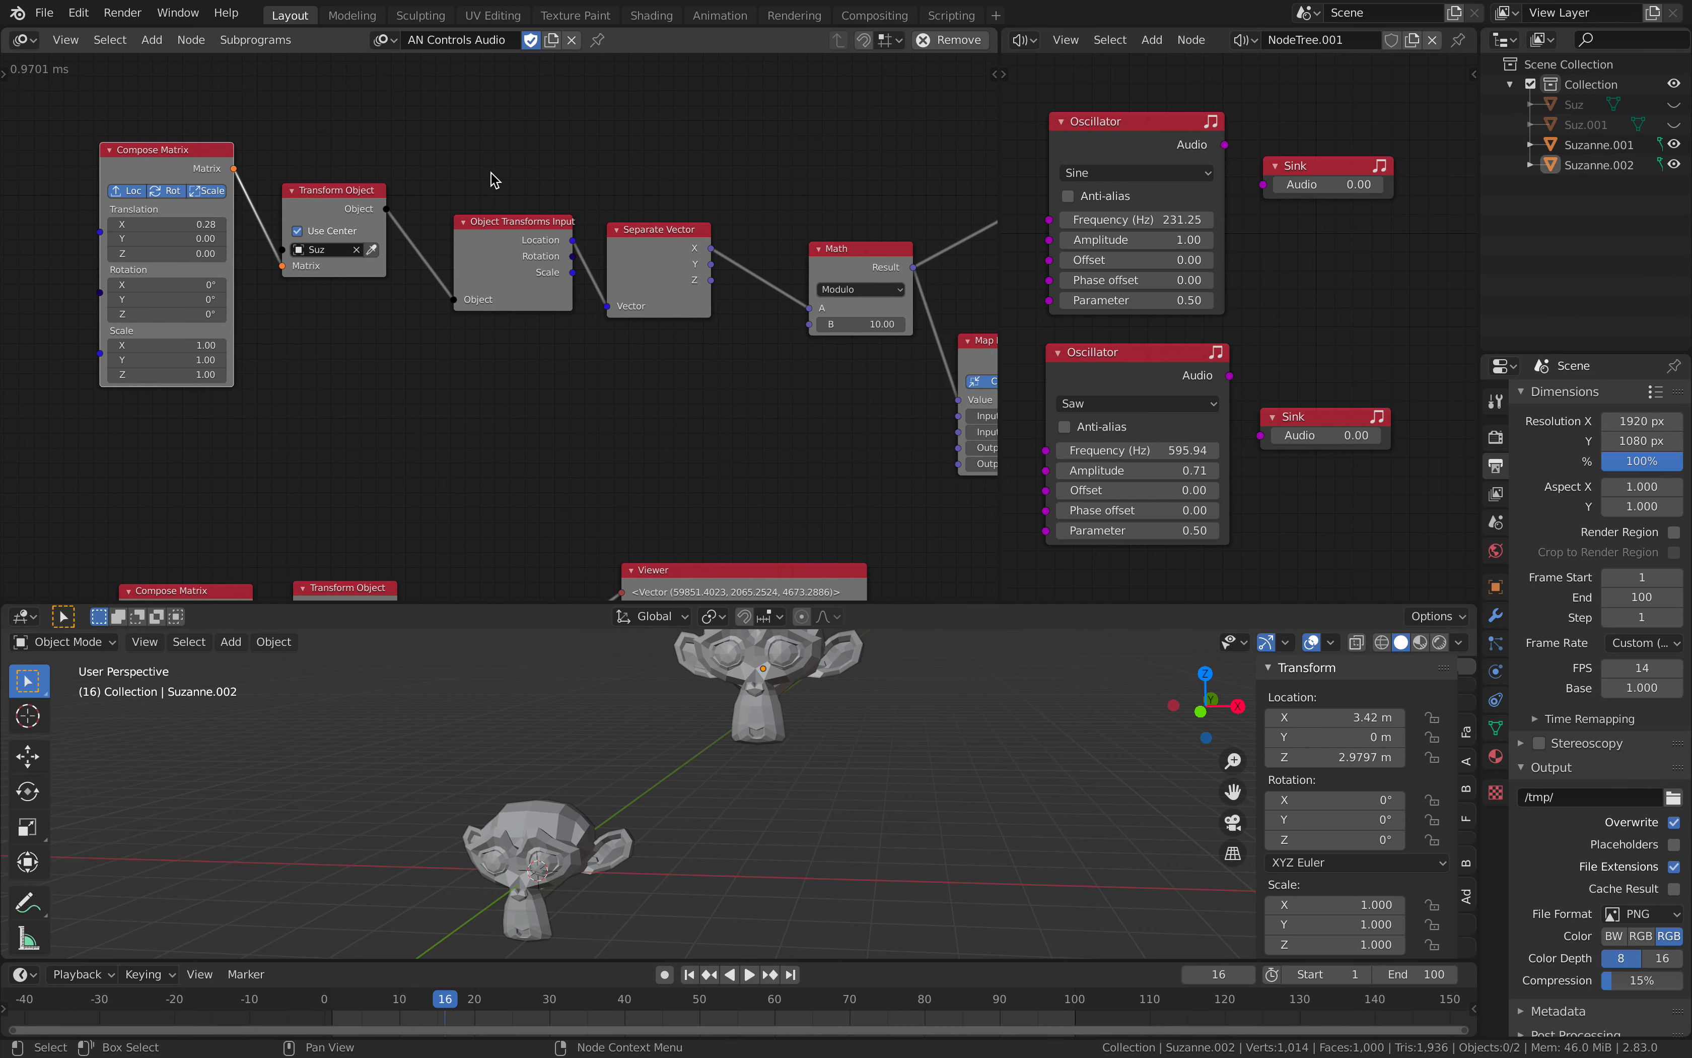
{"action": "left_click", "coordinate": [689, 978]}
{"action": "left_click_drag", "start_coordinate": [699, 960], "coordinate": [699, 919]}
{"action": "left_click", "coordinate": [750, 936]}
{"action": "left_click", "coordinate": [749, 937]}
{"action": "left_click", "coordinate": [692, 938]}
- Connect the Sine oscillator's audio to the upper Sink and the Saw oscillator's audio to the lower Sink
{"action": "scroll", "coordinate": [801, 757], "scroll_direction": "down", "scroll_amount": 1}
{"action": "middle_click_drag", "start_coordinate": [799, 751], "coordinate": [786, 745]}
{"action": "scroll", "coordinate": [737, 368], "scroll_direction": "down", "scroll_amount": 2}
{"action": "middle_click_drag", "start_coordinate": [738, 368], "coordinate": [465, 368]}
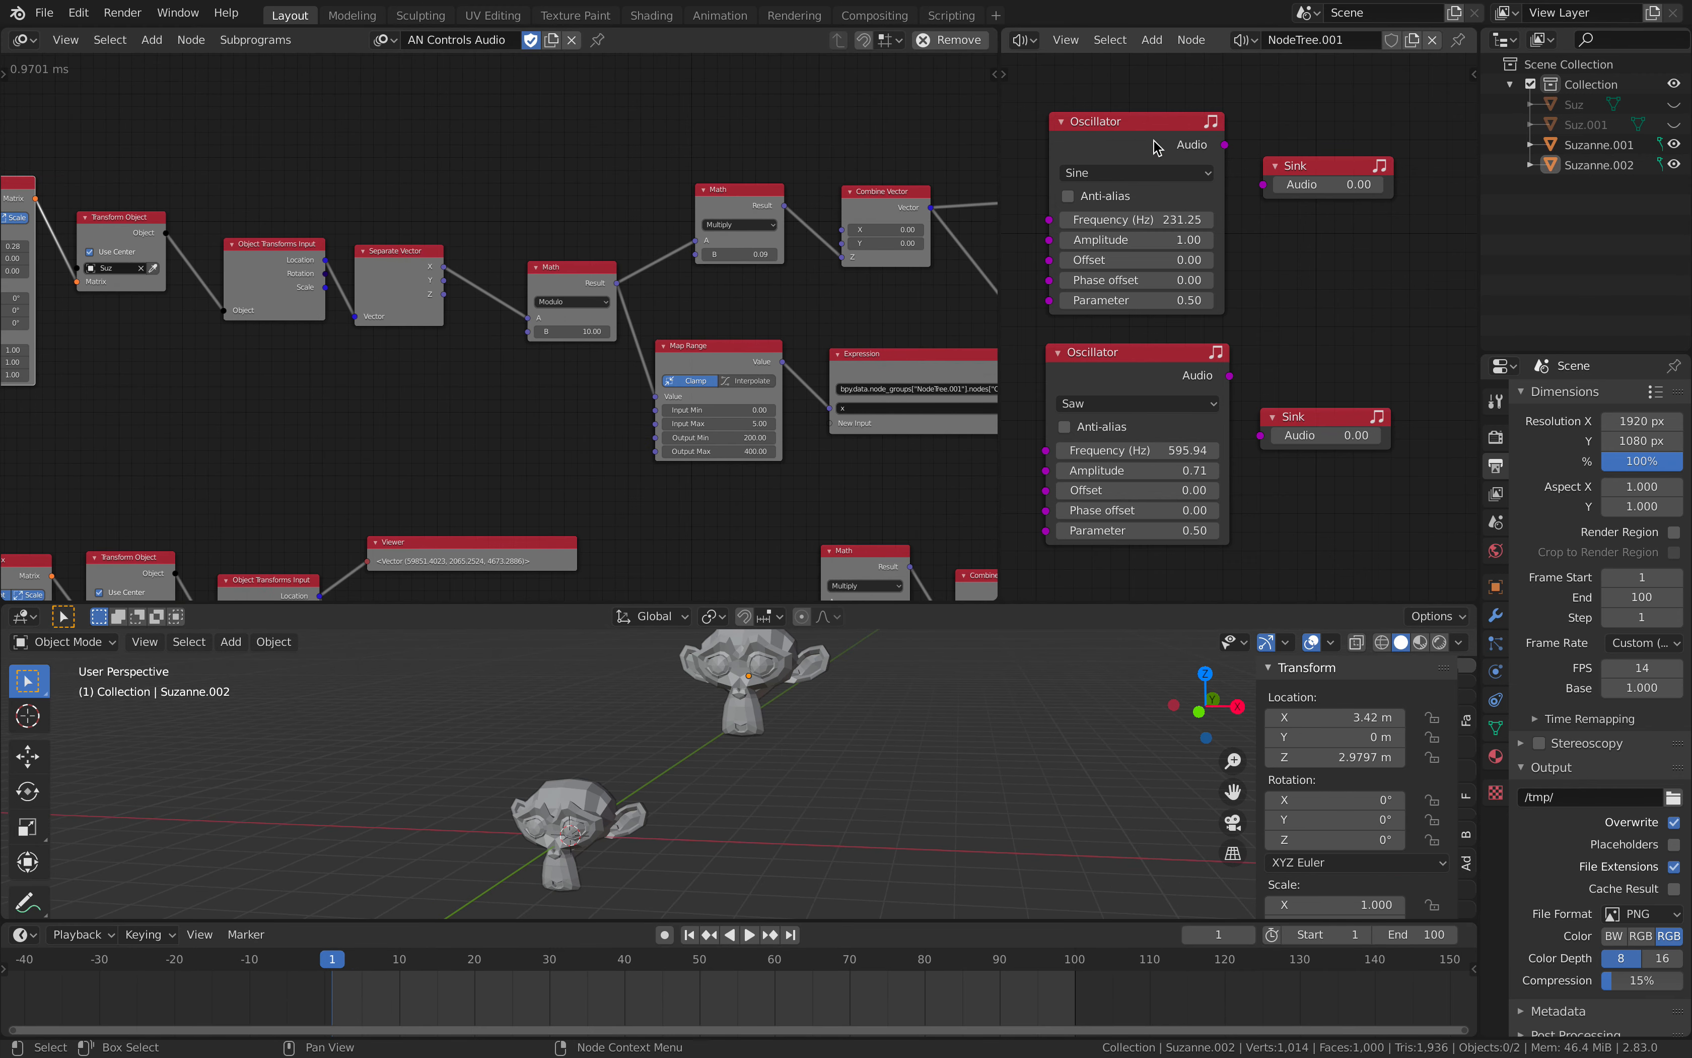
{"action": "left_click", "coordinate": [995, 74]}
{"action": "left_click_drag", "start_coordinate": [1224, 144], "coordinate": [1263, 185]}
{"action": "left_click_drag", "start_coordinate": [1229, 375], "coordinate": [1262, 436]}
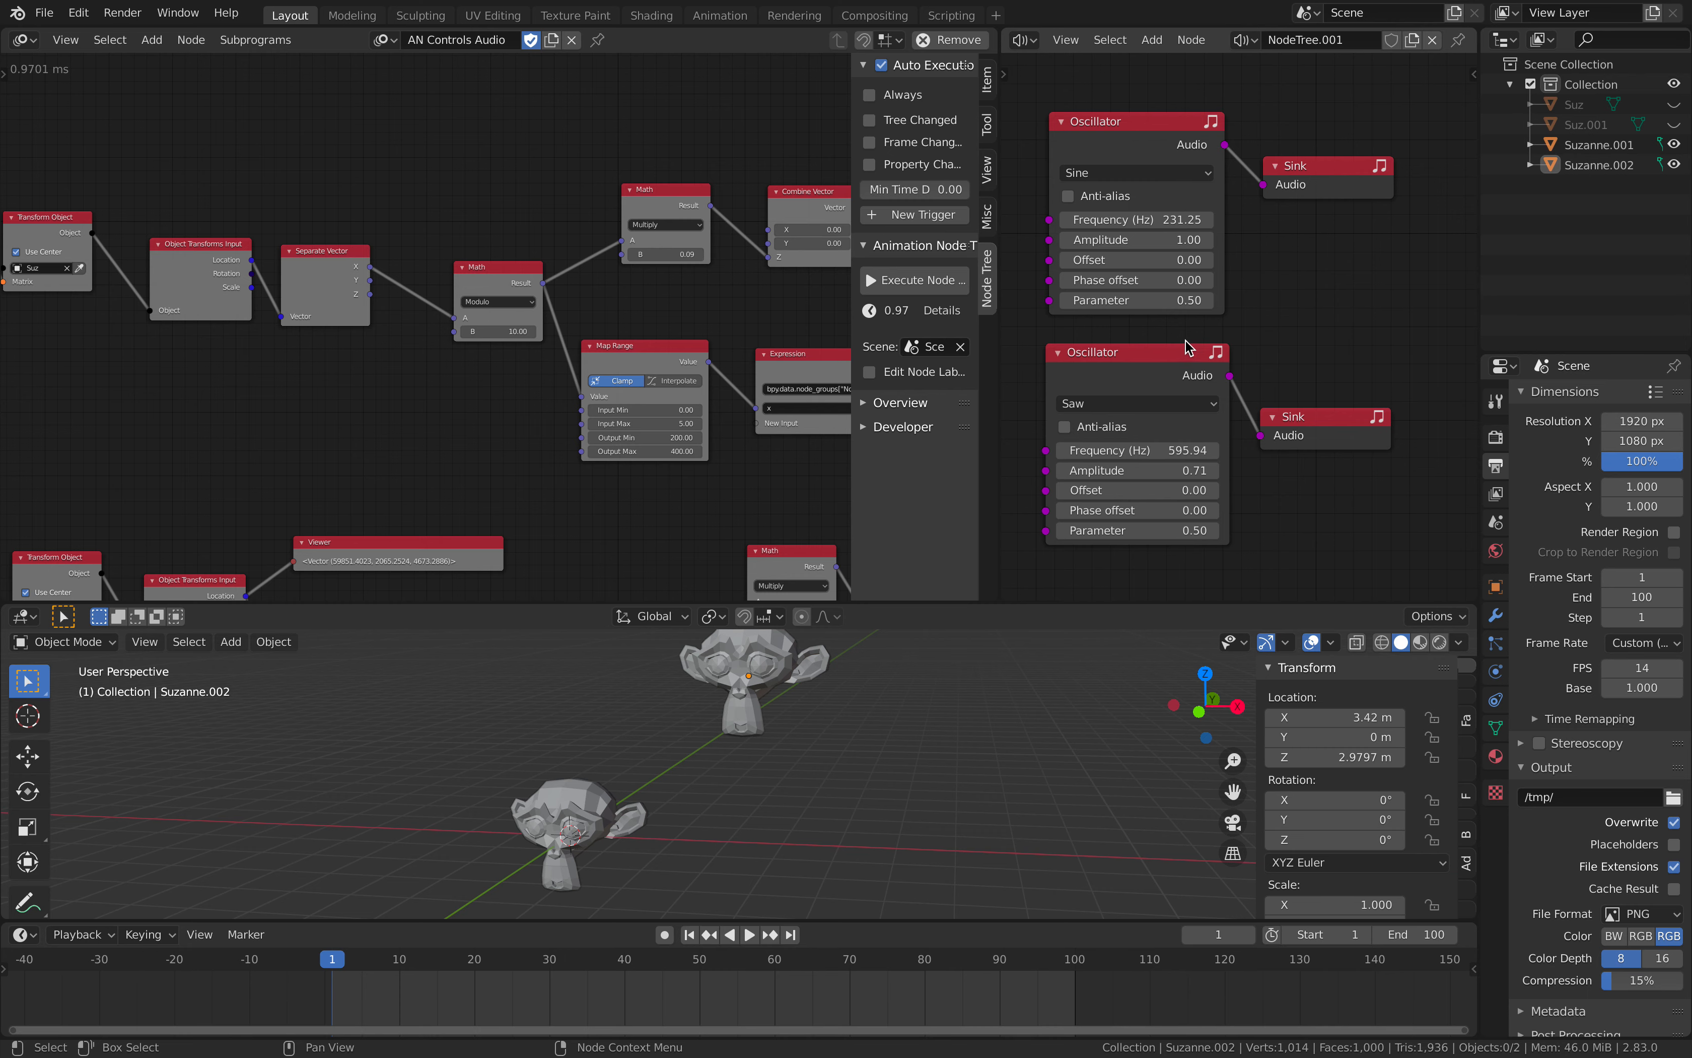
{"action": "left_click_drag", "start_coordinate": [1164, 357], "coordinate": [1172, 359]}
- Enable Always auto execution for the node tree and set the Compose Matrix X translation to 1.60
{"action": "middle_click_drag", "start_coordinate": [673, 199], "coordinate": [521, 181]}
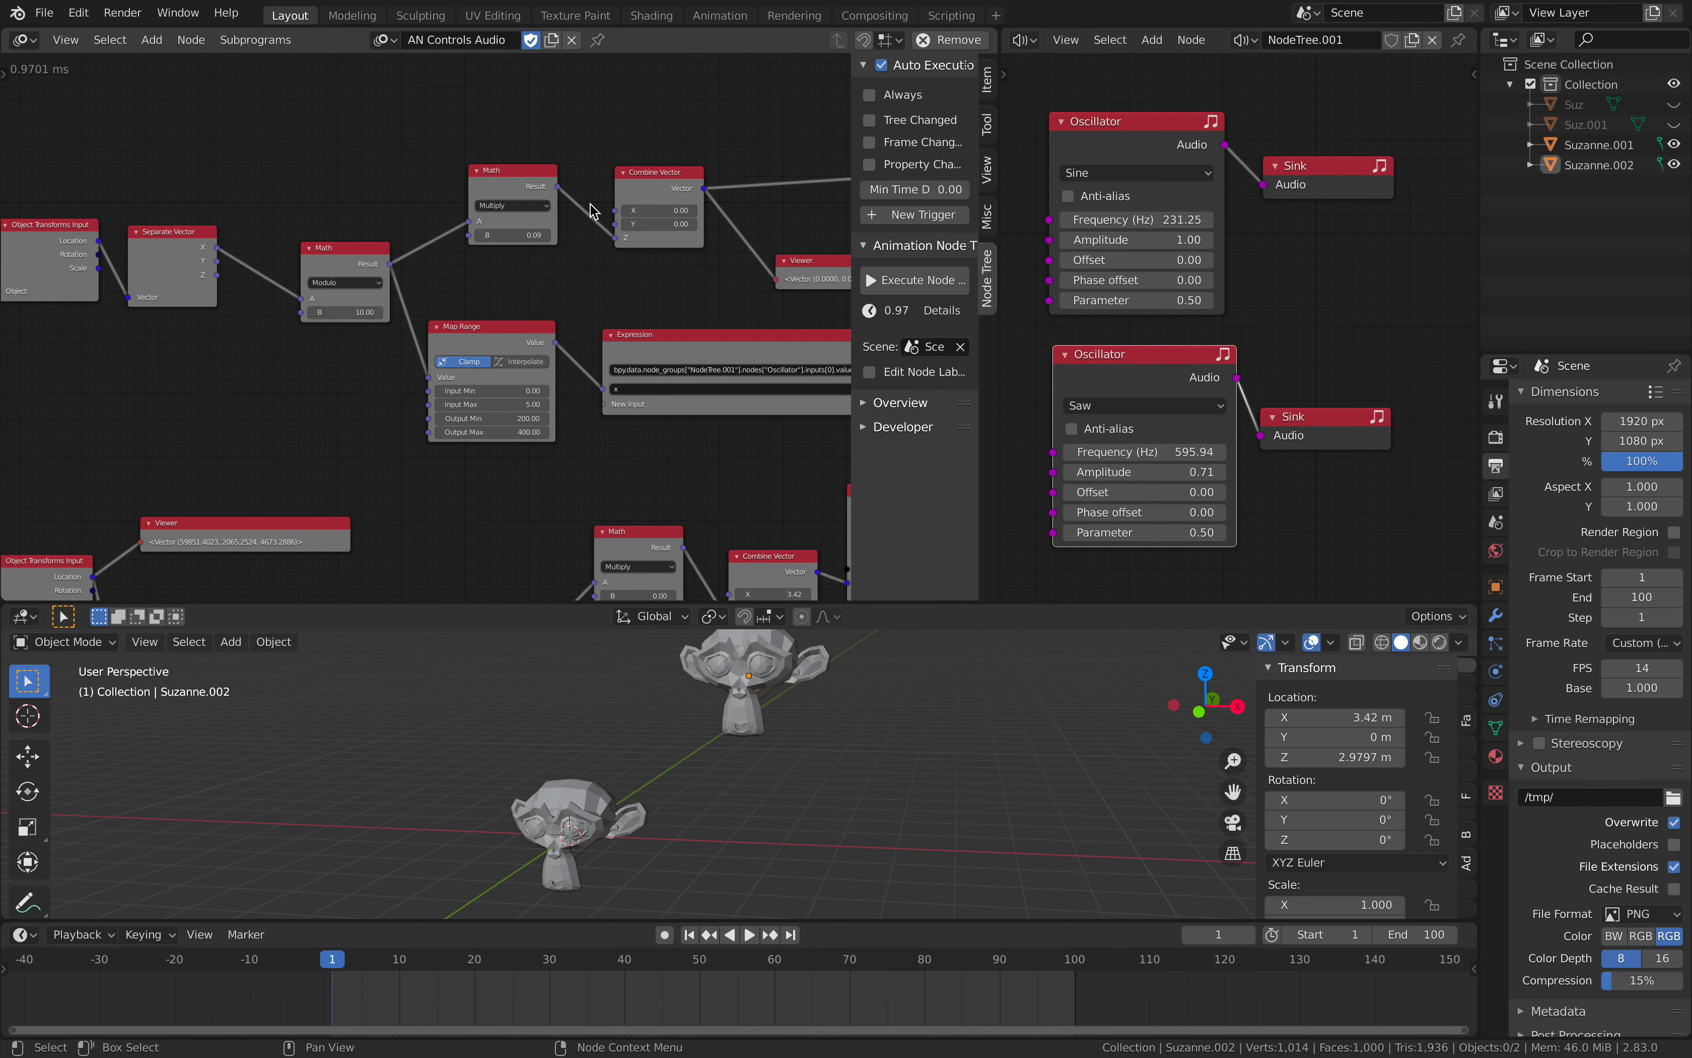
{"action": "left_click", "coordinate": [870, 94]}
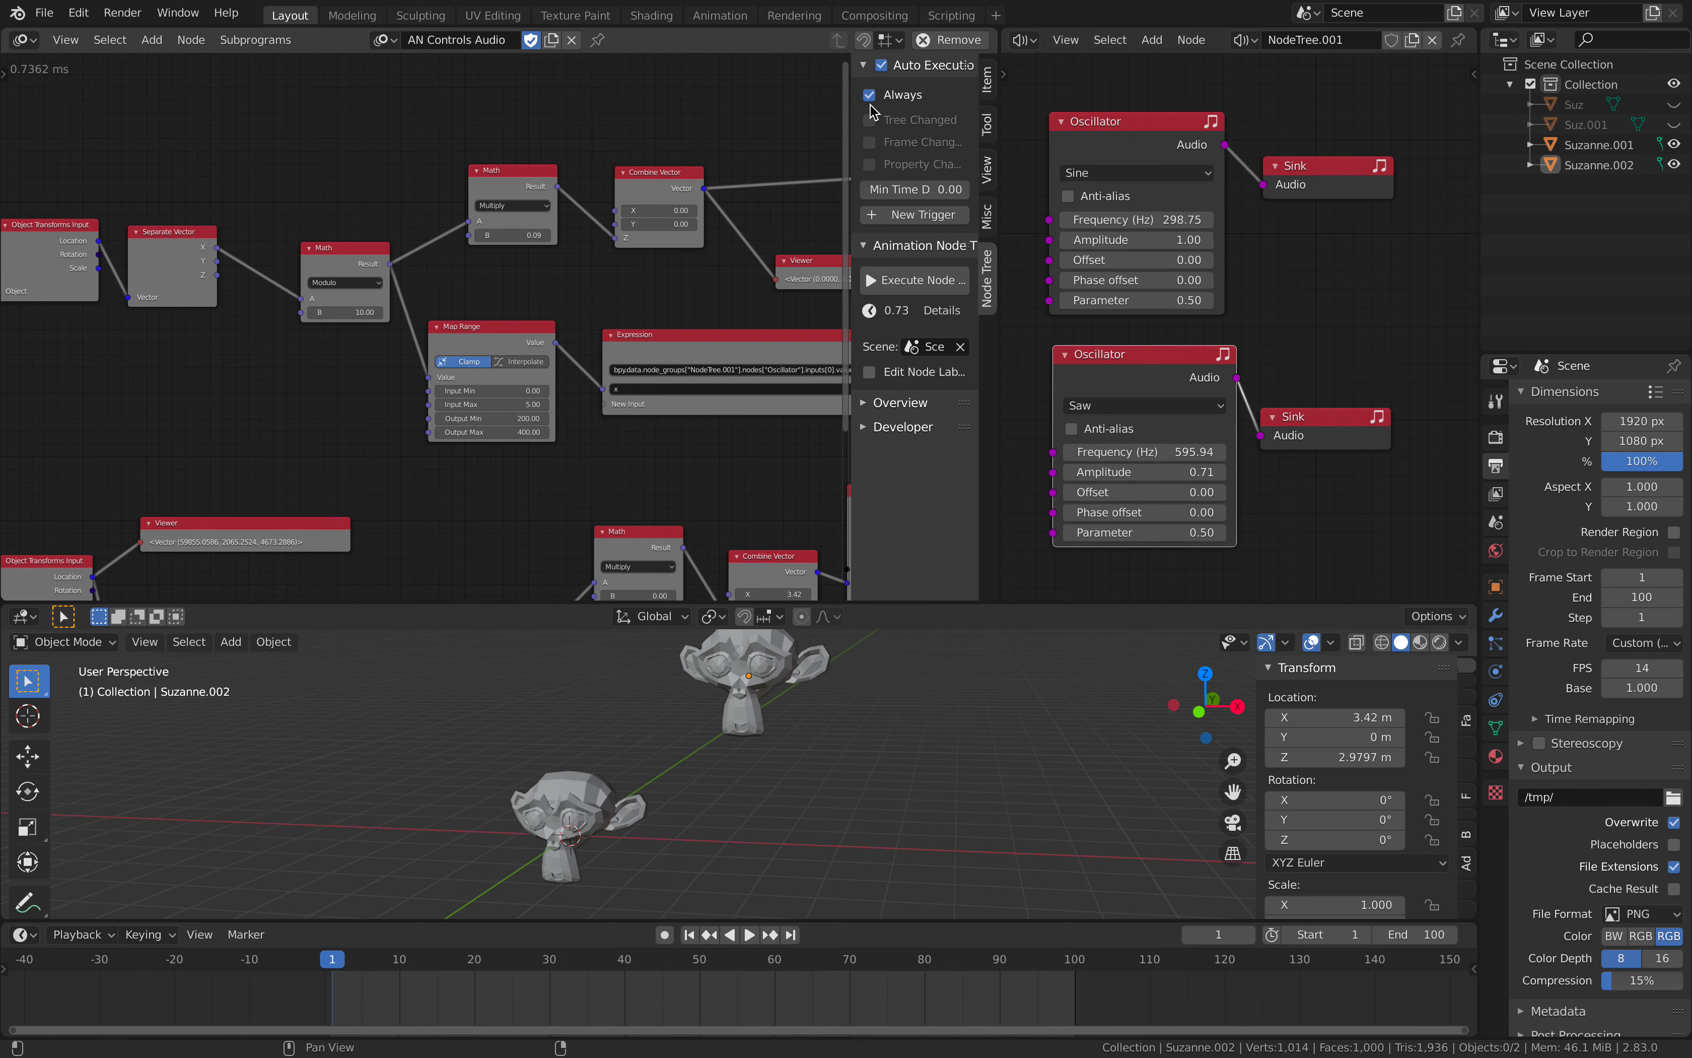
{"action": "mouse_move", "coordinate": [130, 230]}
{"action": "middle_mouse_down"}
{"action": "mouse_move", "coordinate": [510, 229]}
{"action": "mouse_move", "coordinate": [592, 248]}
{"action": "middle_mouse_up"}
{"action": "scroll", "coordinate": [560, 248], "scroll_direction": "up", "scroll_amount": 5}
{"action": "left_click_drag", "start_coordinate": [299, 191], "coordinate": [392, 191]}
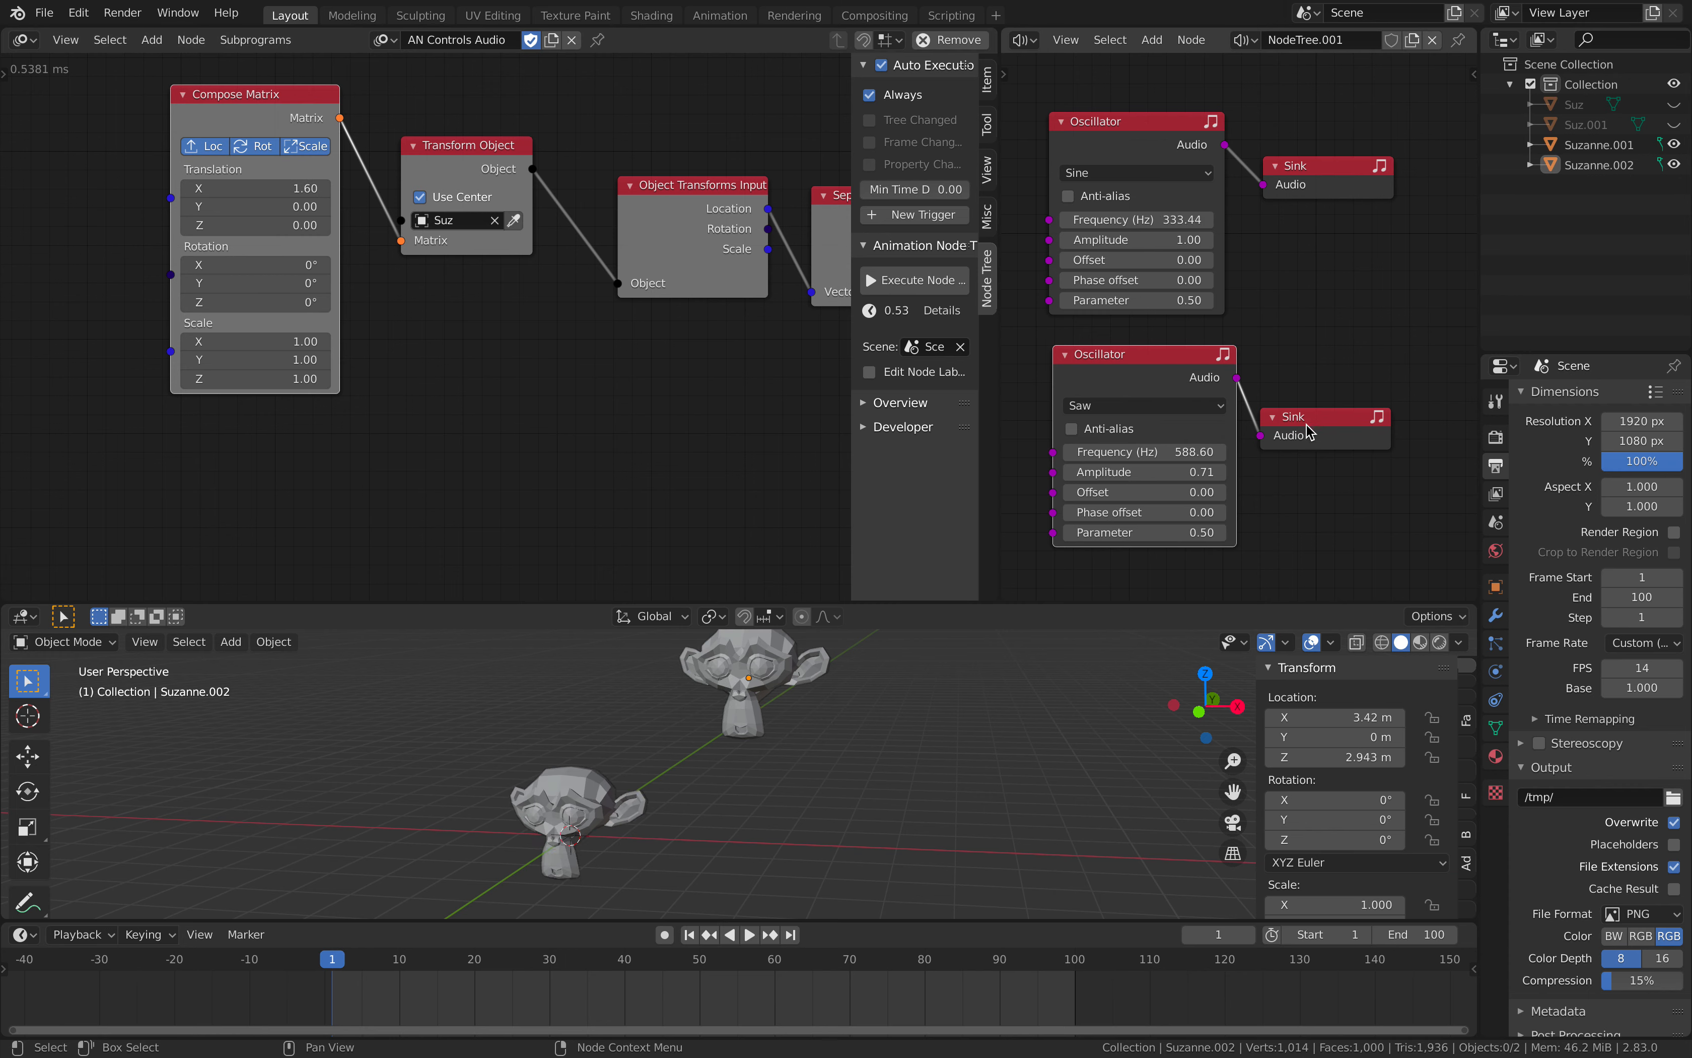
- Disconnect the Saw oscillator from its Sink and make the 3D viewport taller
{"action": "left_click_drag", "start_coordinate": [1262, 435], "coordinate": [1147, 500]}
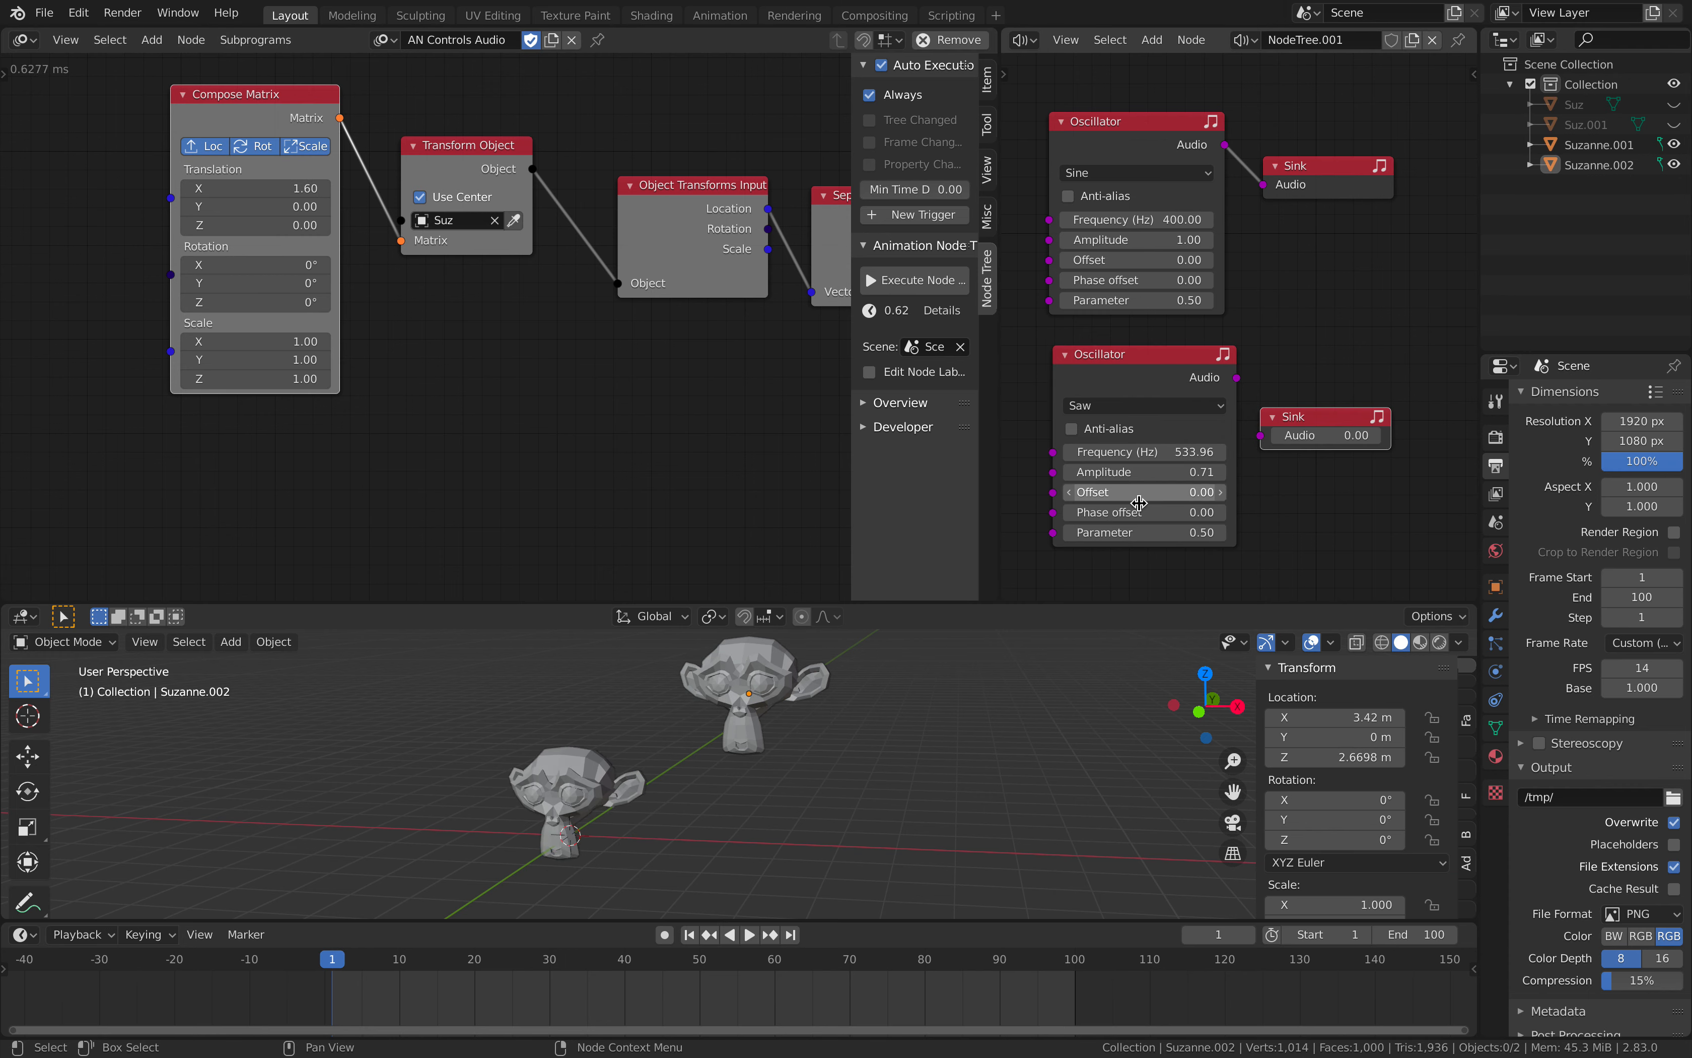
{"action": "middle_click_drag", "start_coordinate": [554, 746], "coordinate": [533, 741]}
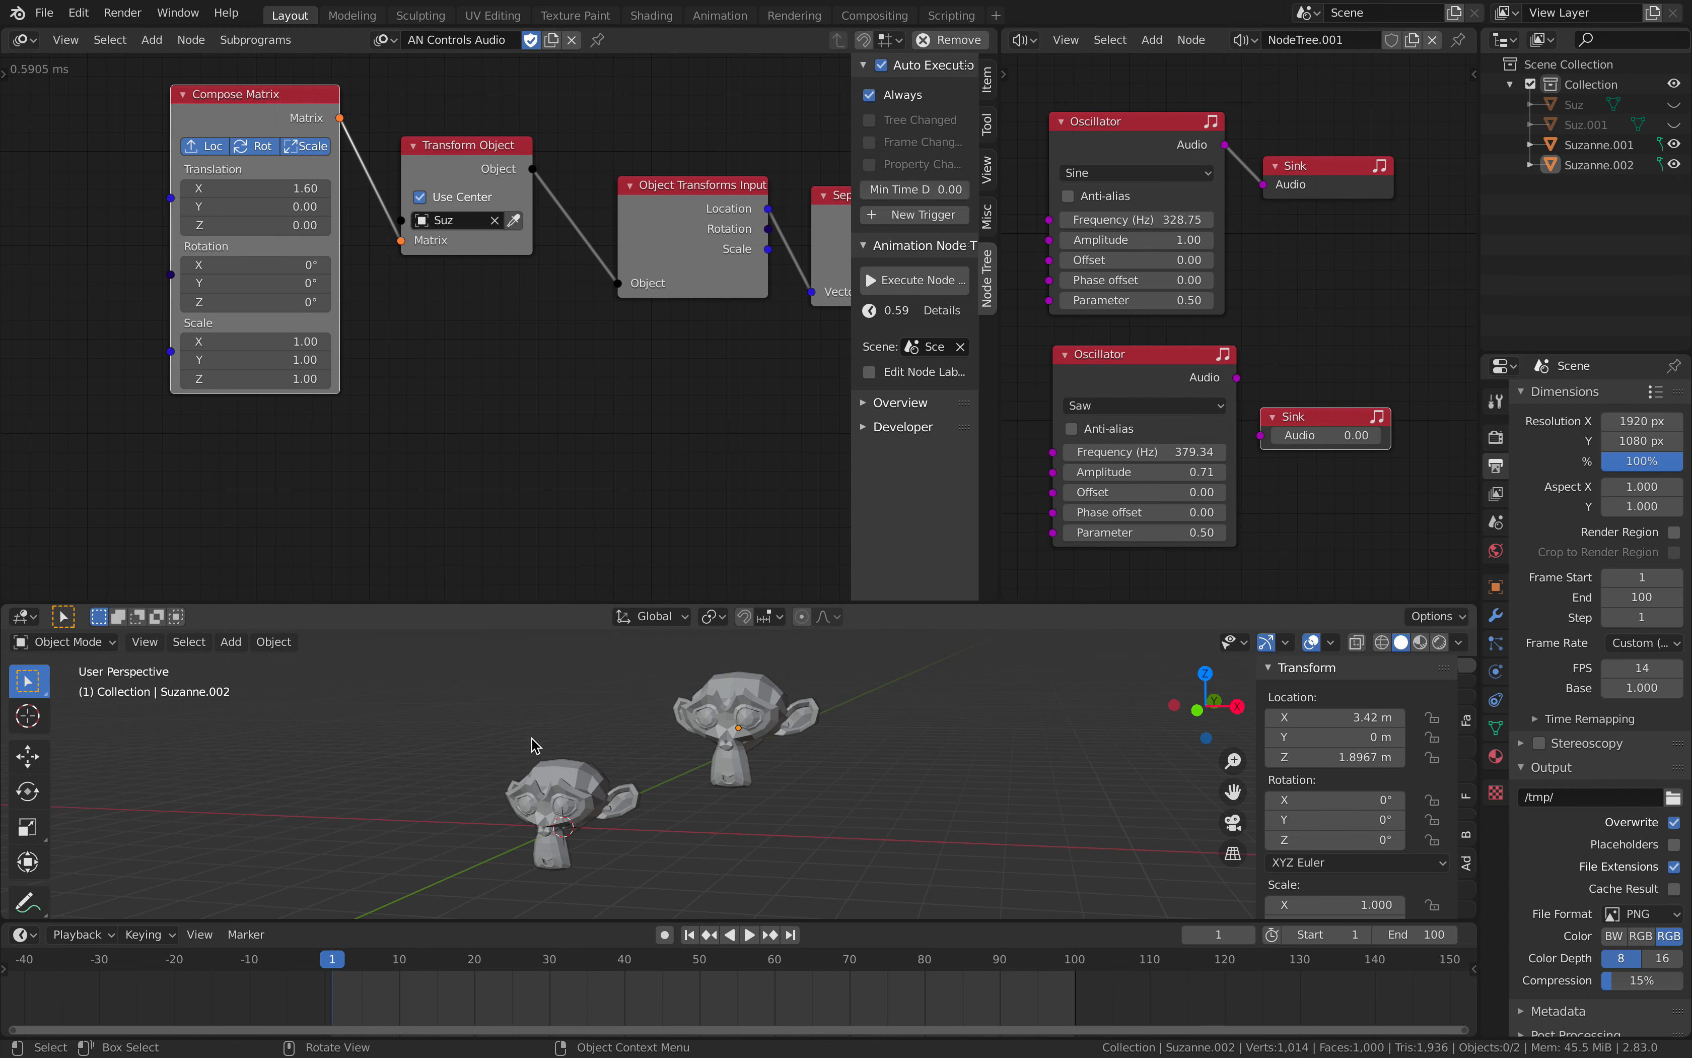
{"action": "left_click_drag", "start_coordinate": [578, 601], "coordinate": [578, 519]}
- Lower the Compose Matrix X translation to 0.22
{"action": "middle_click_drag", "start_coordinate": [489, 406], "coordinate": [390, 431]}
{"action": "mouse_move", "coordinate": [158, 172]}
{"action": "left_mouse_down"}
{"action": "mouse_move", "coordinate": [63, 172]}
{"action": "mouse_move", "coordinate": [164, 172]}
{"action": "left_mouse_up"}
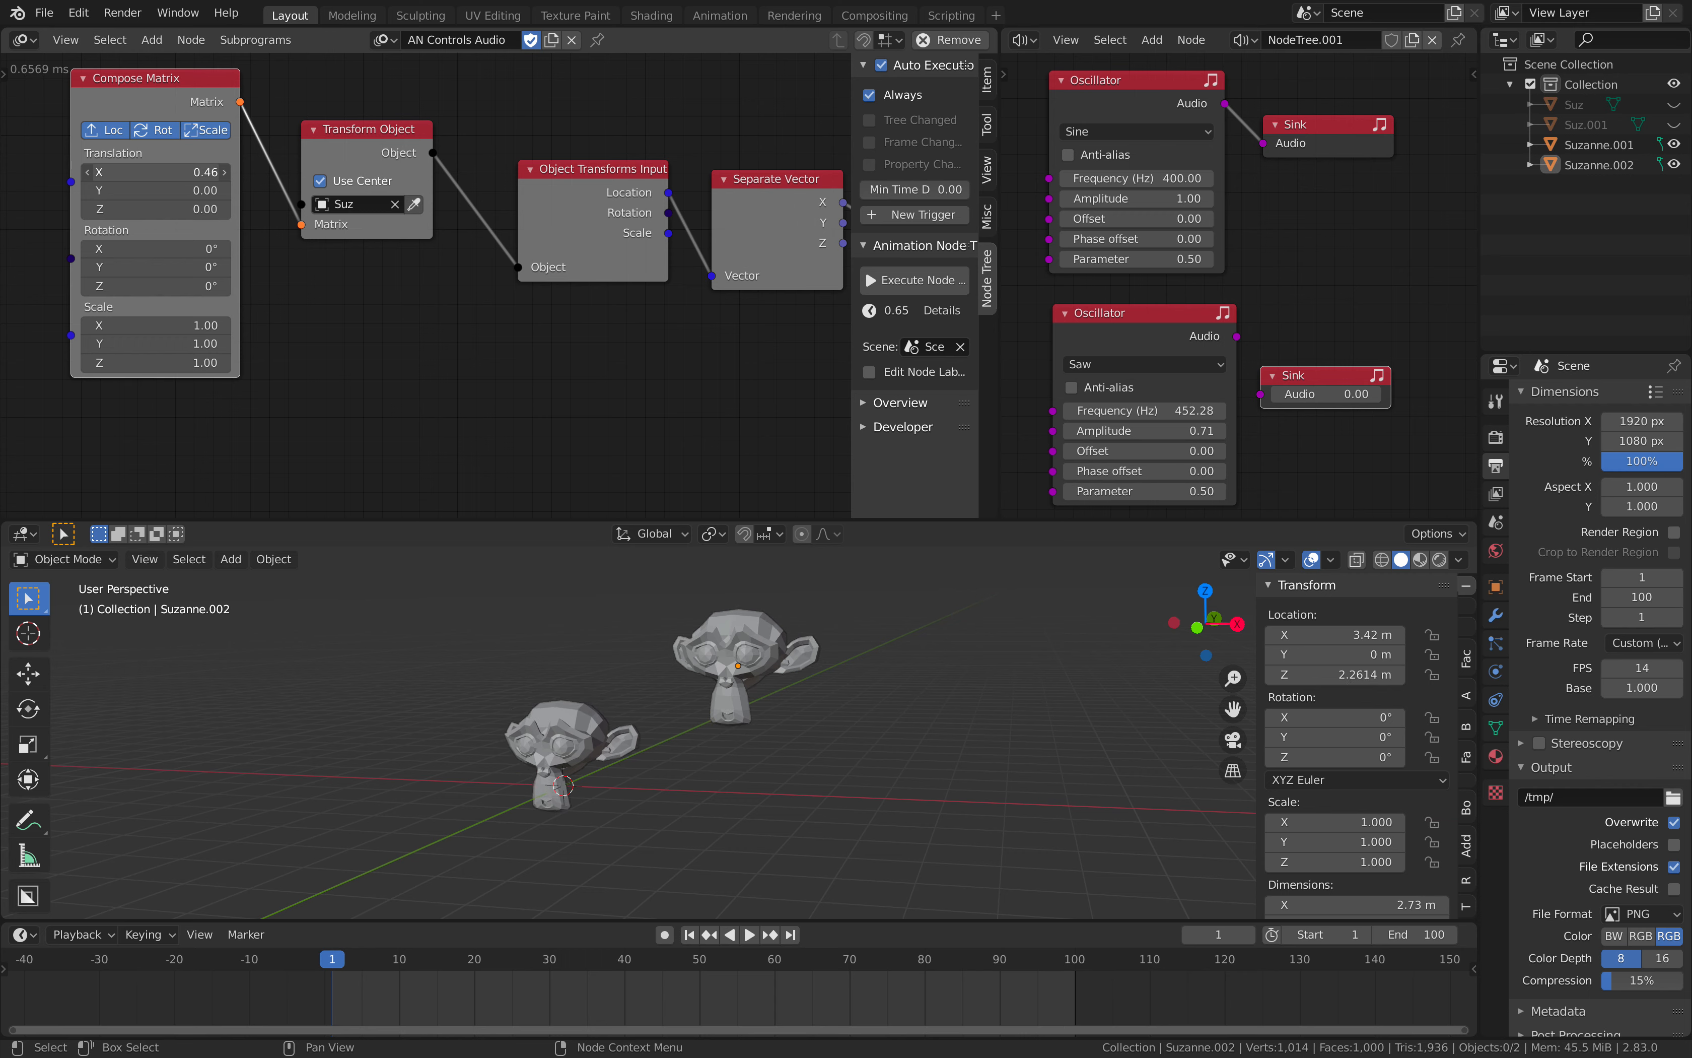
{"action": "left_click_drag", "start_coordinate": [158, 172], "coordinate": [100, 172]}
{"action": "middle_click_drag", "start_coordinate": [739, 673], "coordinate": [749, 668]}
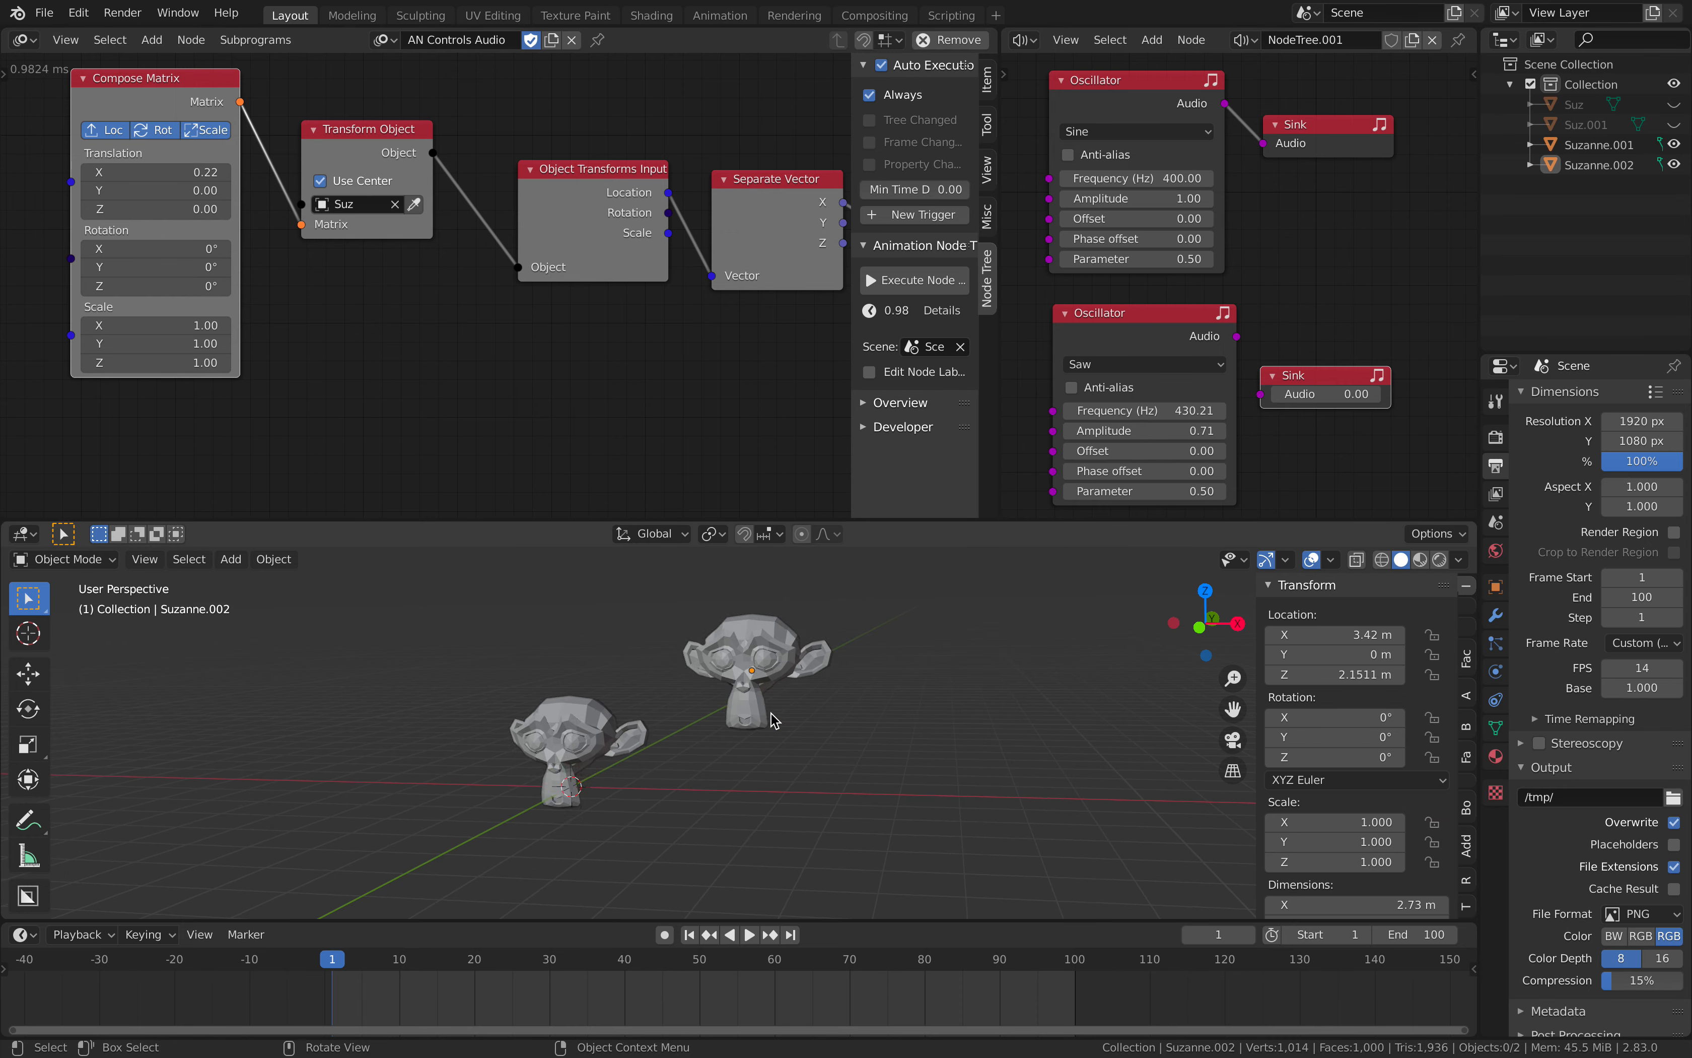
{"action": "middle_click_drag", "start_coordinate": [457, 290], "coordinate": [459, 289]}
- Widen the Animation Nodes editor so its sidebar with the auto execution settings is fully readable
{"action": "key", "text": "n"}
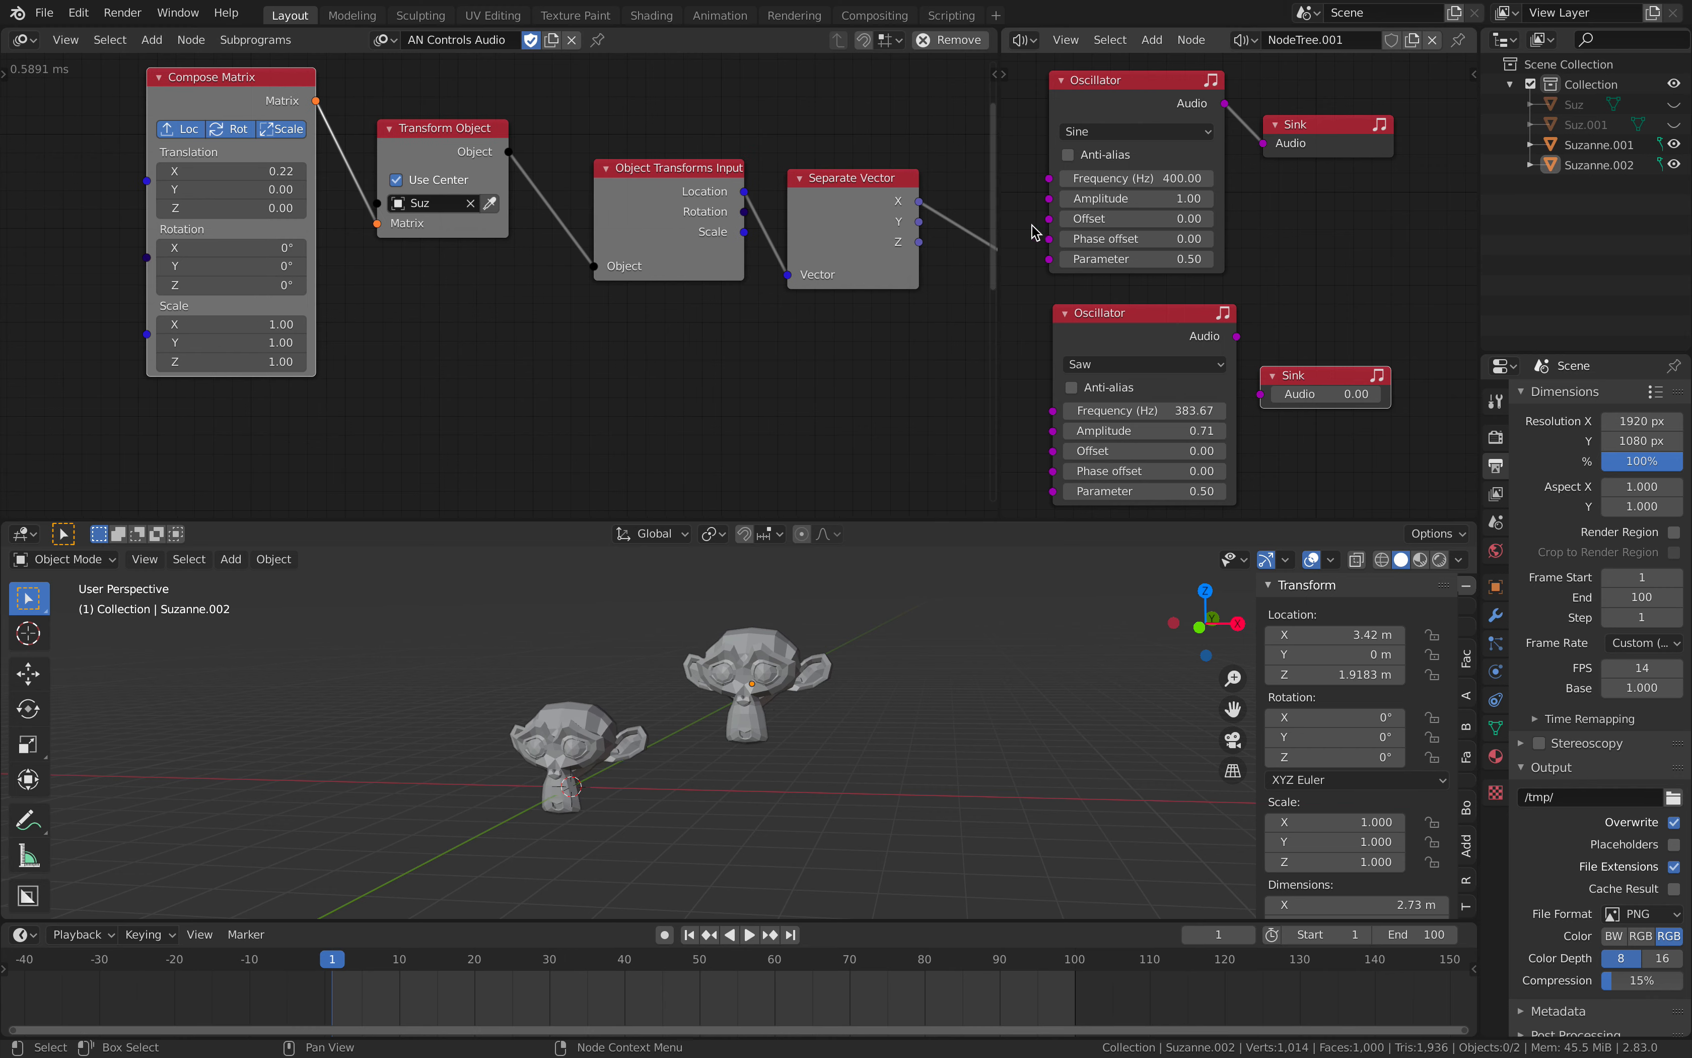
{"action": "scroll", "coordinate": [804, 179], "scroll_direction": "down", "scroll_amount": 1}
{"action": "middle_click_drag", "start_coordinate": [805, 180], "coordinate": [614, 208]}
{"action": "left_click", "coordinate": [995, 75]}
{"action": "left_click_drag", "start_coordinate": [1000, 90], "coordinate": [1219, 98]}
{"action": "left_click_drag", "start_coordinate": [1071, 115], "coordinate": [1012, 98]}
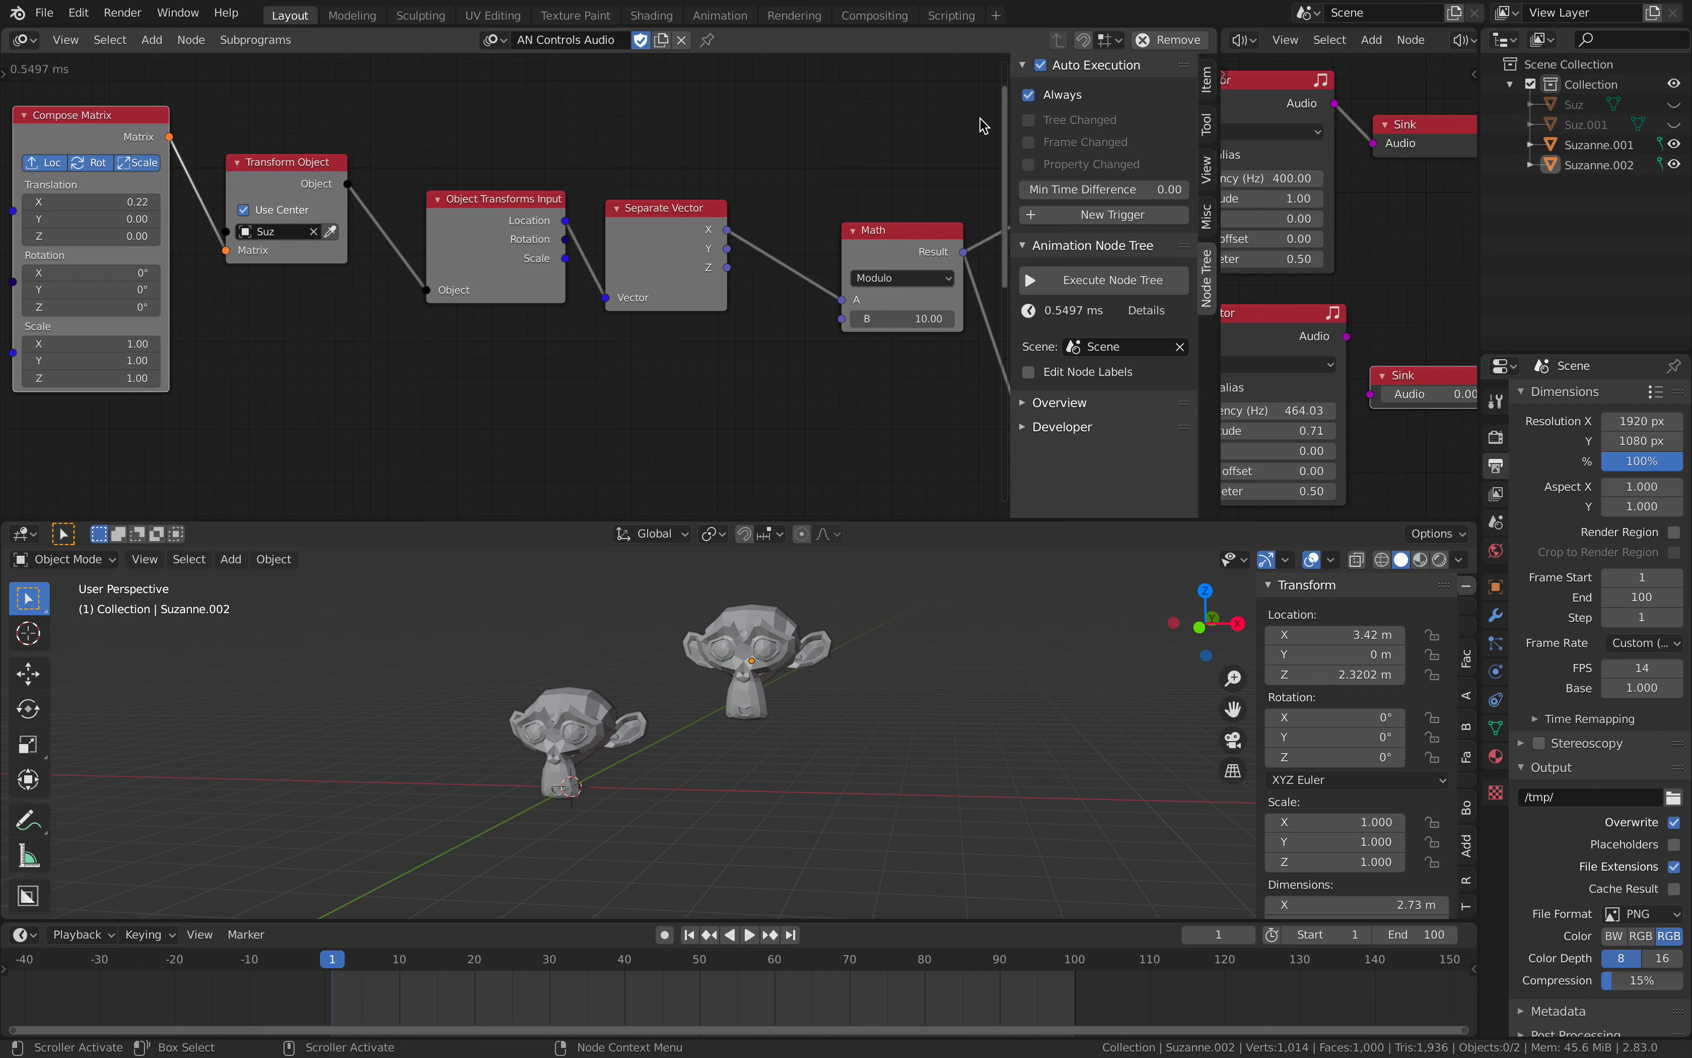
- Switch auto execution from Always to Frame Changed, then test it by playing the animation and returning to frame 1
{"action": "middle_click_drag", "start_coordinate": [985, 115], "coordinate": [952, 119]}
{"action": "left_click", "coordinate": [1048, 98]}
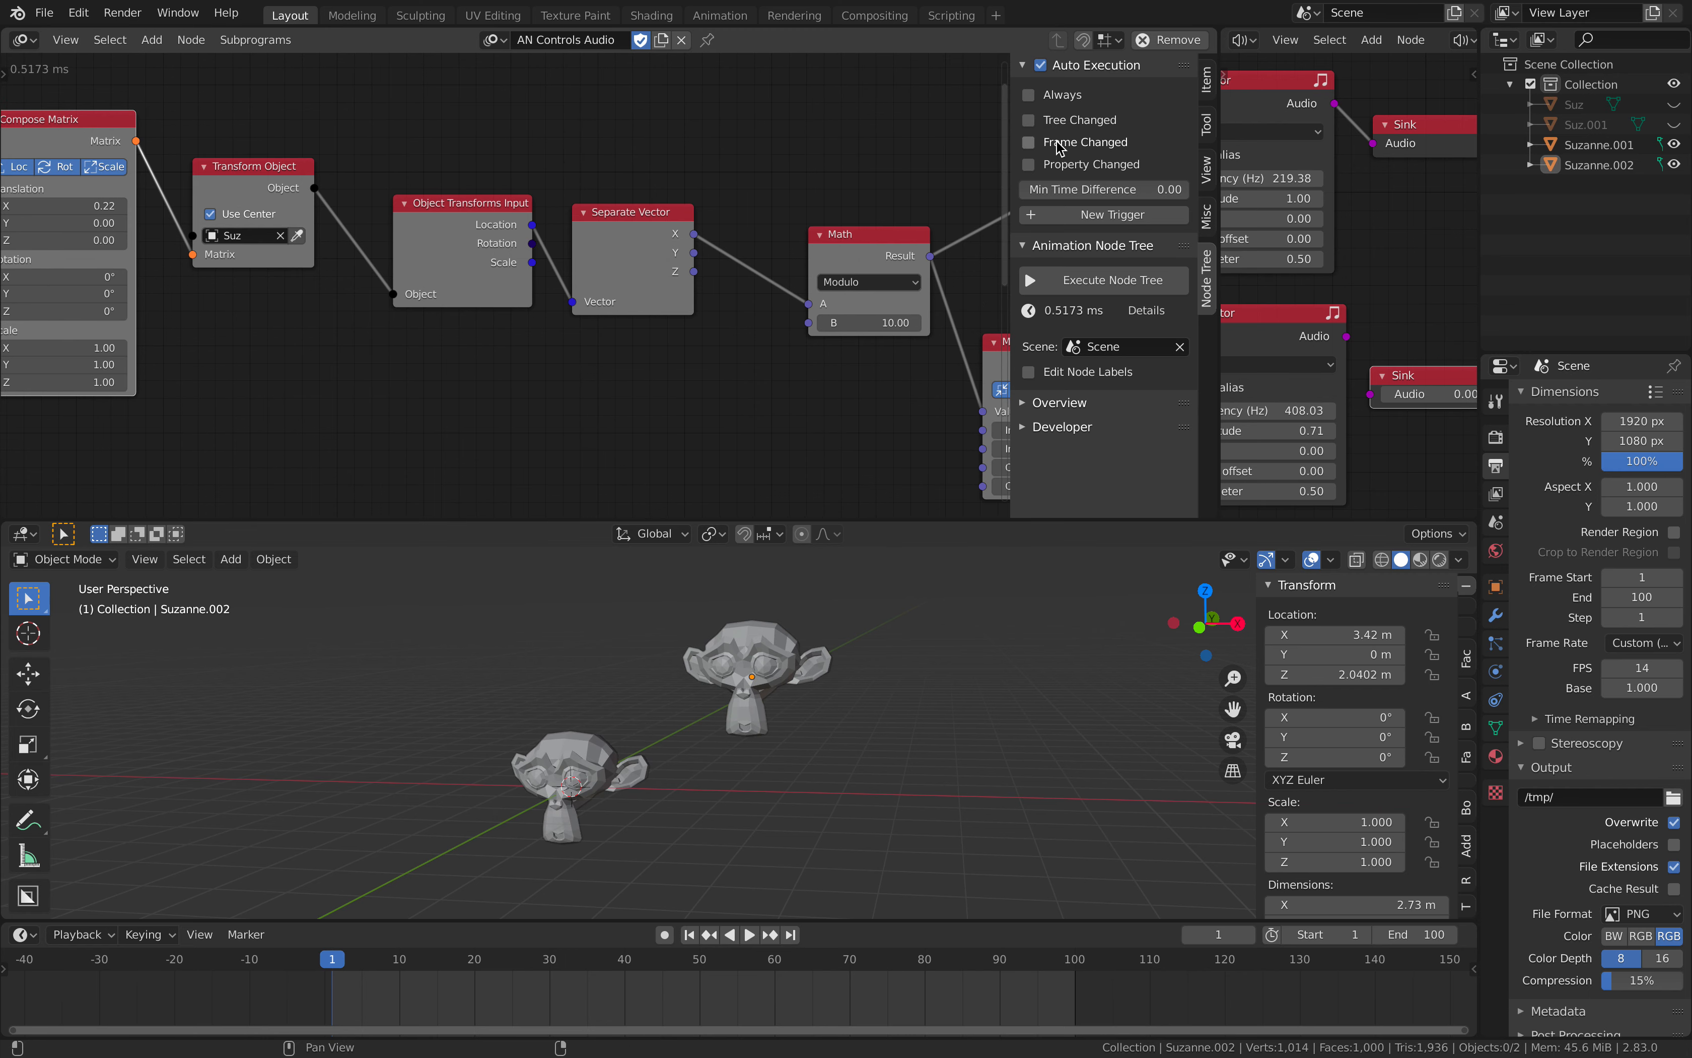
{"action": "left_click", "coordinate": [1059, 144]}
{"action": "left_click", "coordinate": [748, 935]}
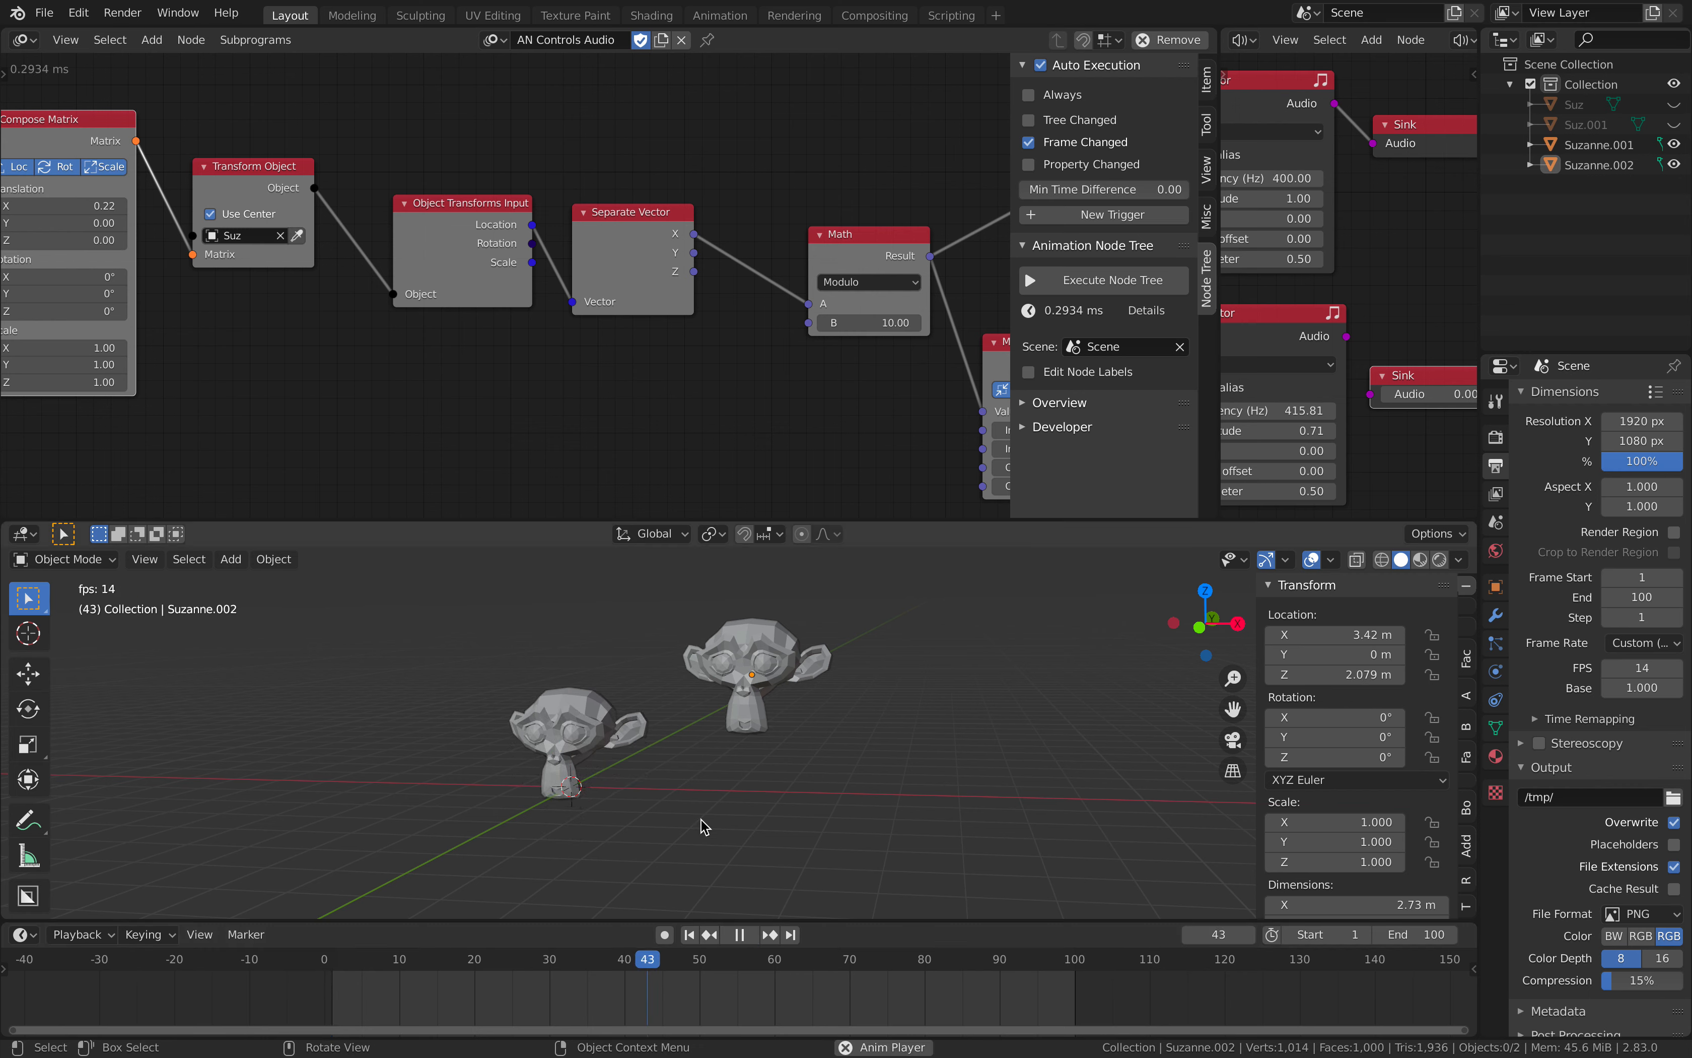
{"action": "left_click", "coordinate": [735, 935]}
{"action": "left_click", "coordinate": [689, 935]}
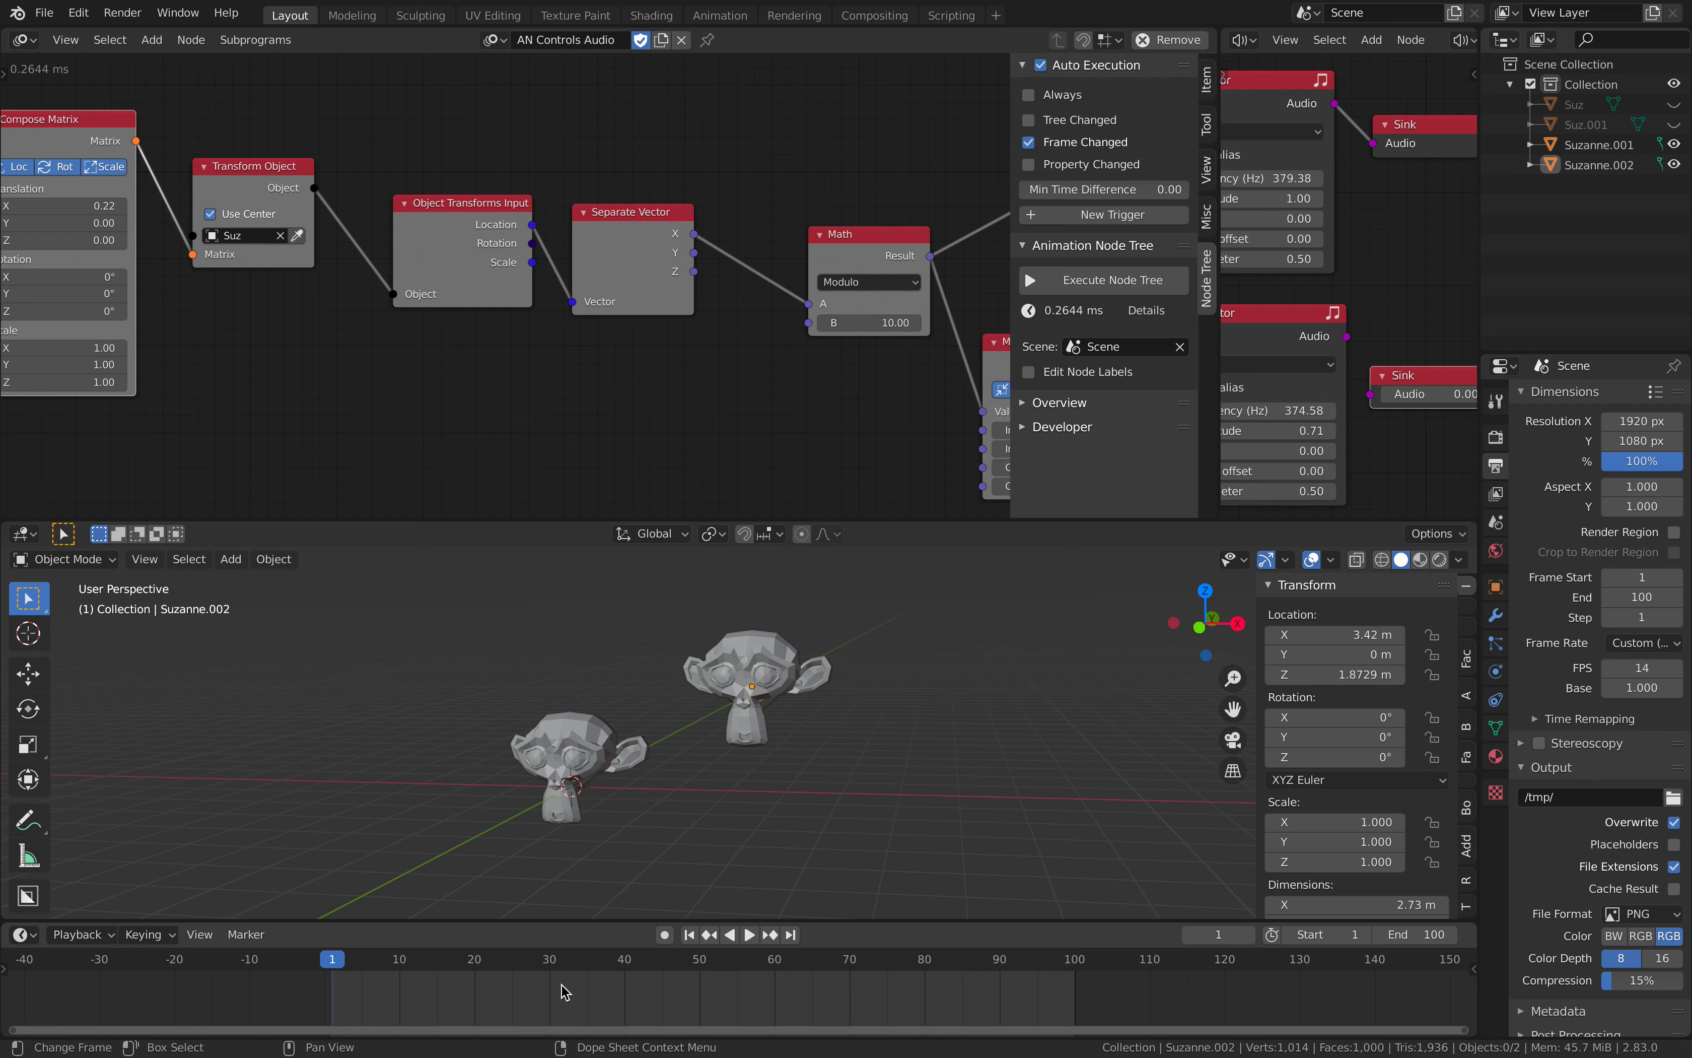
- Turn Always auto execution back on and select the Suzanne.001 head in the viewport
{"action": "left_click", "coordinate": [1046, 99]}
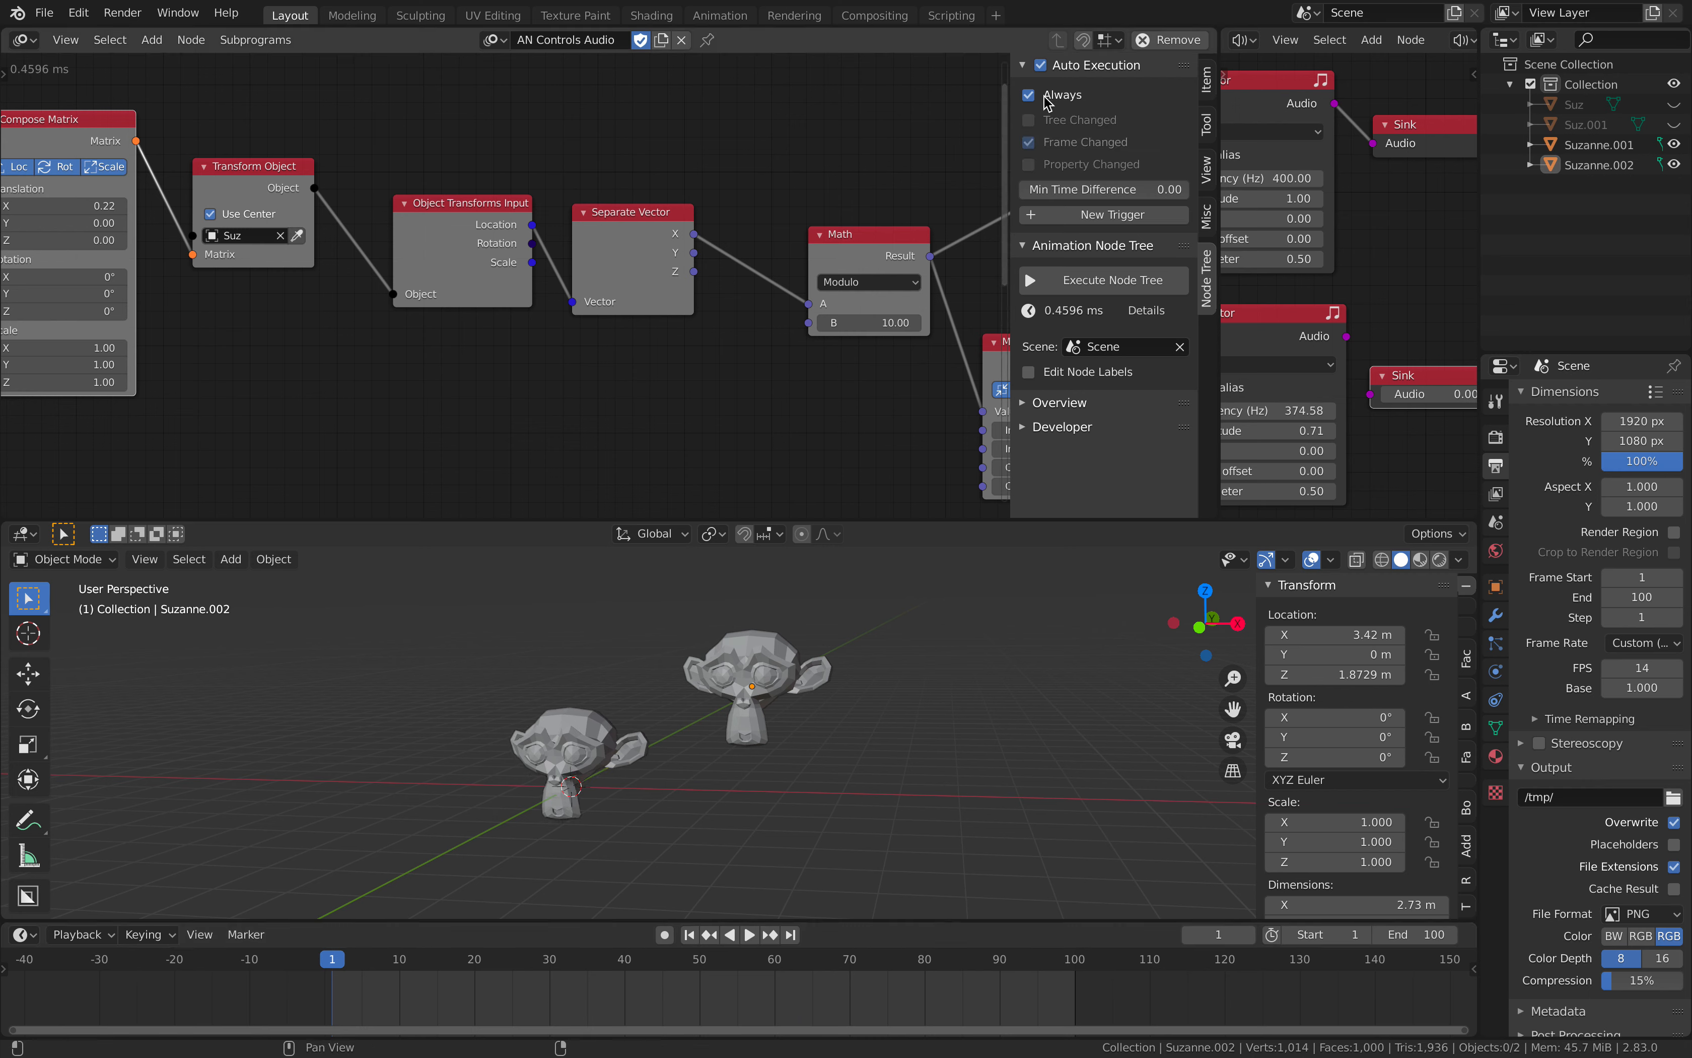
{"action": "left_click", "coordinate": [577, 755]}
- Raise the system volume and set the Compose Matrix X translation to 1.00 after trying 4.78
{"action": "middle_click_drag", "start_coordinate": [317, 344], "coordinate": [538, 342]}
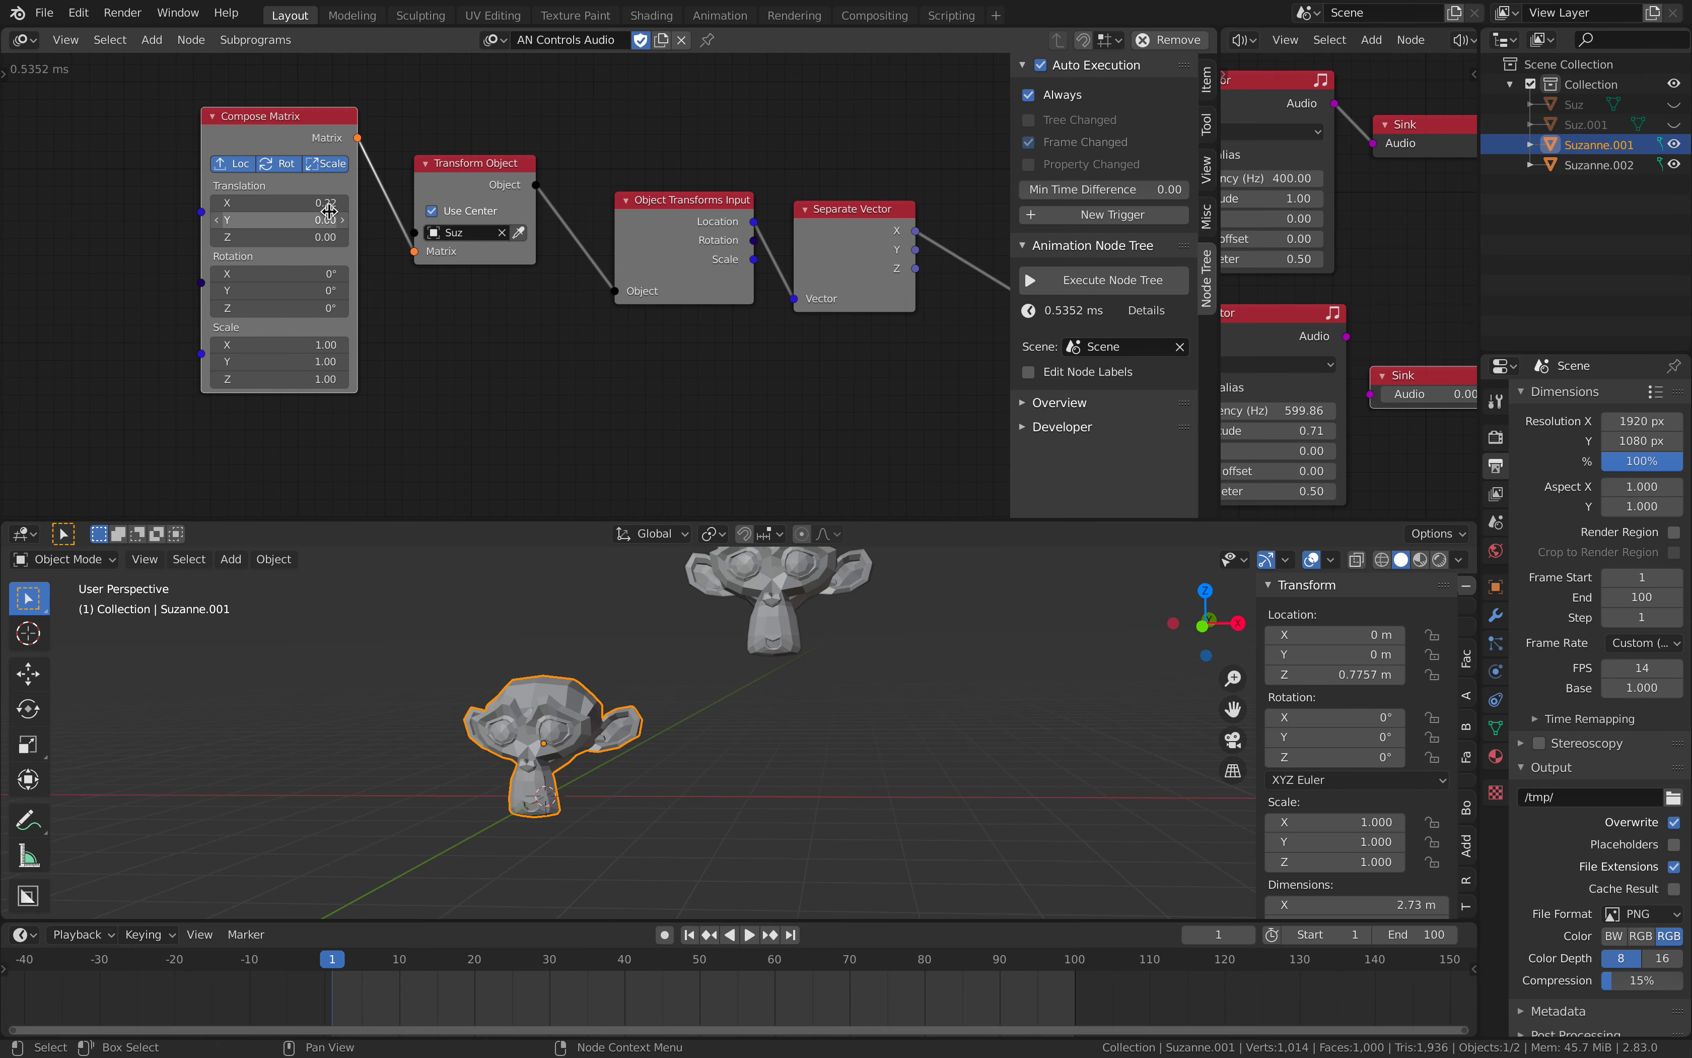
{"action": "key", "text": "XF86AudioRaiseVolume"}
{"action": "key", "text": "XF86AudioRaiseVolume"}
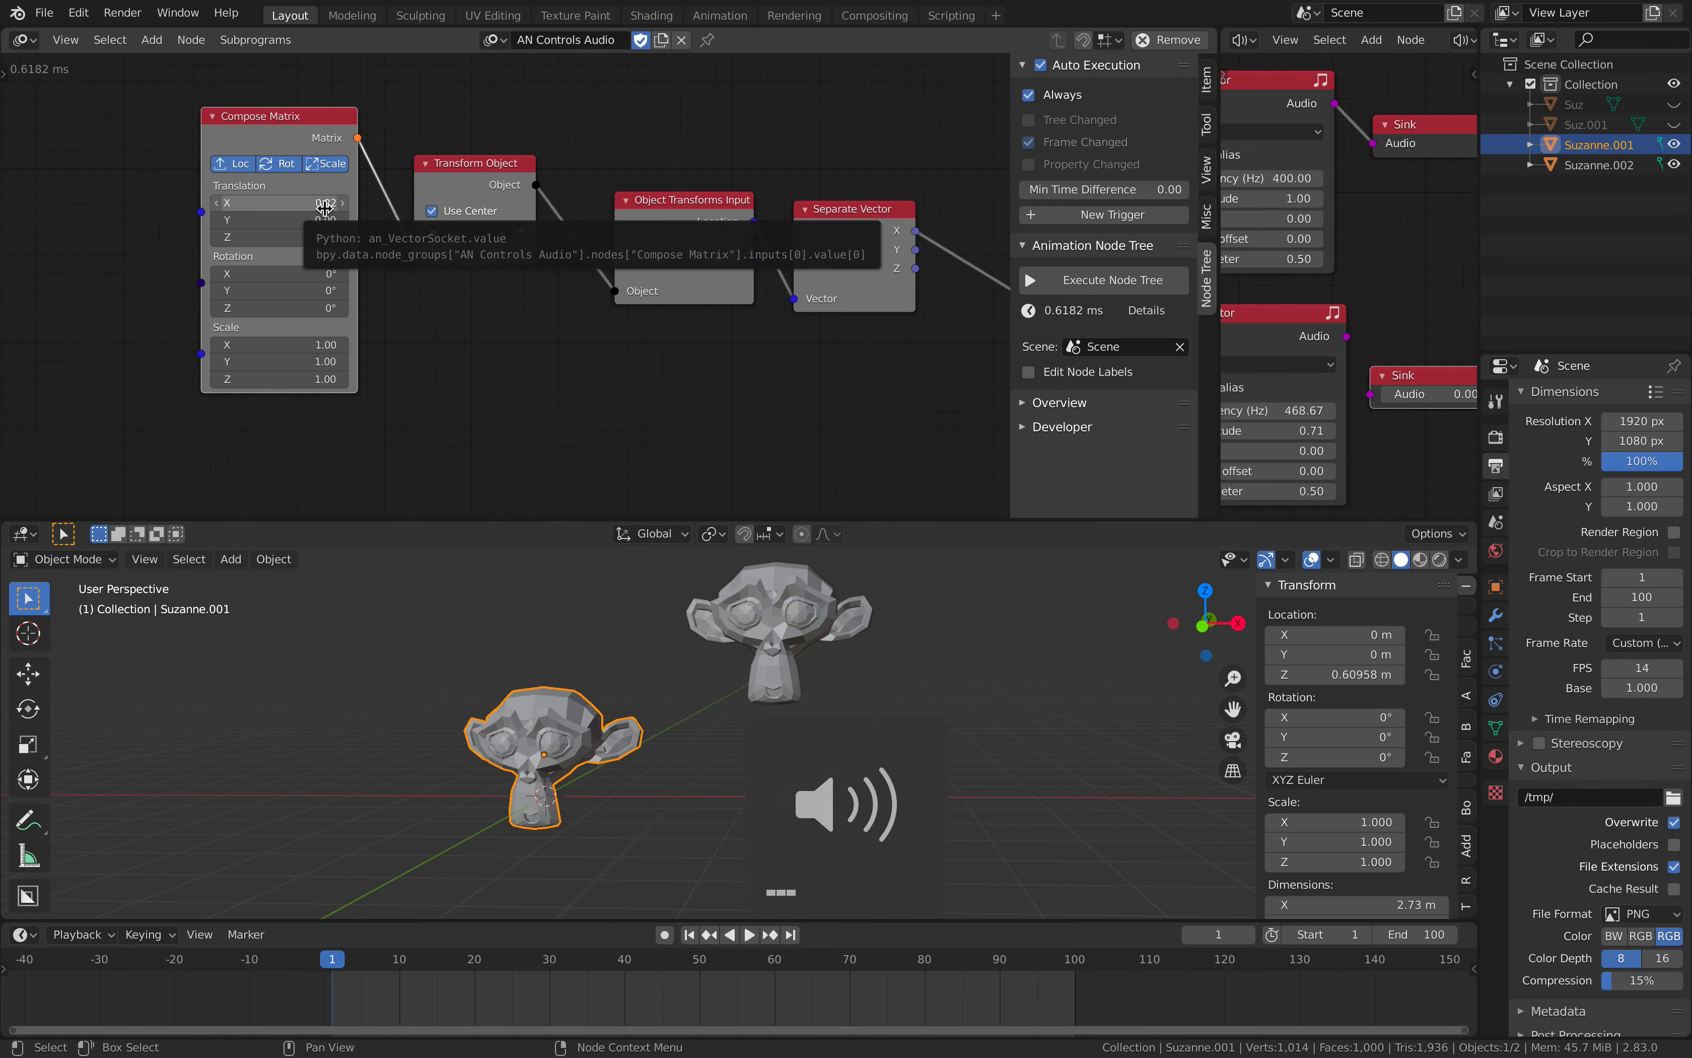
{"action": "left_click_drag", "start_coordinate": [259, 204], "coordinate": [299, 203]}
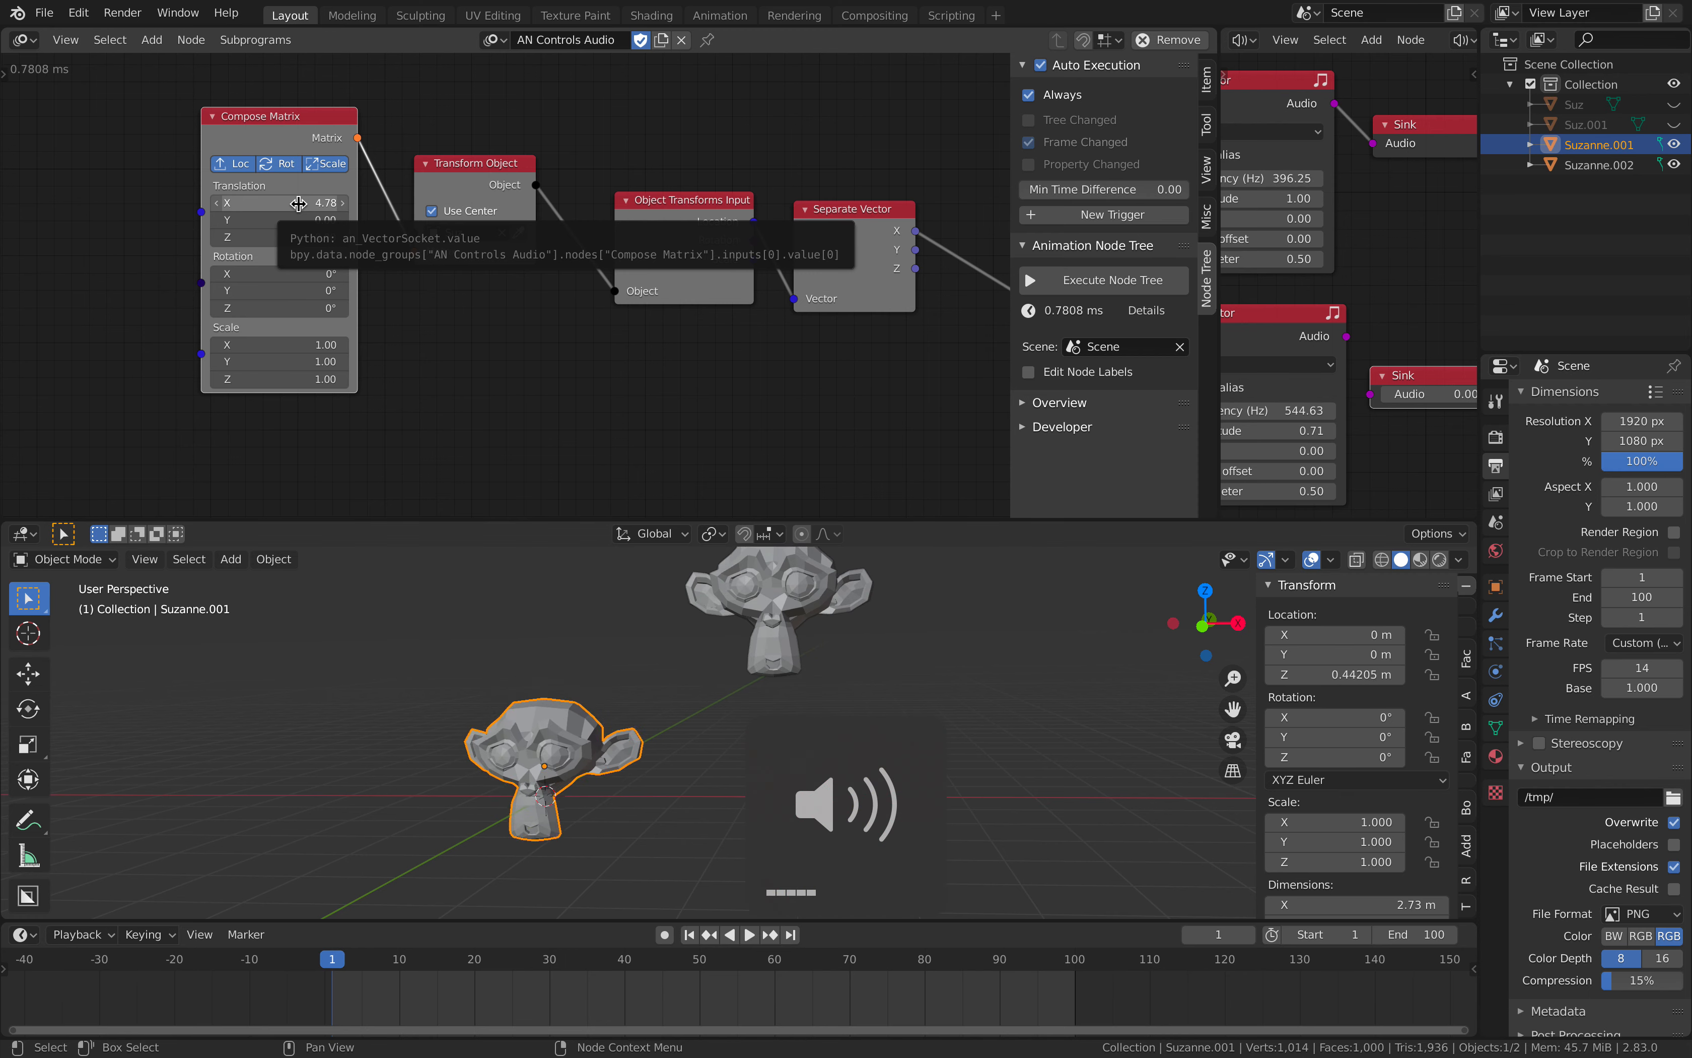
{"action": "left_click", "coordinate": [312, 202]}
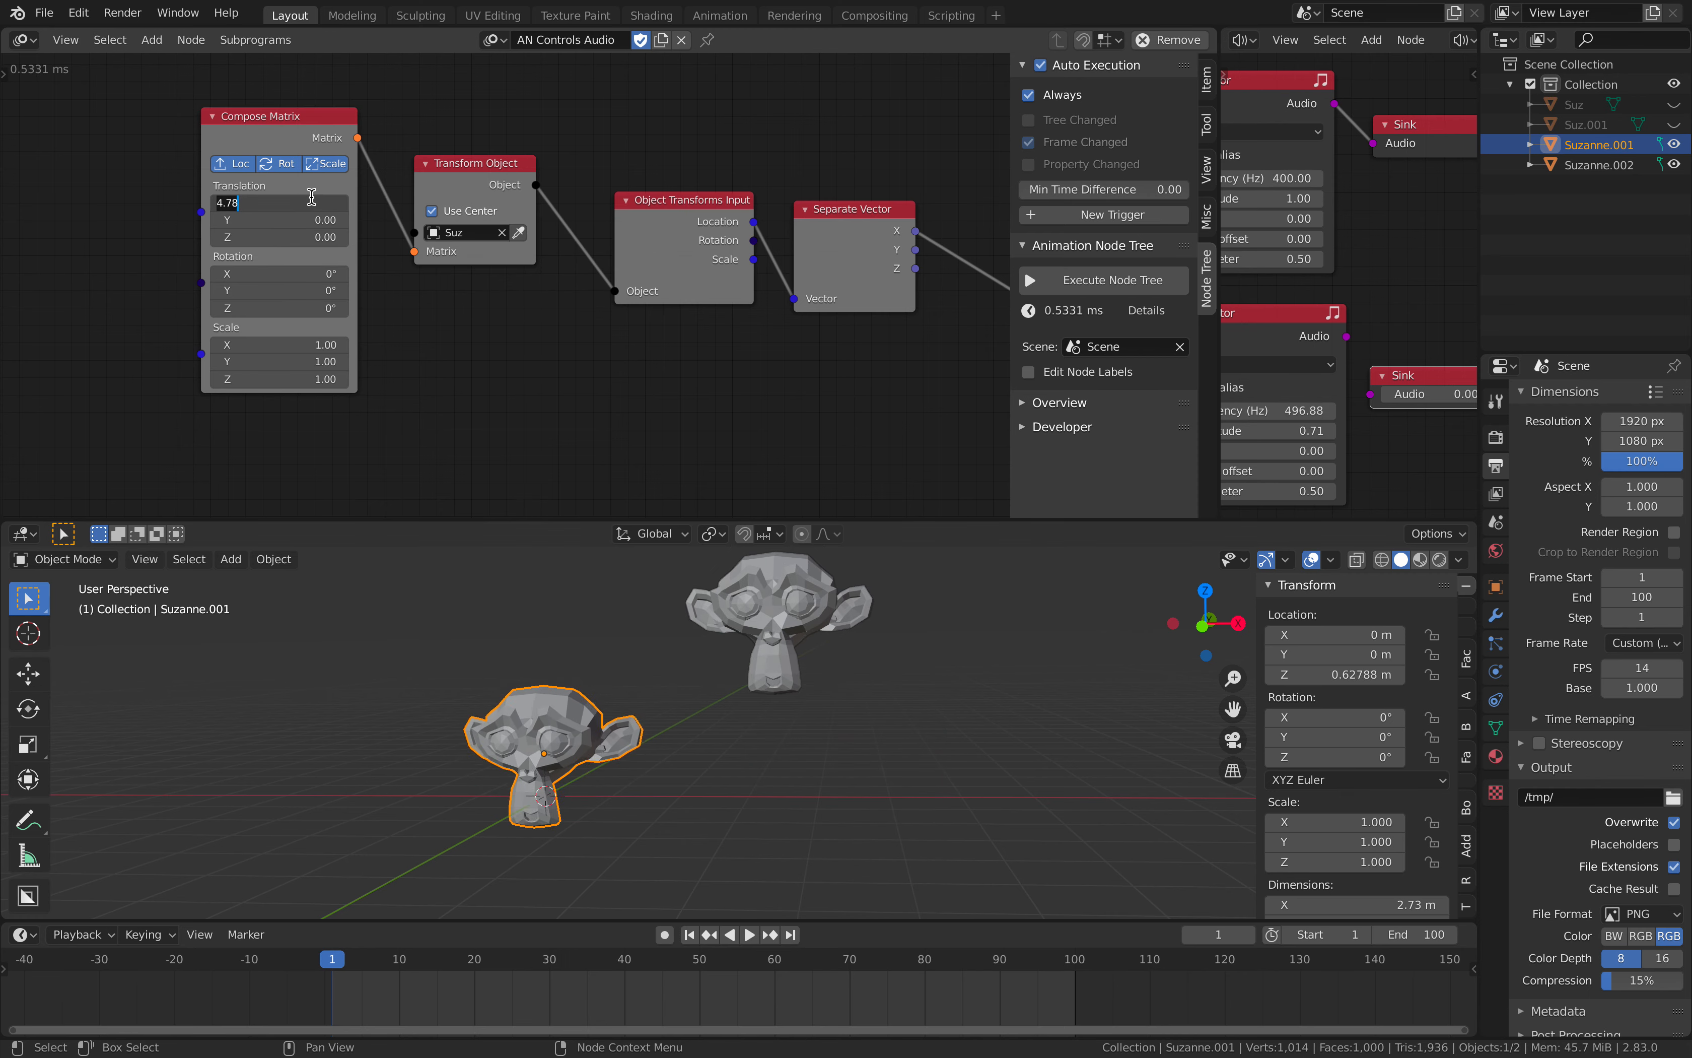
{"action": "key", "text": "Return"}
- Set the Map Range node's Output Max to 500
{"action": "middle_click_drag", "start_coordinate": [427, 209], "coordinate": [257, 213]}
{"action": "scroll", "coordinate": [593, 216], "scroll_direction": "down", "scroll_amount": 2}
{"action": "middle_click_drag", "start_coordinate": [593, 216], "coordinate": [438, 205]}
{"action": "middle_click_drag", "start_coordinate": [679, 222], "coordinate": [502, 198]}
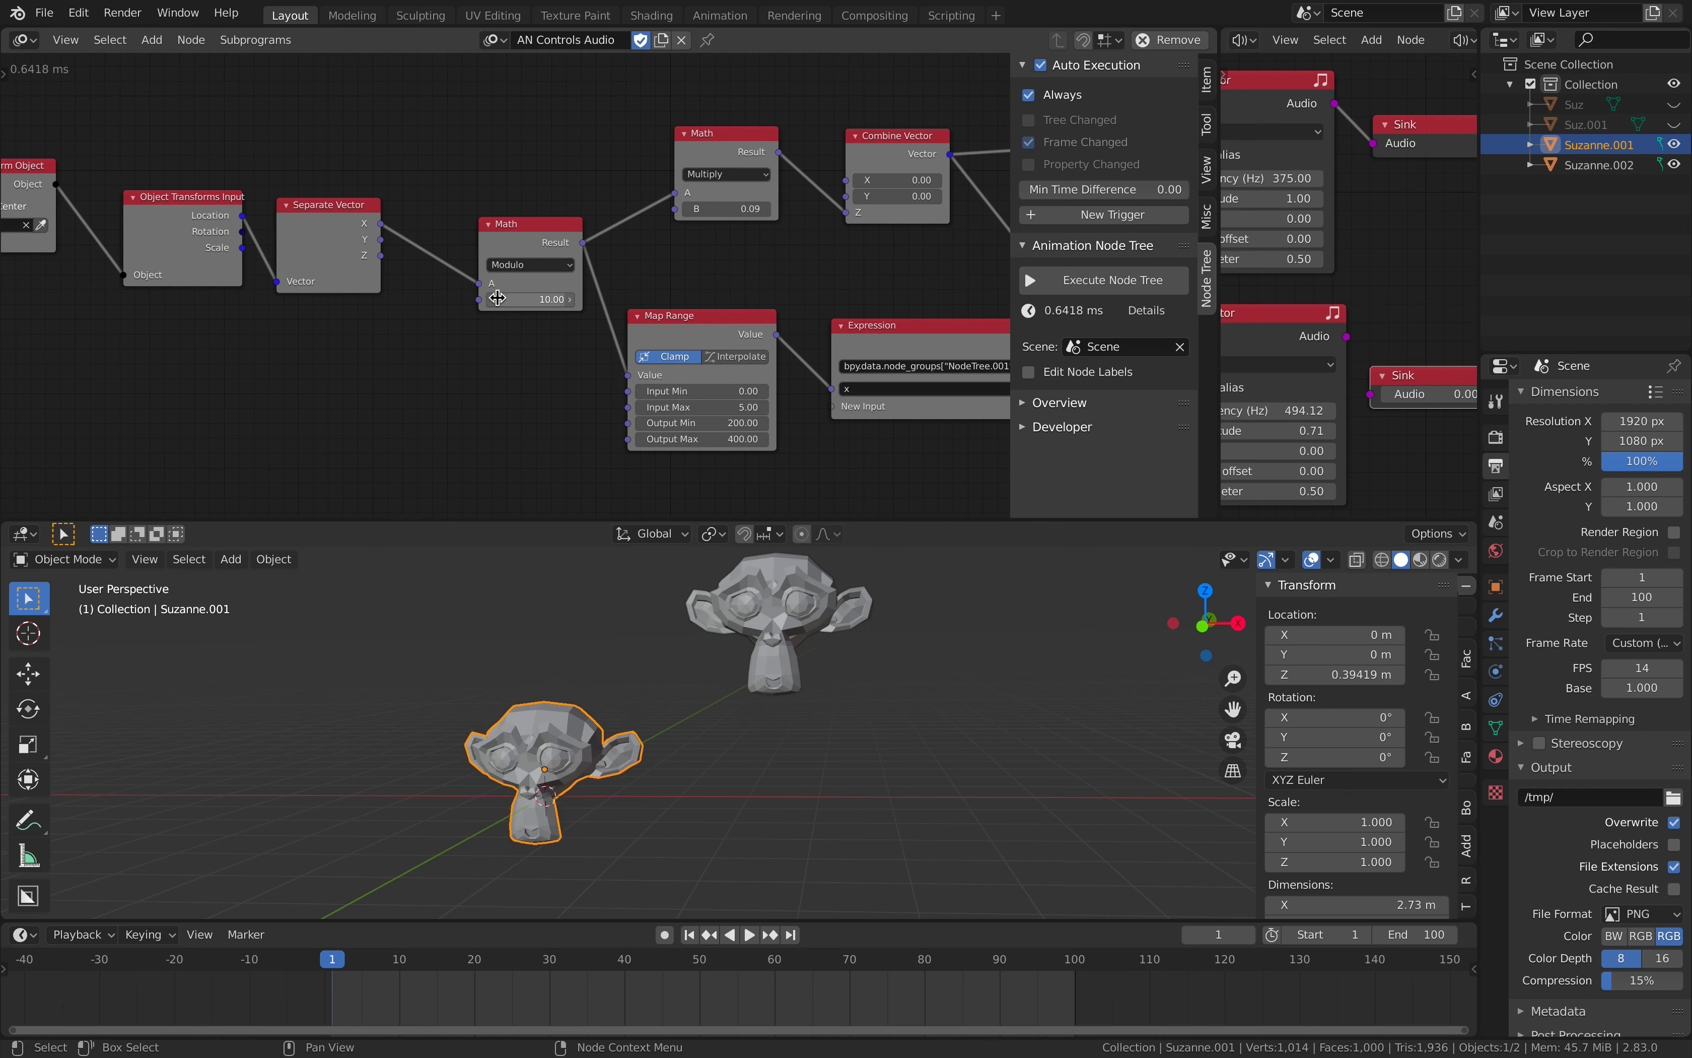
{"action": "middle_click_drag", "start_coordinate": [667, 322], "coordinate": [584, 310]}
{"action": "scroll", "coordinate": [584, 310], "scroll_direction": "up", "scroll_amount": 1}
{"action": "left_click", "coordinate": [626, 428]}
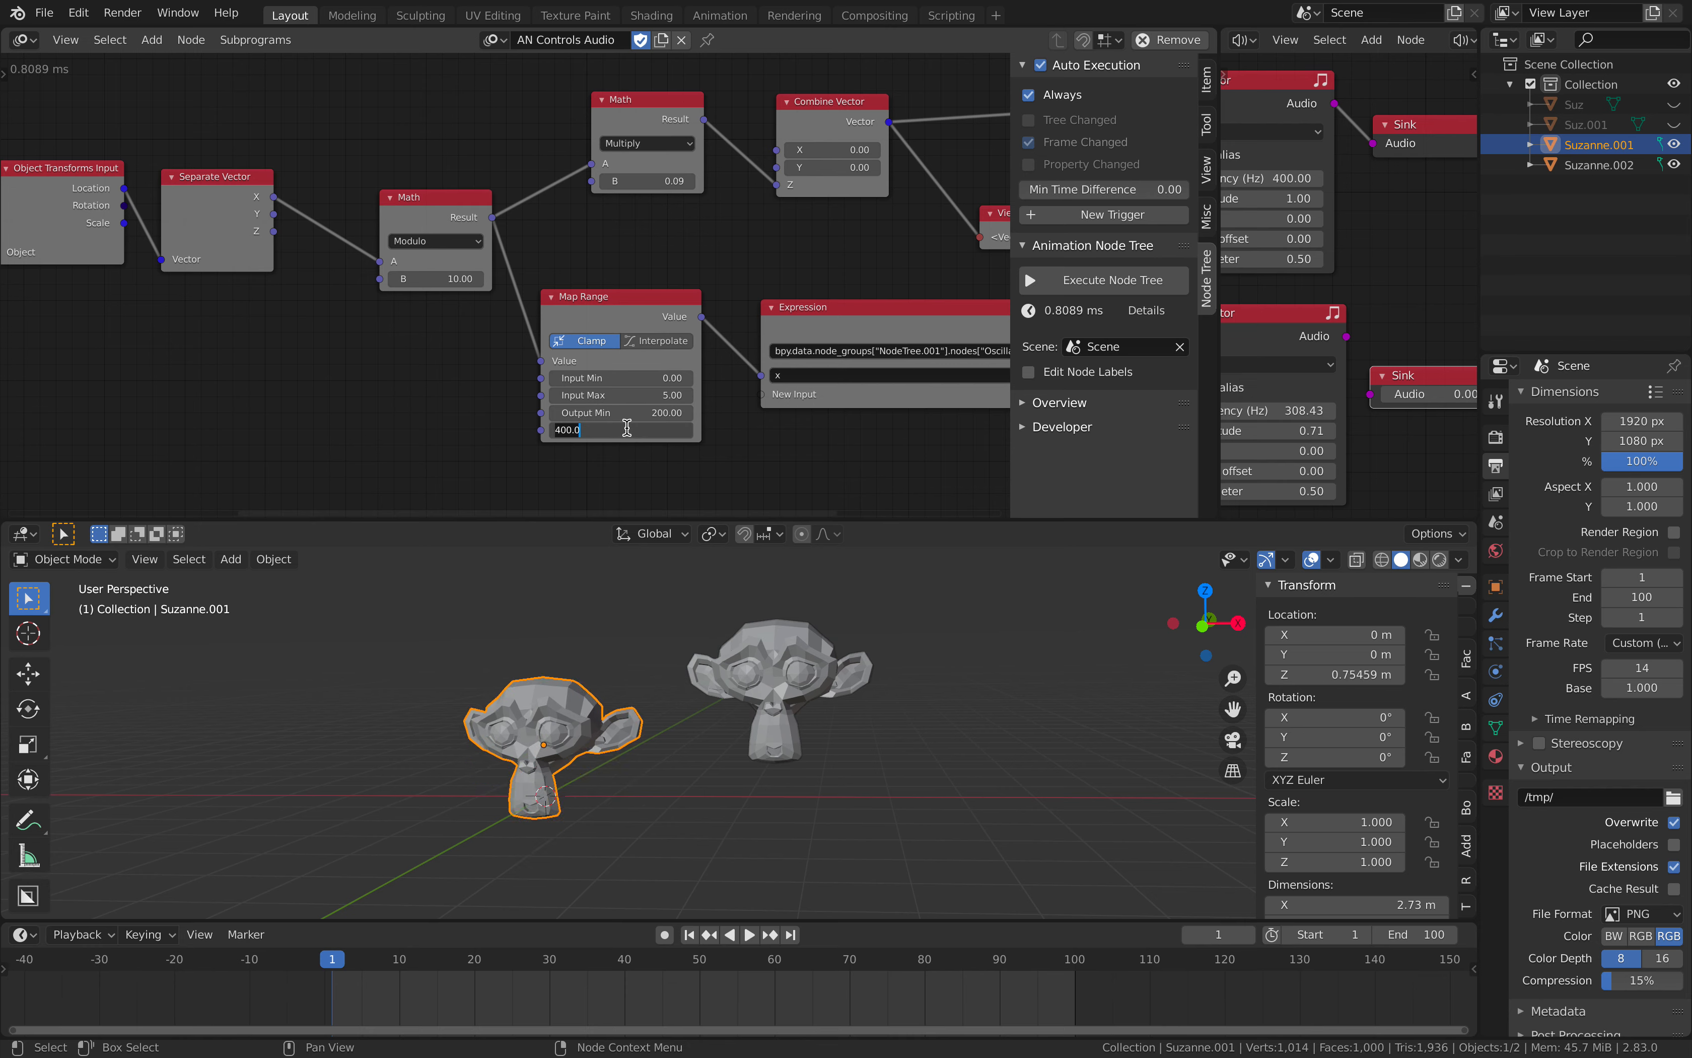
{"action": "type", "text": "500"}
{"action": "key", "text": "Return"}
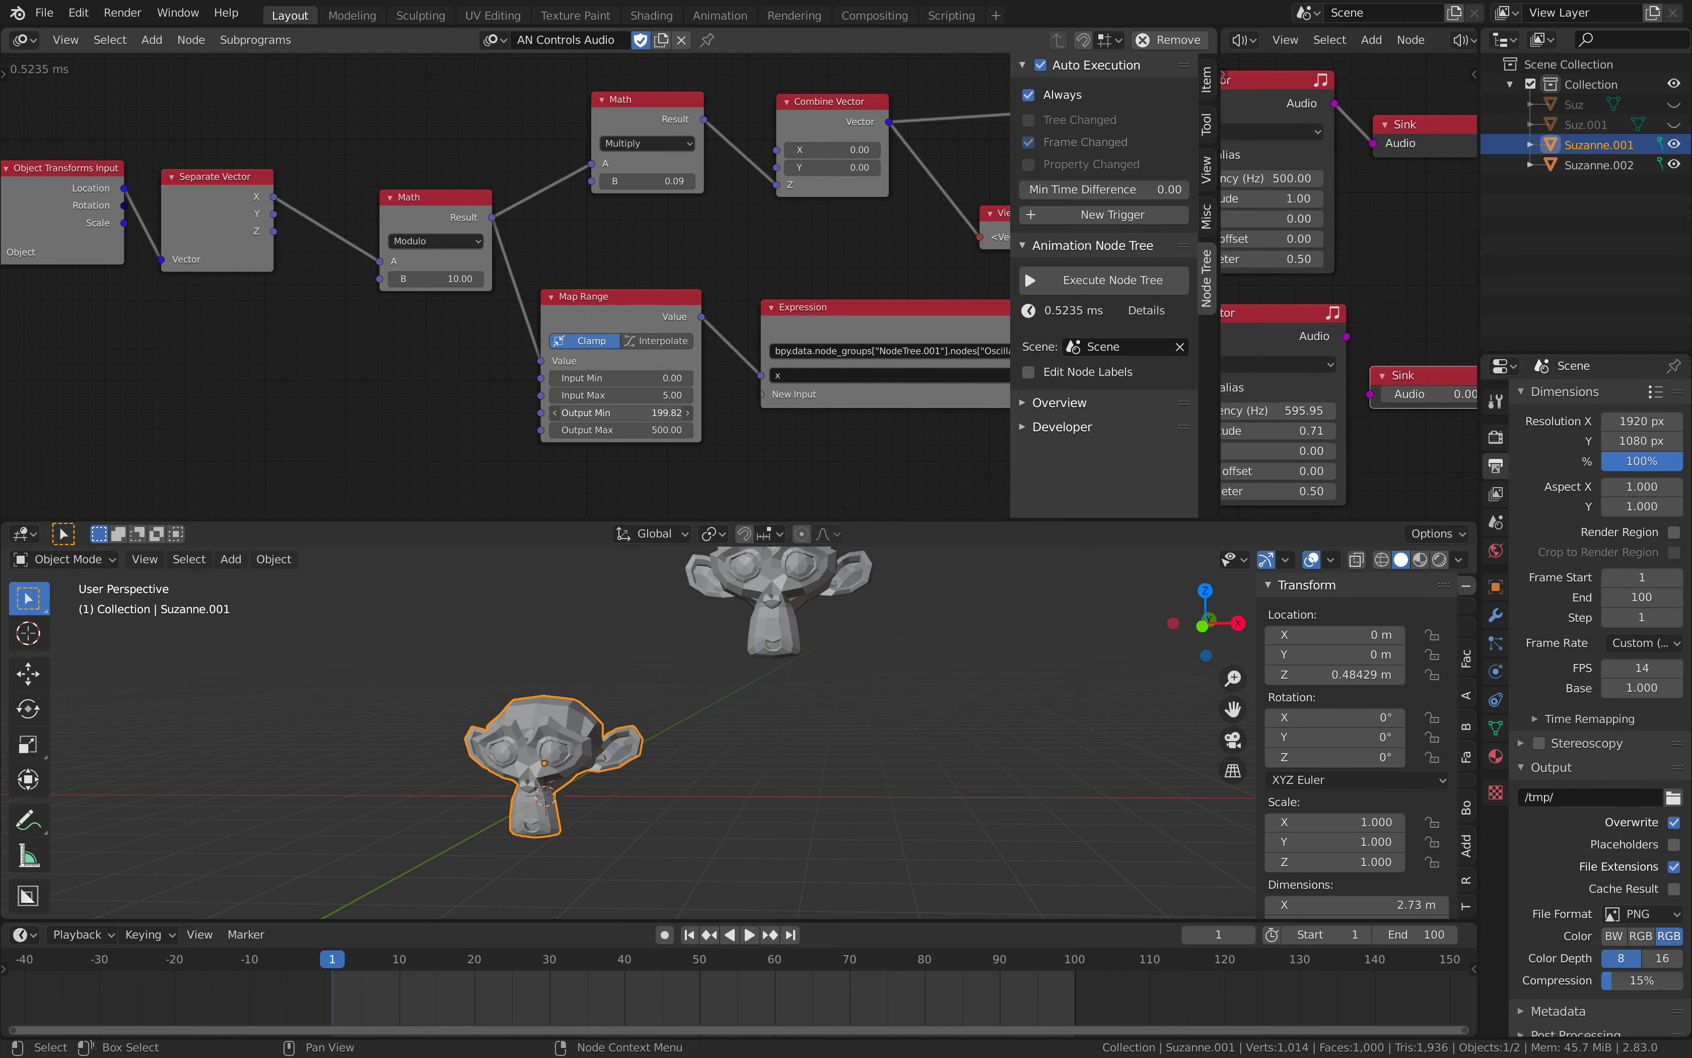
- Set the Map Range node's Output Min to 100 and its Output Max to 300
{"action": "left_click", "coordinate": [638, 412]}
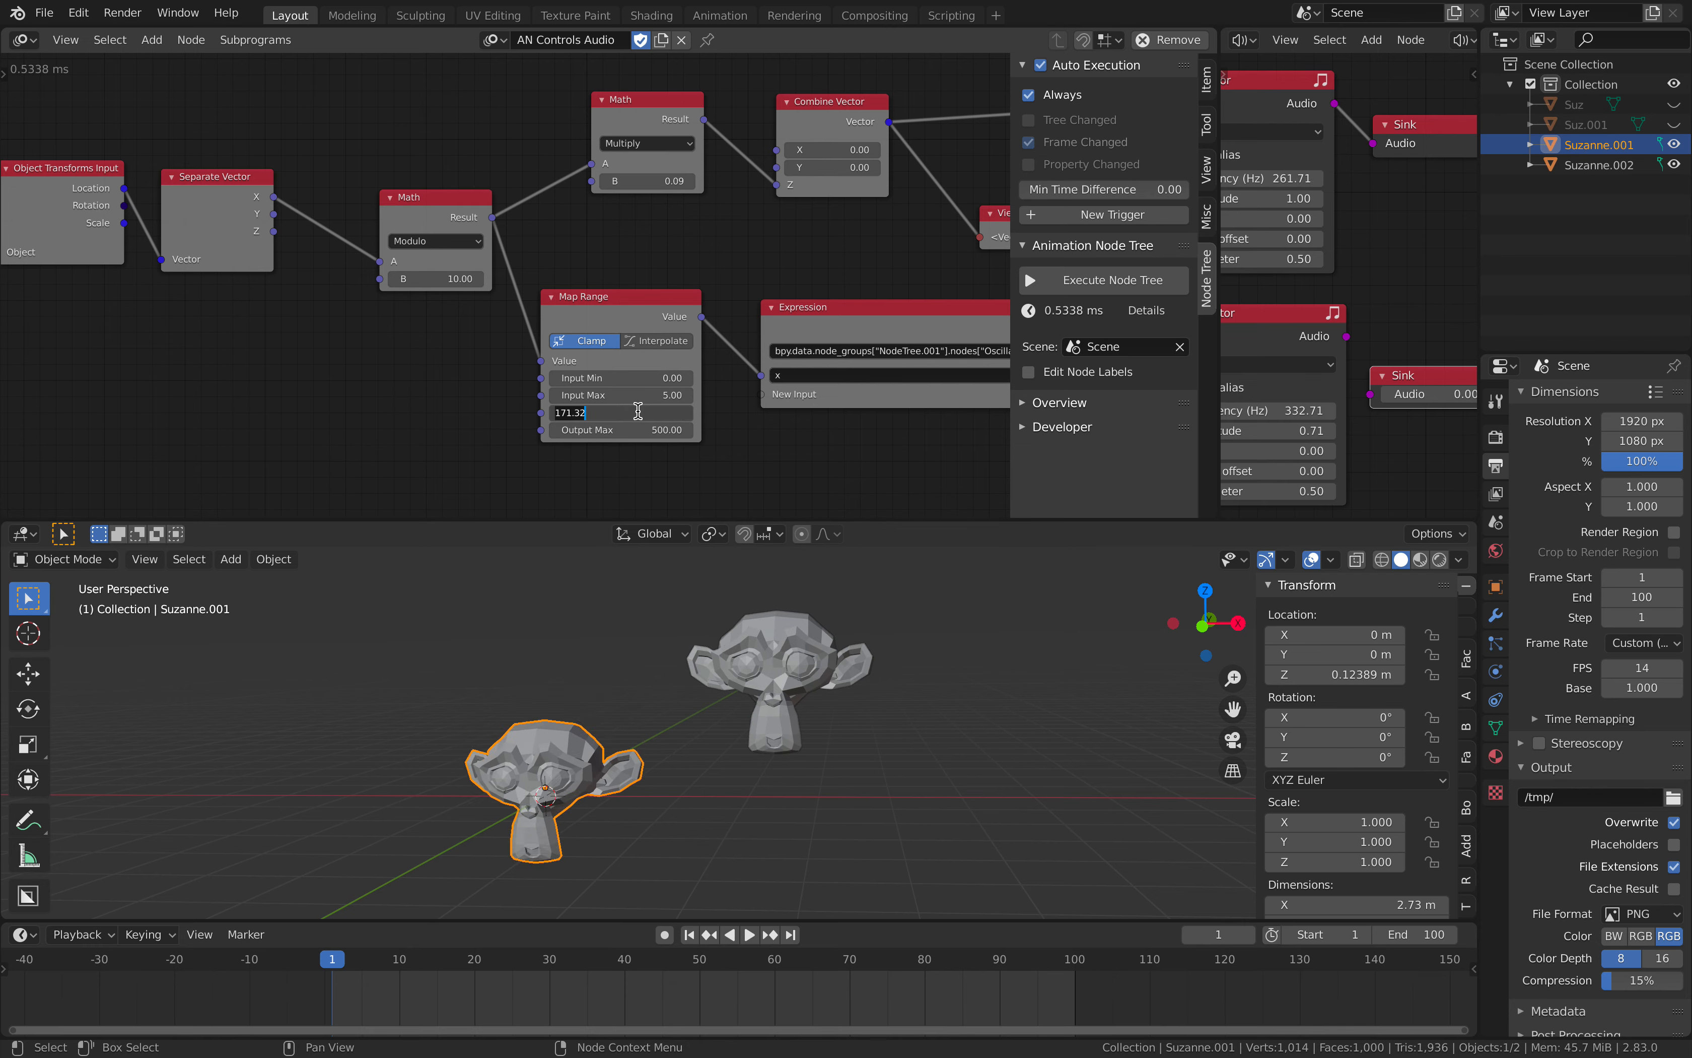
{"action": "type", "text": "100"}
{"action": "key", "text": "Return"}
{"action": "left_click", "coordinate": [638, 413]}
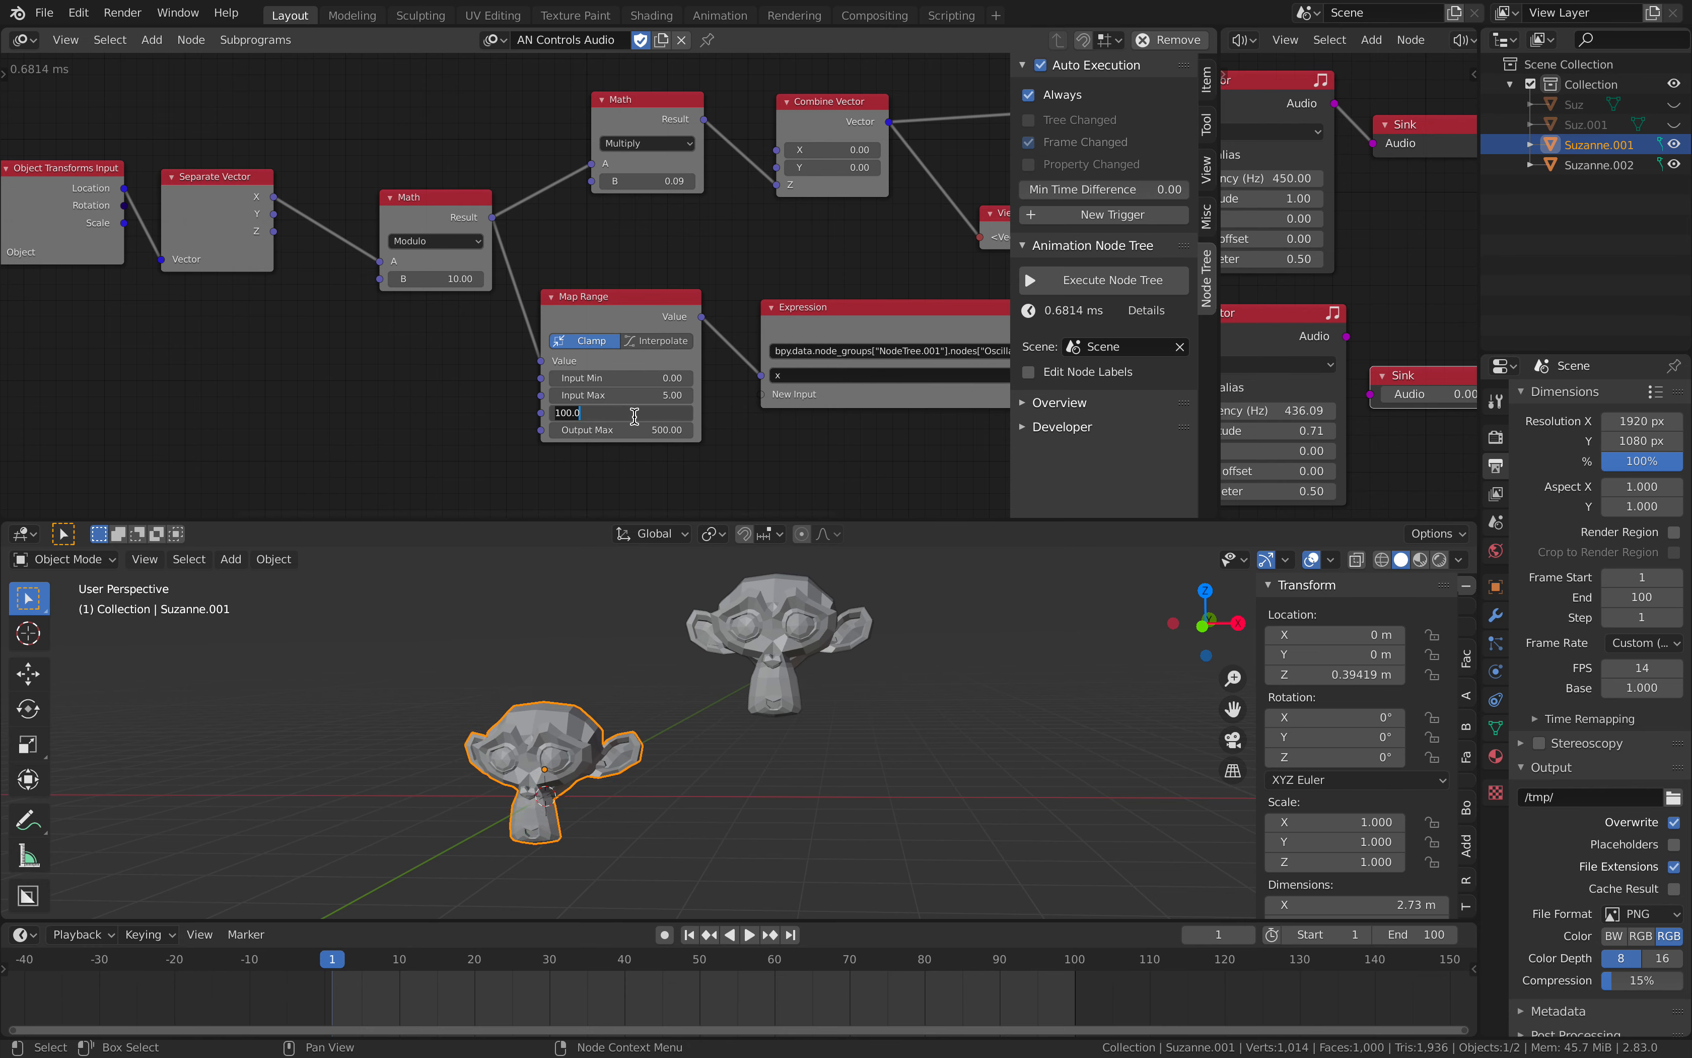
{"action": "key", "text": "Return"}
{"action": "left_click", "coordinate": [622, 431]}
{"action": "type", "text": "300"}
{"action": "key", "text": "Return"}
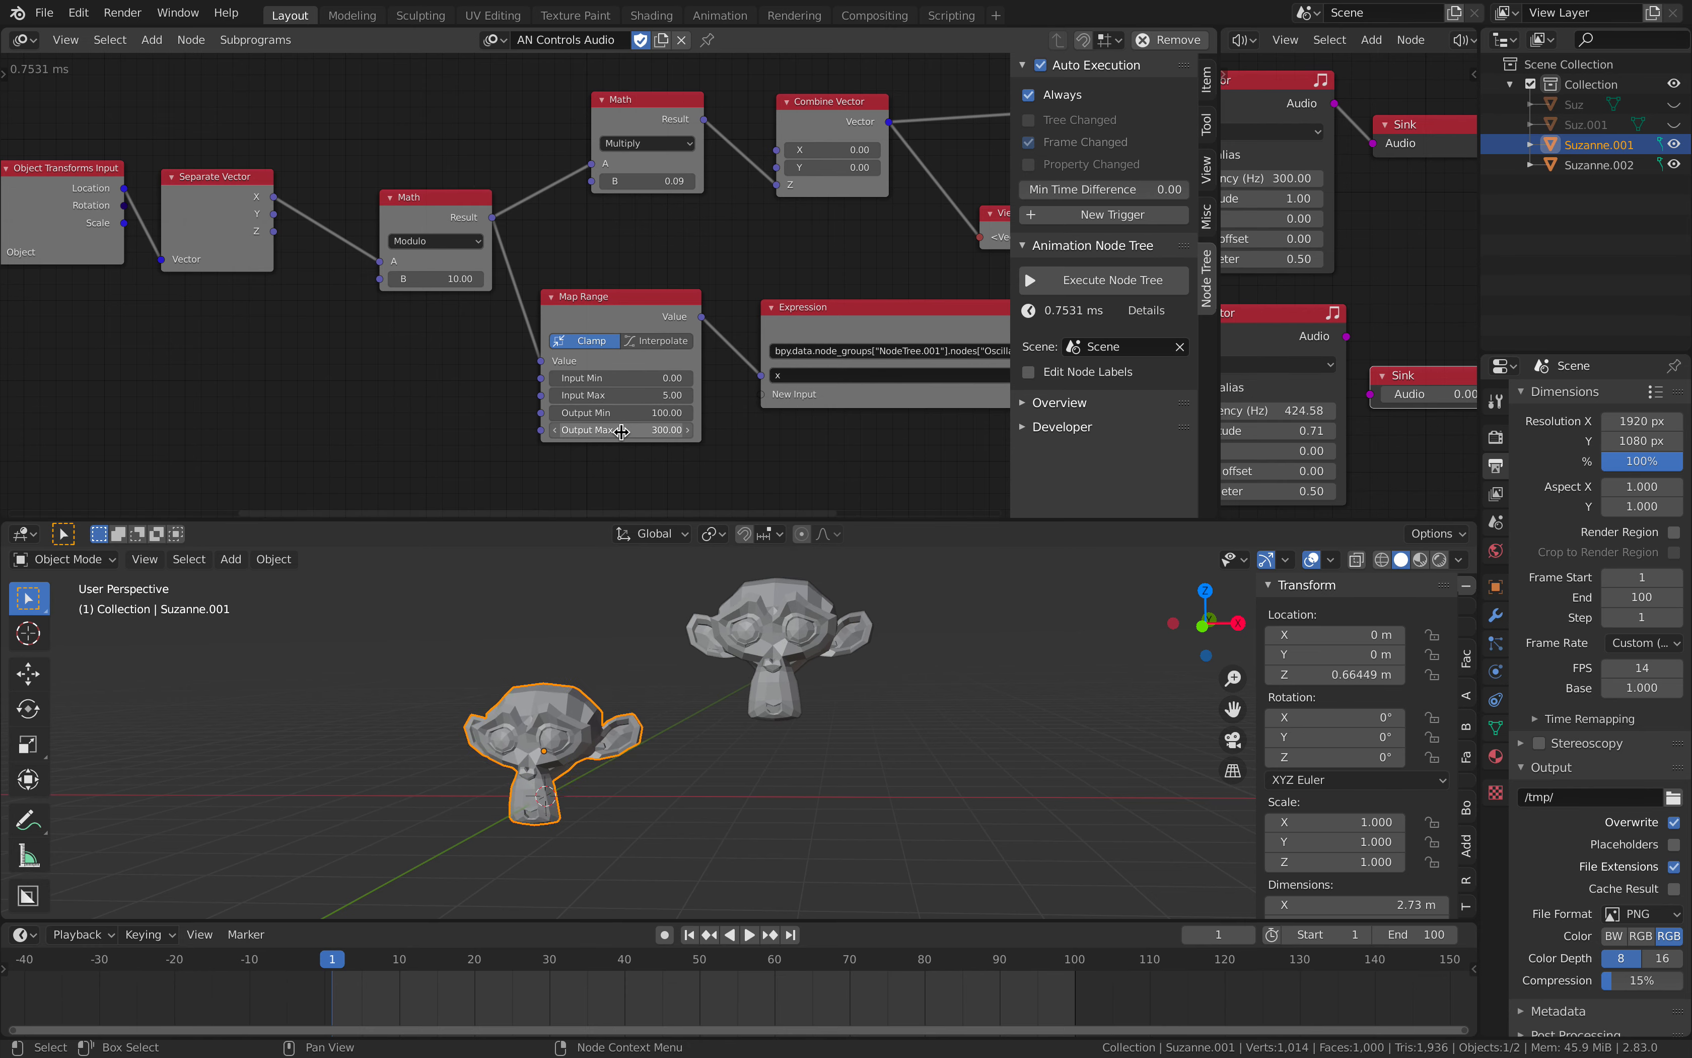
- Try Input Max values of 10 and 20 on the Map Range node
{"action": "left_click", "coordinate": [619, 396]}
{"action": "type", "text": "10"}
{"action": "key", "text": "Return"}
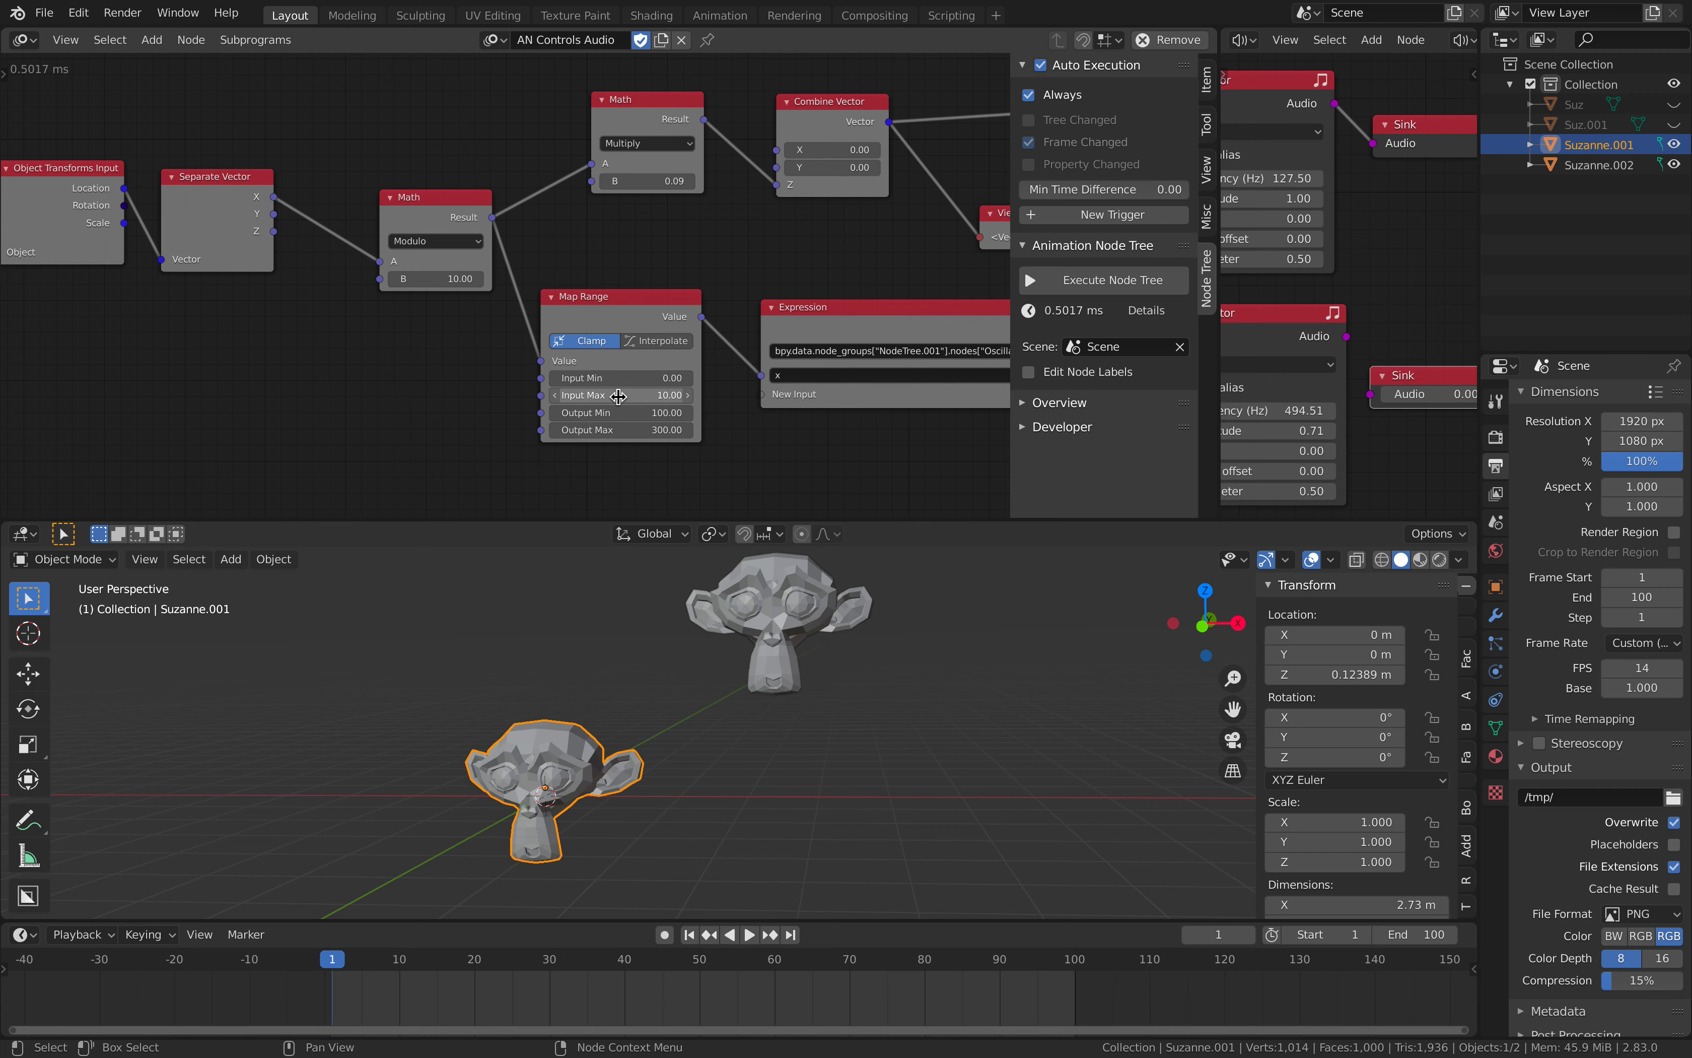
{"action": "middle_click_drag", "start_coordinate": [564, 380], "coordinate": [650, 377]}
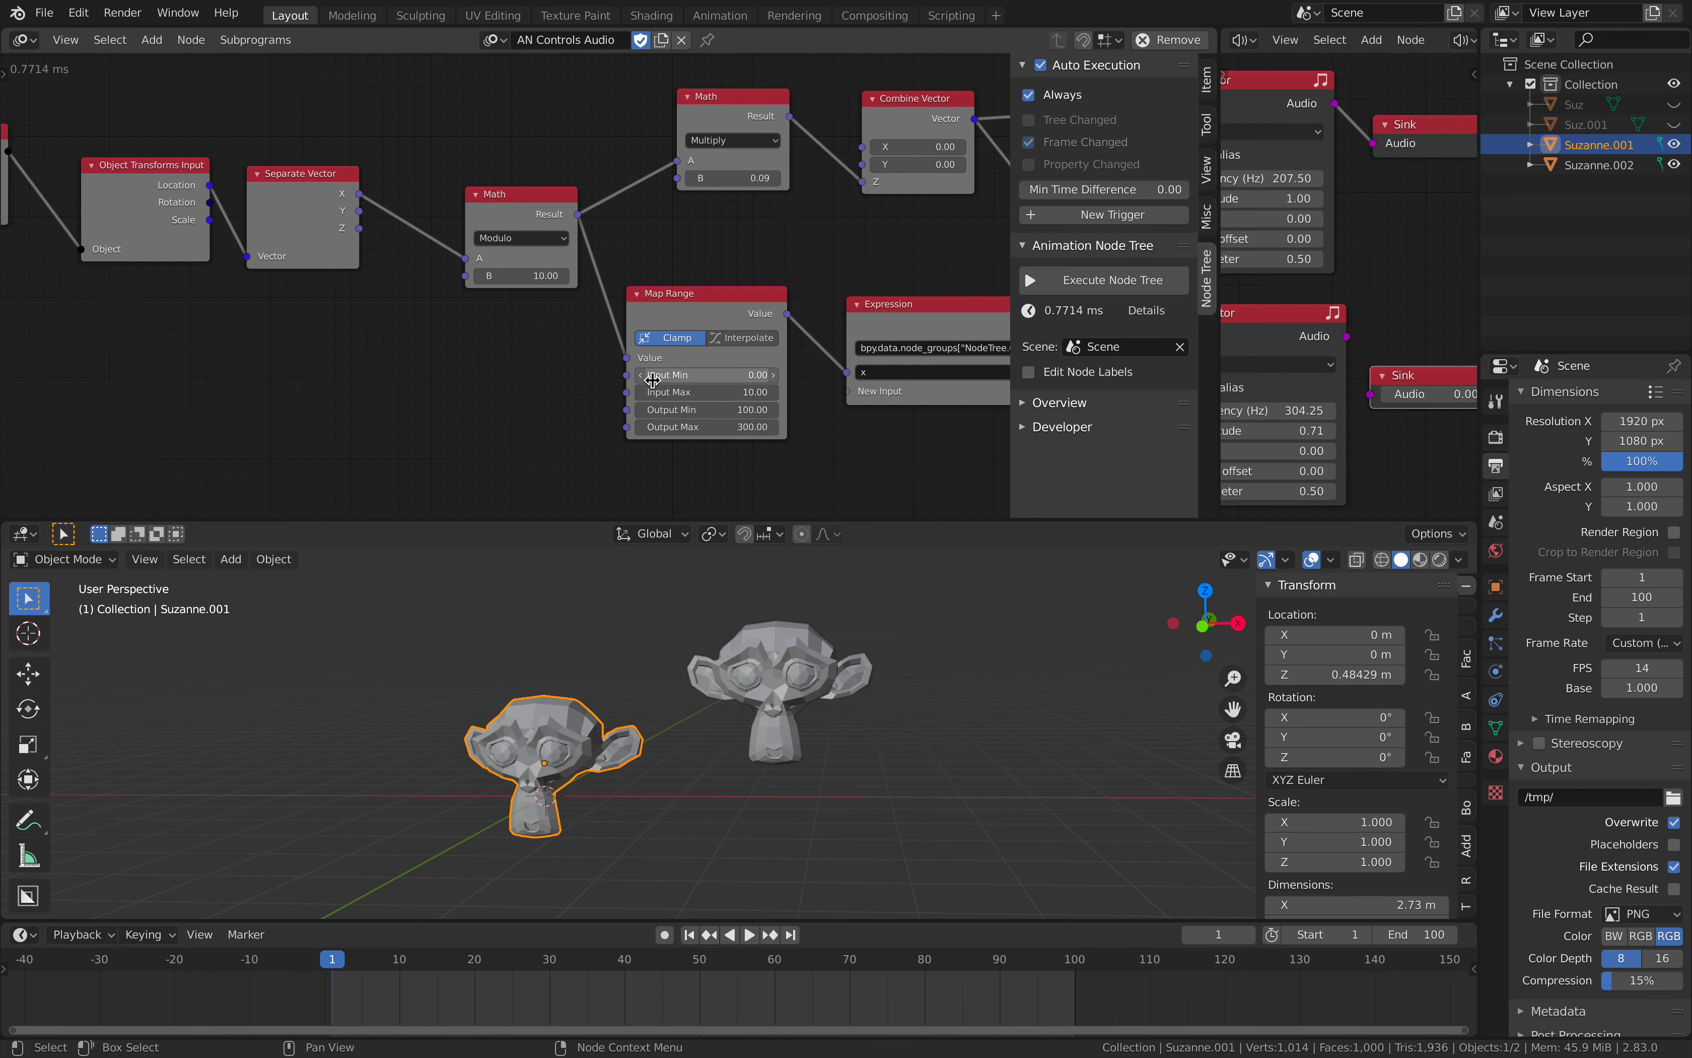
{"action": "left_click", "coordinate": [677, 391]}
{"action": "type", "text": "20"}
{"action": "key", "text": "Return"}
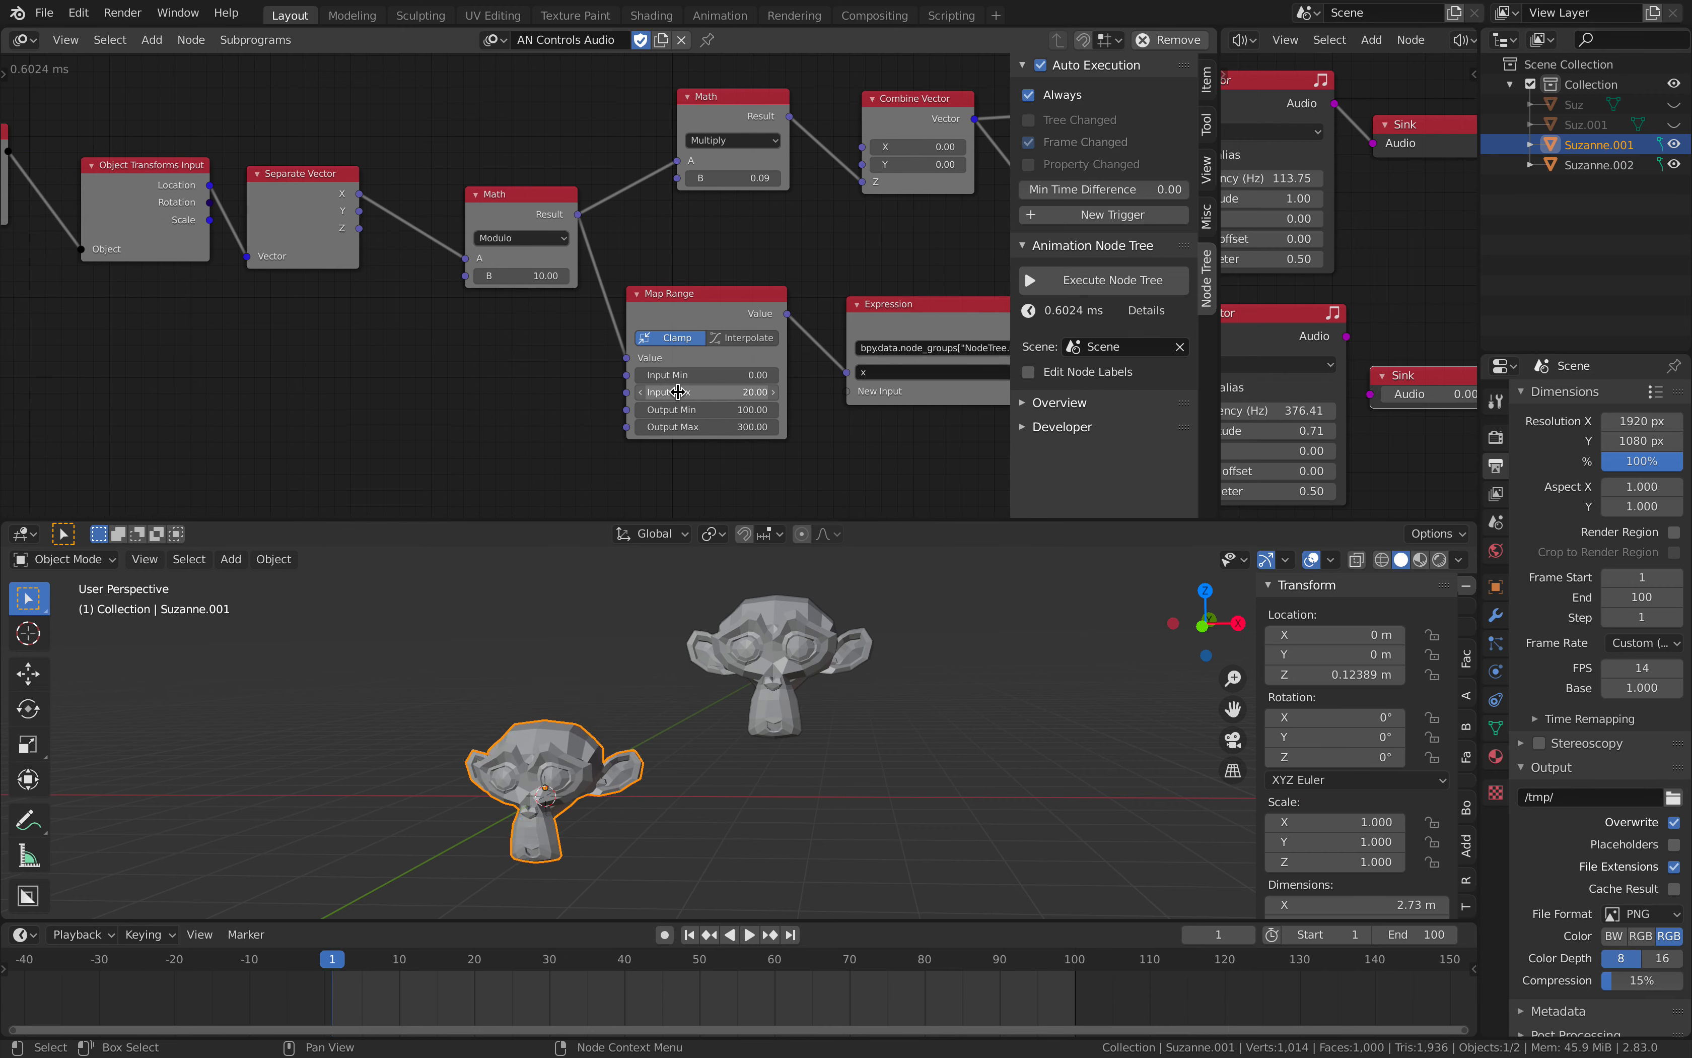
- Return the Map Range Input Max to 10, and finally to 5
{"action": "left_click", "coordinate": [677, 392]}
{"action": "type", "text": "10"}
{"action": "key", "text": "Return"}
{"action": "left_click", "coordinate": [679, 393]}
{"action": "type", "text": "5"}
{"action": "key", "text": "Return"}
- Narrow the Animation Nodes editor to reveal the audio nodes and hide its sidebar
{"action": "middle_click_drag", "start_coordinate": [811, 264], "coordinate": [615, 266]}
{"action": "middle_click_drag", "start_coordinate": [554, 133], "coordinate": [189, 155]}
{"action": "left_click_drag", "start_coordinate": [1218, 144], "coordinate": [1014, 142]}
{"action": "key", "text": "n"}
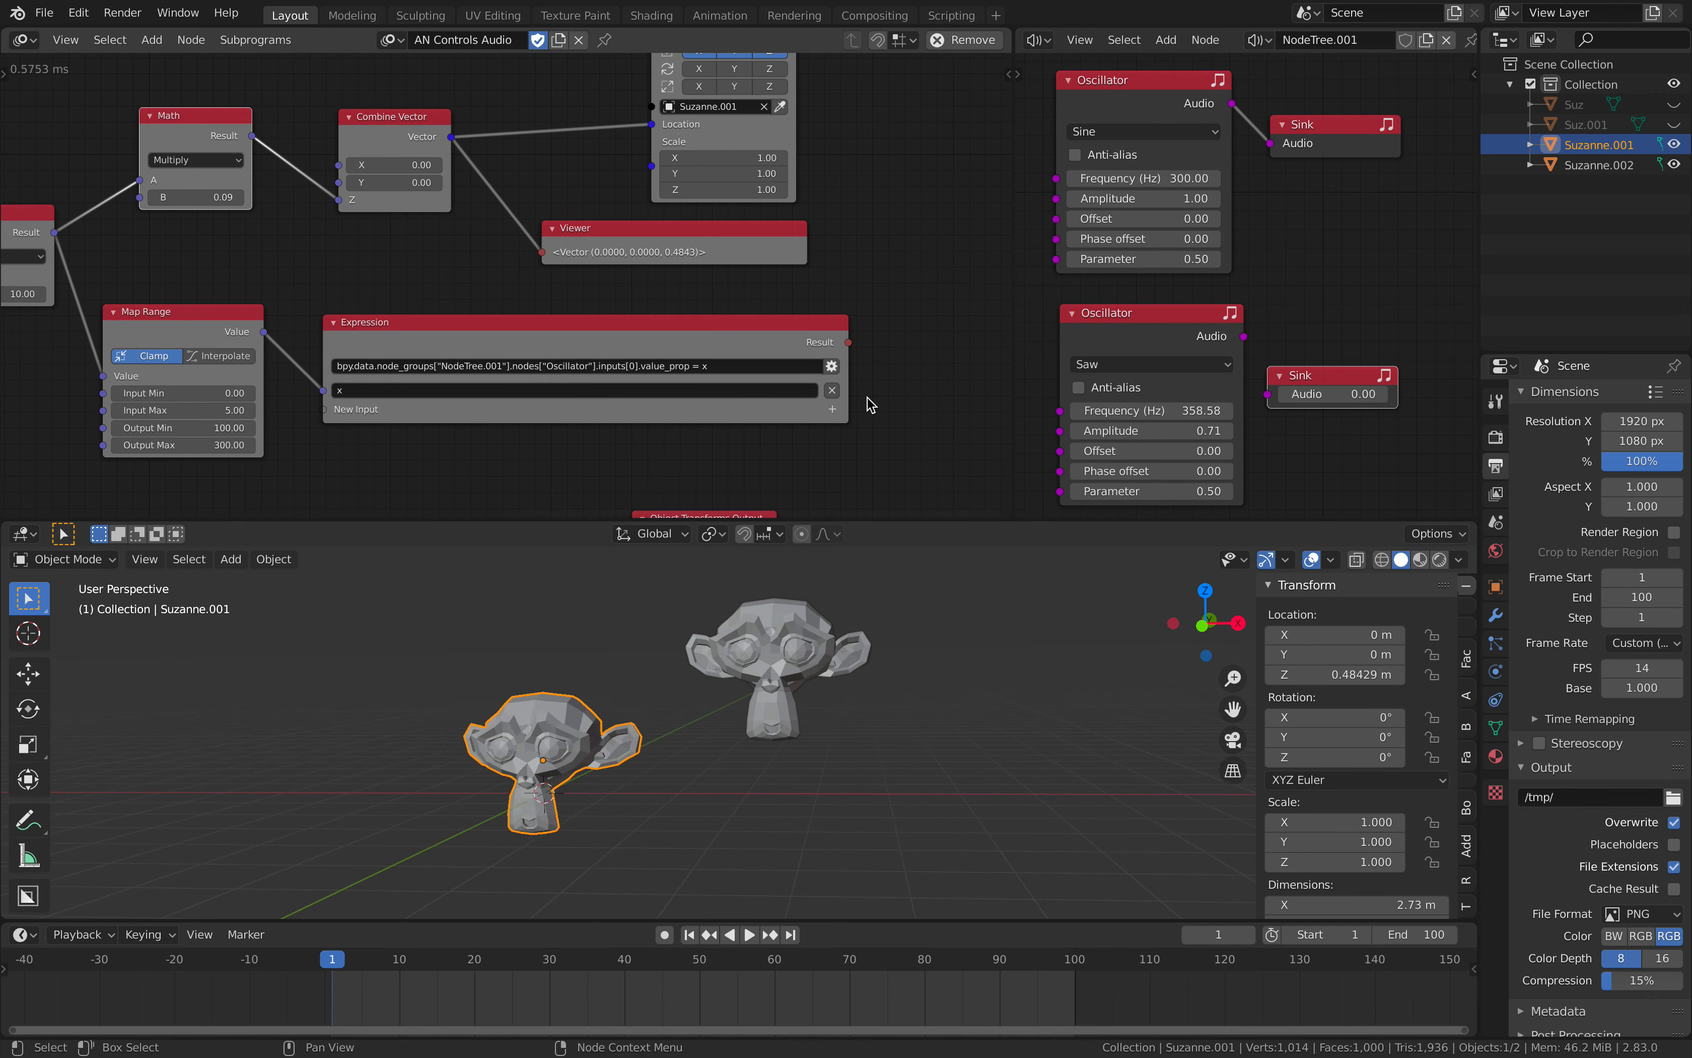
- Try the Saw, Square and Triangle waveforms on the upper oscillator, lowering the system volume in between
{"action": "middle_click_drag", "start_coordinate": [1208, 273], "coordinate": [1231, 272]}
{"action": "left_click", "coordinate": [1166, 131]}
{"action": "left_click", "coordinate": [1157, 172]}
{"action": "middle_click_drag", "start_coordinate": [1275, 190], "coordinate": [1324, 193]}
{"action": "key", "text": "XF86AudioLowerVolume"}
{"action": "left_click", "coordinate": [1210, 132]}
{"action": "left_click", "coordinate": [1188, 194]}
{"action": "left_click", "coordinate": [1203, 132]}
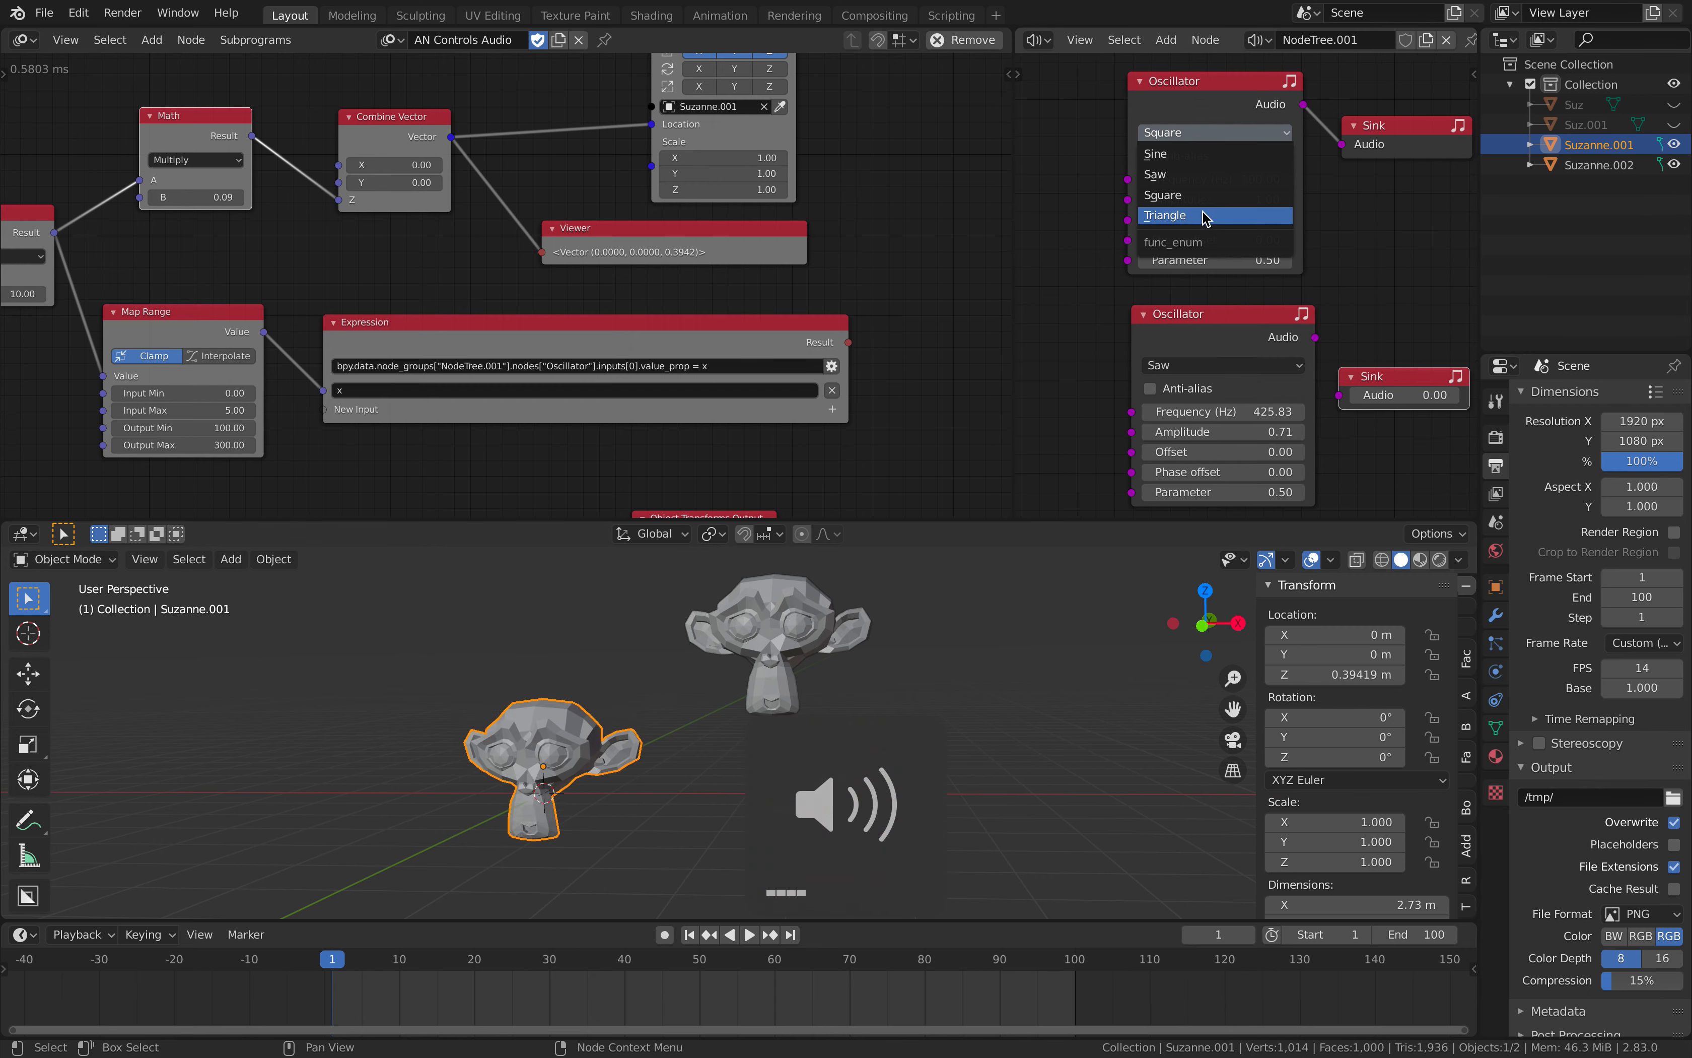
{"action": "left_click", "coordinate": [1189, 215]}
- Set the upper oscillator's waveform back to Sine
{"action": "middle_click_drag", "start_coordinate": [630, 254], "coordinate": [957, 244]}
{"action": "left_click", "coordinate": [1209, 132]}
{"action": "left_click", "coordinate": [1188, 154]}
- Set the Map Range node's Input Max to 10 after trying 9.26
{"action": "left_click_drag", "start_coordinate": [509, 400], "coordinate": [540, 400]}
{"action": "left_click", "coordinate": [532, 399]}
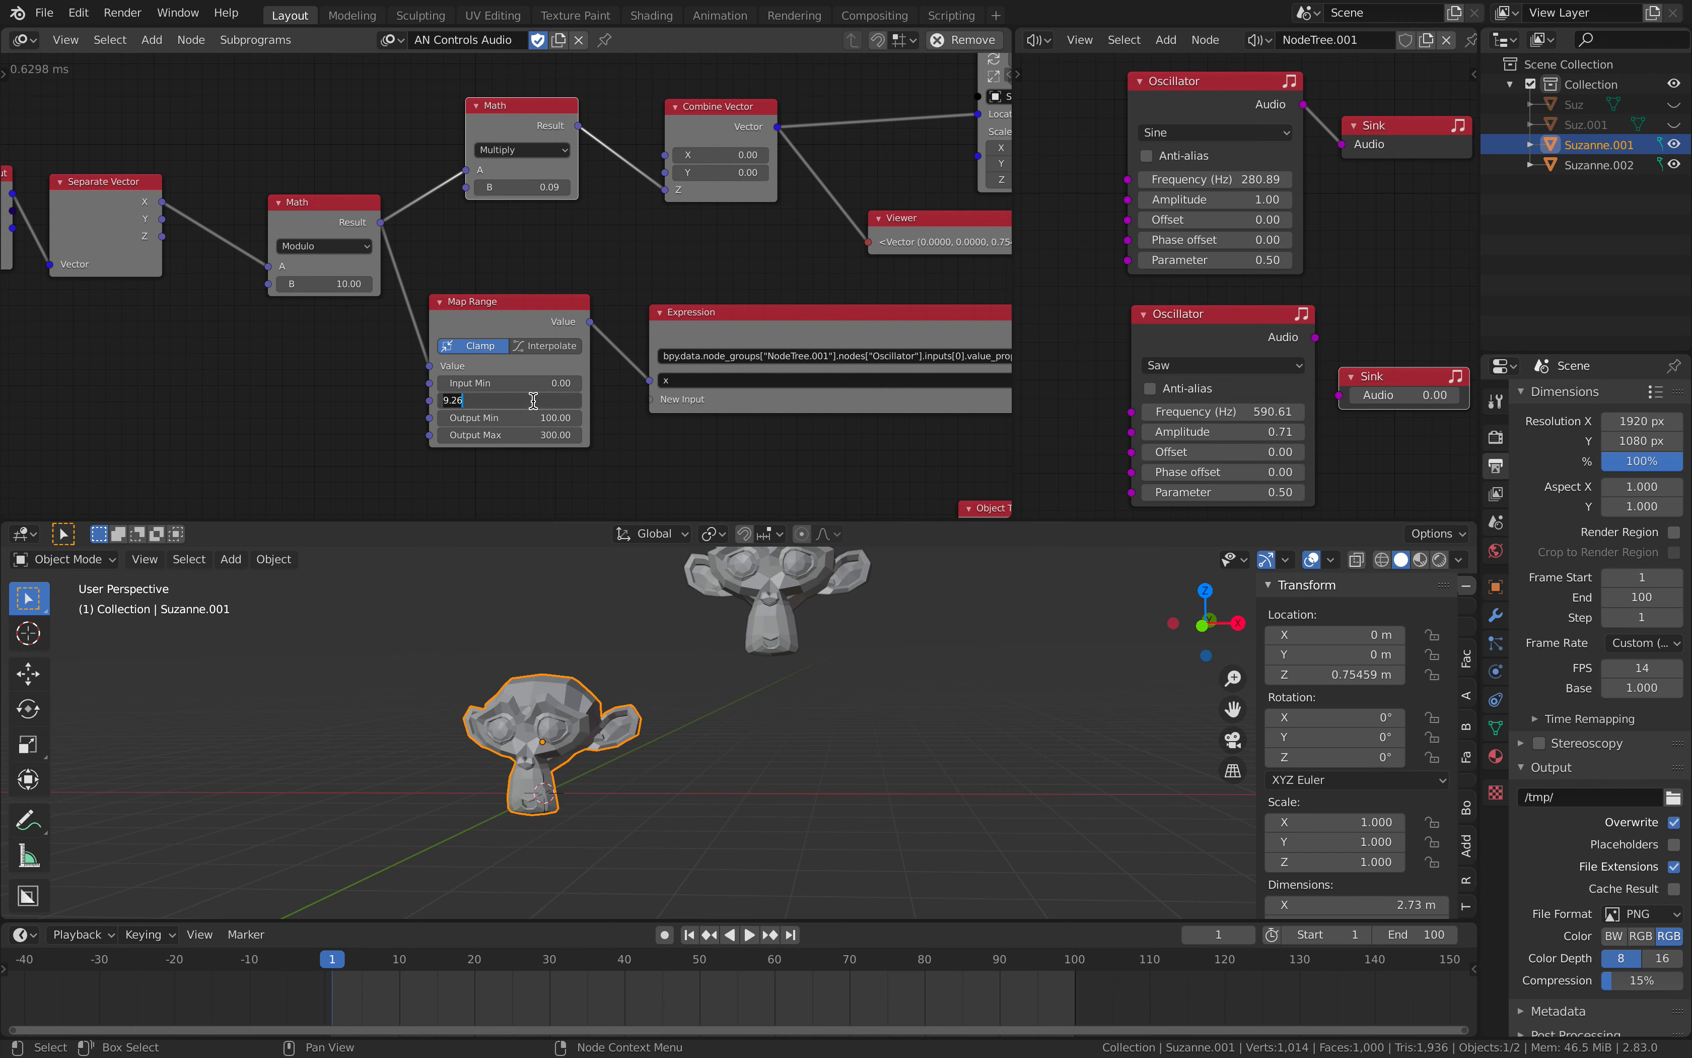
{"action": "type", "text": "10"}
{"action": "key", "text": "Return"}
{"action": "middle_click_drag", "start_coordinate": [187, 309], "coordinate": [617, 347]}
{"action": "middle_click_drag", "start_coordinate": [361, 330], "coordinate": [608, 316]}
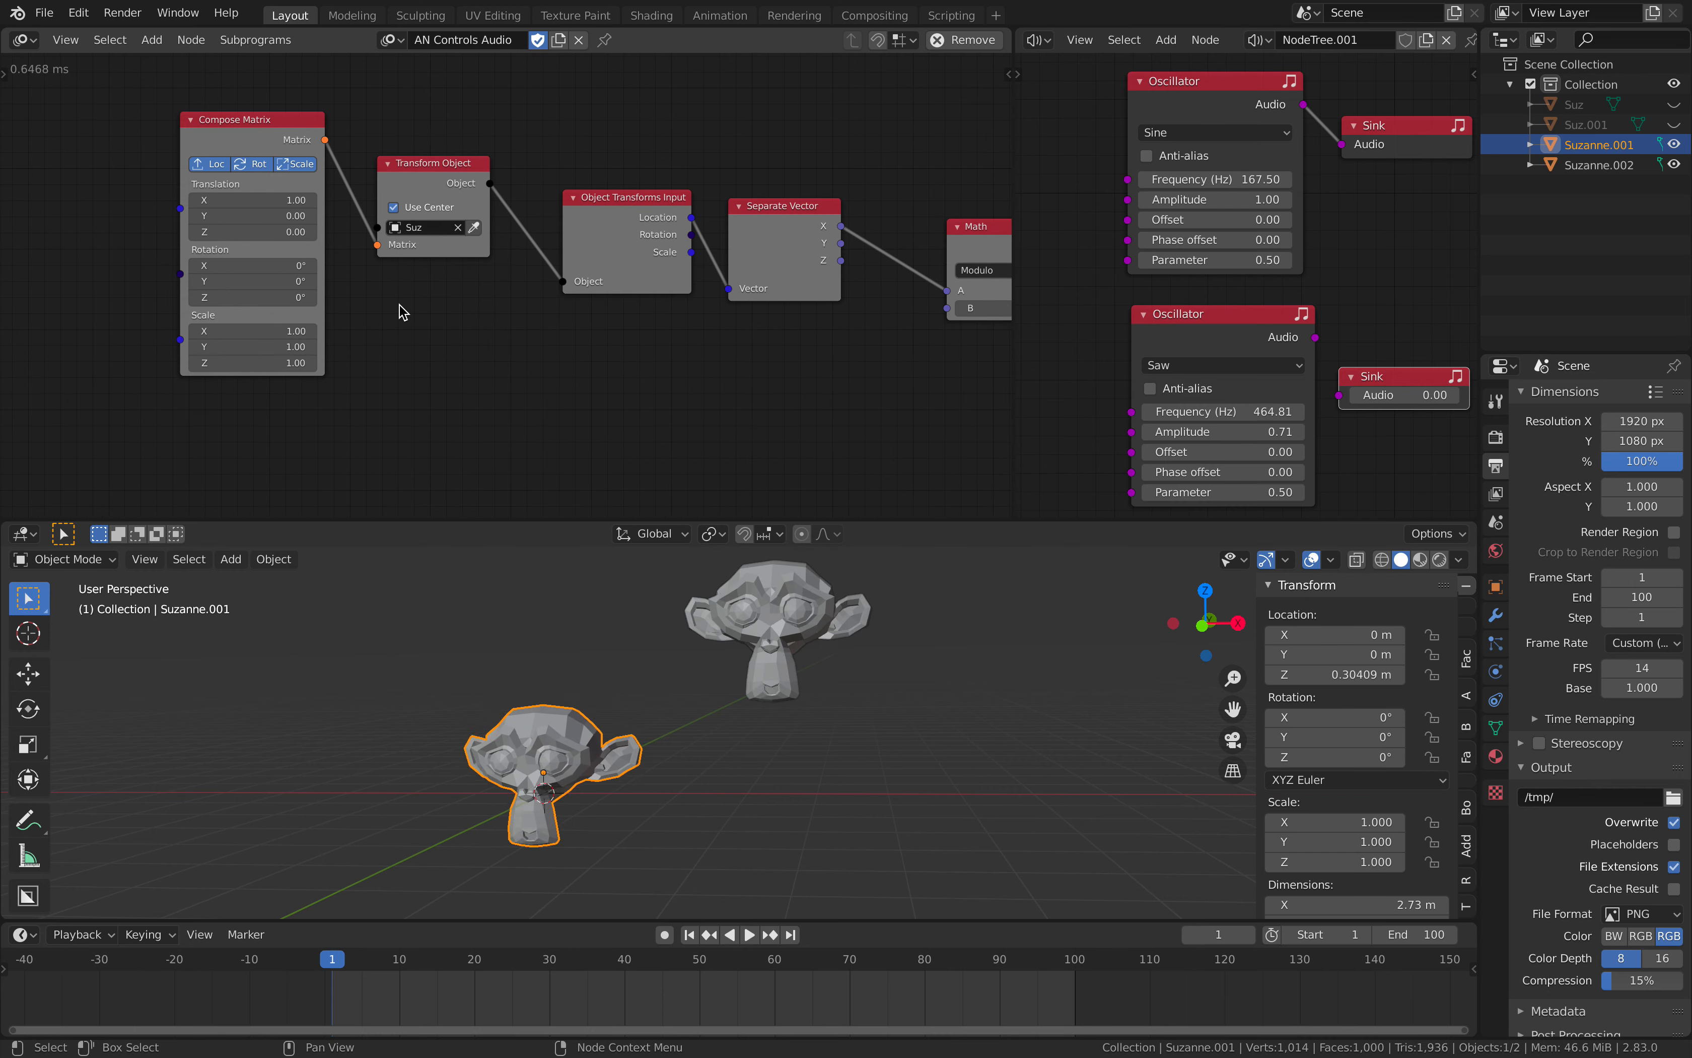
- Set the X translation of the upper Compose Matrix node to 0.2
{"action": "left_click", "coordinate": [283, 200]}
{"action": "type", "text": "0.2"}
{"action": "key", "text": "Return"}
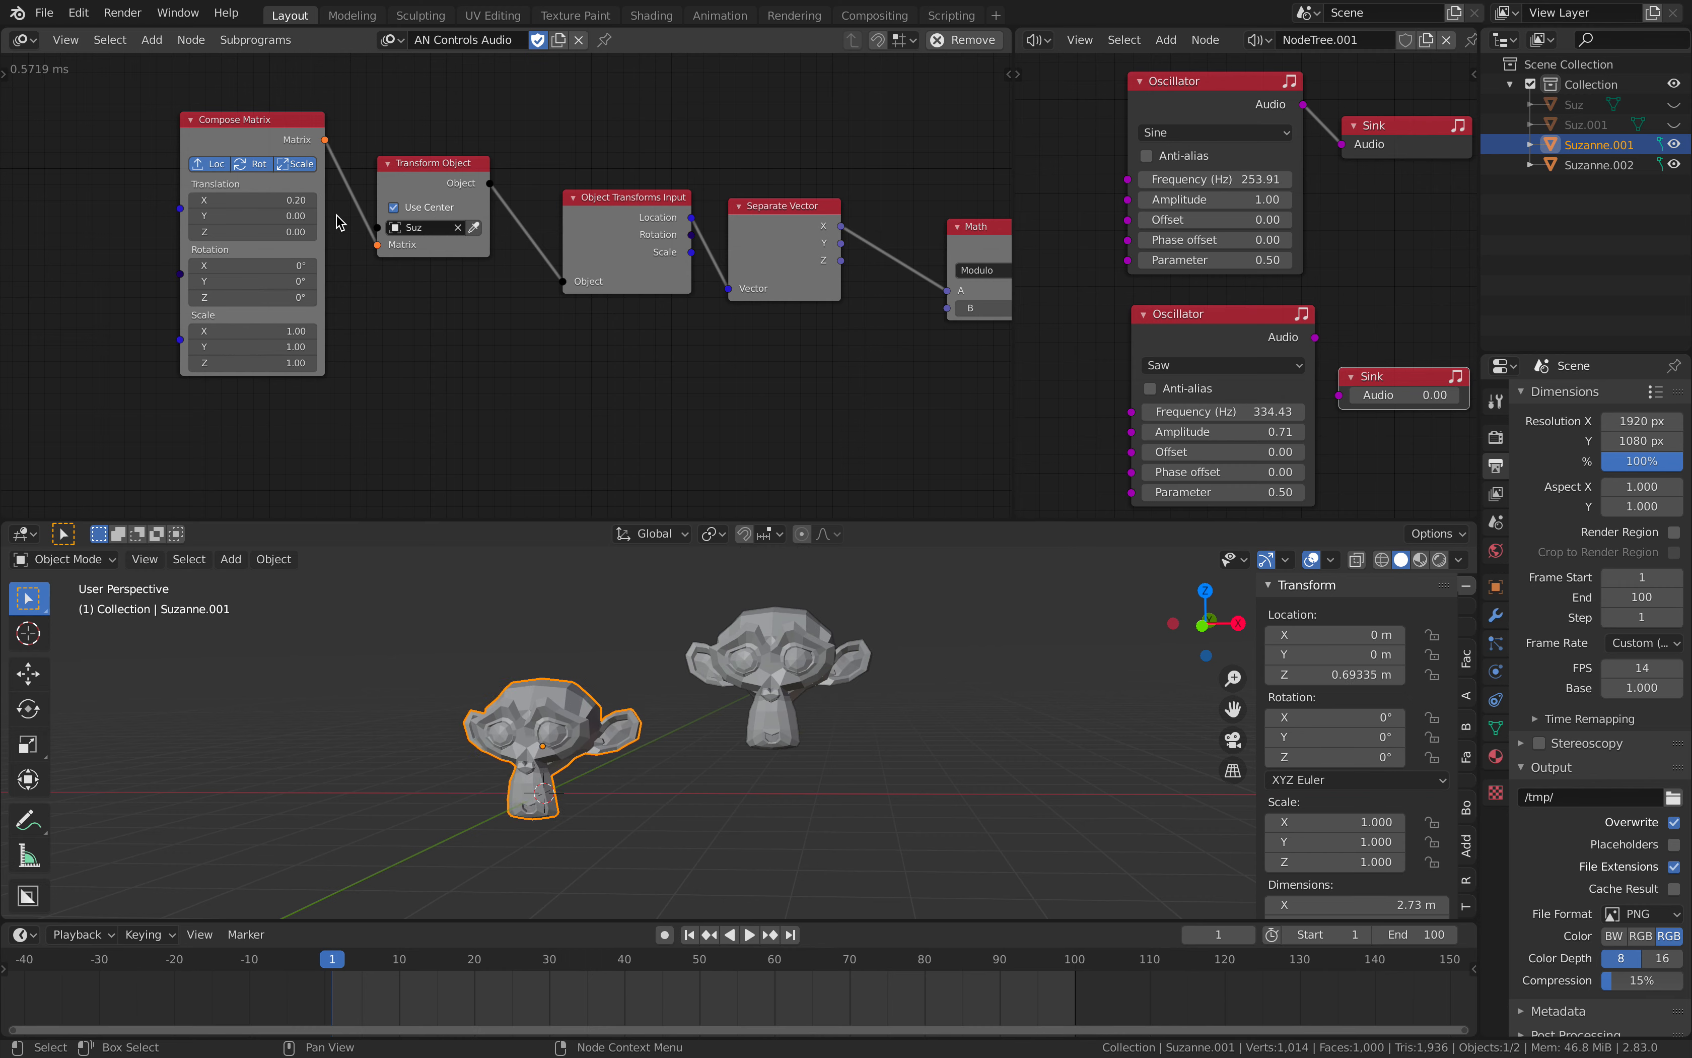
{"action": "middle_click_drag", "start_coordinate": [656, 719], "coordinate": [684, 709]}
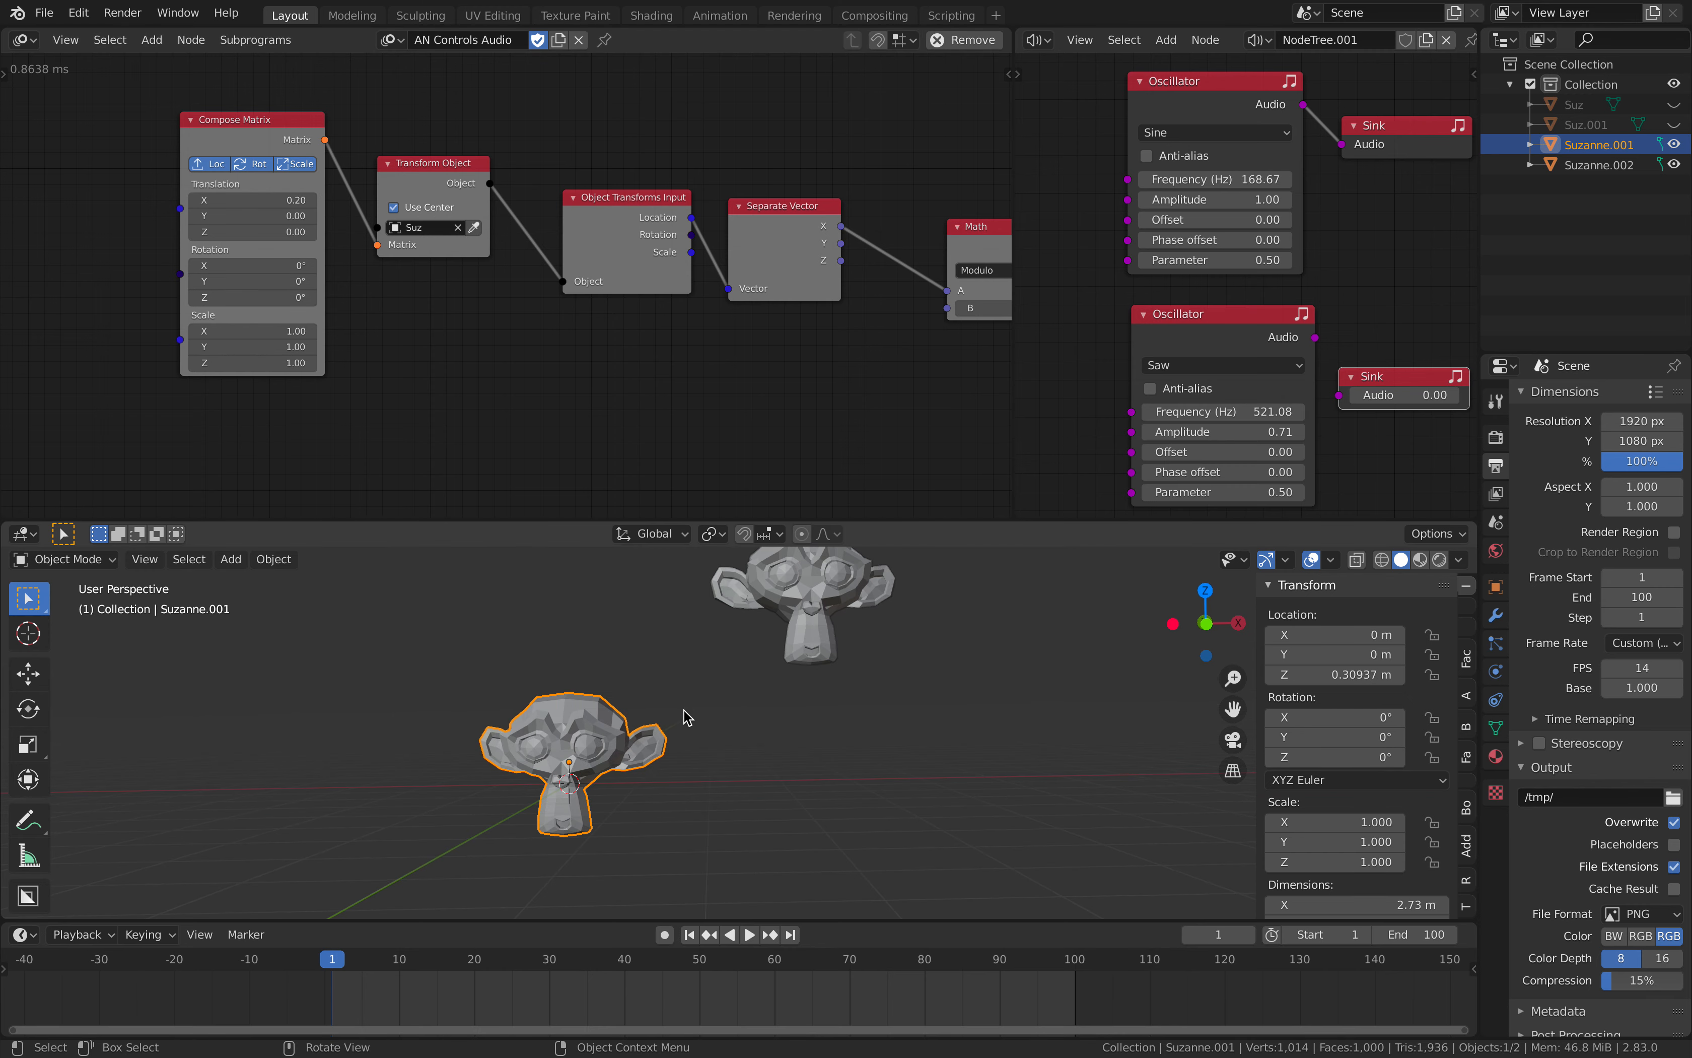
- Widen the Animation Nodes editor to show the whole upper chain from Compose Matrix to Object Transforms Output
{"action": "key", "text": "Home"}
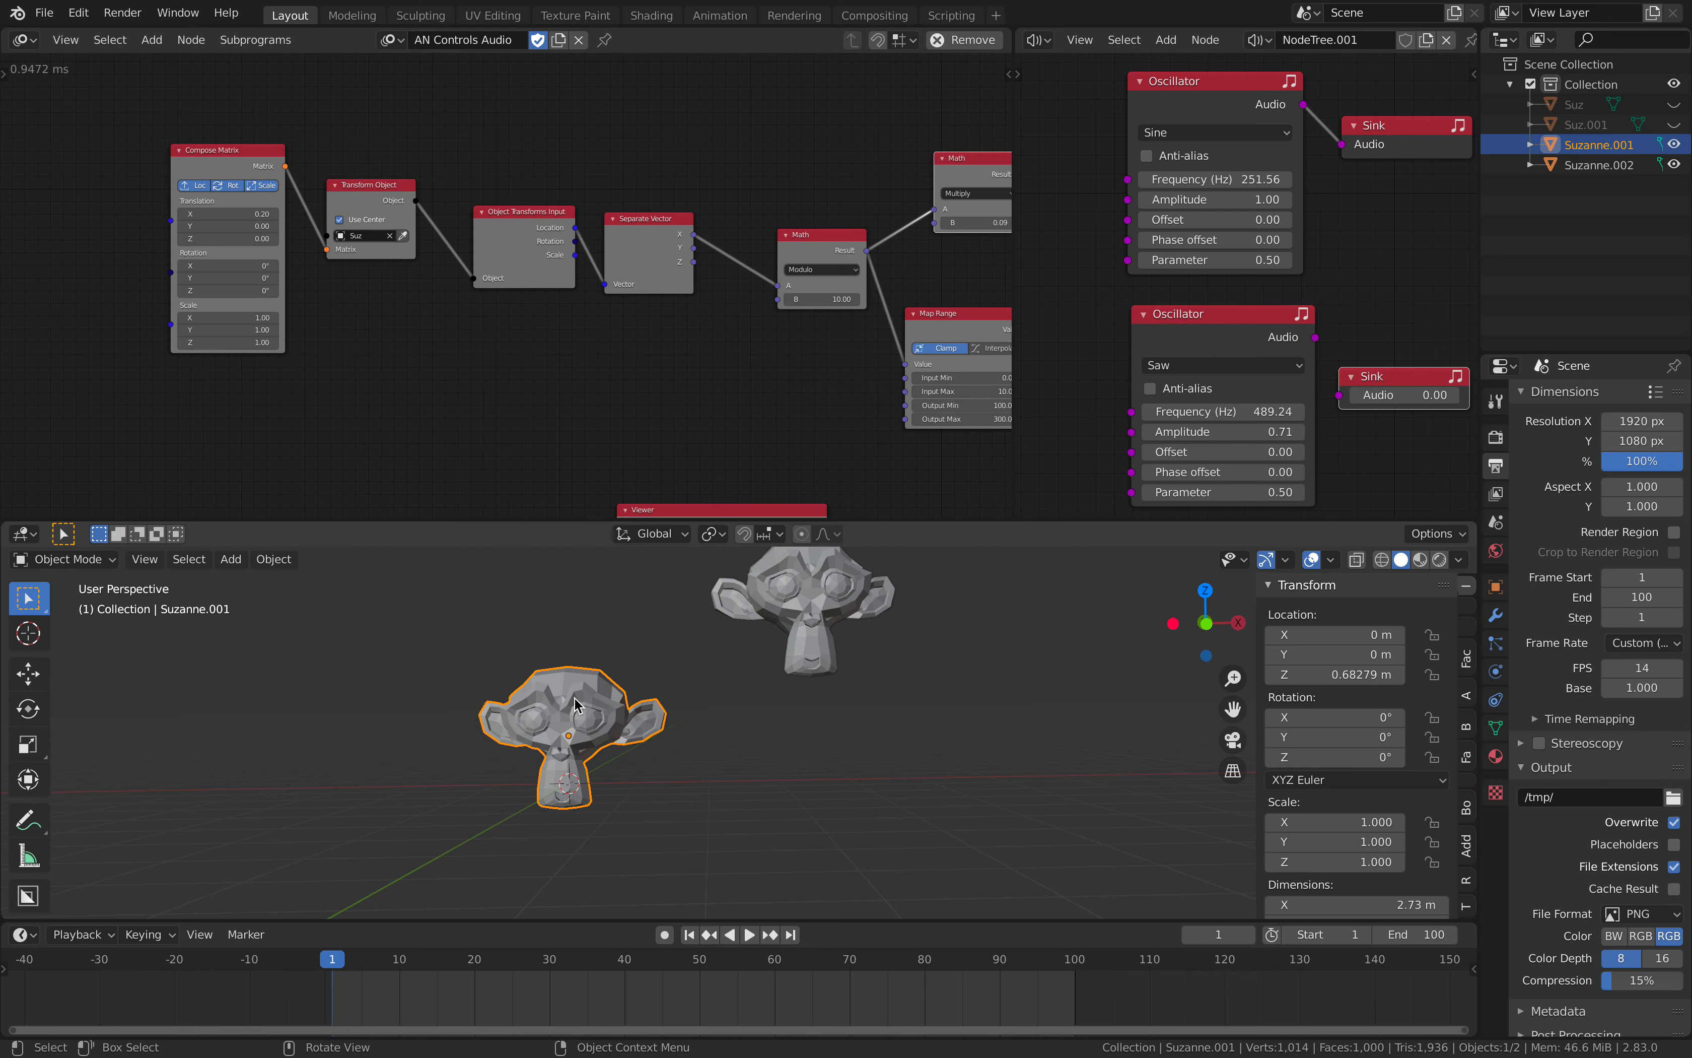
{"action": "middle_click_drag", "start_coordinate": [742, 406], "coordinate": [626, 396]}
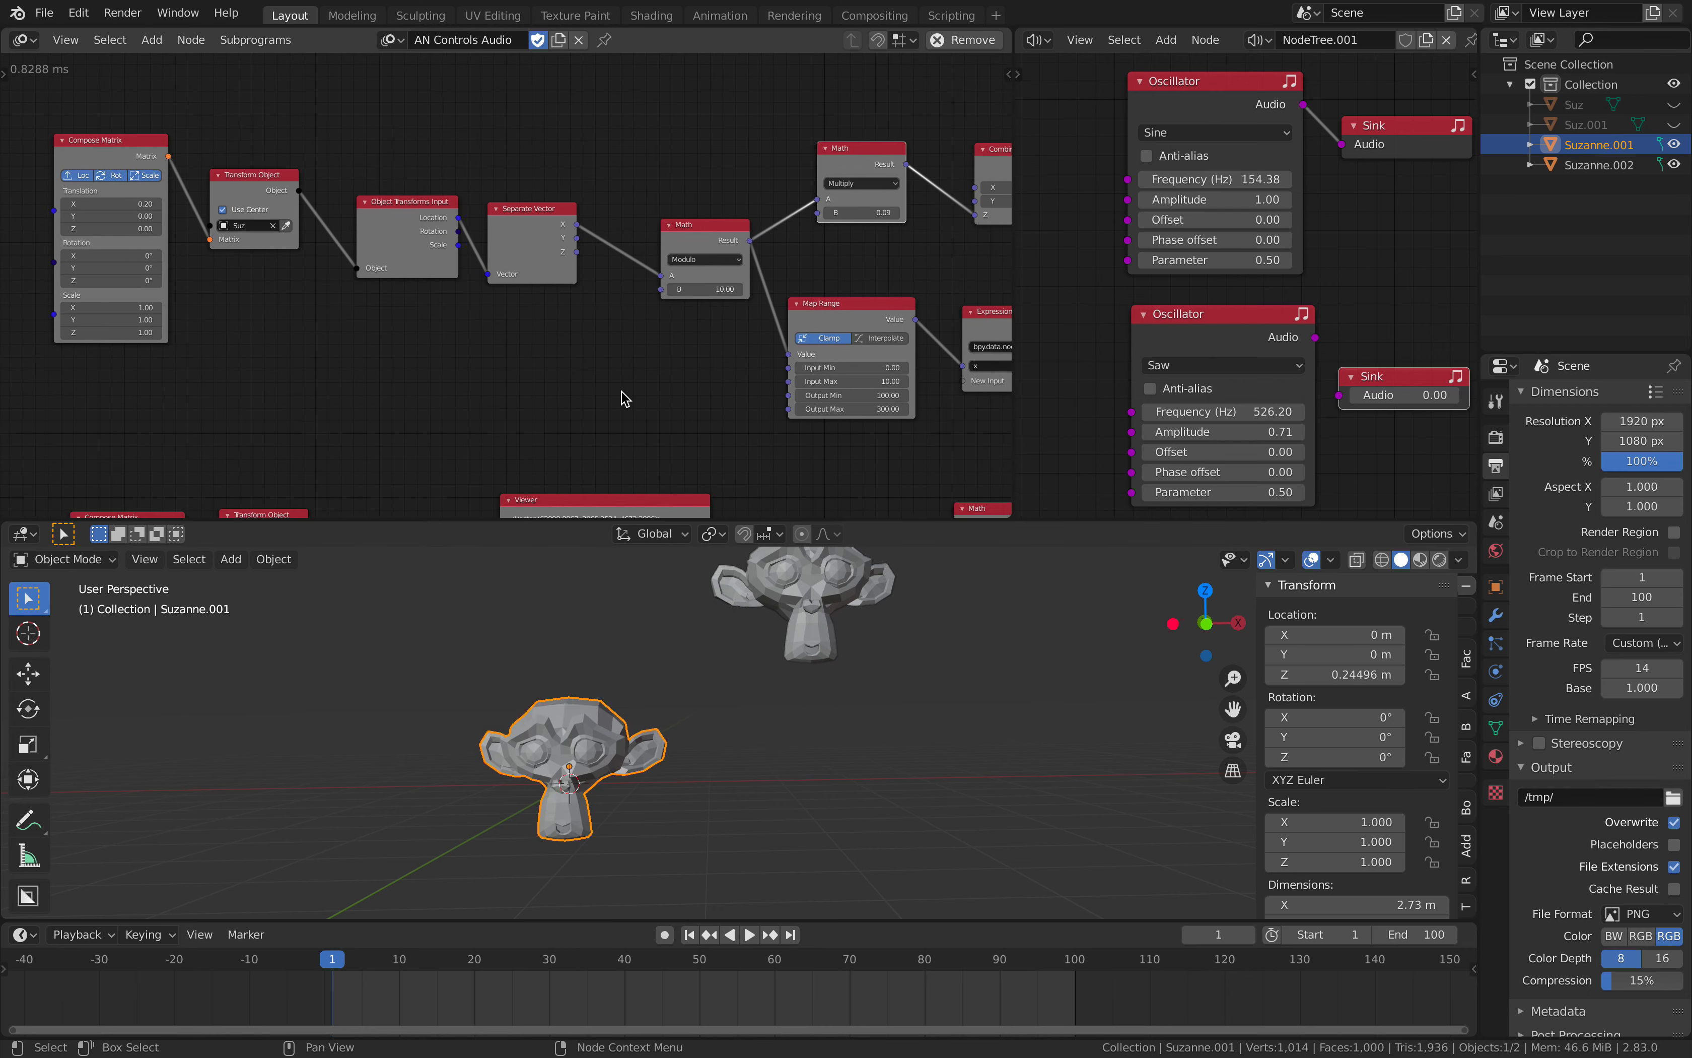
{"action": "left_click_drag", "start_coordinate": [1012, 251], "coordinate": [1070, 252]}
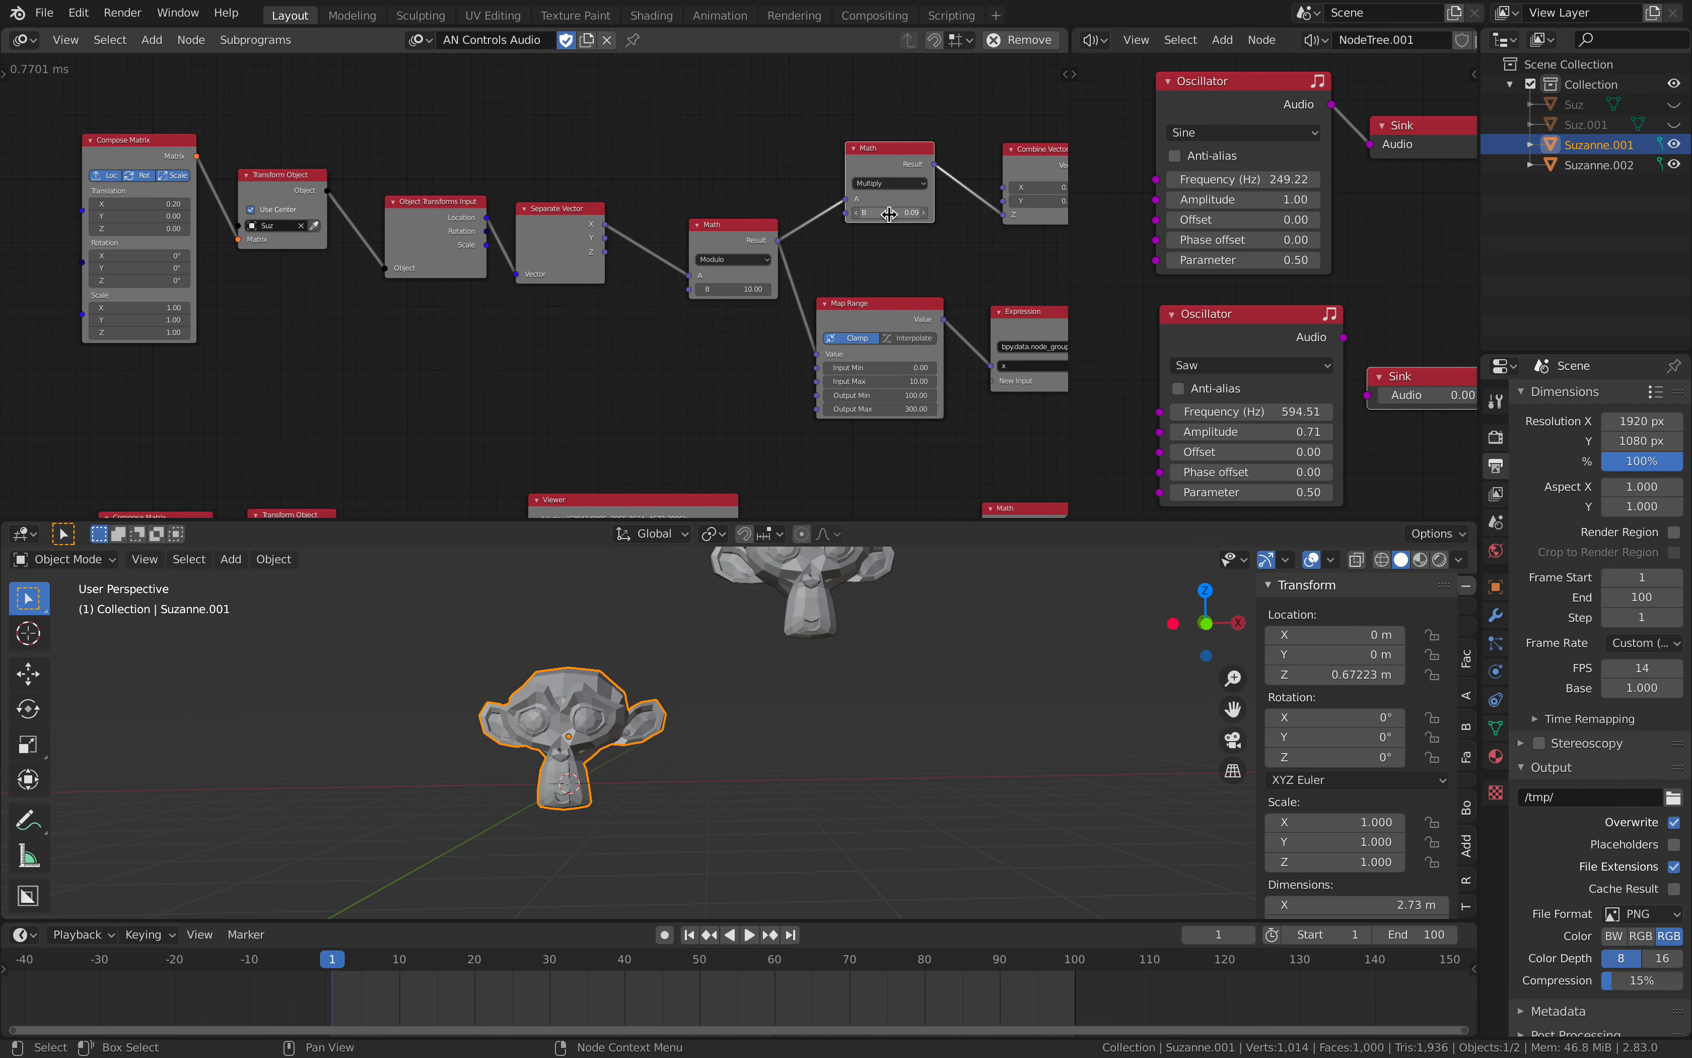
{"action": "scroll", "coordinate": [735, 273], "scroll_direction": "down", "scroll_amount": 3}
{"action": "middle_click_drag", "start_coordinate": [734, 273], "coordinate": [650, 277]}
{"action": "middle_click_drag", "start_coordinate": [874, 210], "coordinate": [822, 220]}
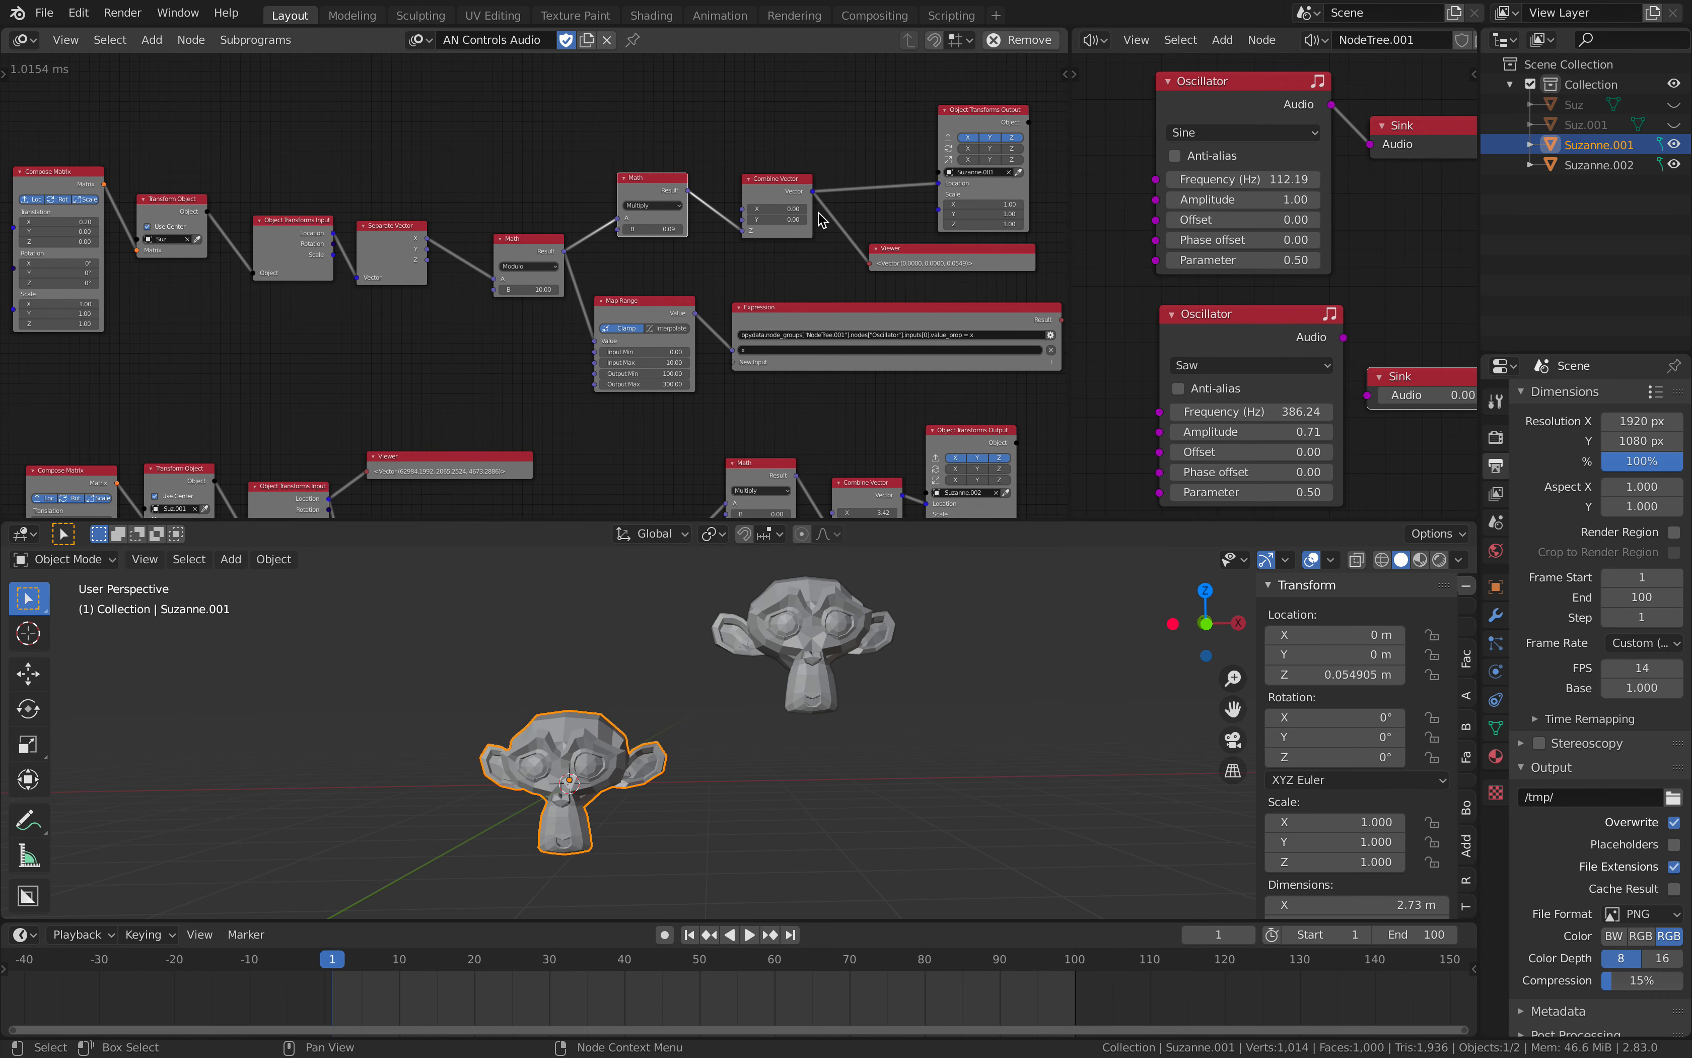
- Disconnect the upper oscillator's audio output from its Sink node
{"action": "left_click_drag", "start_coordinate": [1370, 144], "coordinate": [1349, 199]}
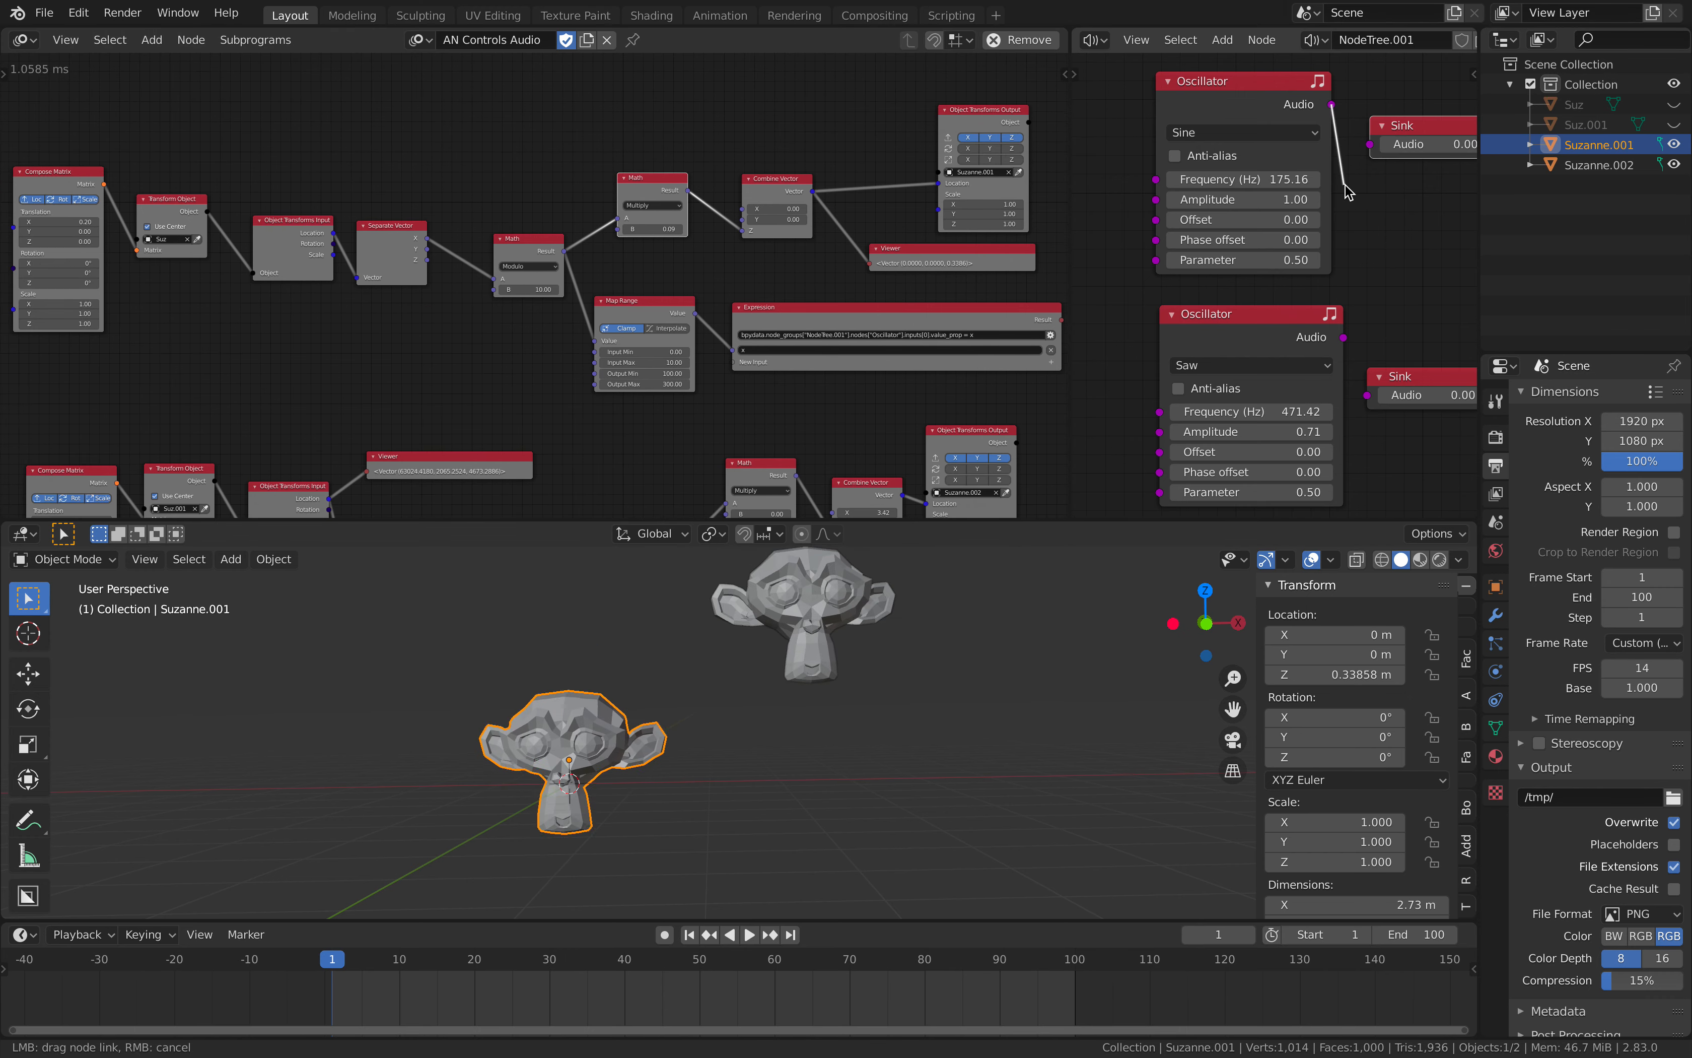
{"action": "left_click", "coordinate": [1386, 208]}
{"action": "middle_click_drag", "start_coordinate": [662, 708], "coordinate": [650, 709]}
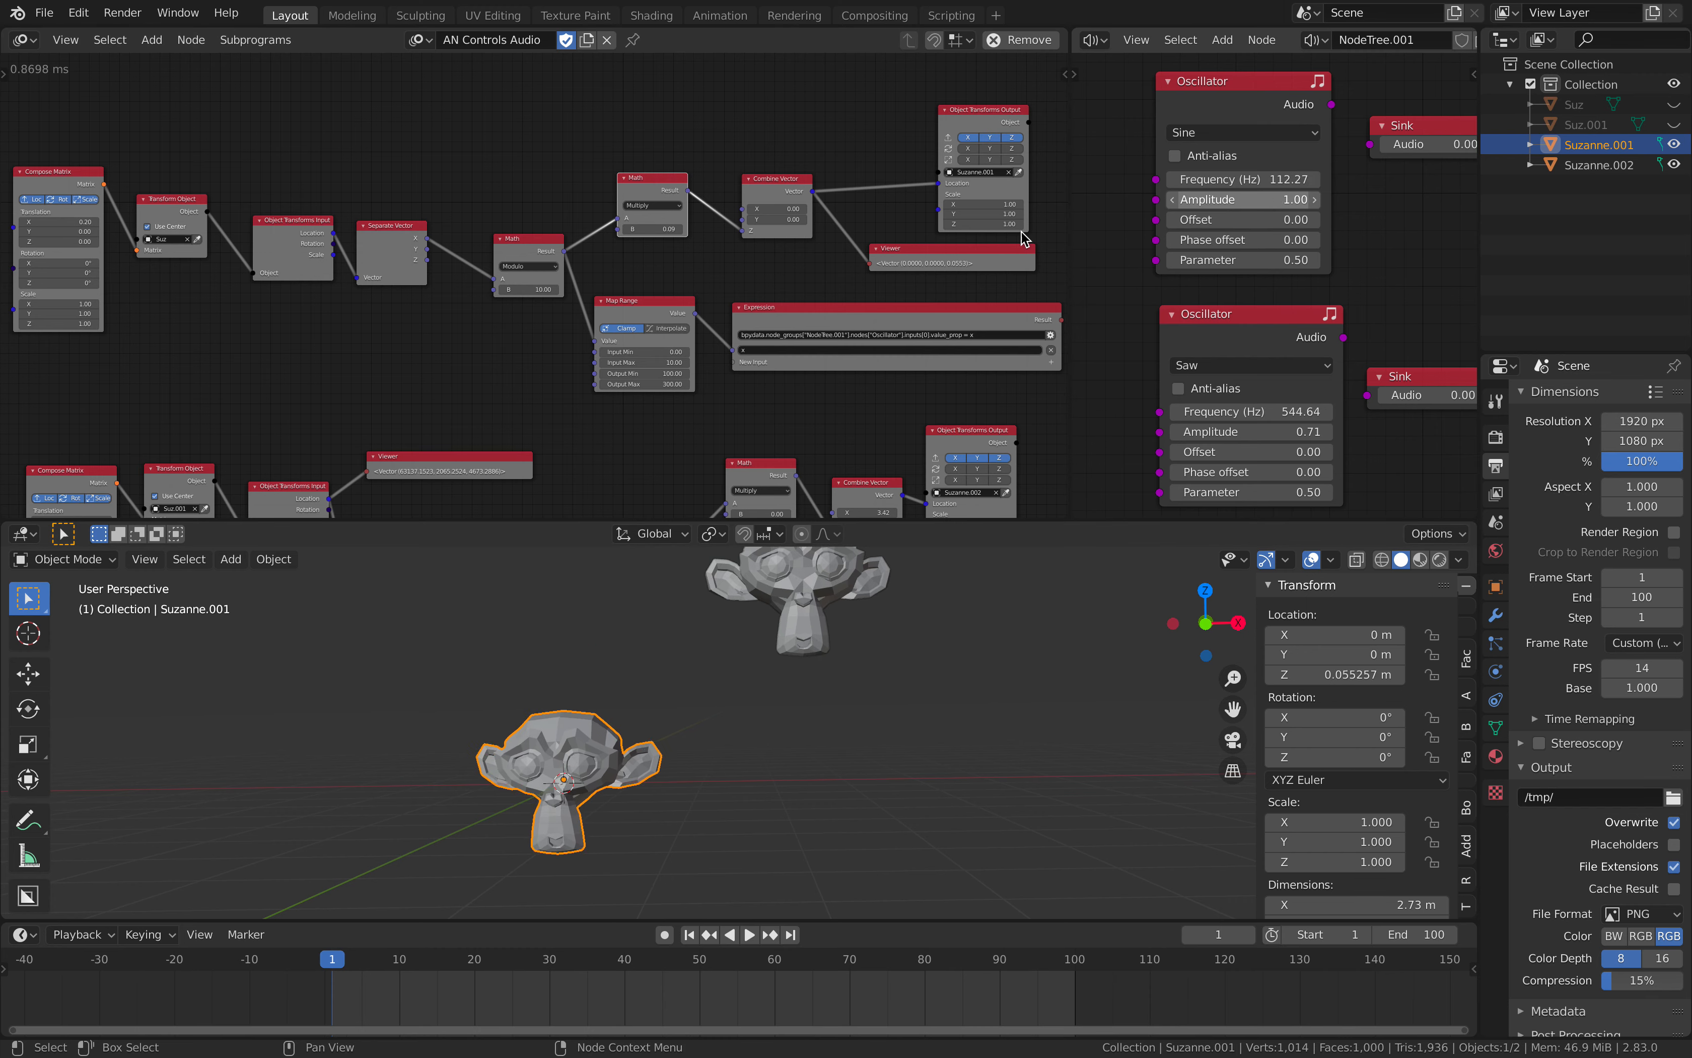
- Set the upper Compose Matrix node's X translation to 1 after trying 1.76
{"action": "middle_click_drag", "start_coordinate": [774, 331], "coordinate": [737, 307]}
{"action": "scroll", "coordinate": [736, 306], "scroll_direction": "up", "scroll_amount": 3}
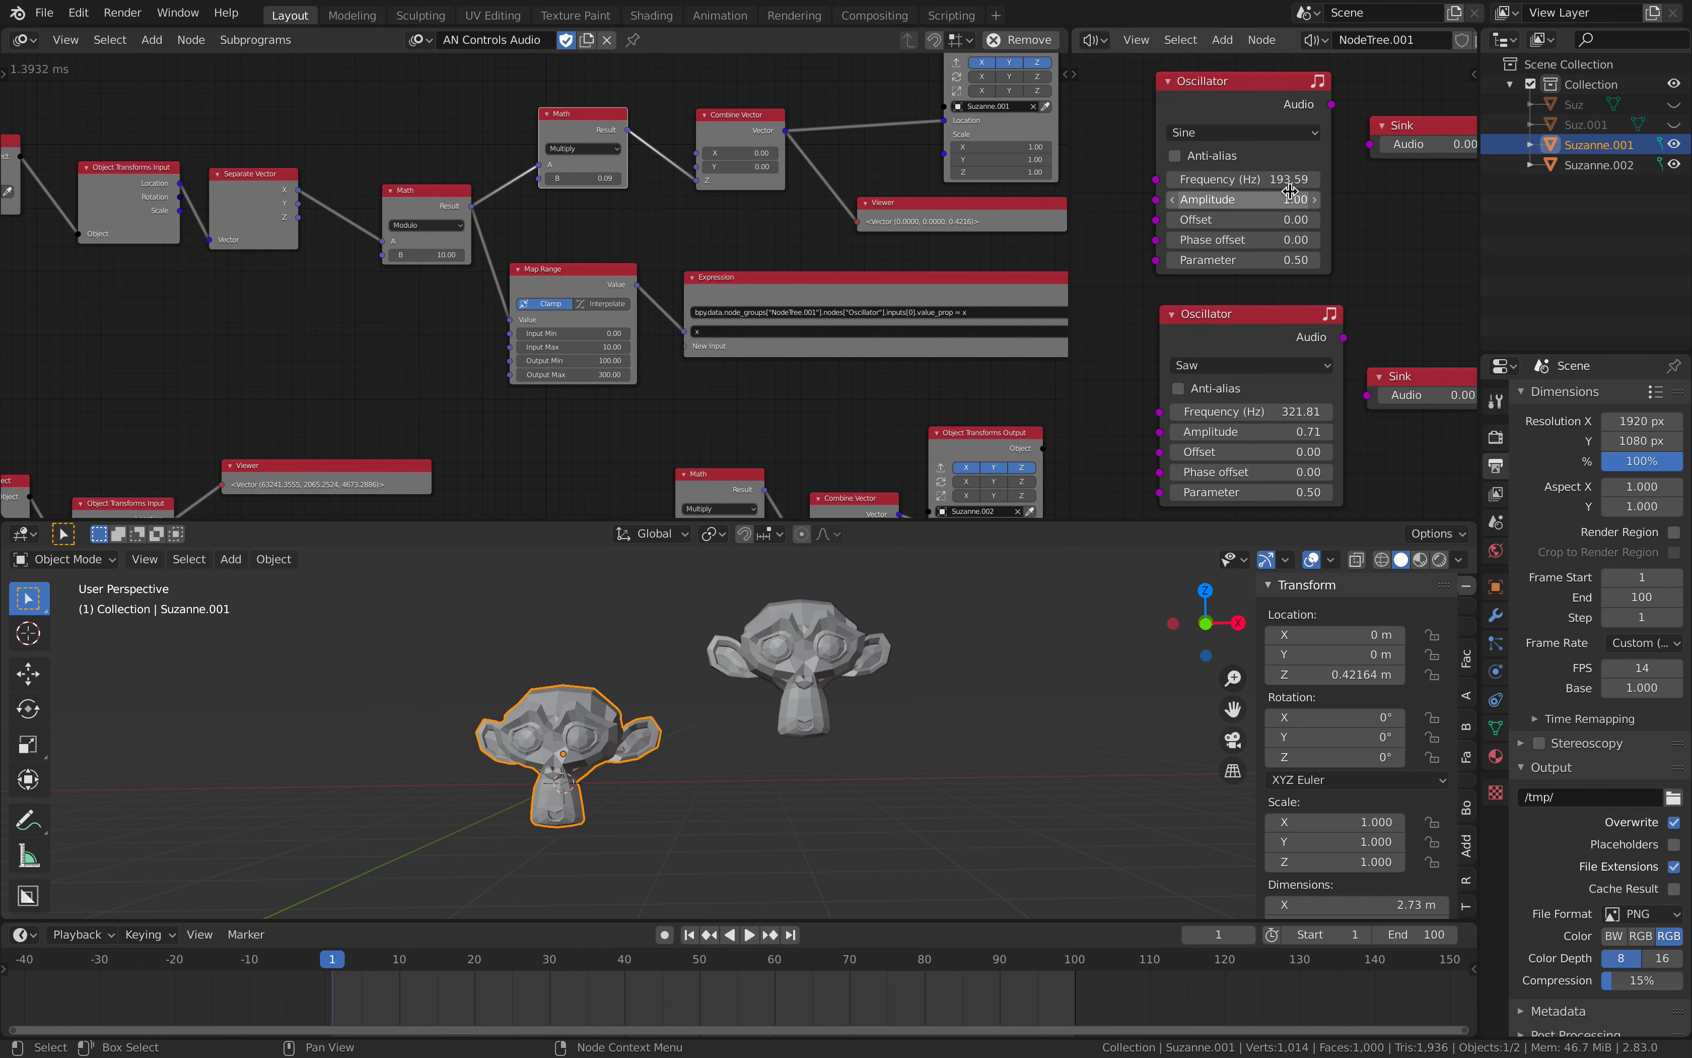
{"action": "middle_click_drag", "start_coordinate": [748, 336], "coordinate": [884, 335]}
{"action": "middle_click_drag", "start_coordinate": [110, 289], "coordinate": [472, 310]}
{"action": "scroll", "coordinate": [472, 310], "scroll_direction": "up", "scroll_amount": 2}
{"action": "mouse_move", "coordinate": [335, 164]}
{"action": "left_mouse_down"}
{"action": "mouse_move", "coordinate": [358, 165]}
{"action": "mouse_move", "coordinate": [318, 167]}
{"action": "mouse_move", "coordinate": [346, 168]}
{"action": "left_mouse_up"}
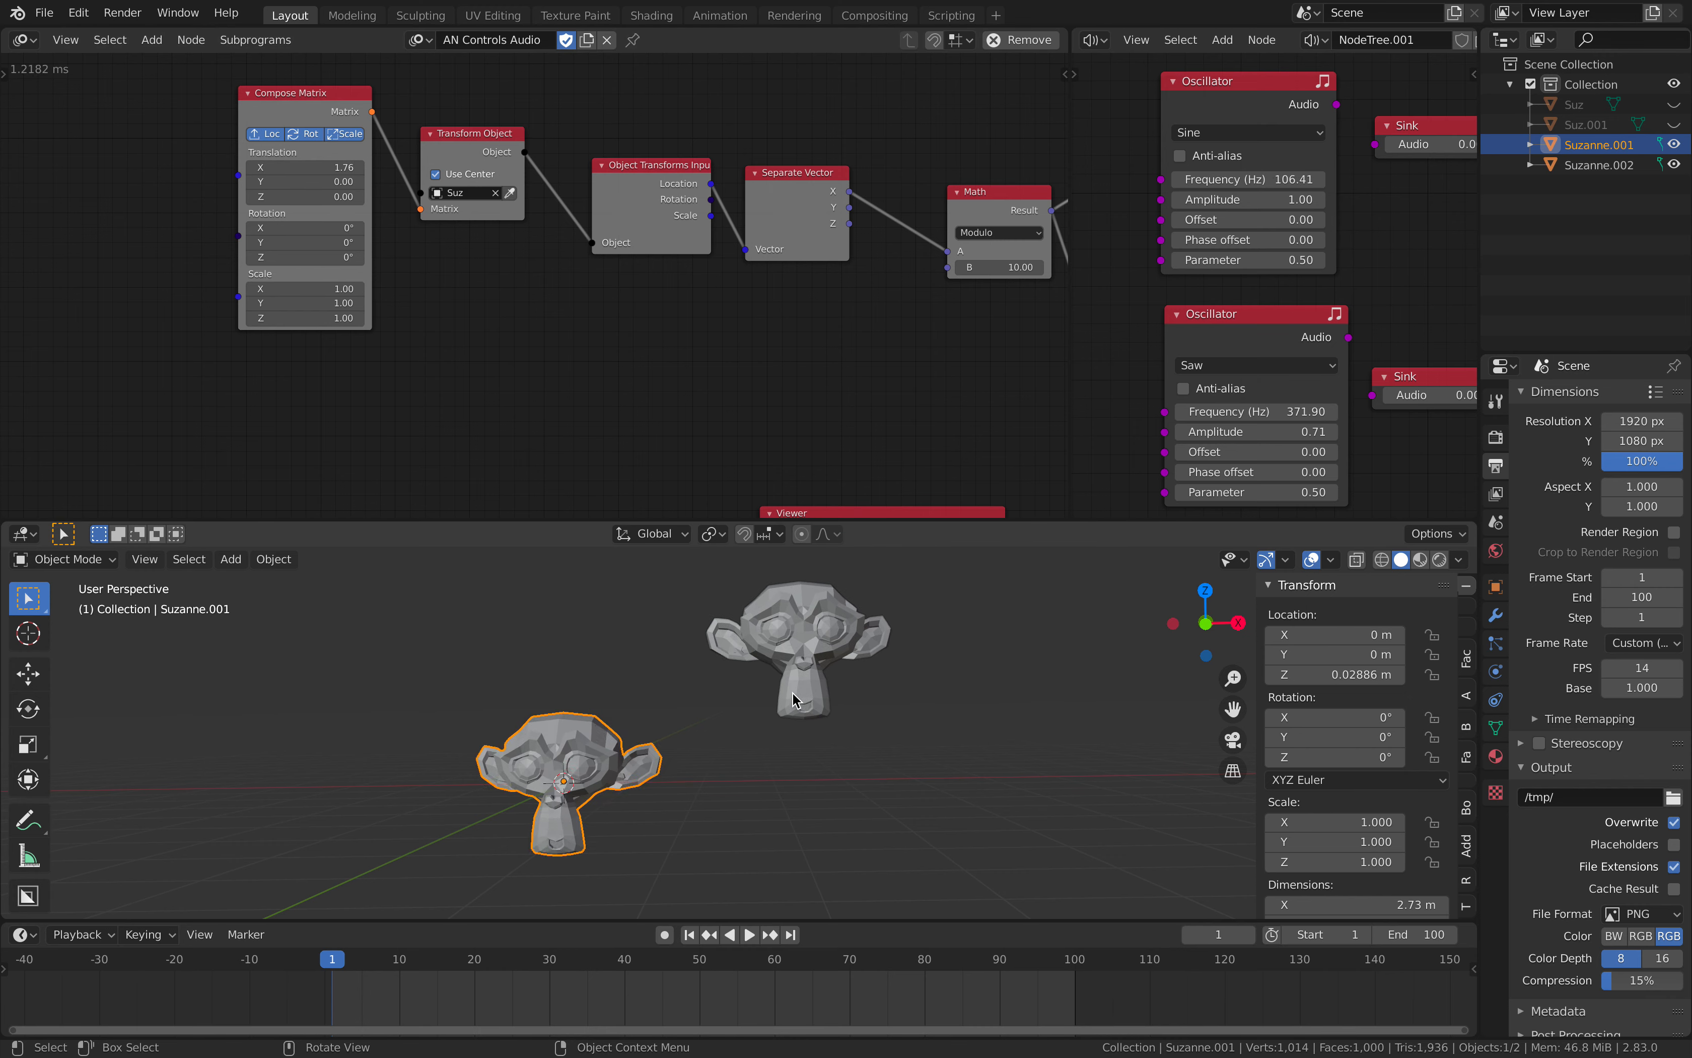
{"action": "middle_click_drag", "start_coordinate": [383, 183], "coordinate": [299, 194]}
{"action": "scroll", "coordinate": [299, 194], "scroll_direction": "up", "scroll_amount": 2}
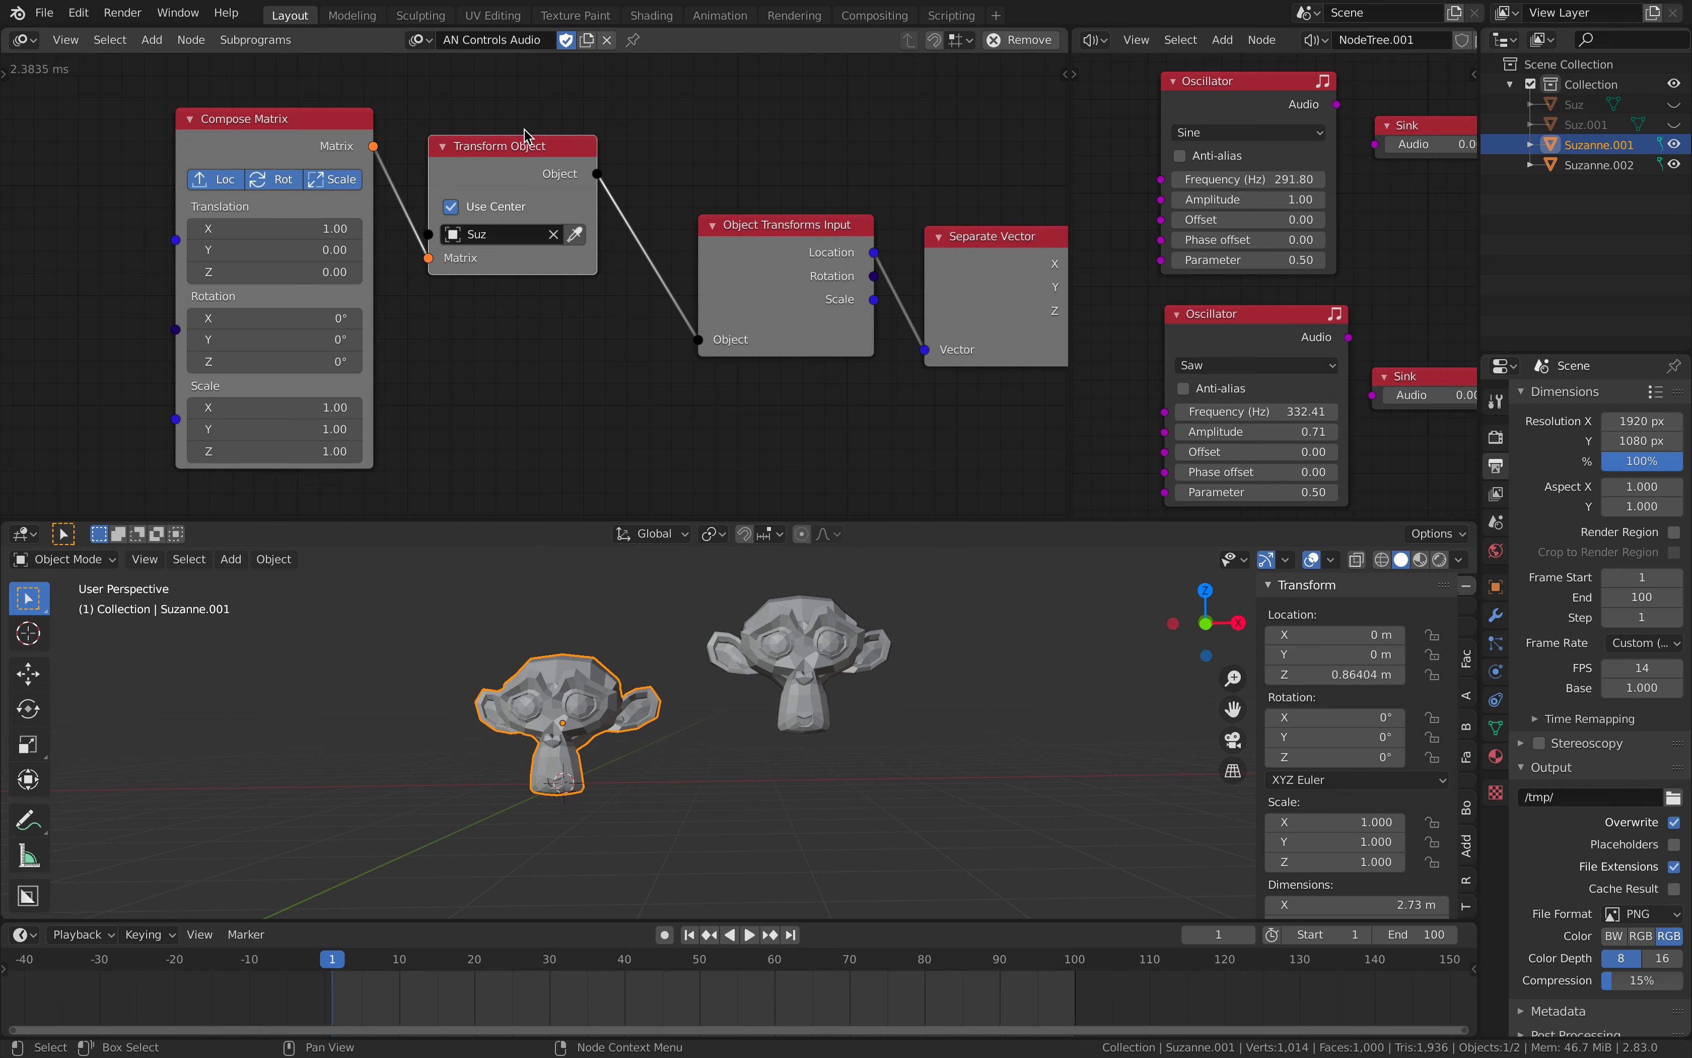
- Move the upper chain's Transform Object, Object Transforms Input and Separate Vector nodes closer together
{"action": "left_click_drag", "start_coordinate": [510, 148], "coordinate": [519, 153]}
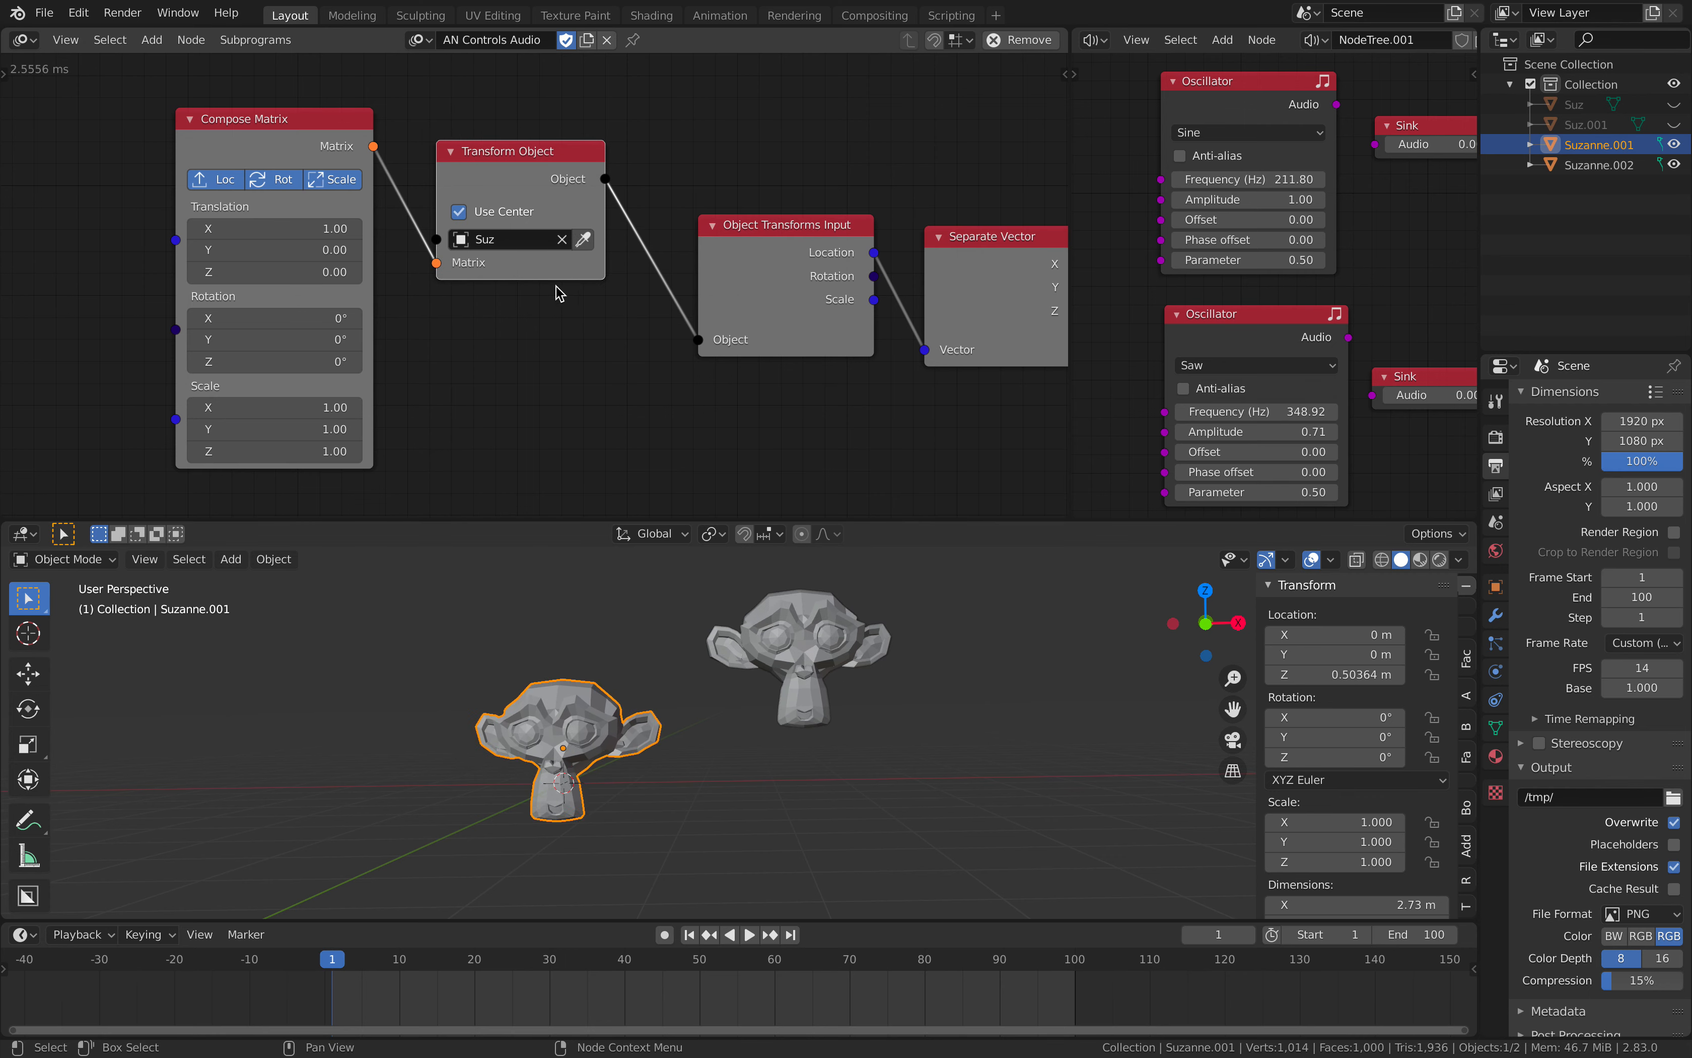
{"action": "left_click_drag", "start_coordinate": [531, 169], "coordinate": [531, 228]}
{"action": "left_click_drag", "start_coordinate": [746, 267], "coordinate": [705, 255]}
{"action": "middle_click_drag", "start_coordinate": [875, 264], "coordinate": [578, 276]}
{"action": "scroll", "coordinate": [578, 276], "scroll_direction": "down", "scroll_amount": 3}
{"action": "left_click_drag", "start_coordinate": [674, 282], "coordinate": [640, 259]}
{"action": "mouse_move", "coordinate": [625, 228]}
{"action": "middle_mouse_down"}
{"action": "mouse_move", "coordinate": [598, 197]}
{"action": "mouse_move", "coordinate": [593, 230]}
{"action": "middle_mouse_up"}
{"action": "scroll", "coordinate": [669, 317], "scroll_direction": "down", "scroll_amount": 2}
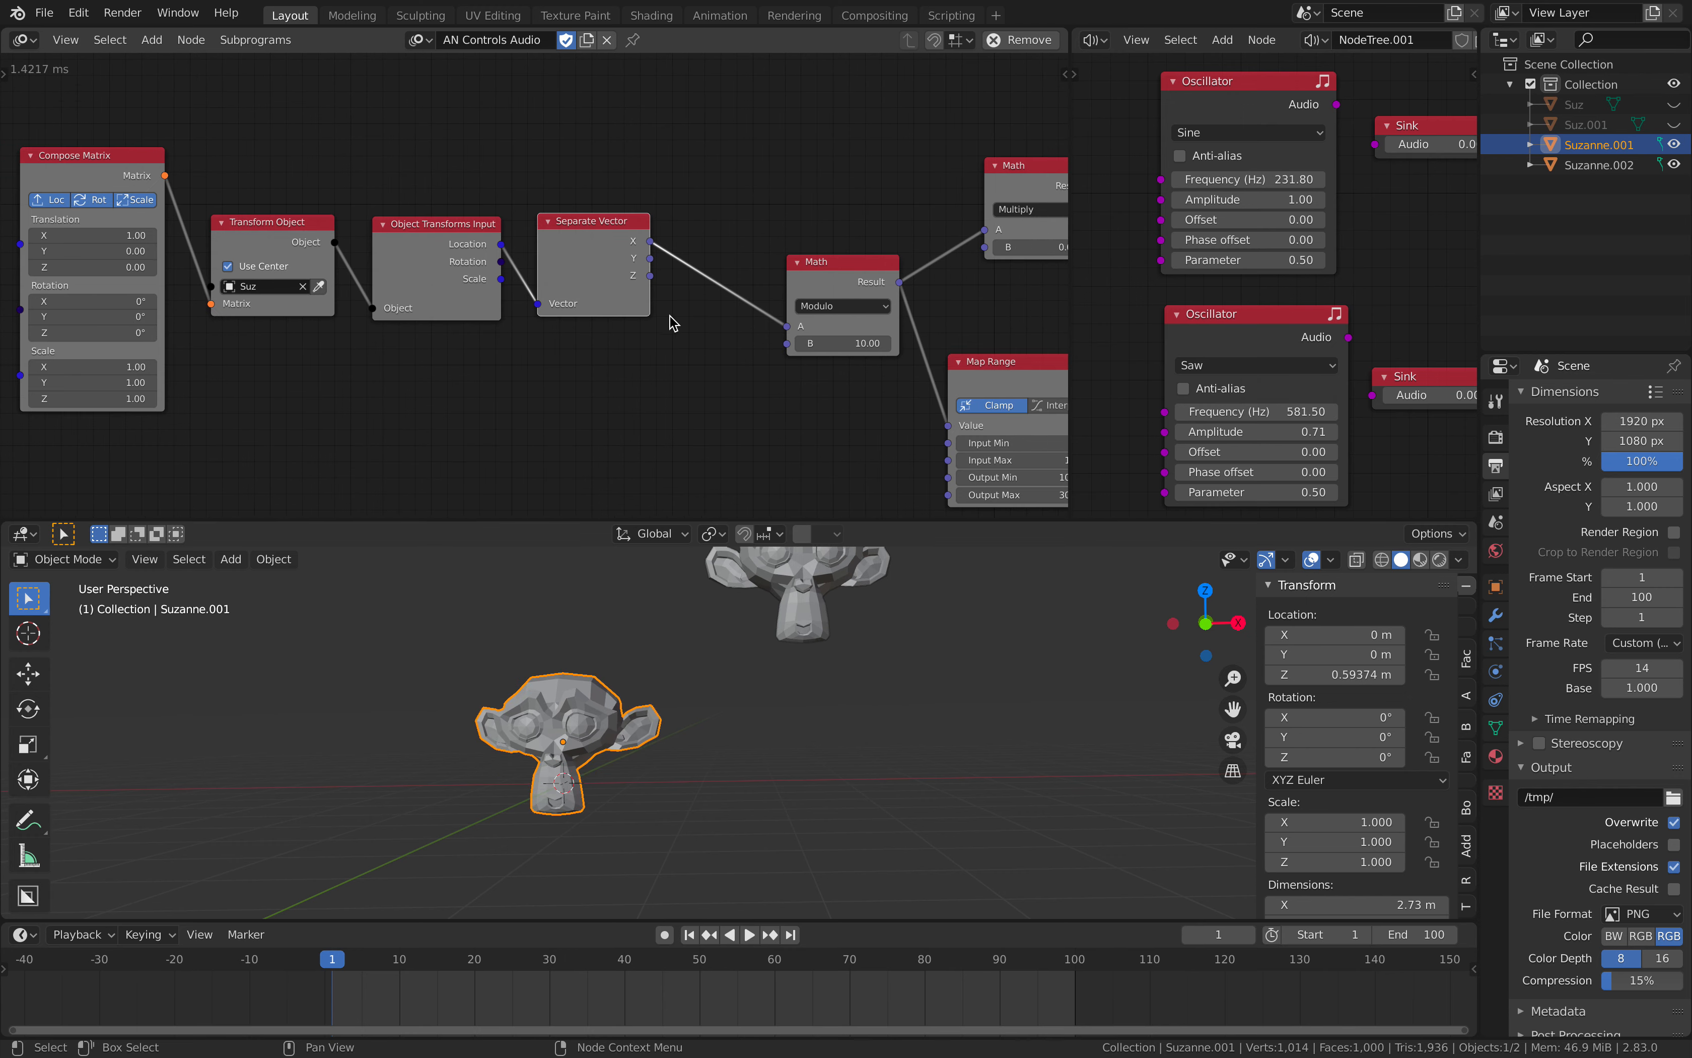
- Duplicate the lower Viewer node and connect the copy to the Location output of the upper Object Transforms Input node
{"action": "middle_click_drag", "start_coordinate": [668, 318], "coordinate": [672, 176]}
{"action": "middle_click_drag", "start_coordinate": [633, 340], "coordinate": [639, 280]}
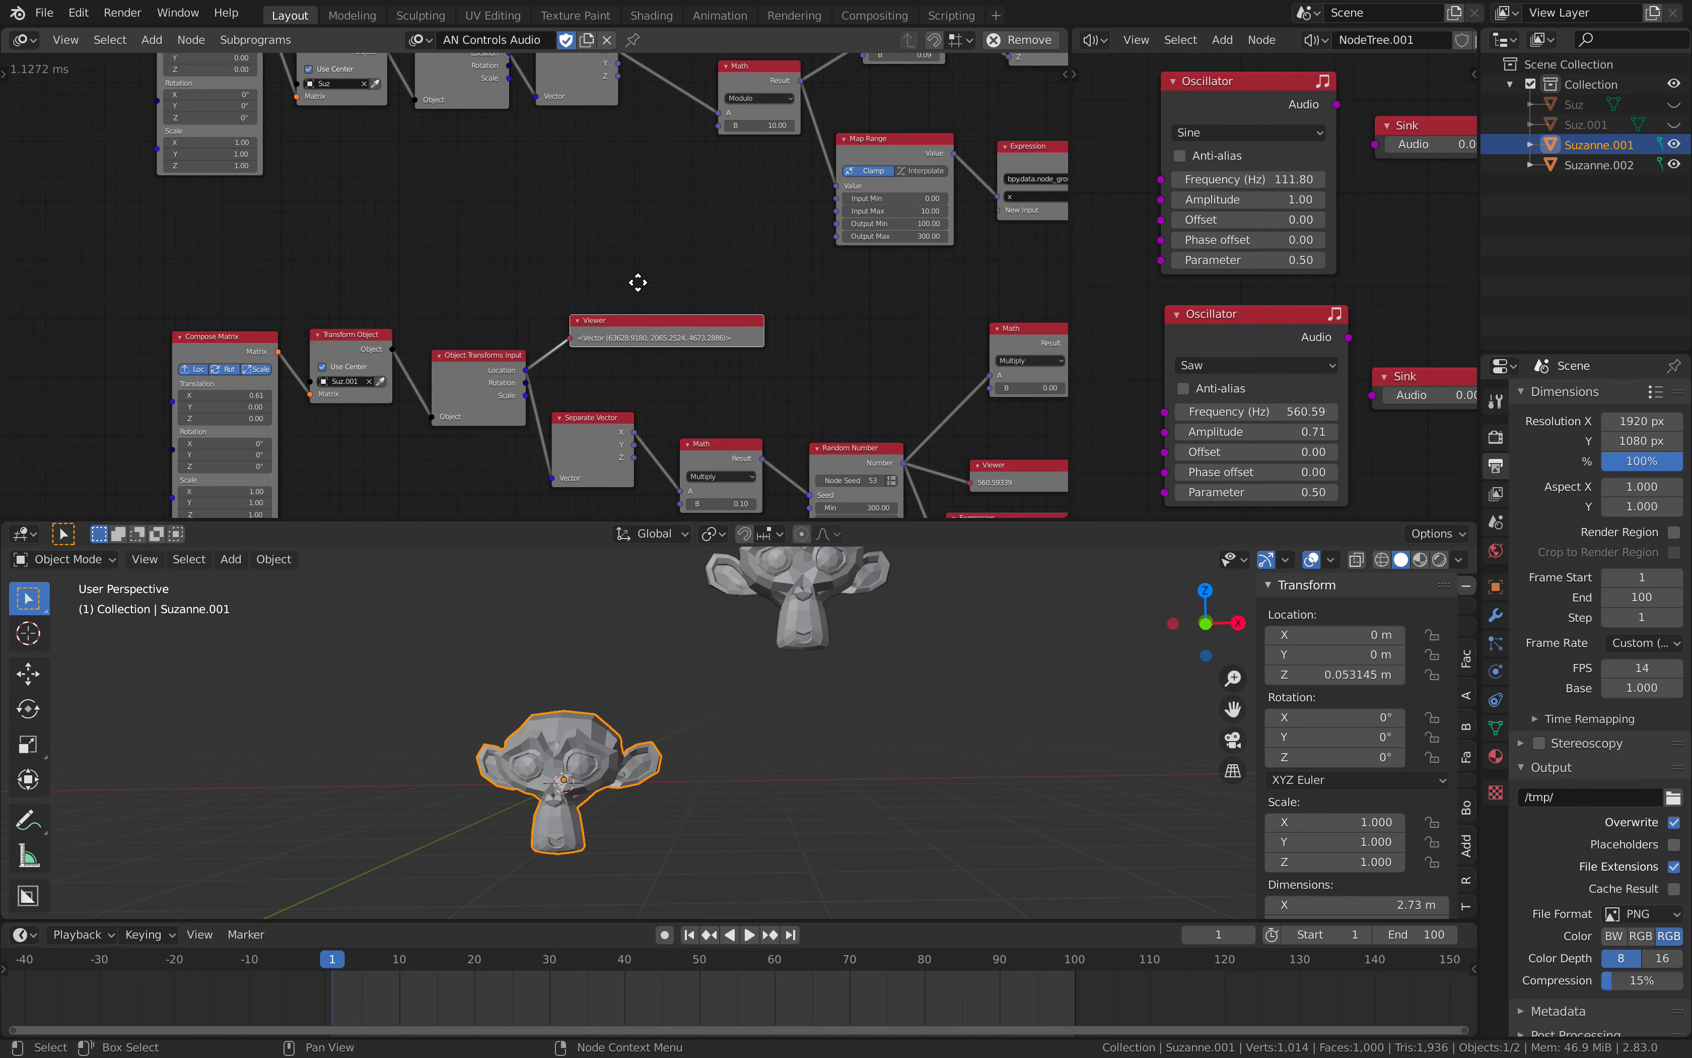
{"action": "scroll", "coordinate": [637, 291], "scroll_direction": "up", "scroll_amount": 1}
{"action": "key", "text": "shift+d"}
{"action": "left_click", "coordinate": [567, 138]}
{"action": "middle_click_drag", "start_coordinate": [567, 138], "coordinate": [579, 298]}
{"action": "left_click_drag", "start_coordinate": [517, 173], "coordinate": [585, 315]}
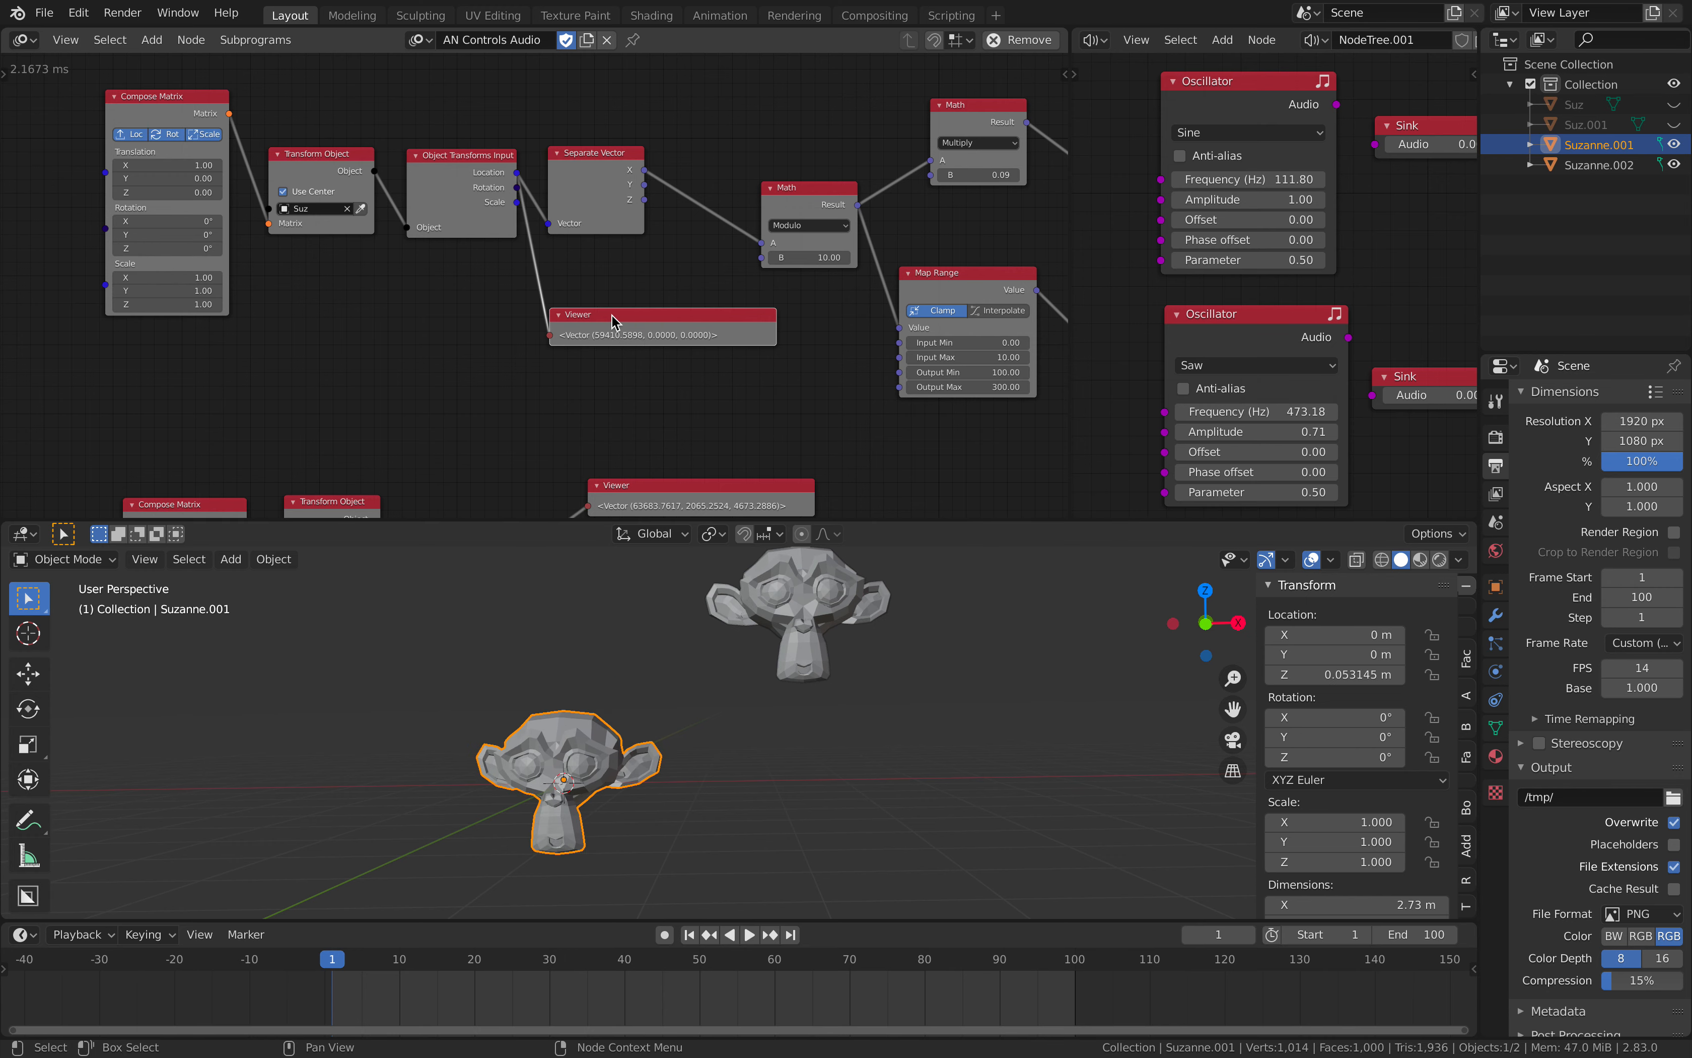
{"action": "scroll", "coordinate": [627, 336], "scroll_direction": "up", "scroll_amount": 2}
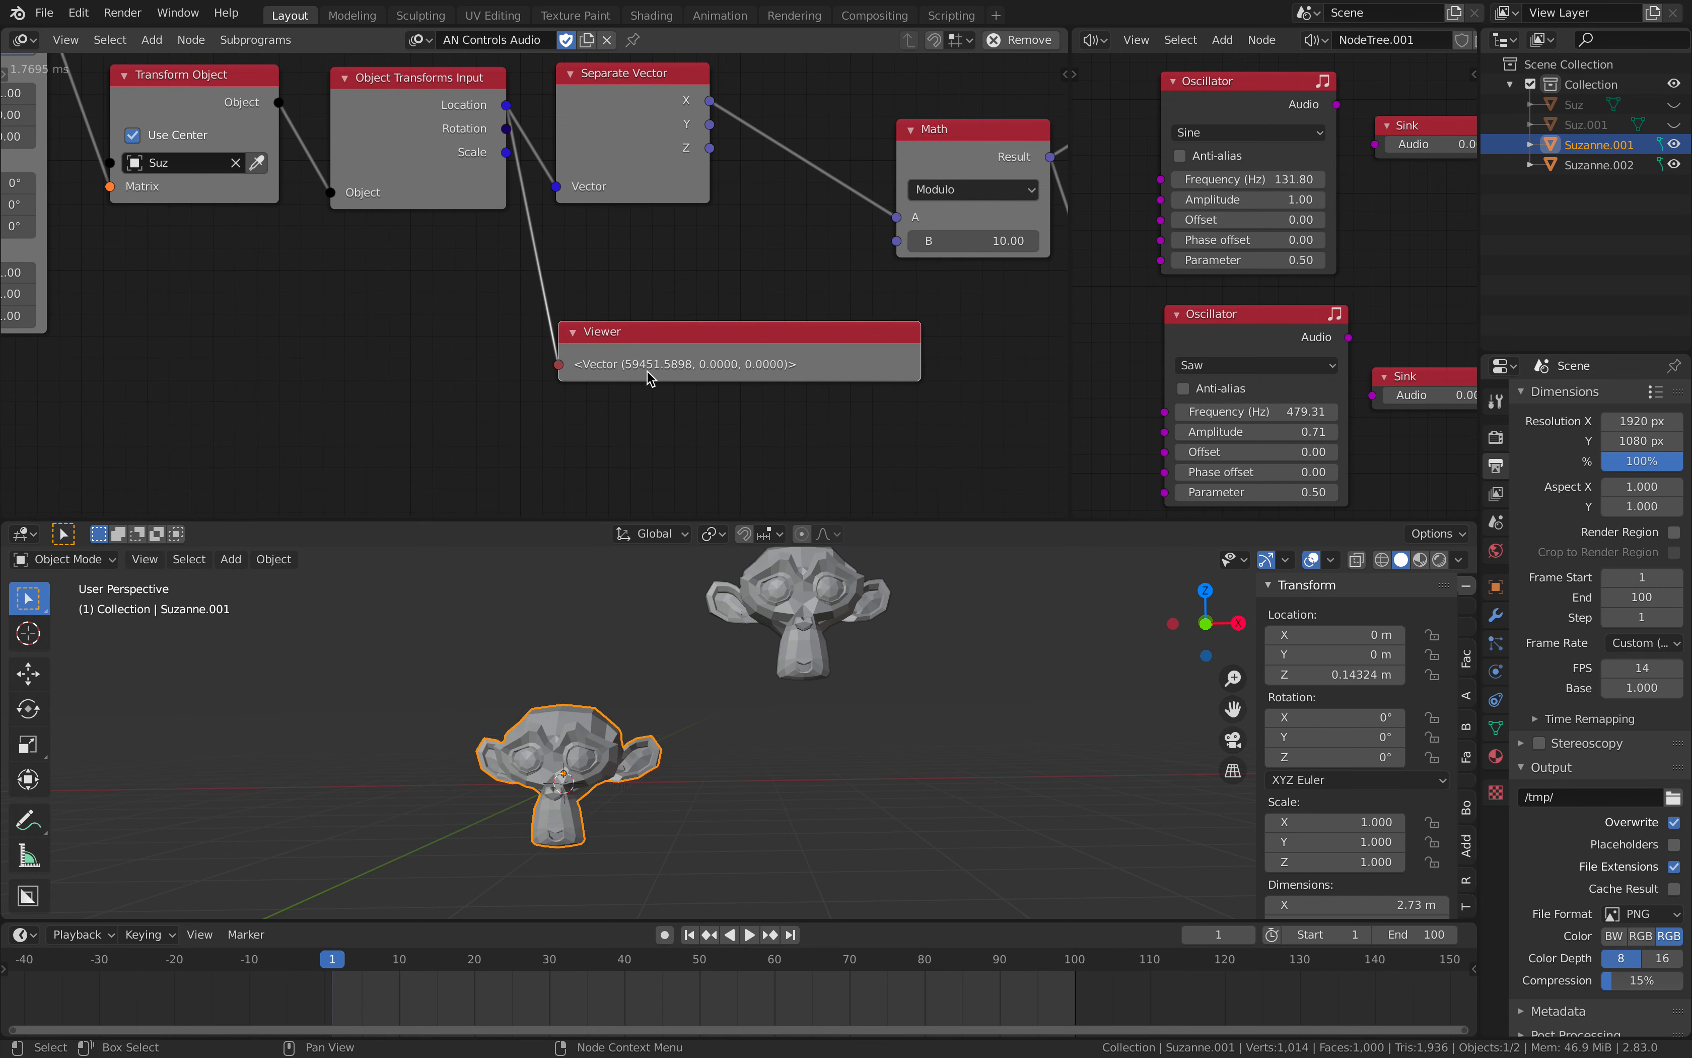
- Unhide the Suz object and clear its location
{"action": "left_click", "coordinate": [1573, 106]}
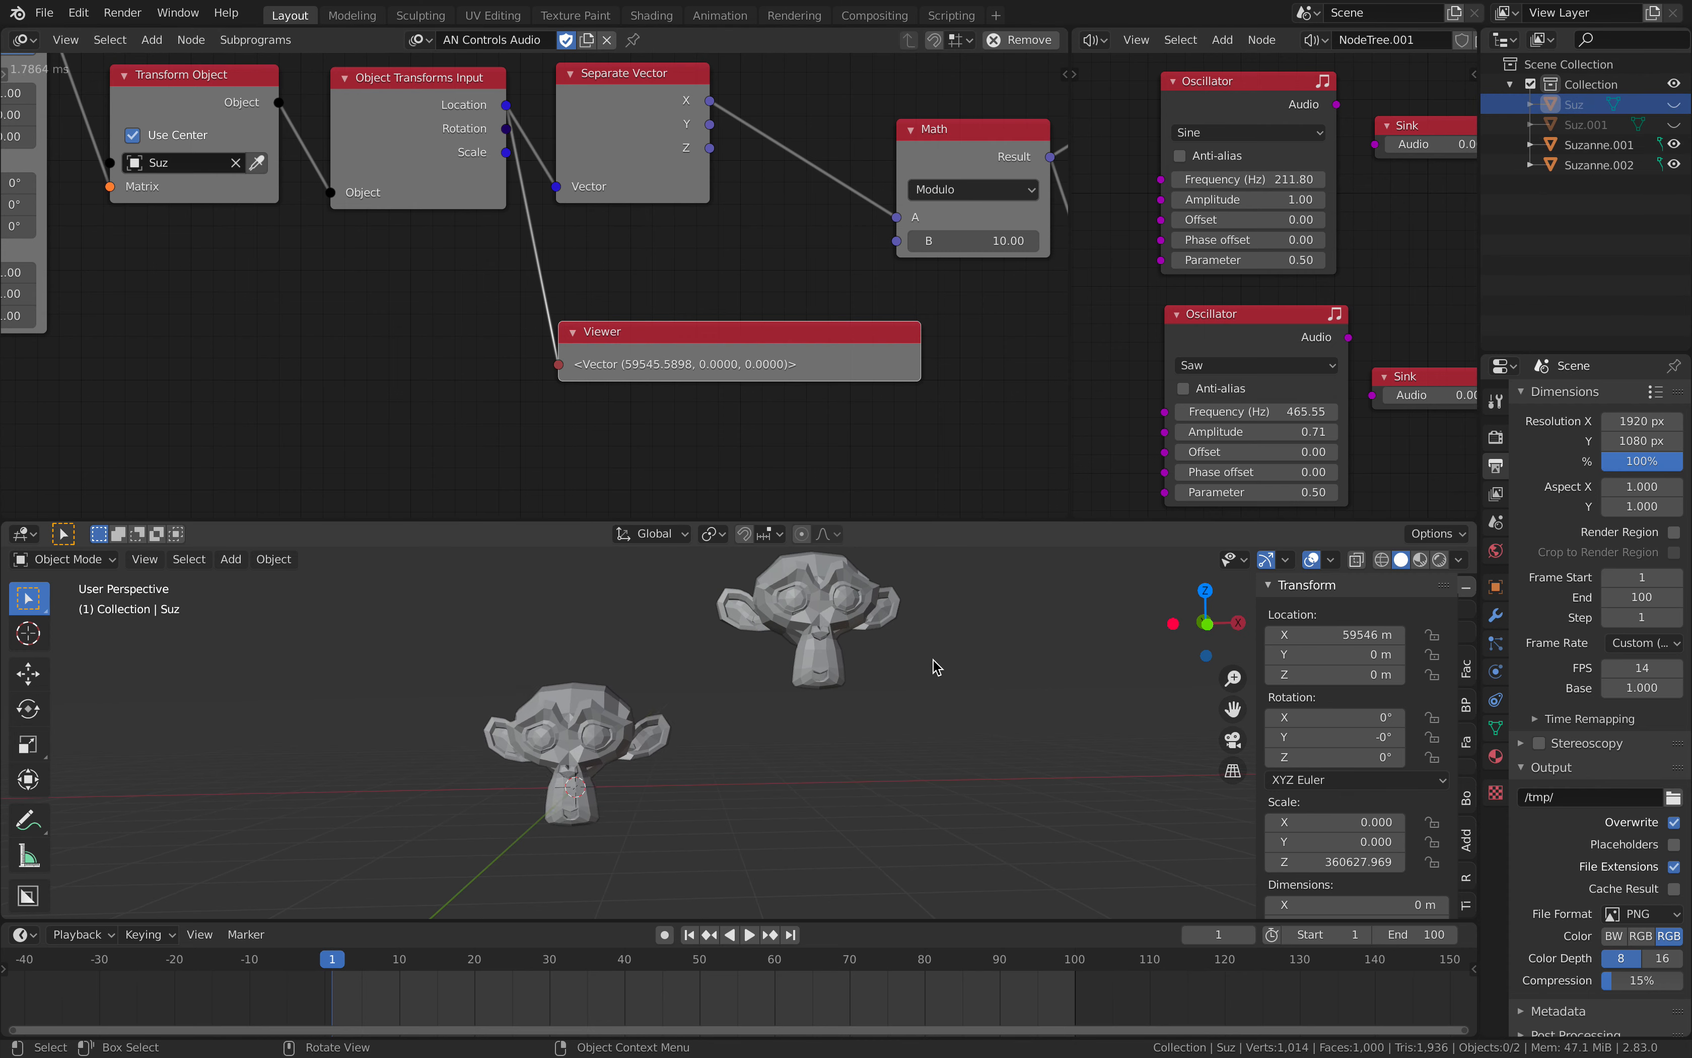
{"action": "left_click", "coordinate": [1673, 105]}
{"action": "left_click", "coordinate": [1580, 106]}
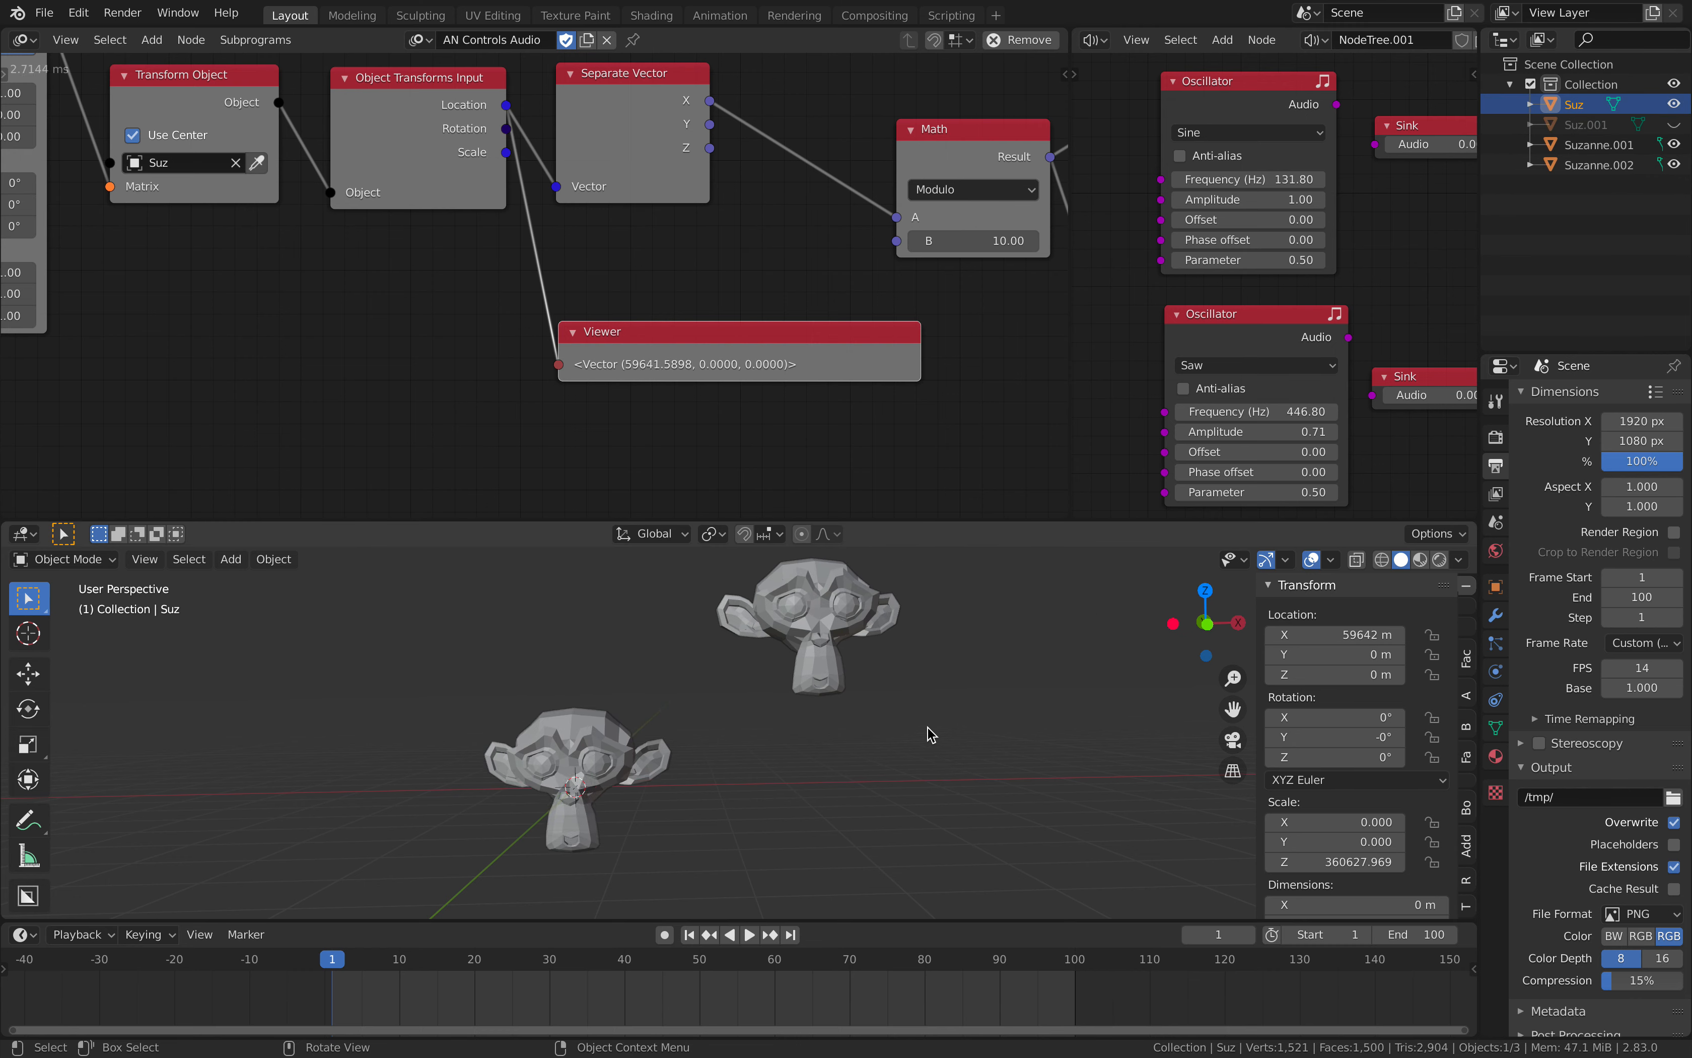
{"action": "key", "text": "alt+g"}
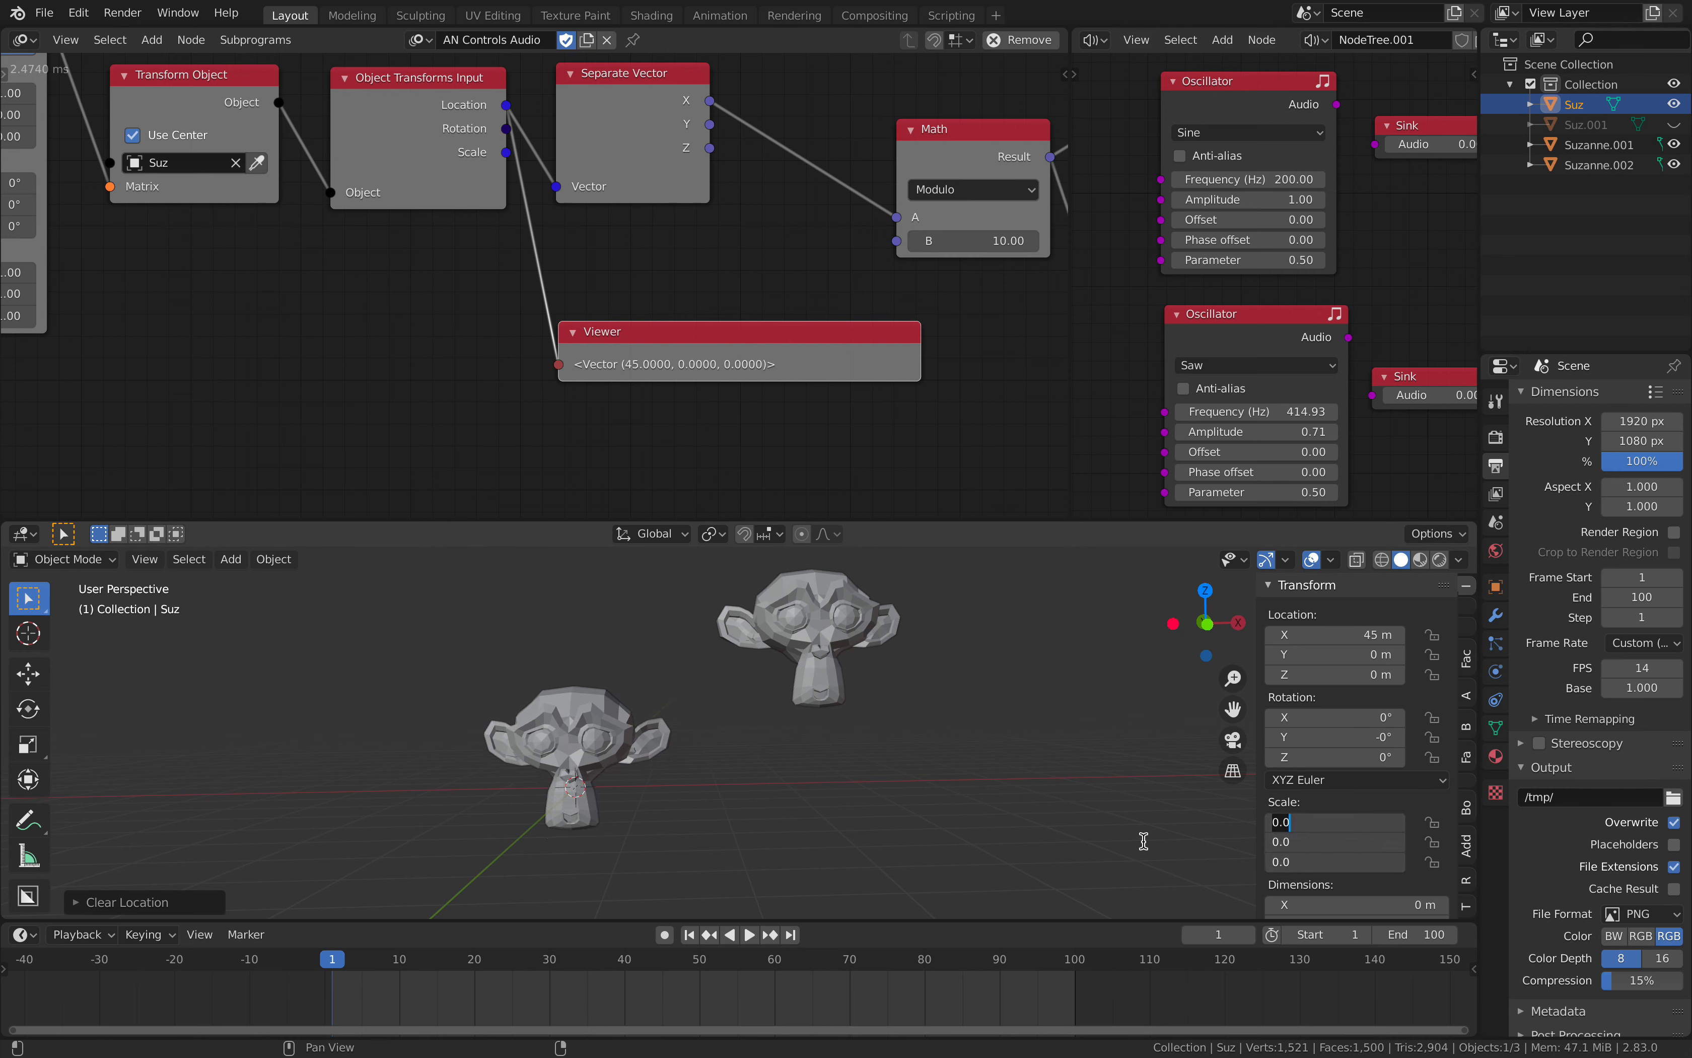
- Set the Suz object's scale to 1 on all axes and clear its location again
{"action": "key", "text": "Escape"}
{"action": "left_click", "coordinate": [1015, 738]}
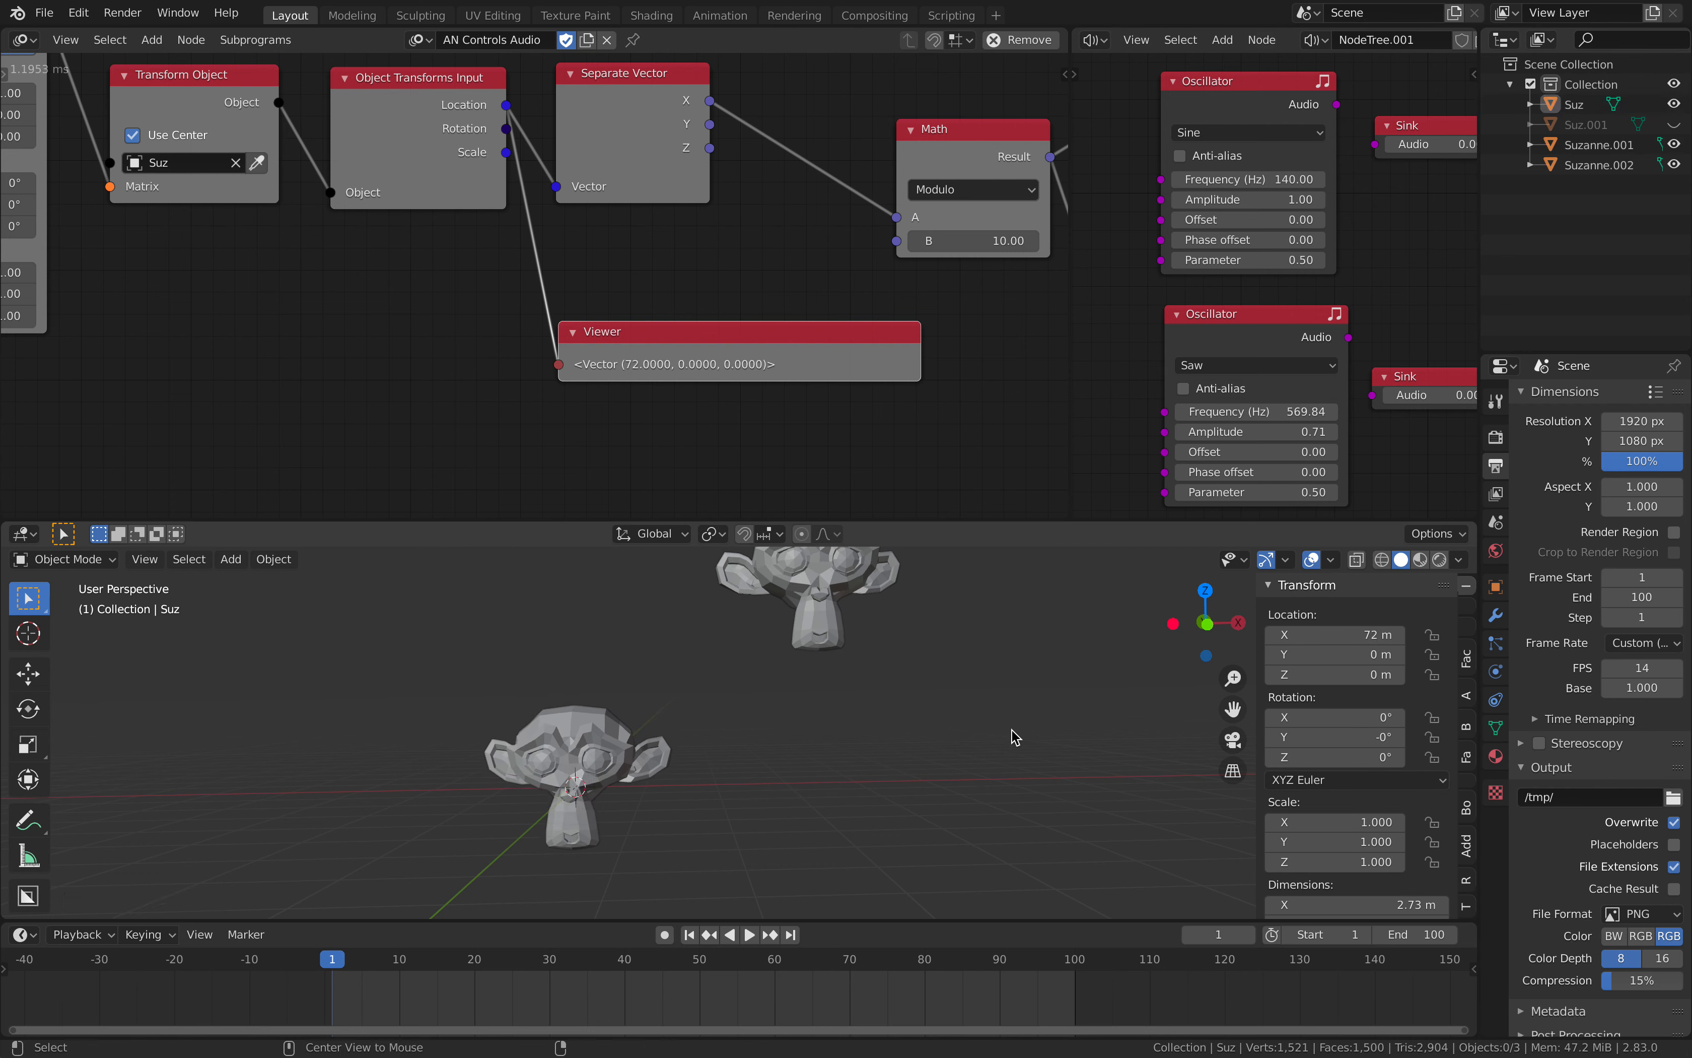
{"action": "left_click", "coordinate": [1573, 104]}
{"action": "key", "text": "alt+g"}
{"action": "scroll", "coordinate": [824, 779], "scroll_direction": "down", "scroll_amount": 10}
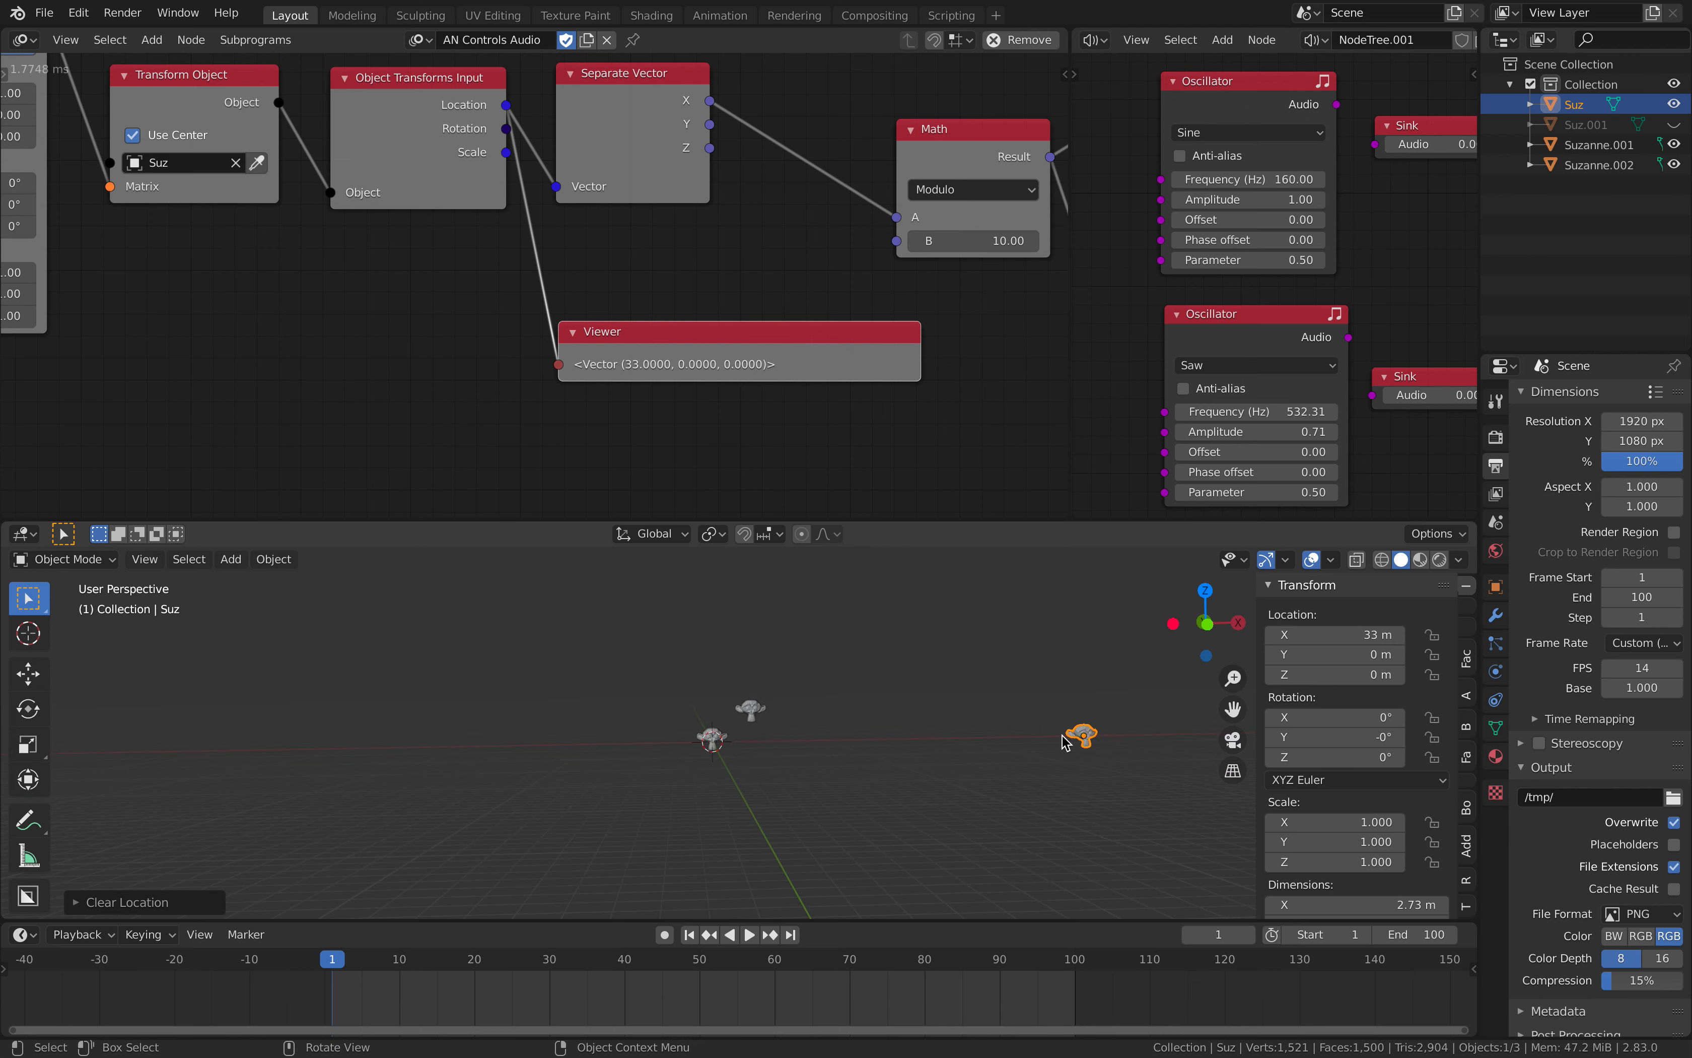
{"action": "middle_click_drag", "start_coordinate": [1074, 744], "coordinate": [1052, 747]}
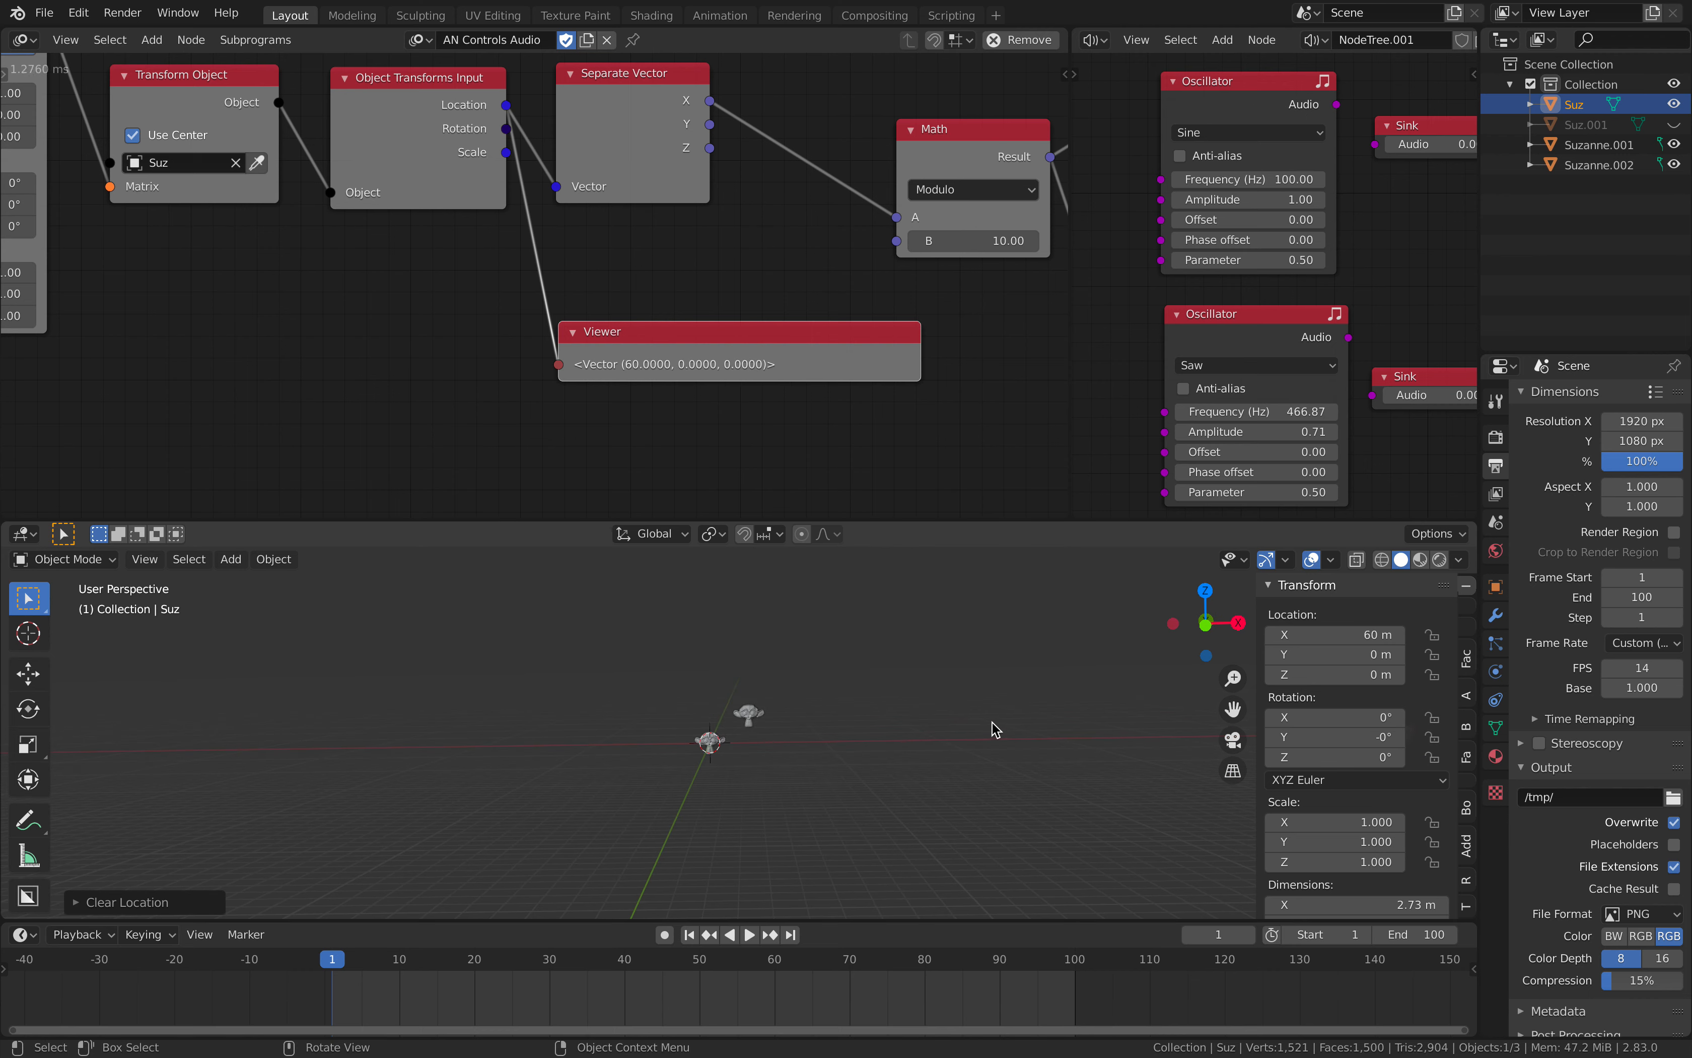
{"action": "scroll", "coordinate": [1056, 725], "scroll_direction": "up", "scroll_amount": 3}
- Rearrange the Object Transforms Input, Separate Vector, Viewer and Modulo Math nodes of the upper chain more compactly
{"action": "middle_click_drag", "start_coordinate": [399, 266], "coordinate": [470, 324]}
{"action": "left_click_drag", "start_coordinate": [484, 137], "coordinate": [467, 131]}
{"action": "left_click_drag", "start_coordinate": [686, 140], "coordinate": [648, 112]}
{"action": "left_click_drag", "start_coordinate": [731, 395], "coordinate": [708, 357]}
{"action": "middle_click_drag", "start_coordinate": [521, 322], "coordinate": [157, 344]}
{"action": "left_click_drag", "start_coordinate": [635, 217], "coordinate": [531, 186]}
{"action": "middle_click_drag", "start_coordinate": [539, 208], "coordinate": [416, 210]}
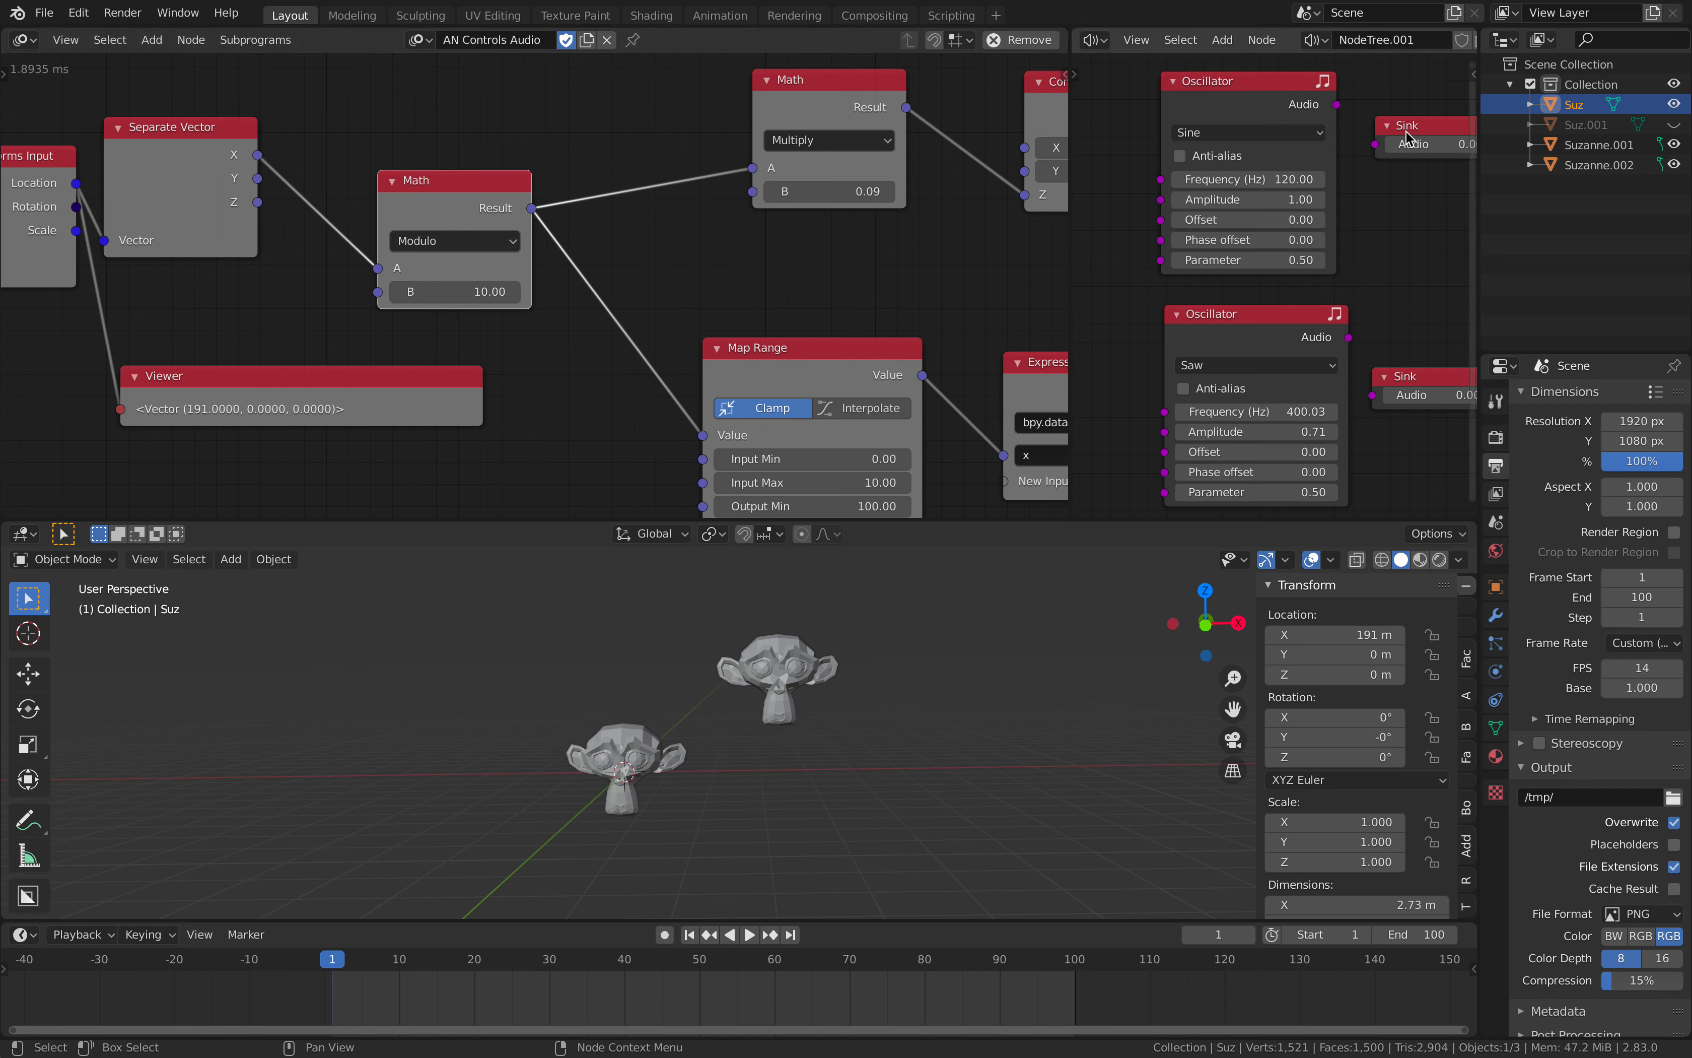
- Unhide Suz.001 and reset its transforms, with scale 1 and location 0 on all axes
{"action": "left_click", "coordinate": [1607, 126]}
{"action": "left_click", "coordinate": [1347, 819]}
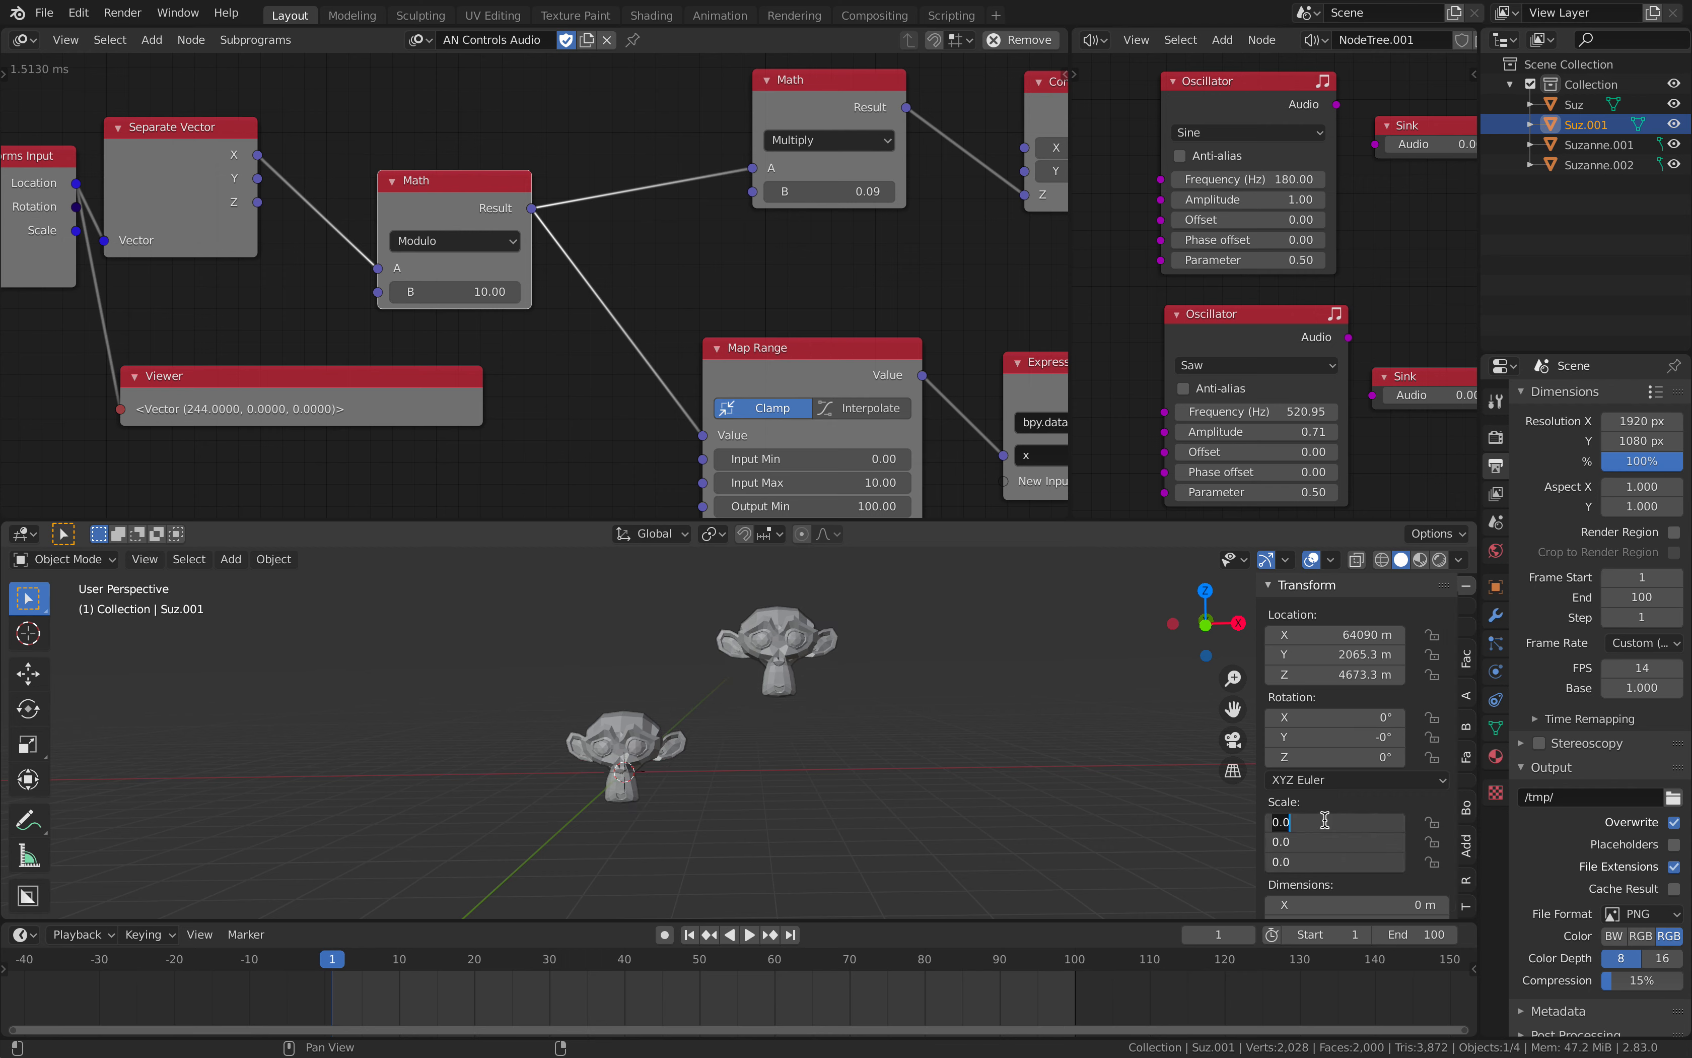
{"action": "type", "text": "1"}
{"action": "key", "text": "Return"}
{"action": "left_click_drag", "start_coordinate": [1328, 634], "coordinate": [1331, 660]}
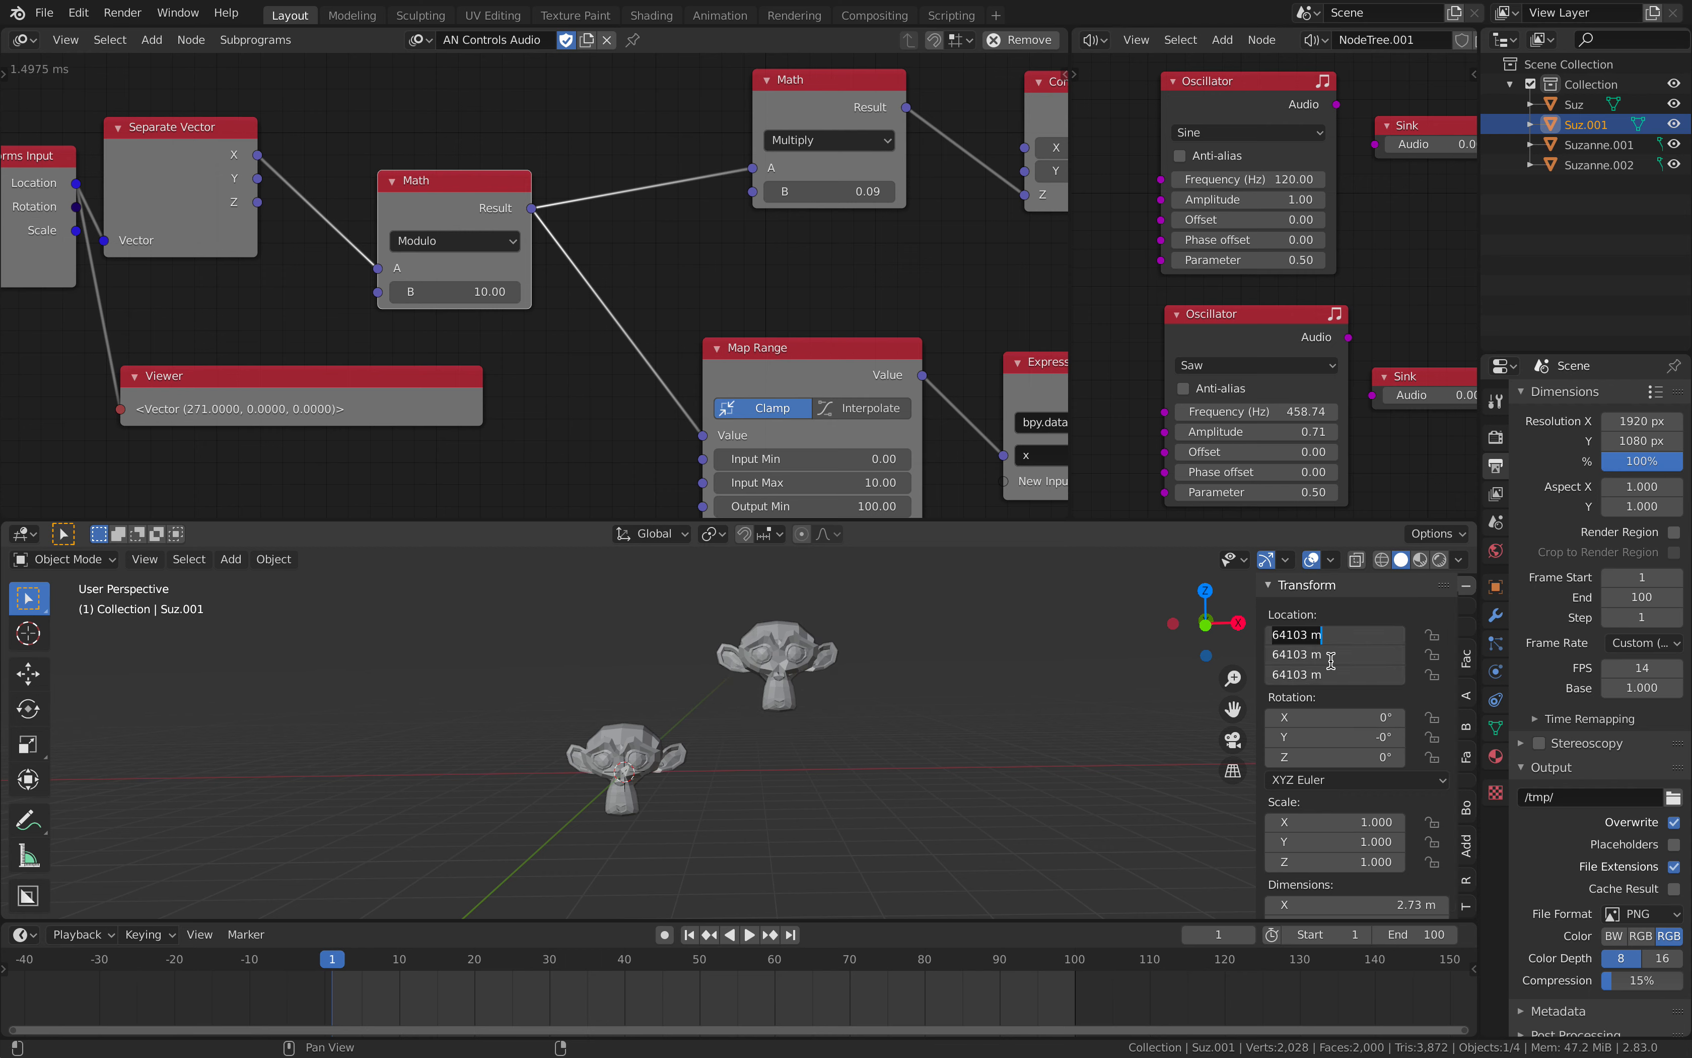
{"action": "type", "text": "0"}
{"action": "key", "text": "Return"}
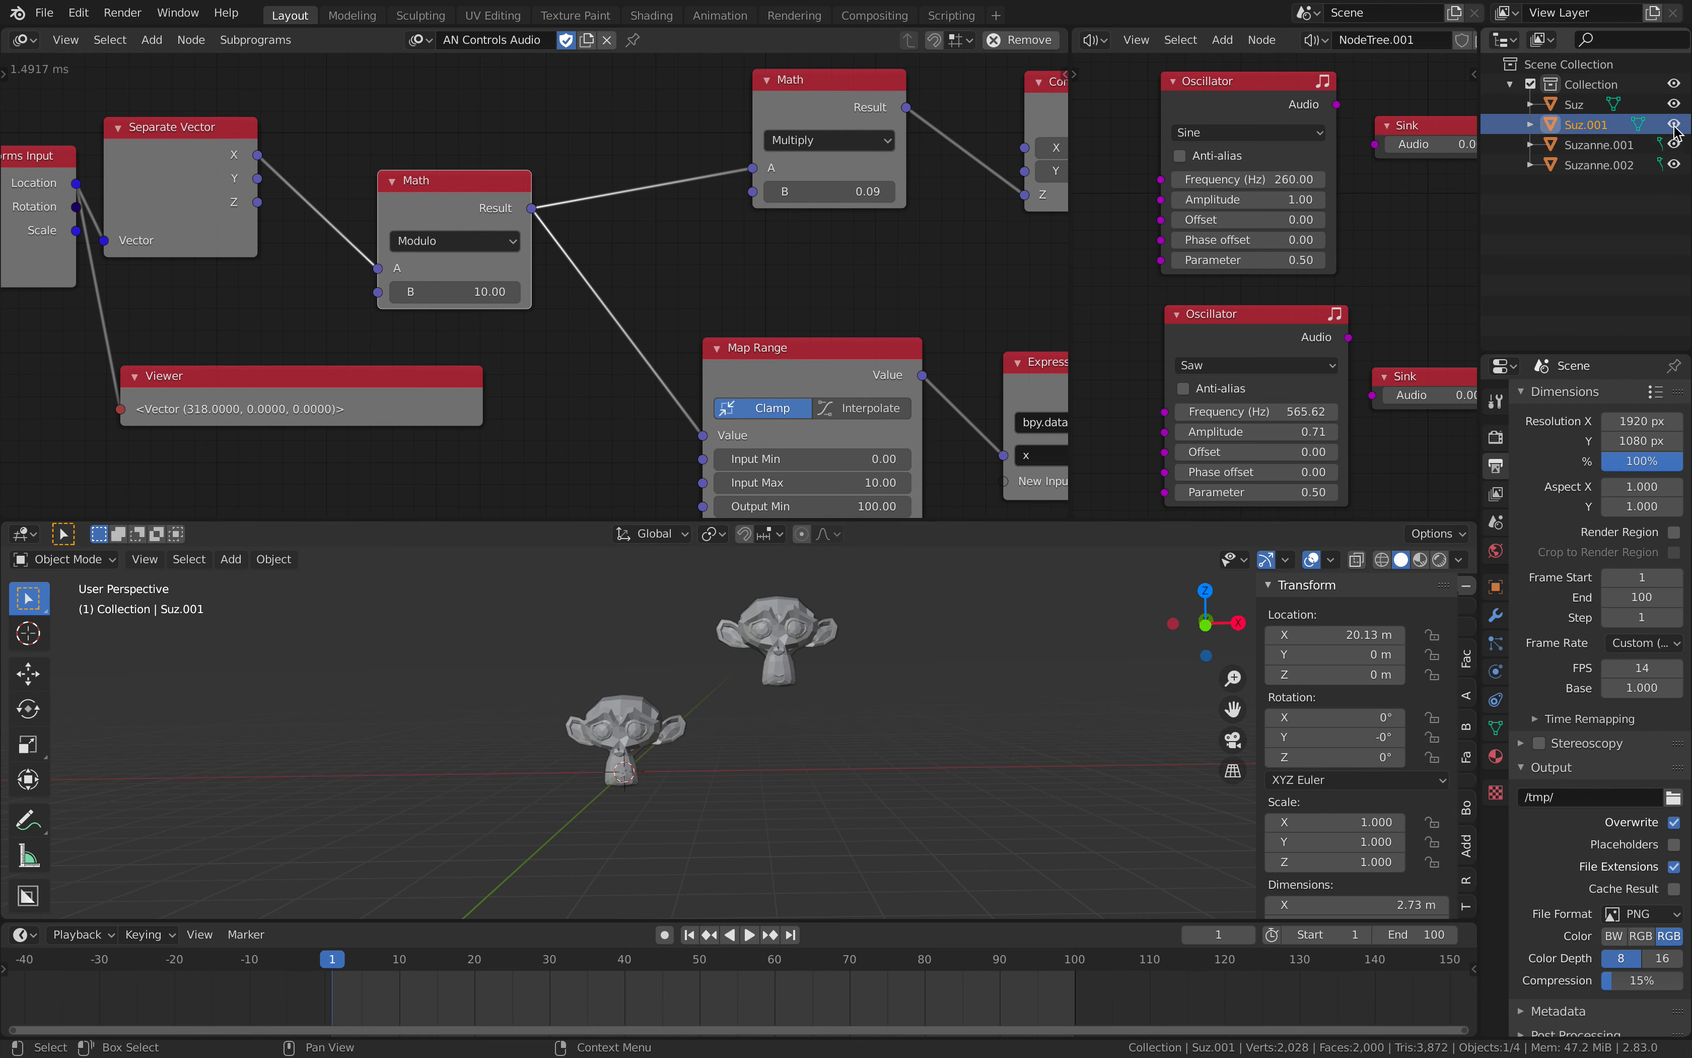
- Hide both the Suz and Suz.001 objects in the viewport
{"action": "left_click", "coordinate": [1673, 104]}
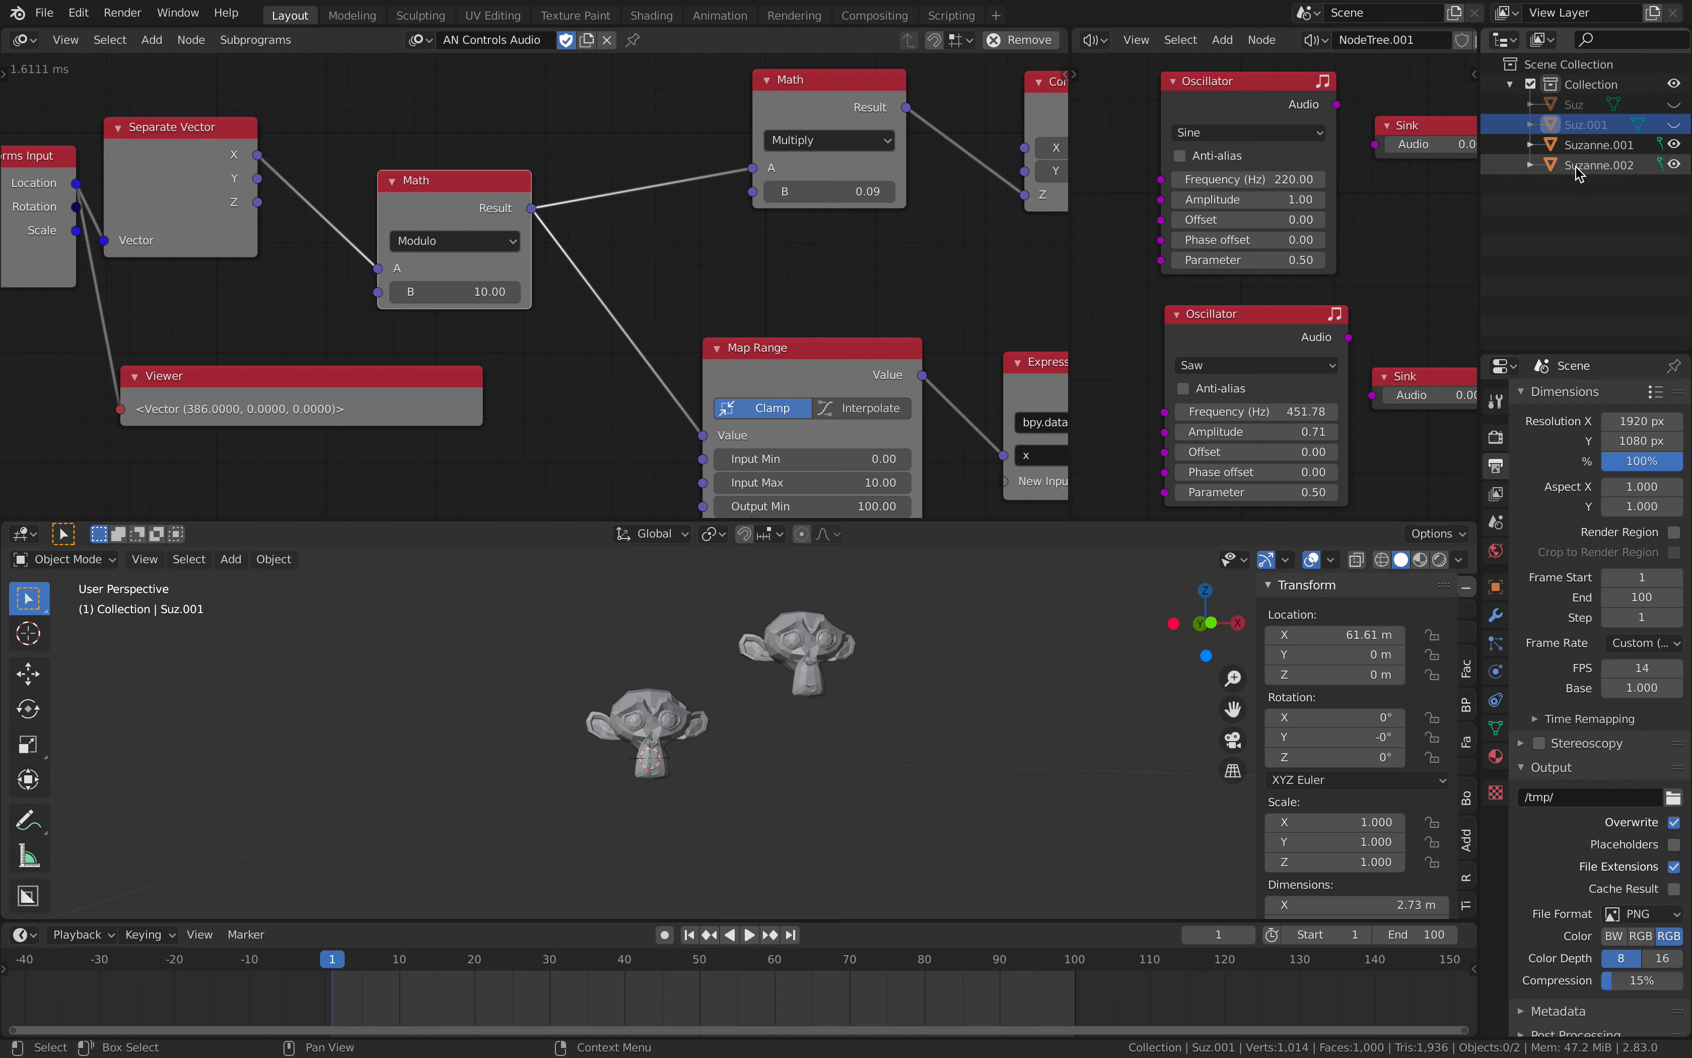
{"action": "scroll", "coordinate": [906, 680], "scroll_direction": "up", "scroll_amount": 3}
{"action": "scroll", "coordinate": [902, 686], "scroll_direction": "down", "scroll_amount": 2}
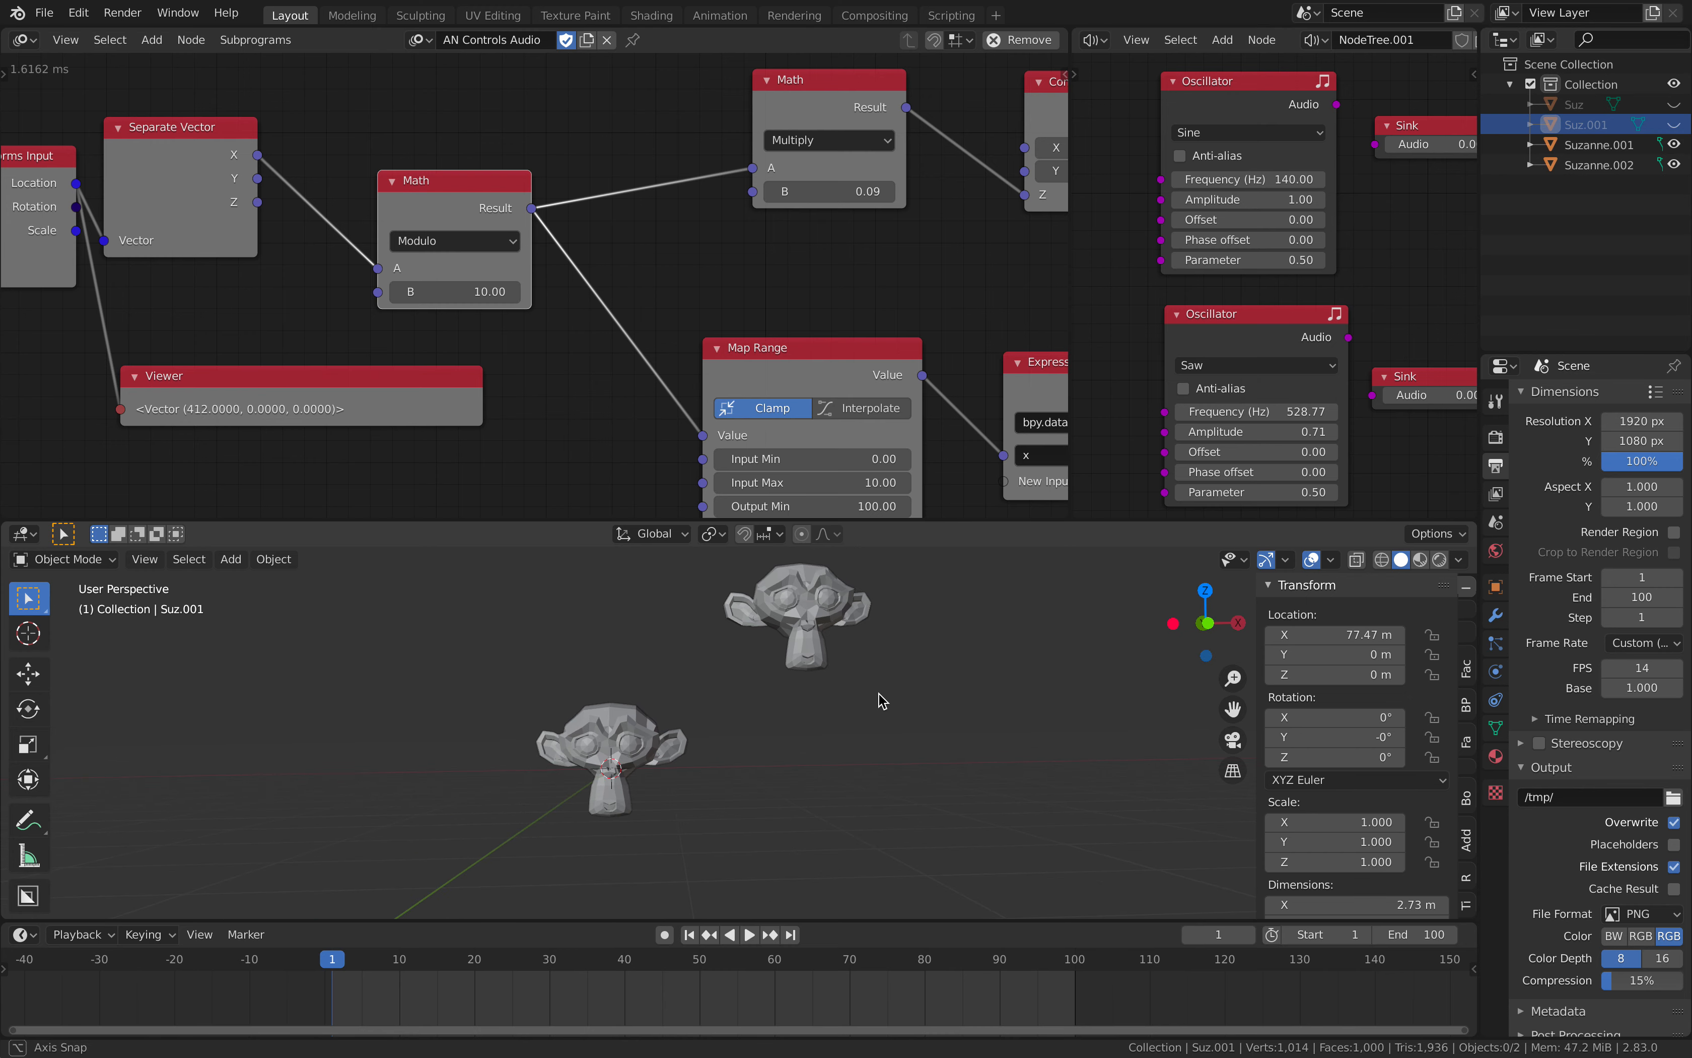
- Move the Map Range and Multiply Math nodes of the upper chain closer to the Modulo Math node
{"action": "middle_click_drag", "start_coordinate": [692, 280], "coordinate": [710, 273]}
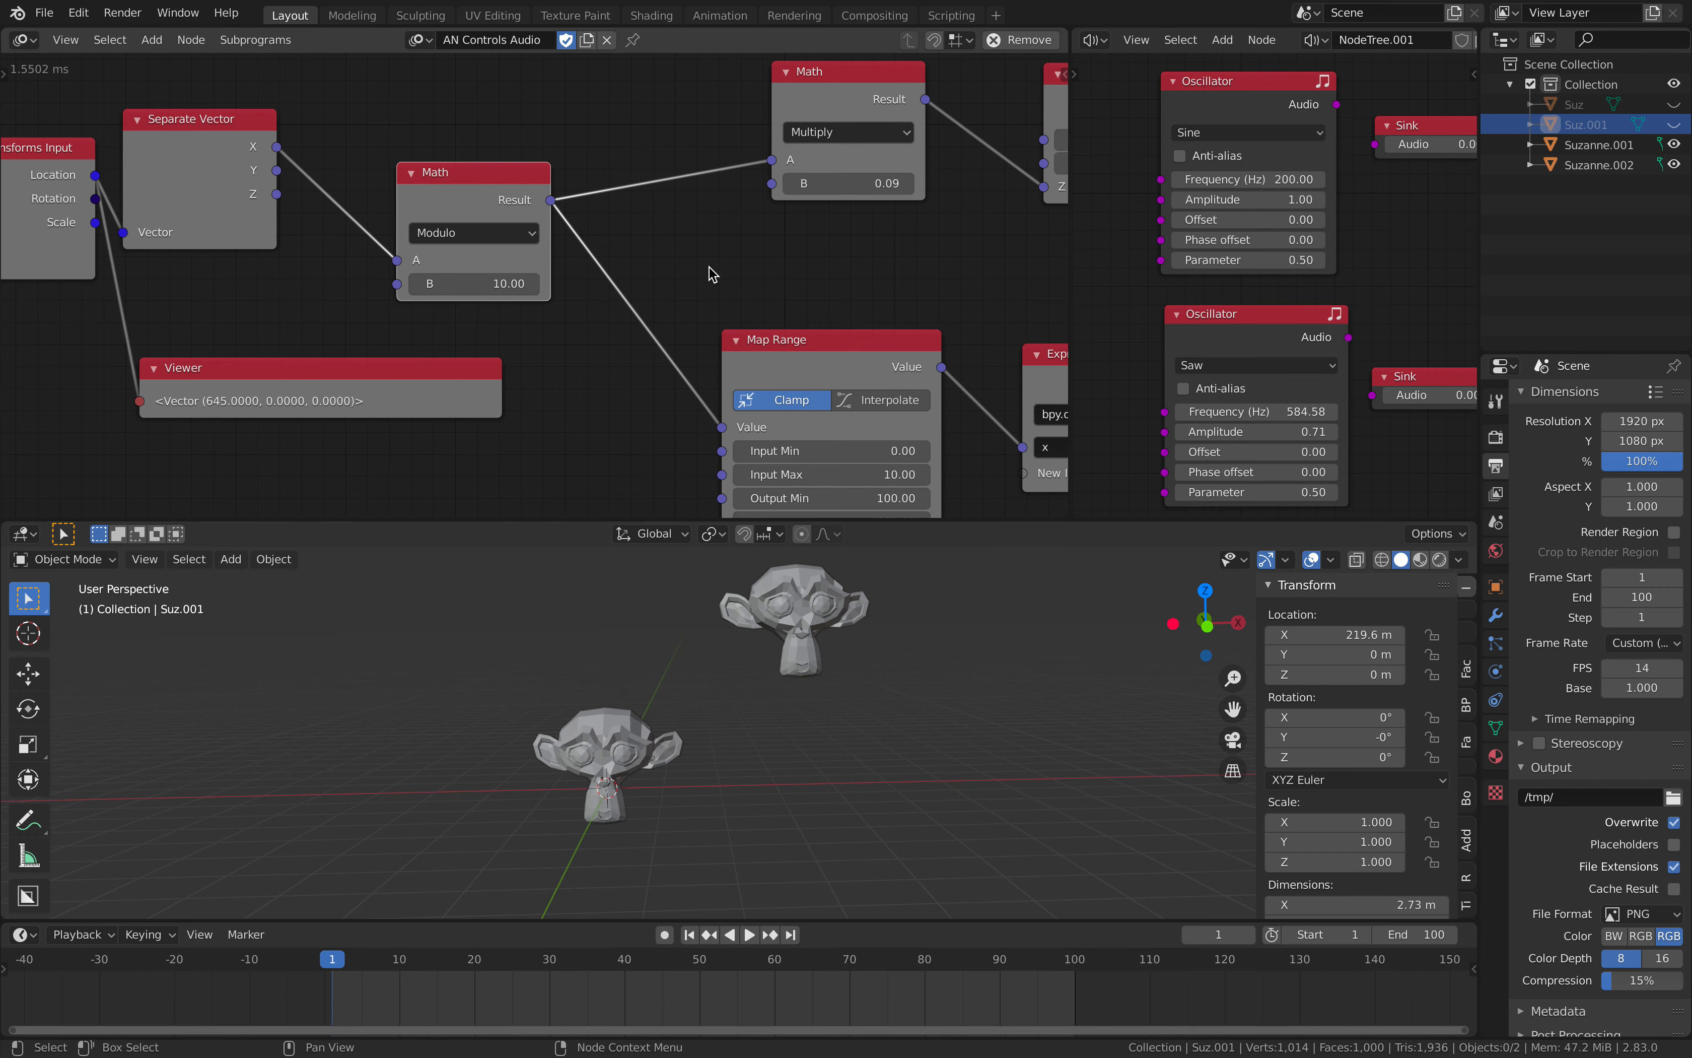
{"action": "scroll", "coordinate": [724, 286], "scroll_direction": "down", "scroll_amount": 2}
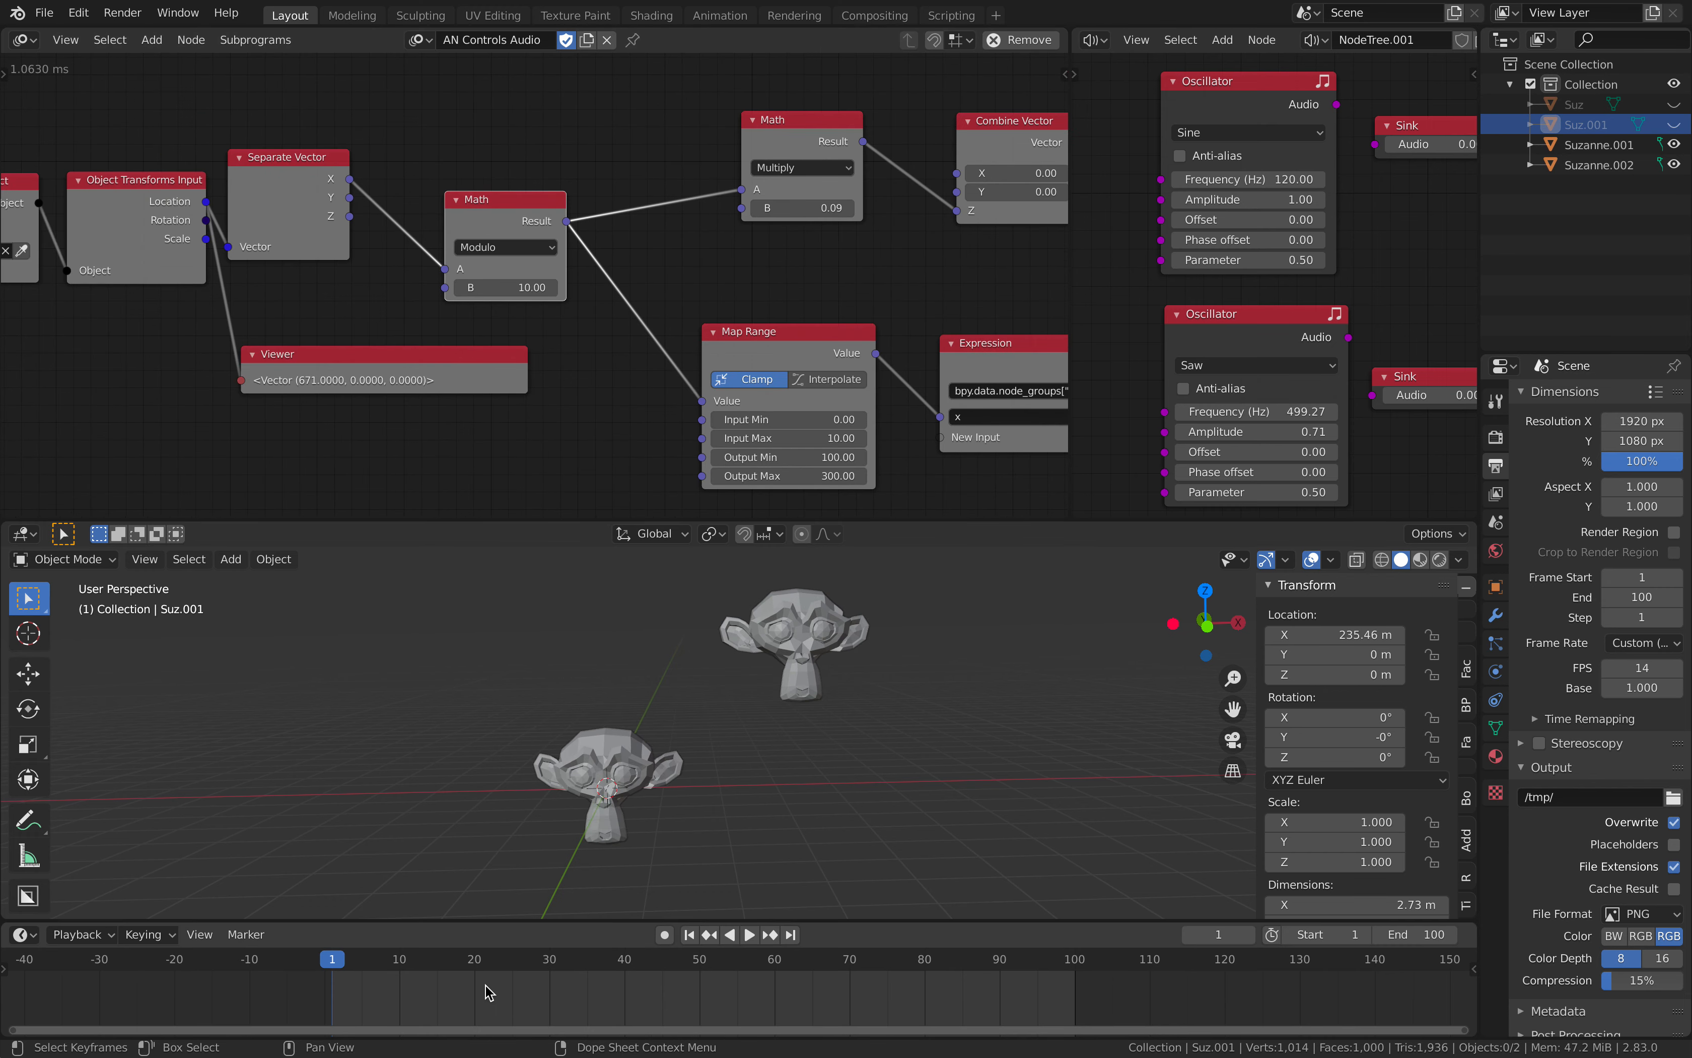
{"action": "middle_click_drag", "start_coordinate": [402, 975], "coordinate": [418, 975]}
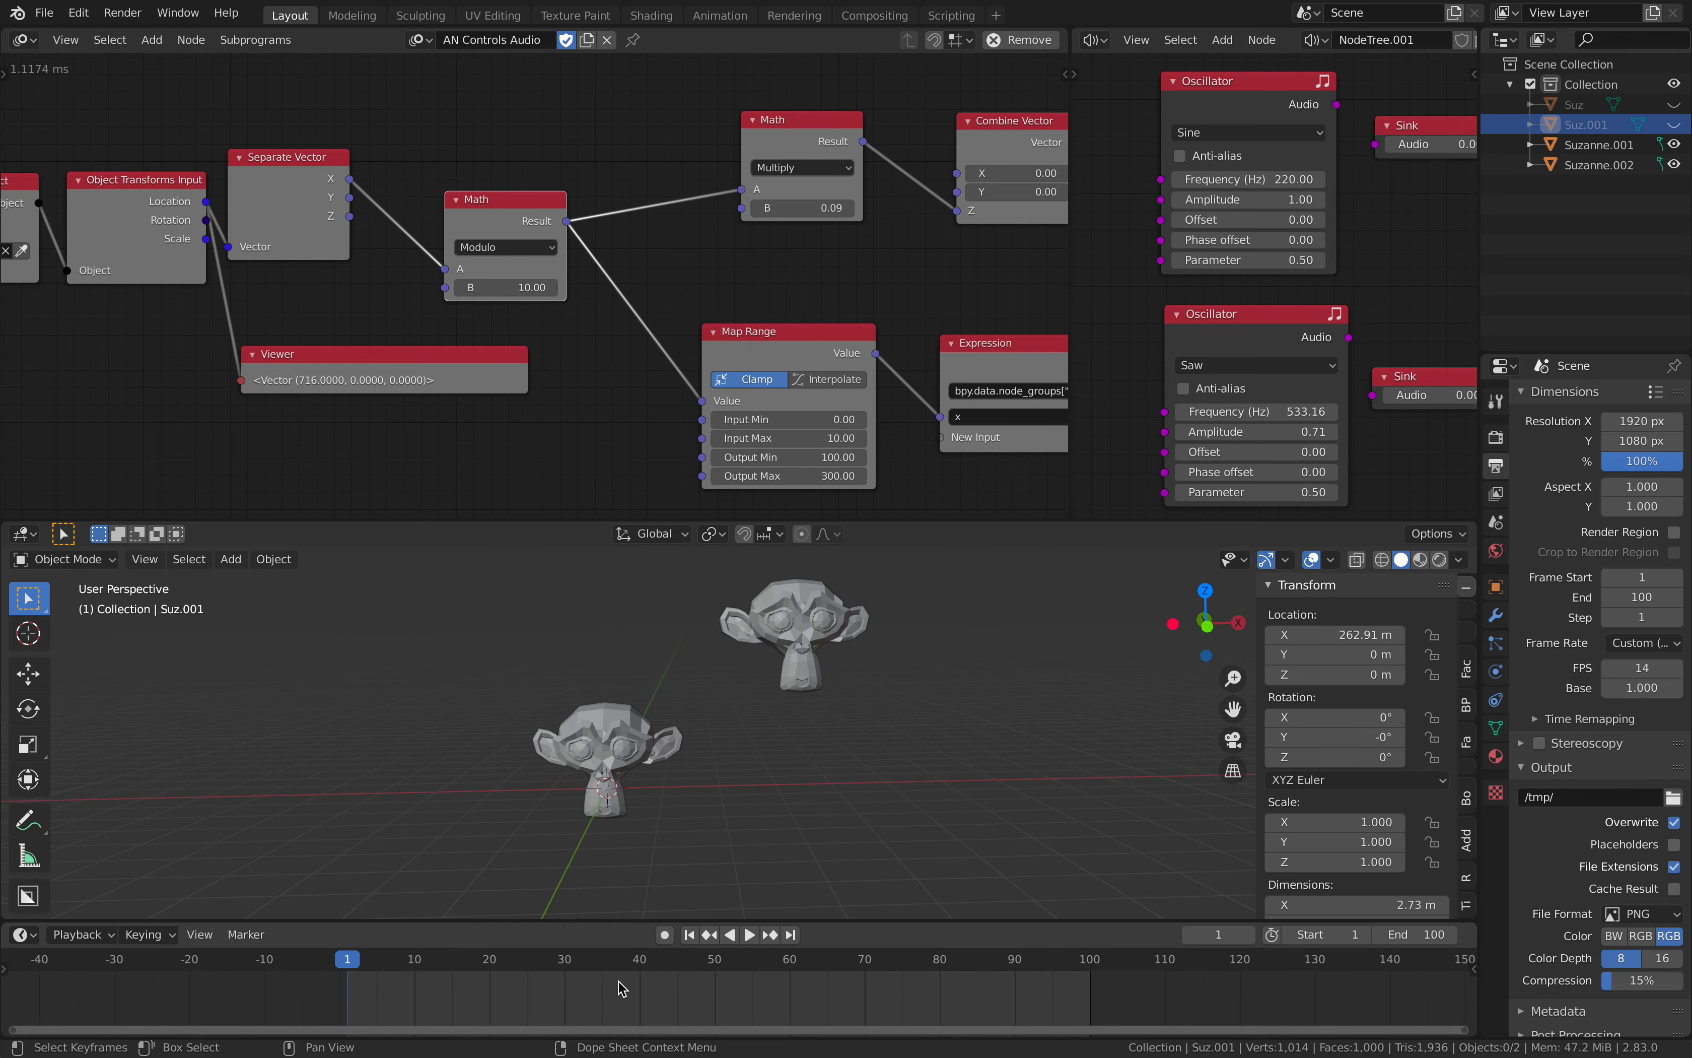
{"action": "scroll", "coordinate": [672, 343], "scroll_direction": "down", "scroll_amount": 2}
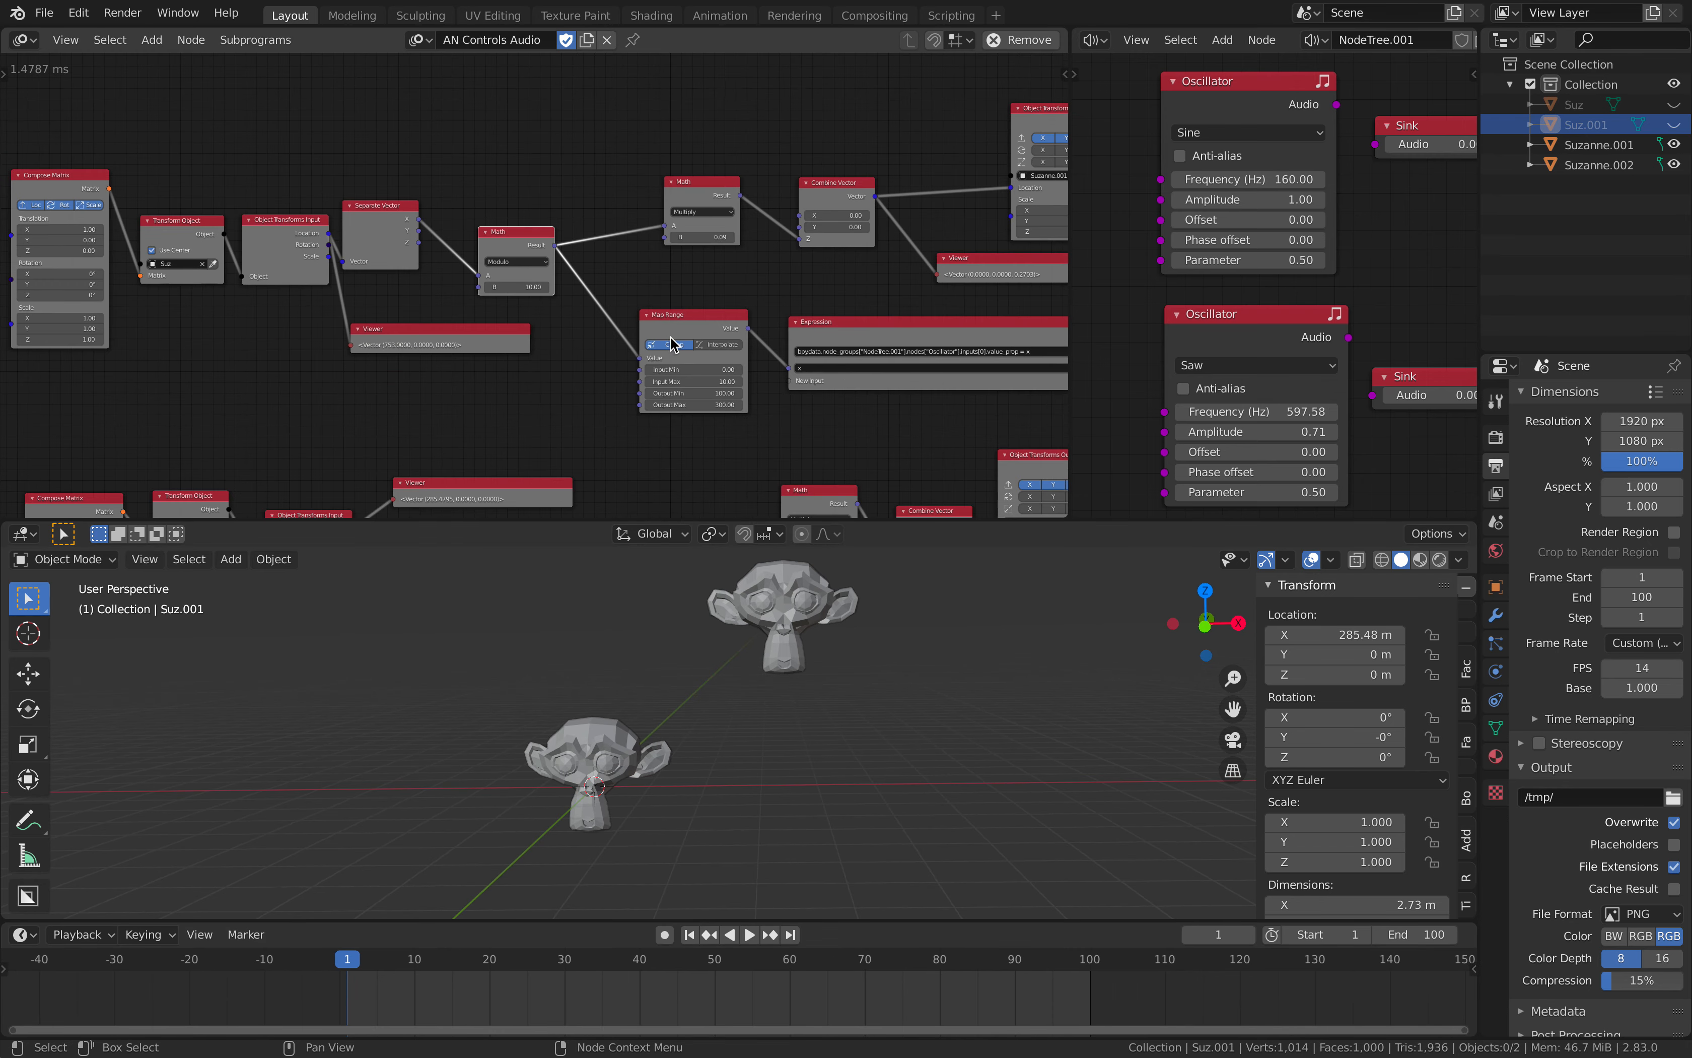
{"action": "scroll", "coordinate": [672, 342], "scroll_direction": "down", "scroll_amount": 2}
{"action": "left_click_drag", "start_coordinate": [679, 312], "coordinate": [665, 292]}
{"action": "left_click_drag", "start_coordinate": [670, 205], "coordinate": [645, 207]}
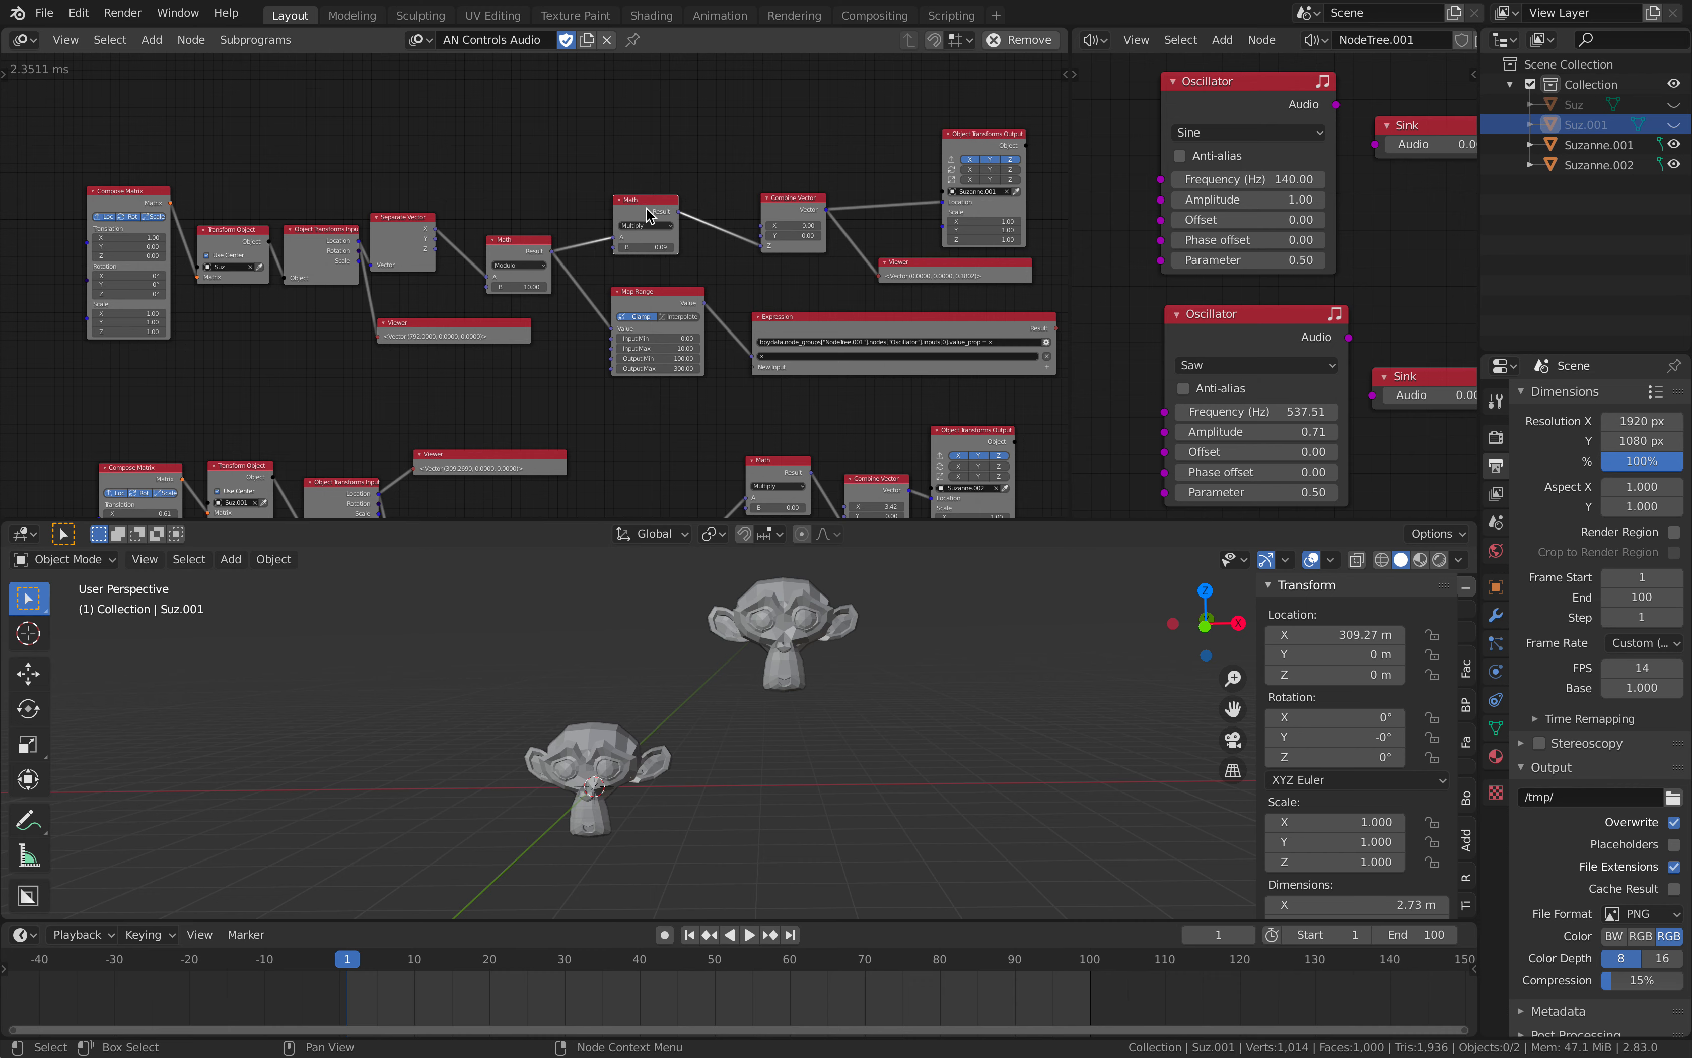
- Move the upper chain's Expression, Combine Vector, Viewer and Object Transforms Output nodes closer to the preceding nodes
{"action": "scroll", "coordinate": [828, 336], "scroll_direction": "up", "scroll_amount": 1}
{"action": "left_click_drag", "start_coordinate": [829, 330], "coordinate": [807, 318]}
{"action": "middle_click_drag", "start_coordinate": [797, 291], "coordinate": [734, 294]}
{"action": "left_click_drag", "start_coordinate": [777, 191], "coordinate": [736, 194]}
{"action": "left_click_drag", "start_coordinate": [893, 261], "coordinate": [867, 258]}
{"action": "middle_click_drag", "start_coordinate": [866, 257], "coordinate": [725, 238]}
{"action": "scroll", "coordinate": [734, 227], "scroll_direction": "up", "scroll_amount": 2}
{"action": "left_click_drag", "start_coordinate": [859, 69], "coordinate": [725, 84]}
{"action": "left_click_drag", "start_coordinate": [889, 232], "coordinate": [879, 242]}
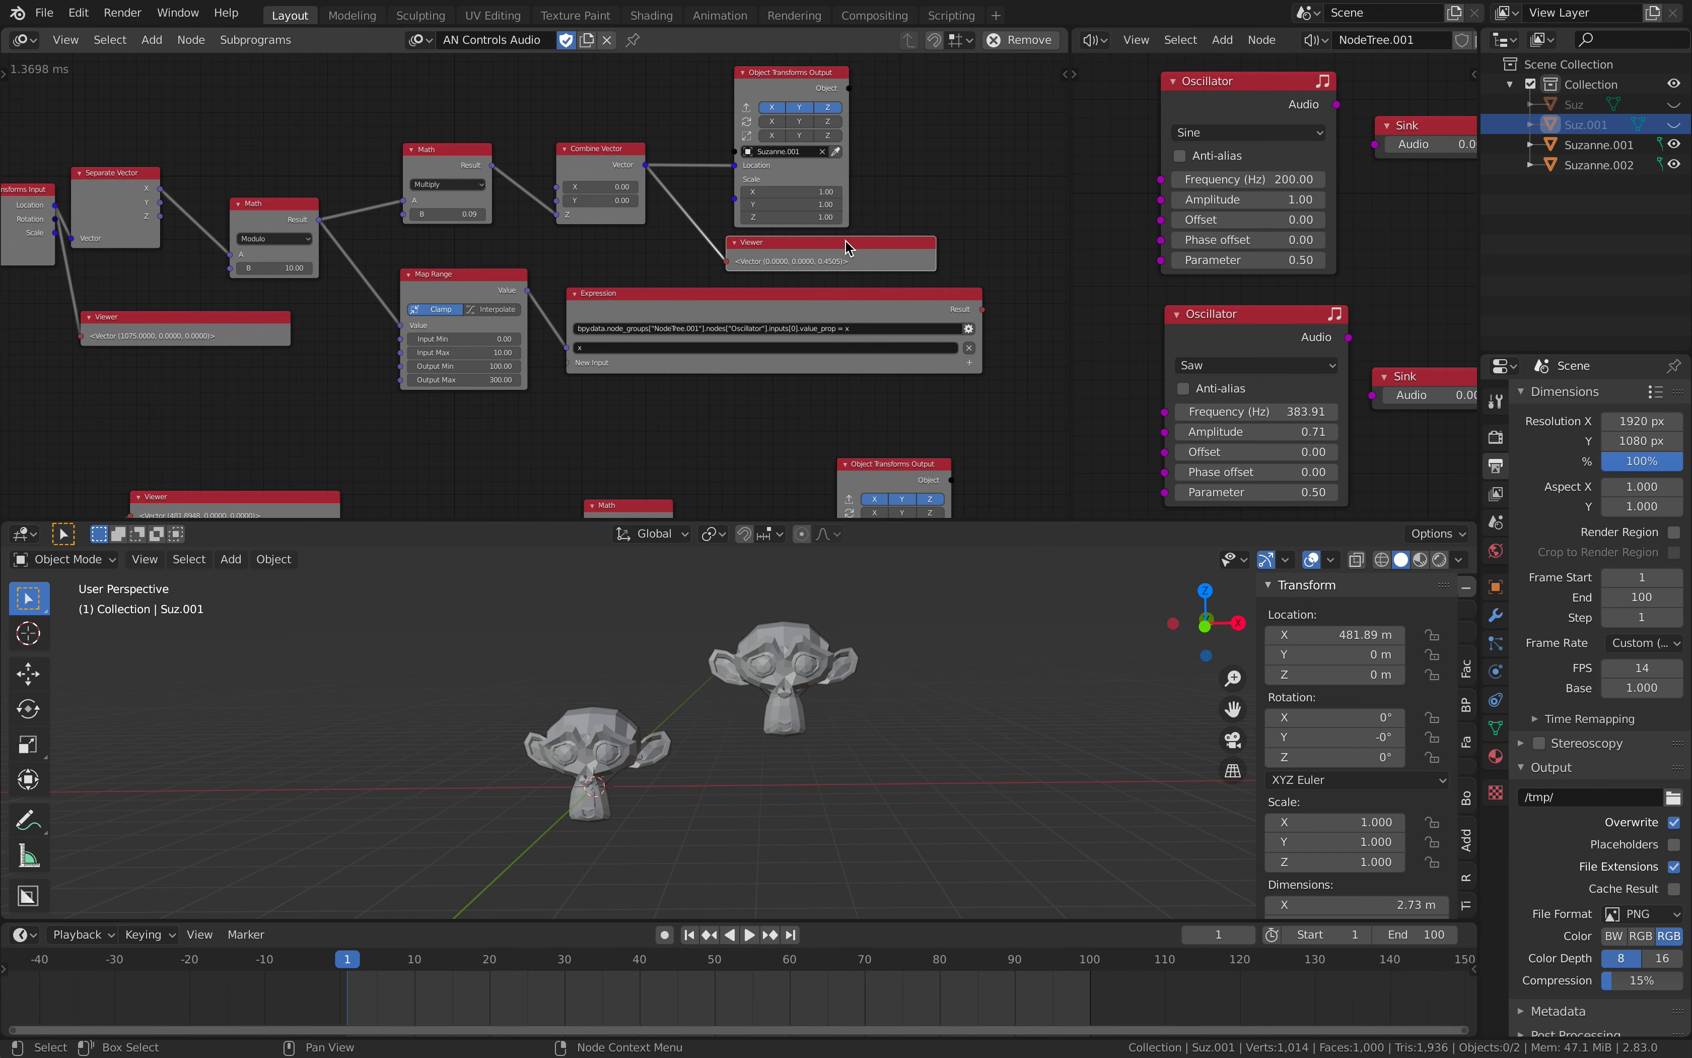
{"action": "middle_click_drag", "start_coordinate": [739, 200], "coordinate": [842, 223]}
{"action": "scroll", "coordinate": [834, 223], "scroll_direction": "up", "scroll_amount": 1}
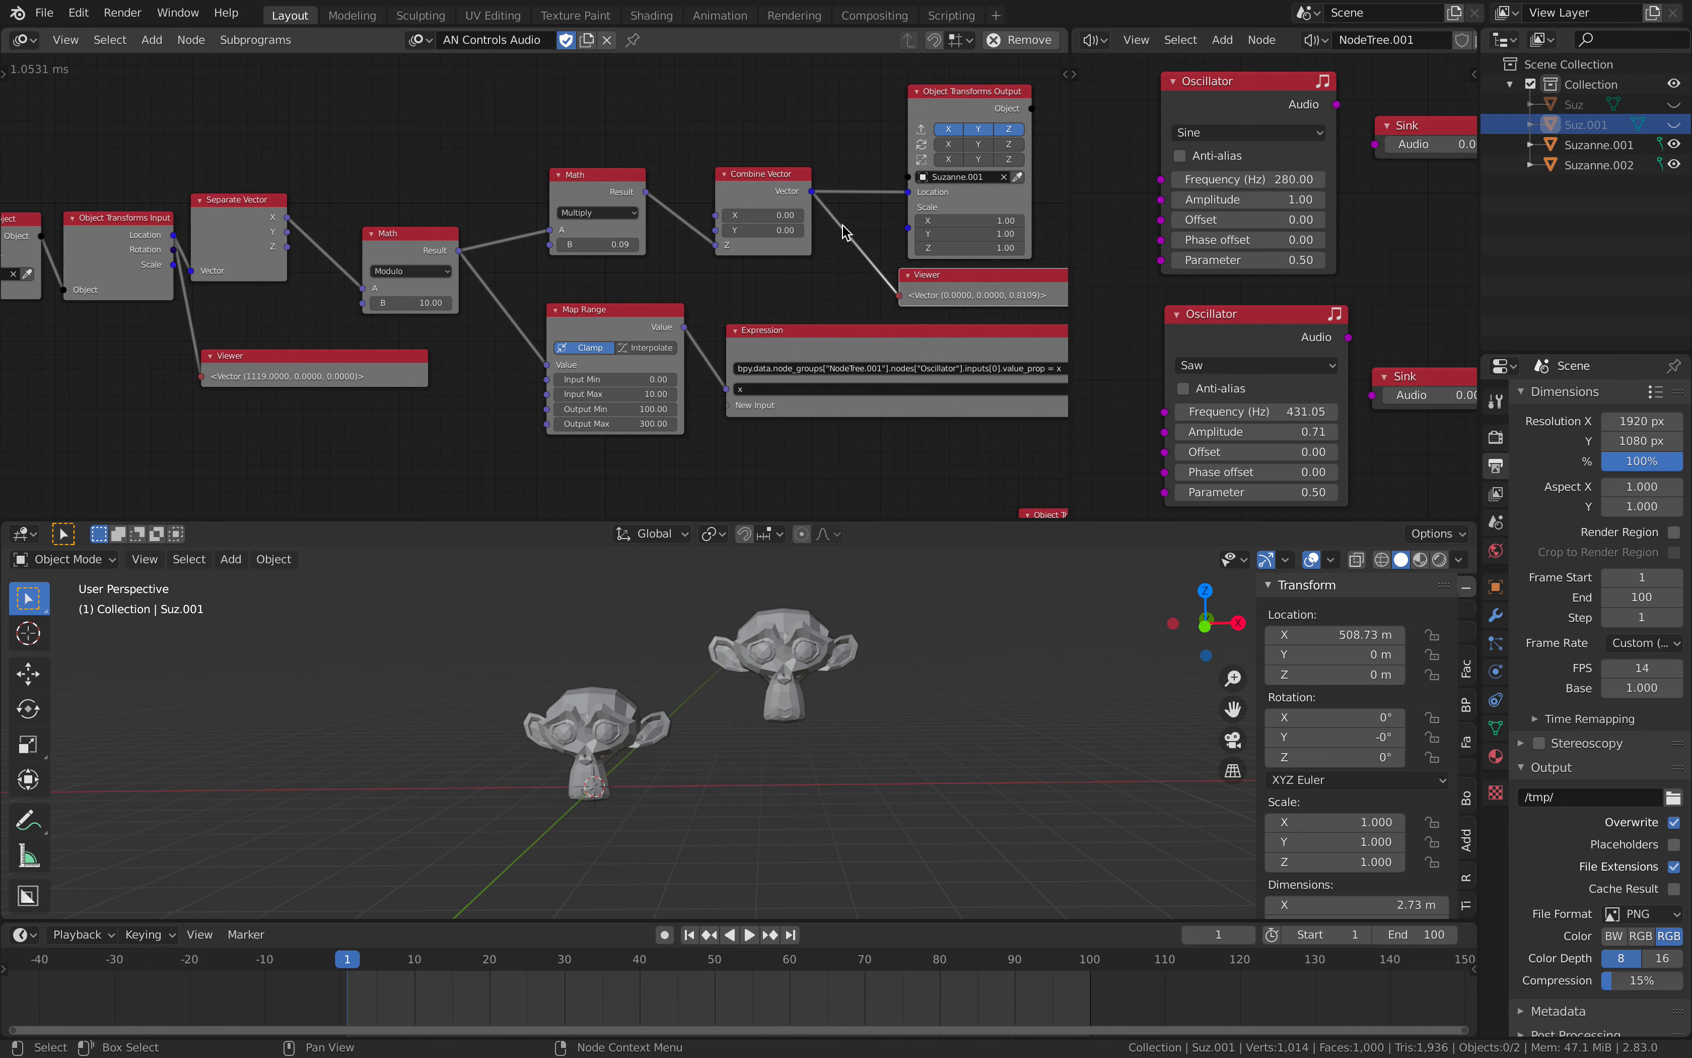
- Nudge the upper chain's Multiply Math, Compose Matrix and Modulo Math nodes to tidy the node layout
{"action": "left_click_drag", "start_coordinate": [620, 210], "coordinate": [612, 211]}
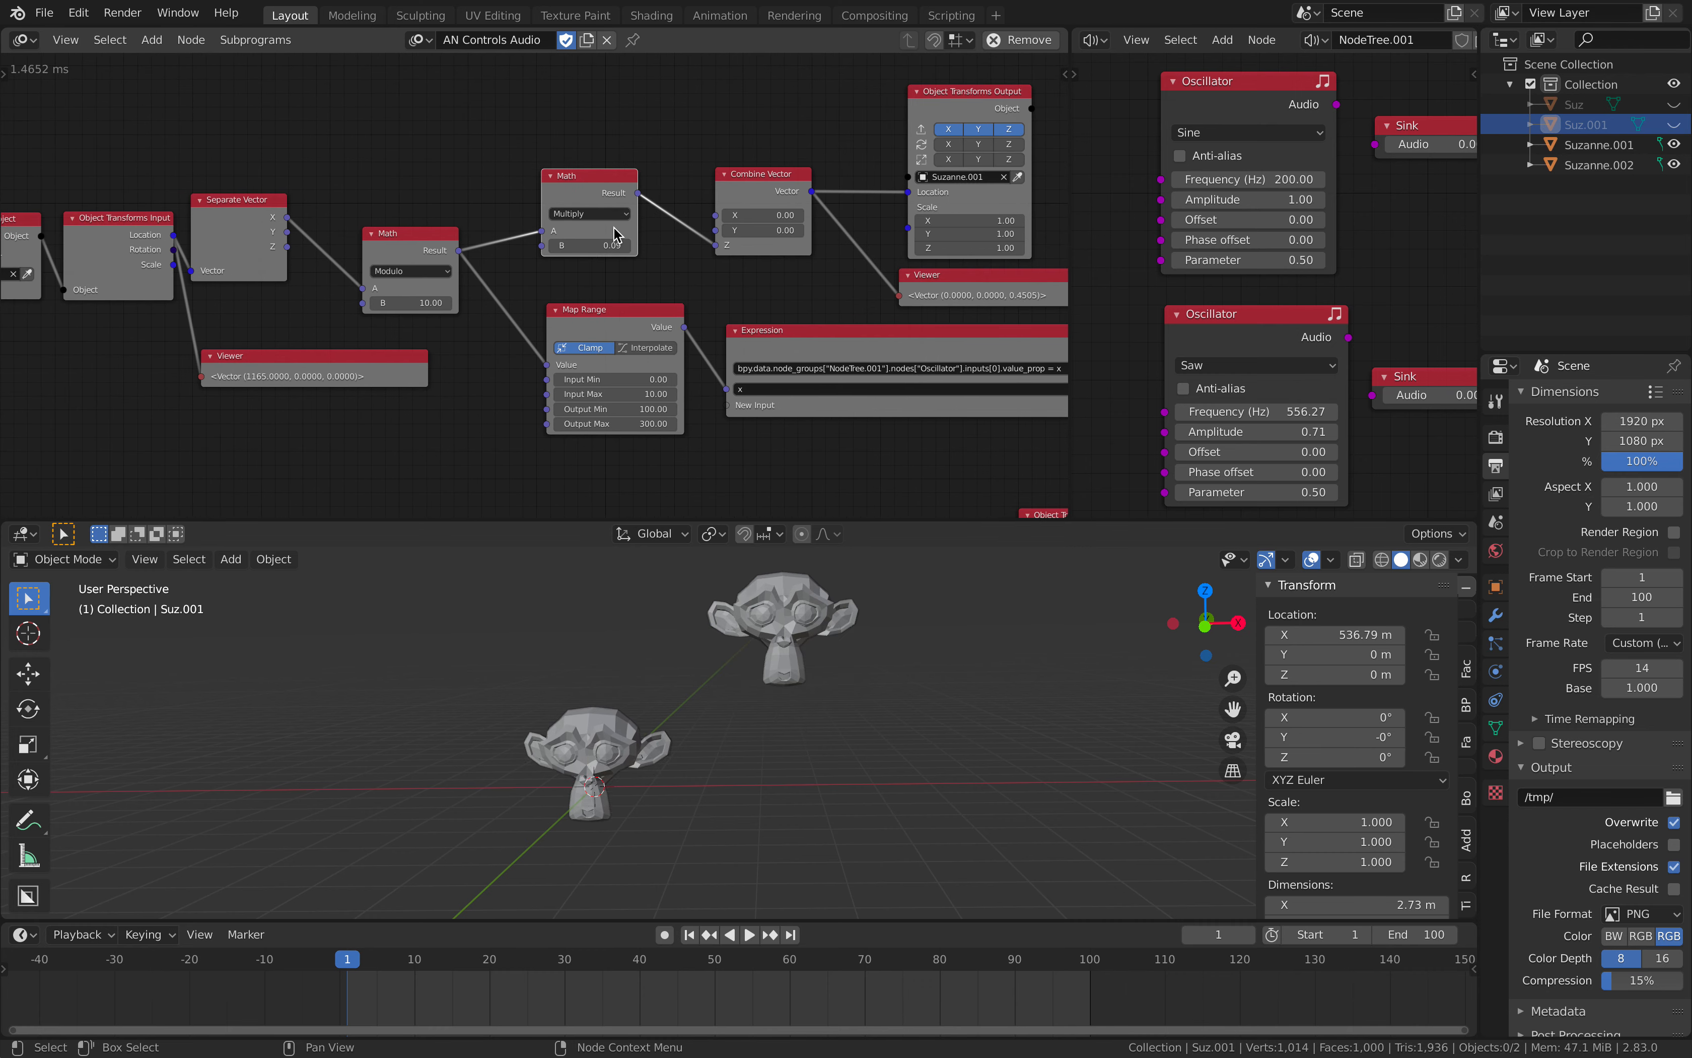
{"action": "middle_click_drag", "start_coordinate": [637, 193], "coordinate": [658, 144]}
{"action": "middle_click_drag", "start_coordinate": [477, 296], "coordinate": [783, 309]}
{"action": "left_click_drag", "start_coordinate": [178, 142], "coordinate": [172, 155]}
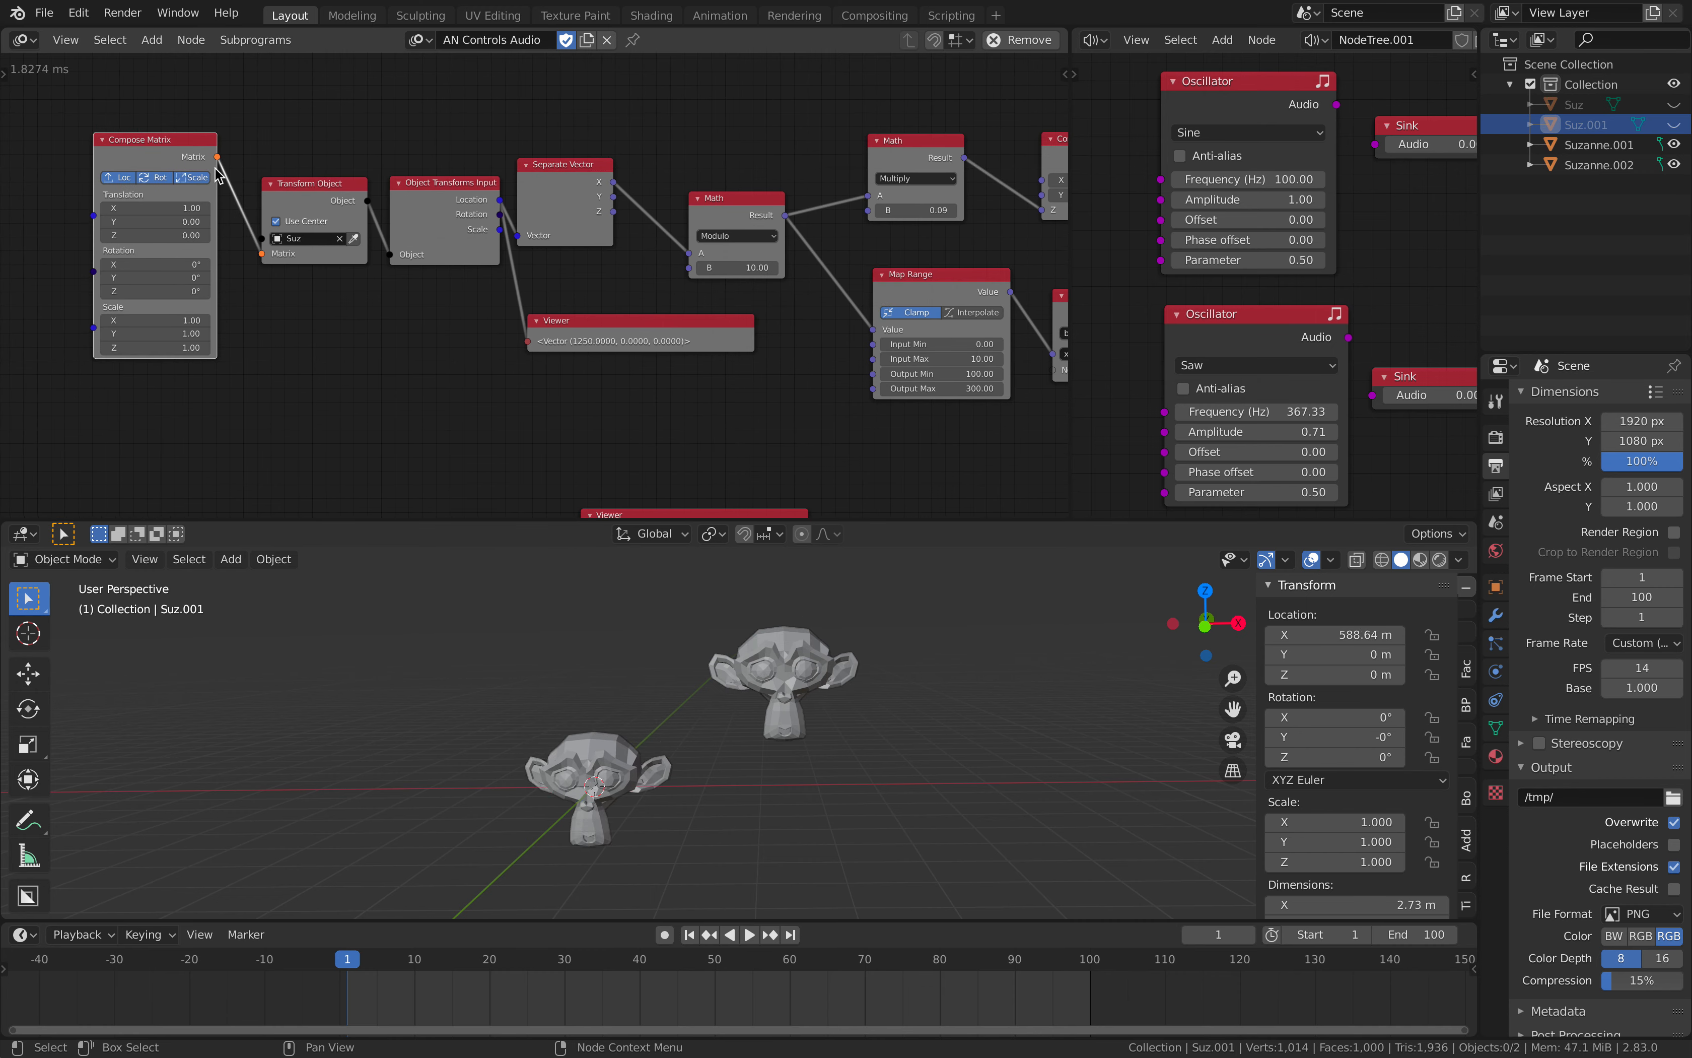
{"action": "middle_click_drag", "start_coordinate": [534, 220], "coordinate": [426, 226]}
{"action": "scroll", "coordinate": [640, 220], "scroll_direction": "up", "scroll_amount": 2}
{"action": "left_click_drag", "start_coordinate": [645, 223], "coordinate": [617, 217]}
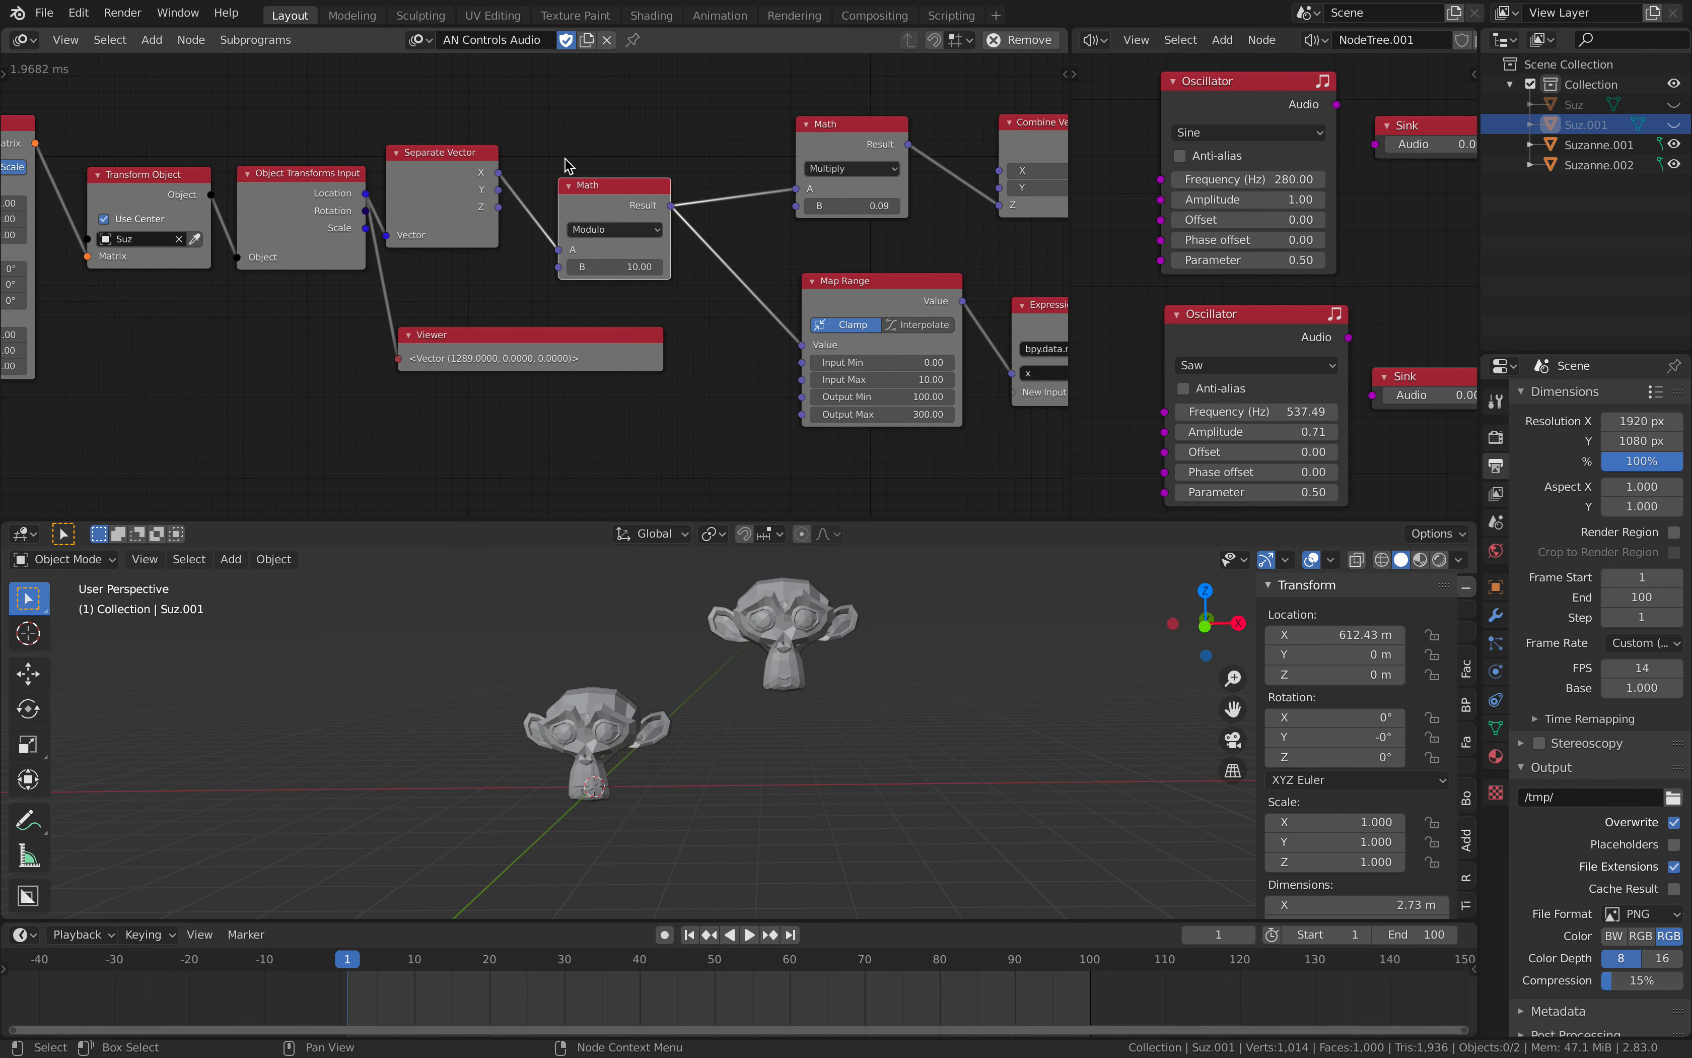
- Connect the Modulo Math node's Result to the Viewer node below it, replacing the location vector input
{"action": "middle_click_drag", "start_coordinate": [596, 180], "coordinate": [412, 171]}
{"action": "scroll", "coordinate": [381, 196], "scroll_direction": "up", "scroll_amount": 1}
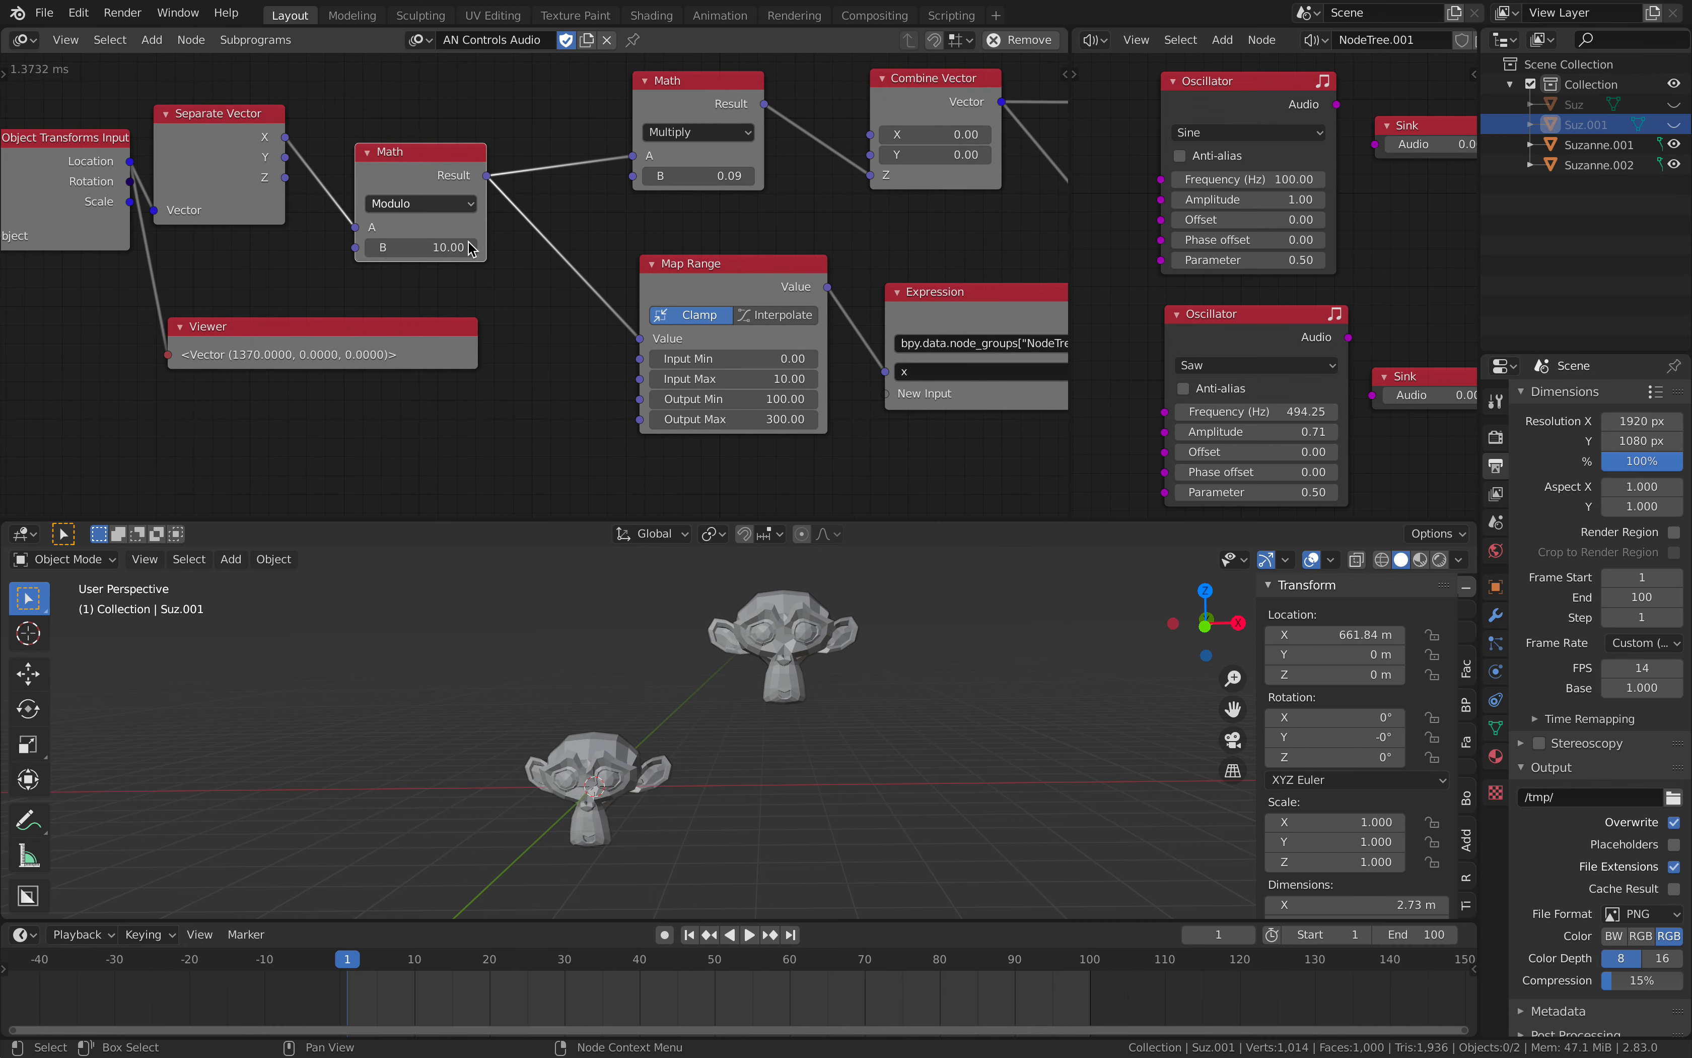
{"action": "left_click_drag", "start_coordinate": [487, 175], "coordinate": [168, 355]}
{"action": "middle_click_drag", "start_coordinate": [229, 329], "coordinate": [415, 297]}
{"action": "scroll", "coordinate": [415, 313], "scroll_direction": "up", "scroll_amount": 2}
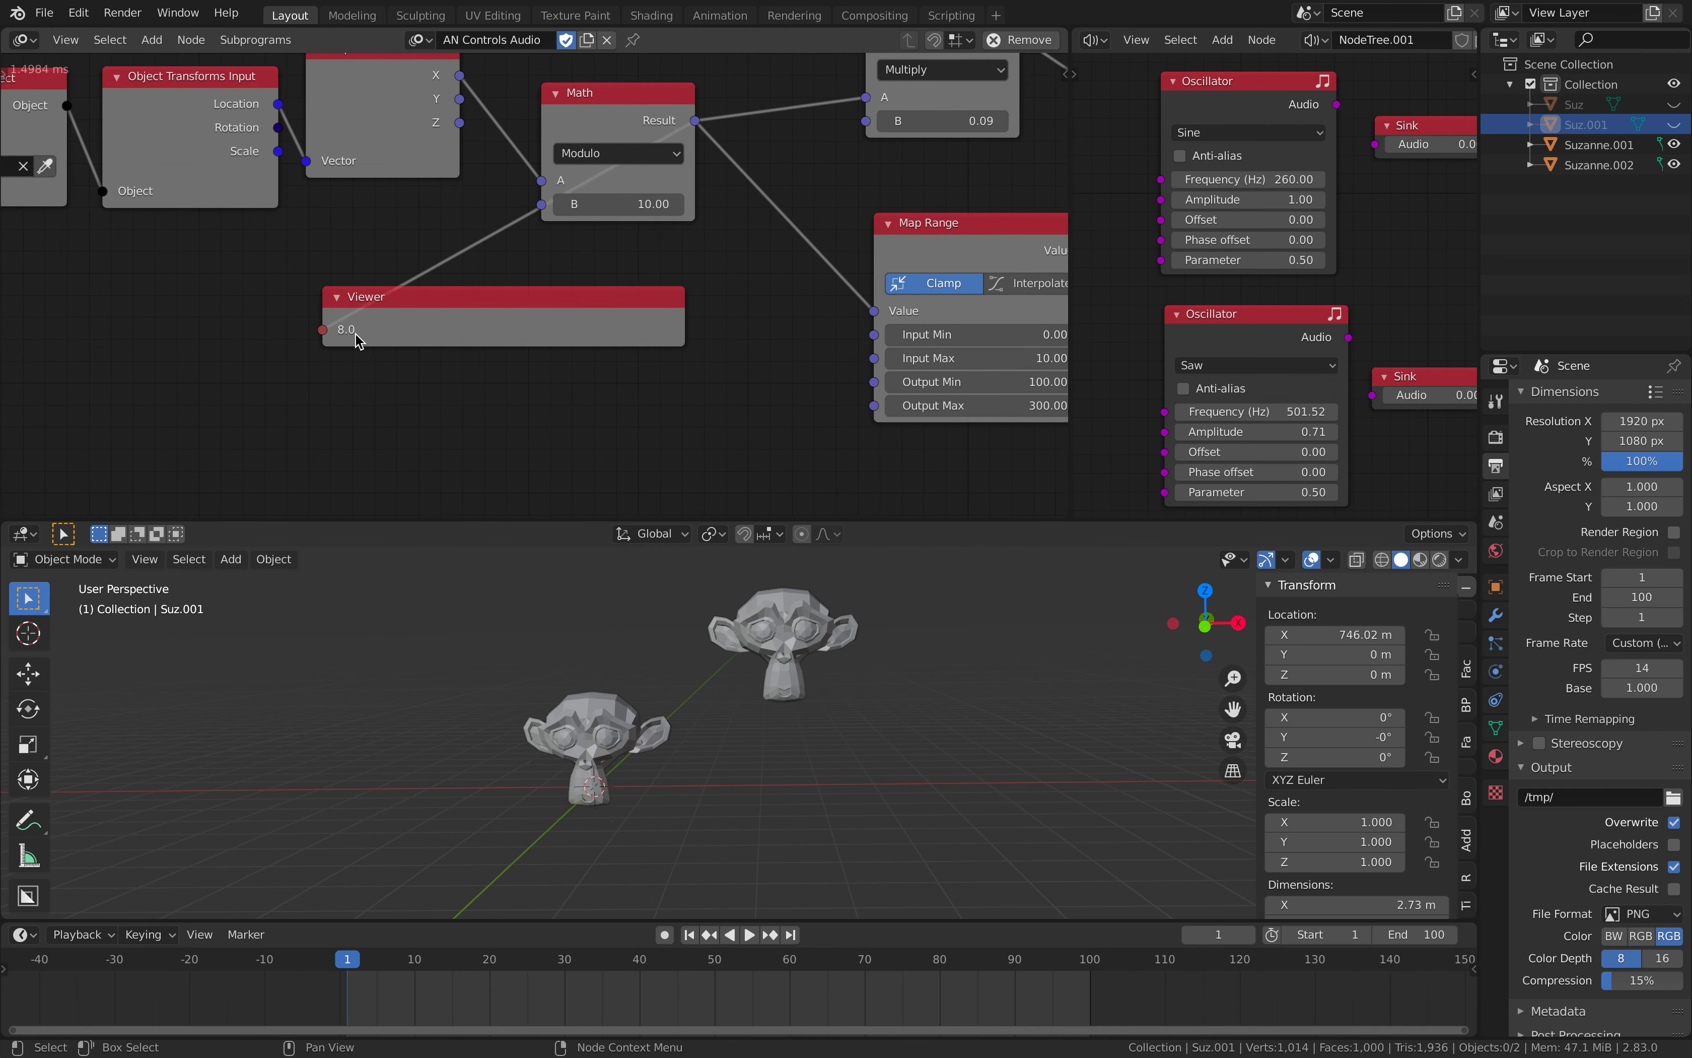
- Set the Map Range node's Input Max to 9
{"action": "middle_click_drag", "start_coordinate": [353, 339], "coordinate": [73, 346]}
{"action": "left_click", "coordinate": [674, 367]}
{"action": "type", "text": "9"}
{"action": "key", "text": "Return"}
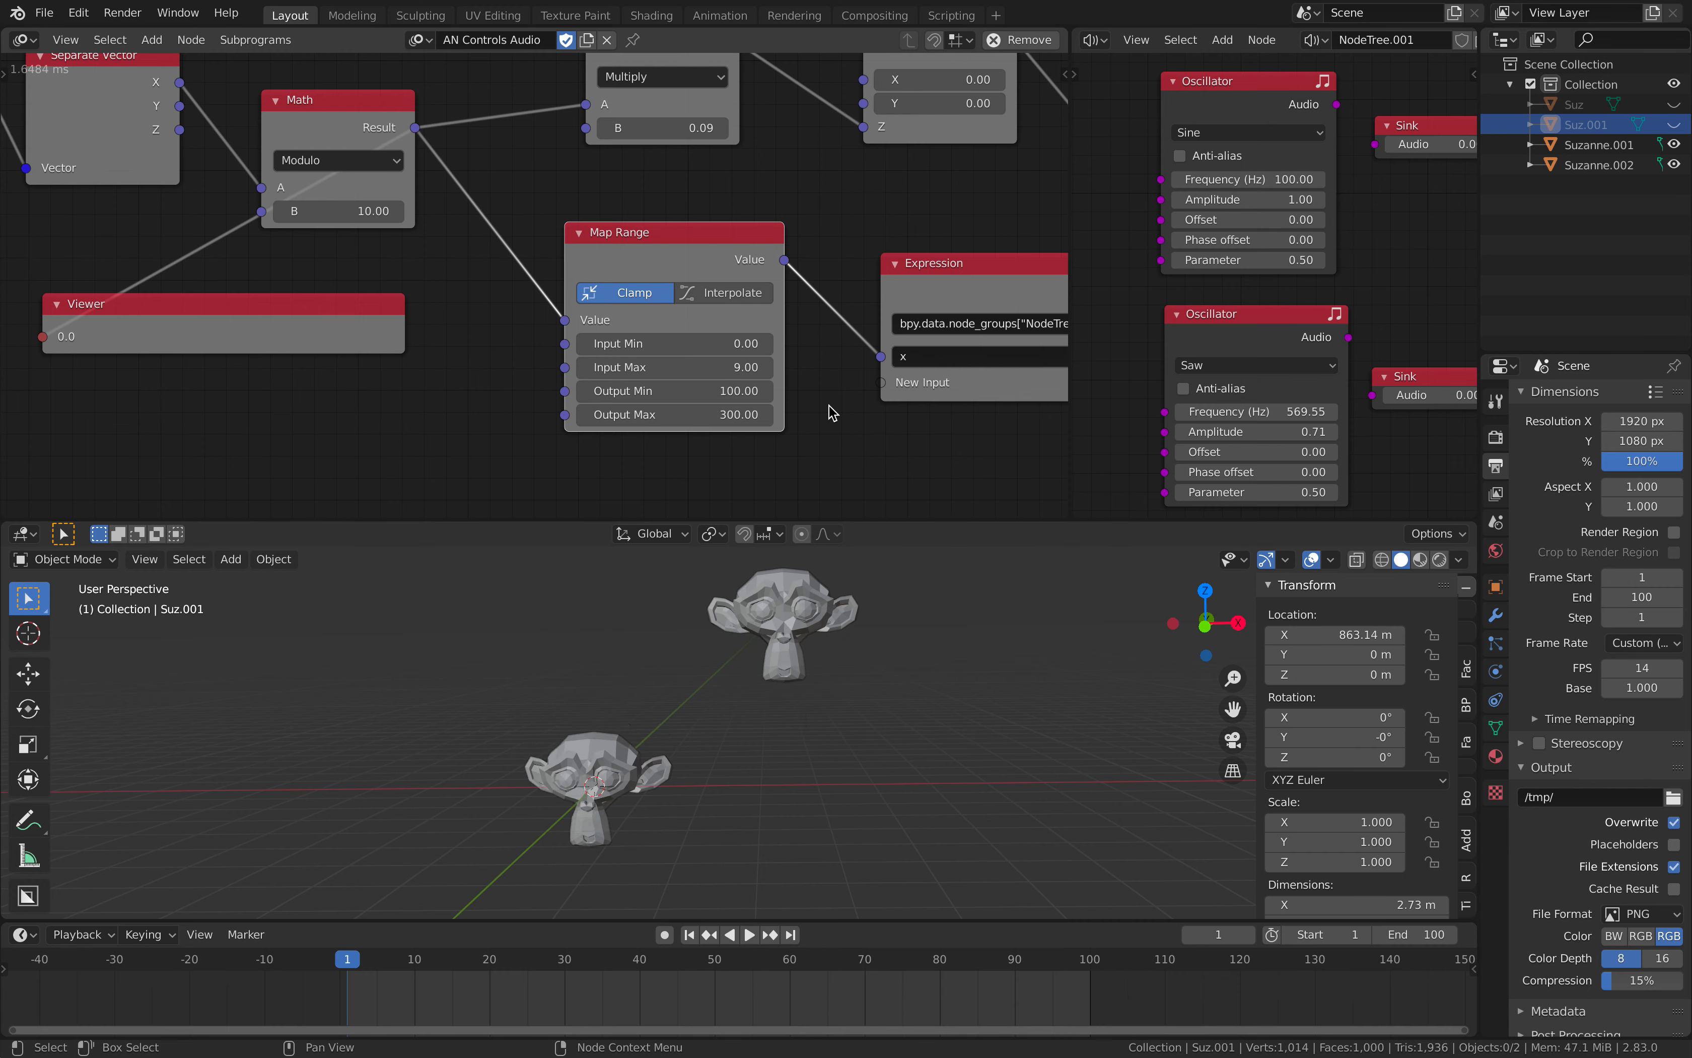
- Move the upper Expression node closer to the Map Range node and narrow it to fit its expression
{"action": "middle_click_drag", "start_coordinate": [832, 412], "coordinate": [441, 381]}
{"action": "left_click_drag", "start_coordinate": [605, 253], "coordinate": [558, 256]}
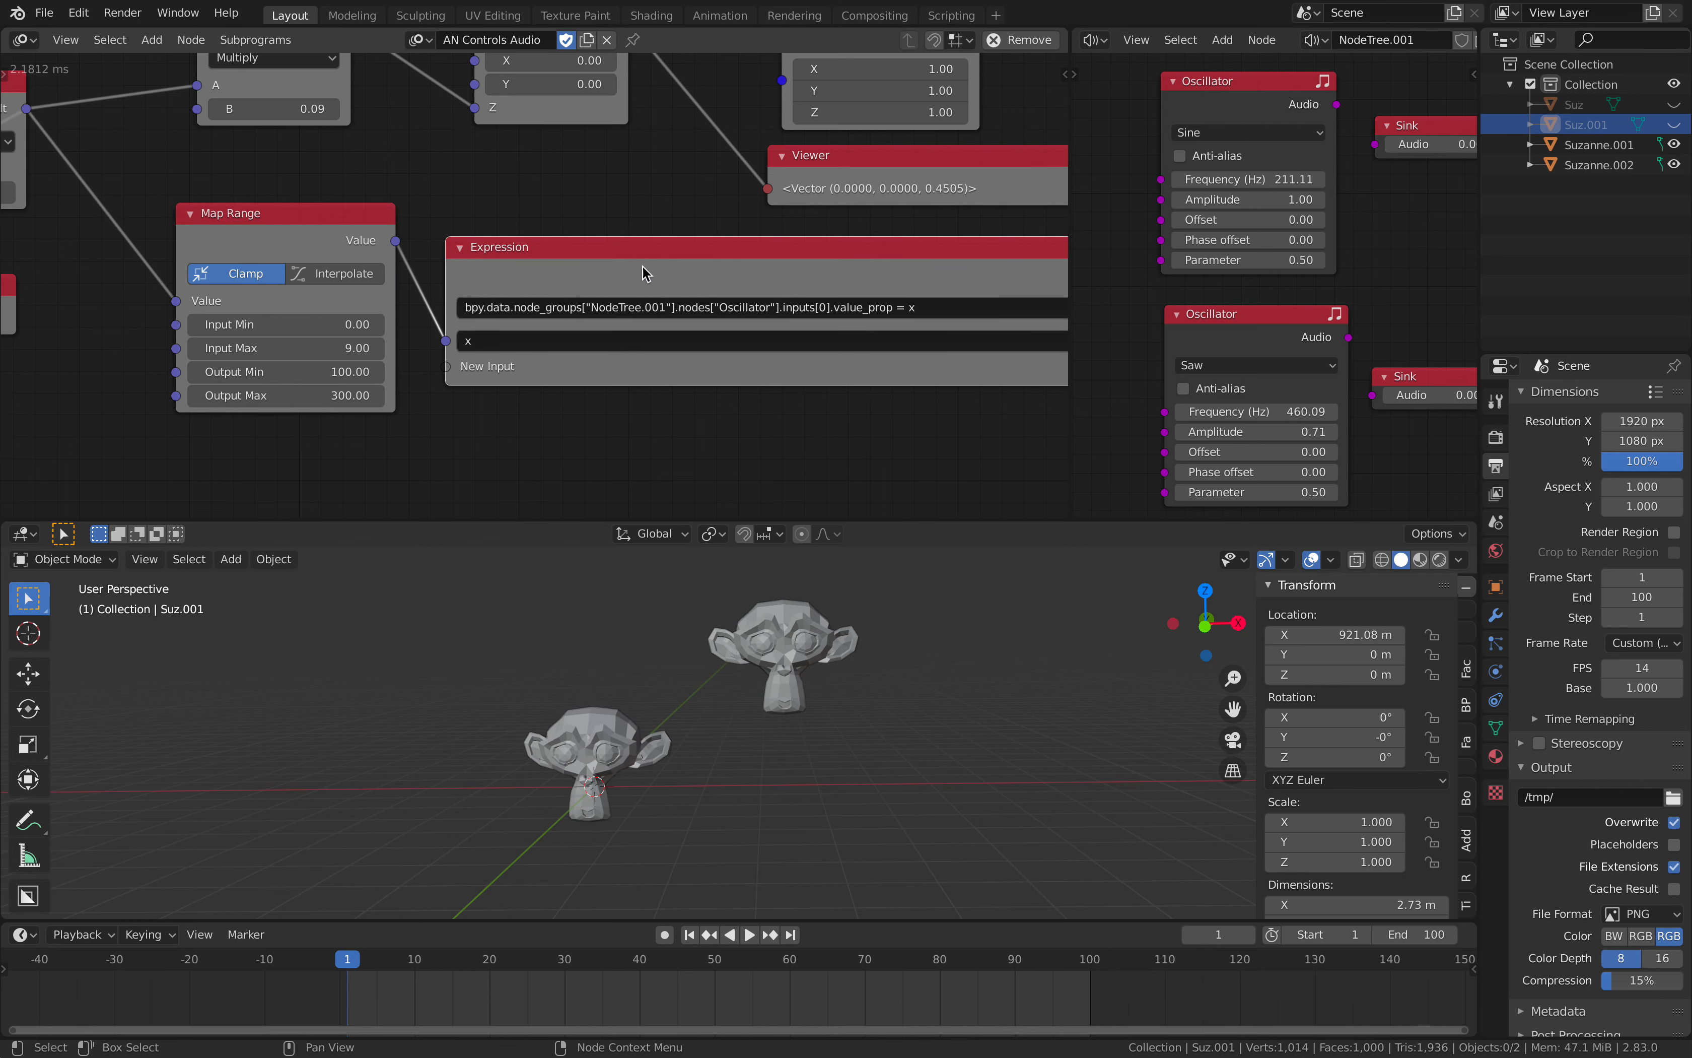
{"action": "middle_click_drag", "start_coordinate": [874, 265], "coordinate": [678, 286]}
{"action": "left_click_drag", "start_coordinate": [966, 276], "coordinate": [837, 277]}
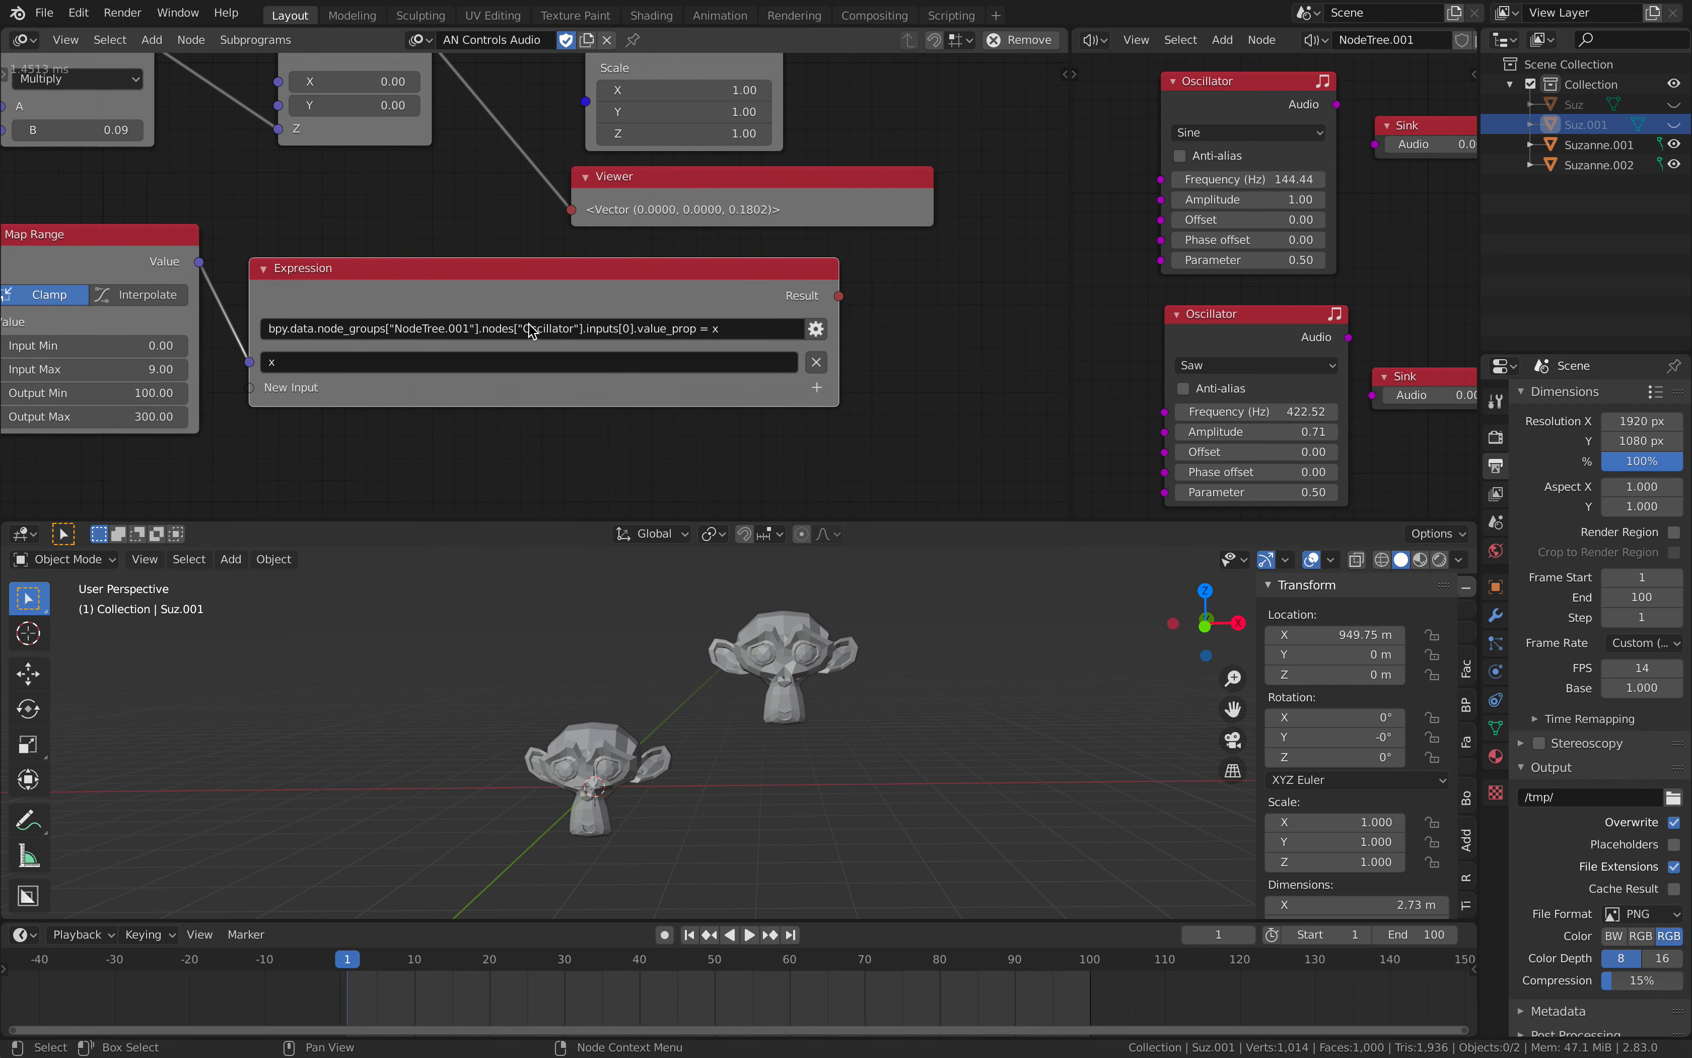
{"action": "middle_click_drag", "start_coordinate": [519, 315], "coordinate": [581, 338]}
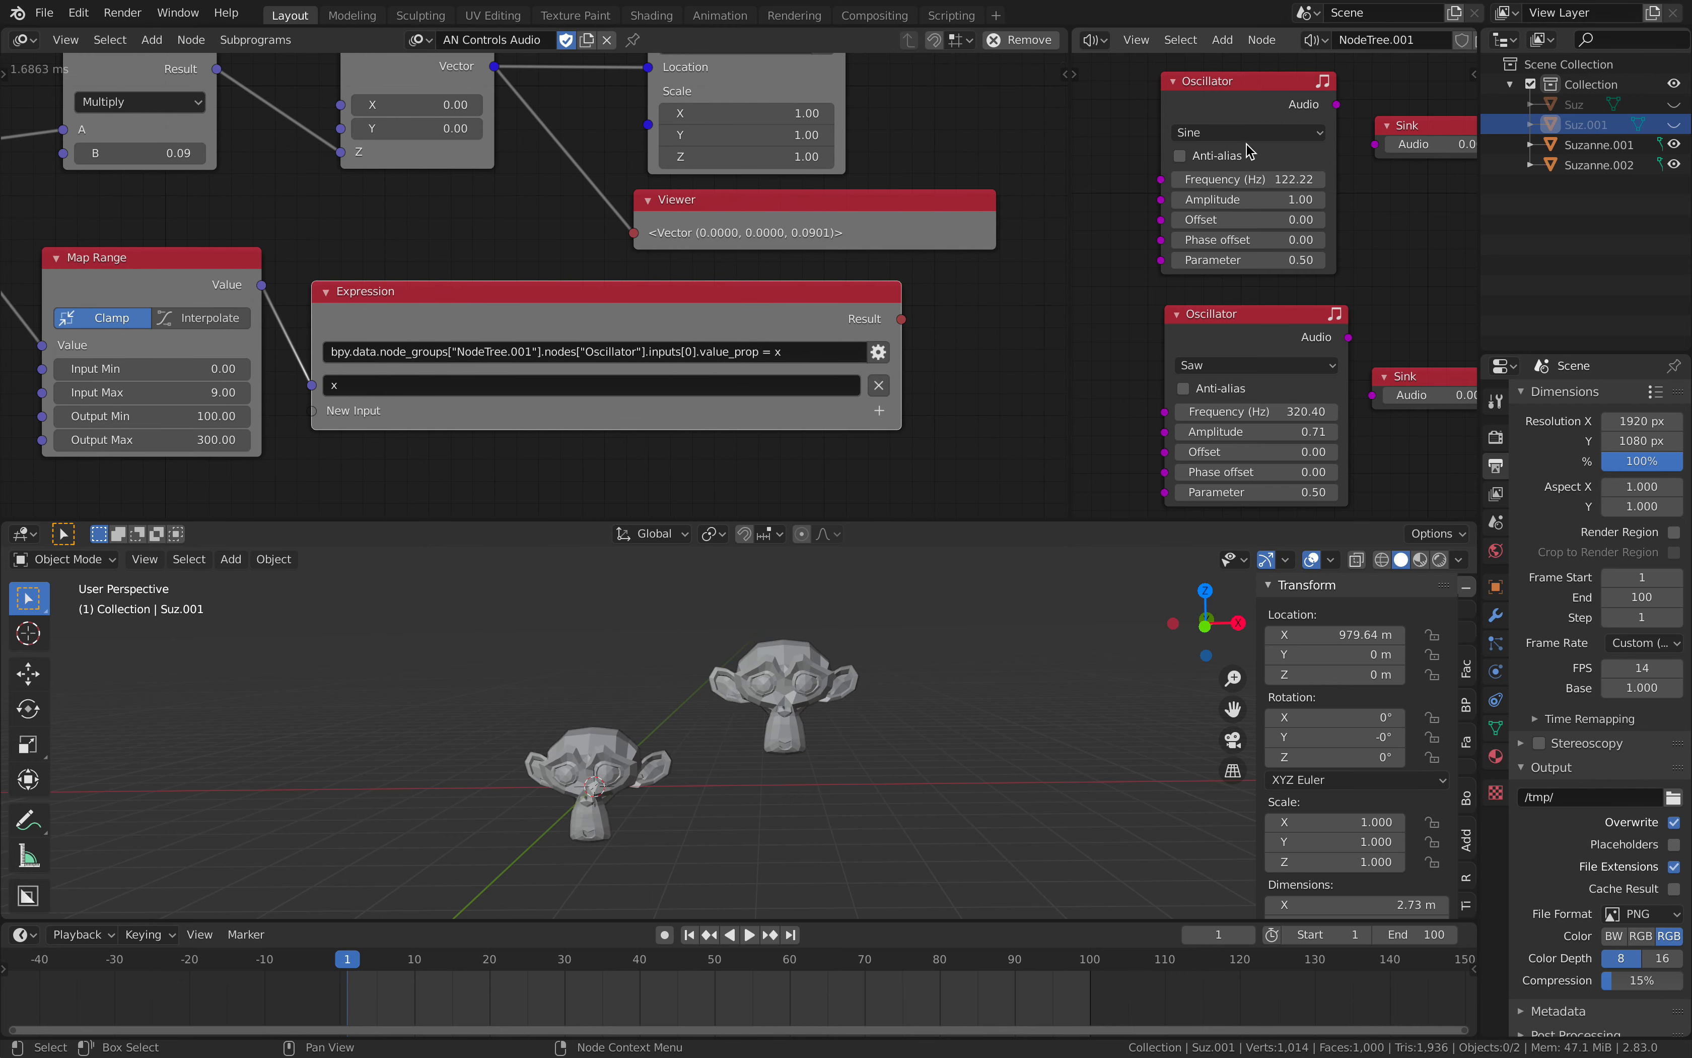
- Connect the Sine Oscillator's Audio output to its Sink node
{"action": "left_click_drag", "start_coordinate": [1336, 104], "coordinate": [1372, 144]}
{"action": "middle_click_drag", "start_coordinate": [398, 225], "coordinate": [581, 196]}
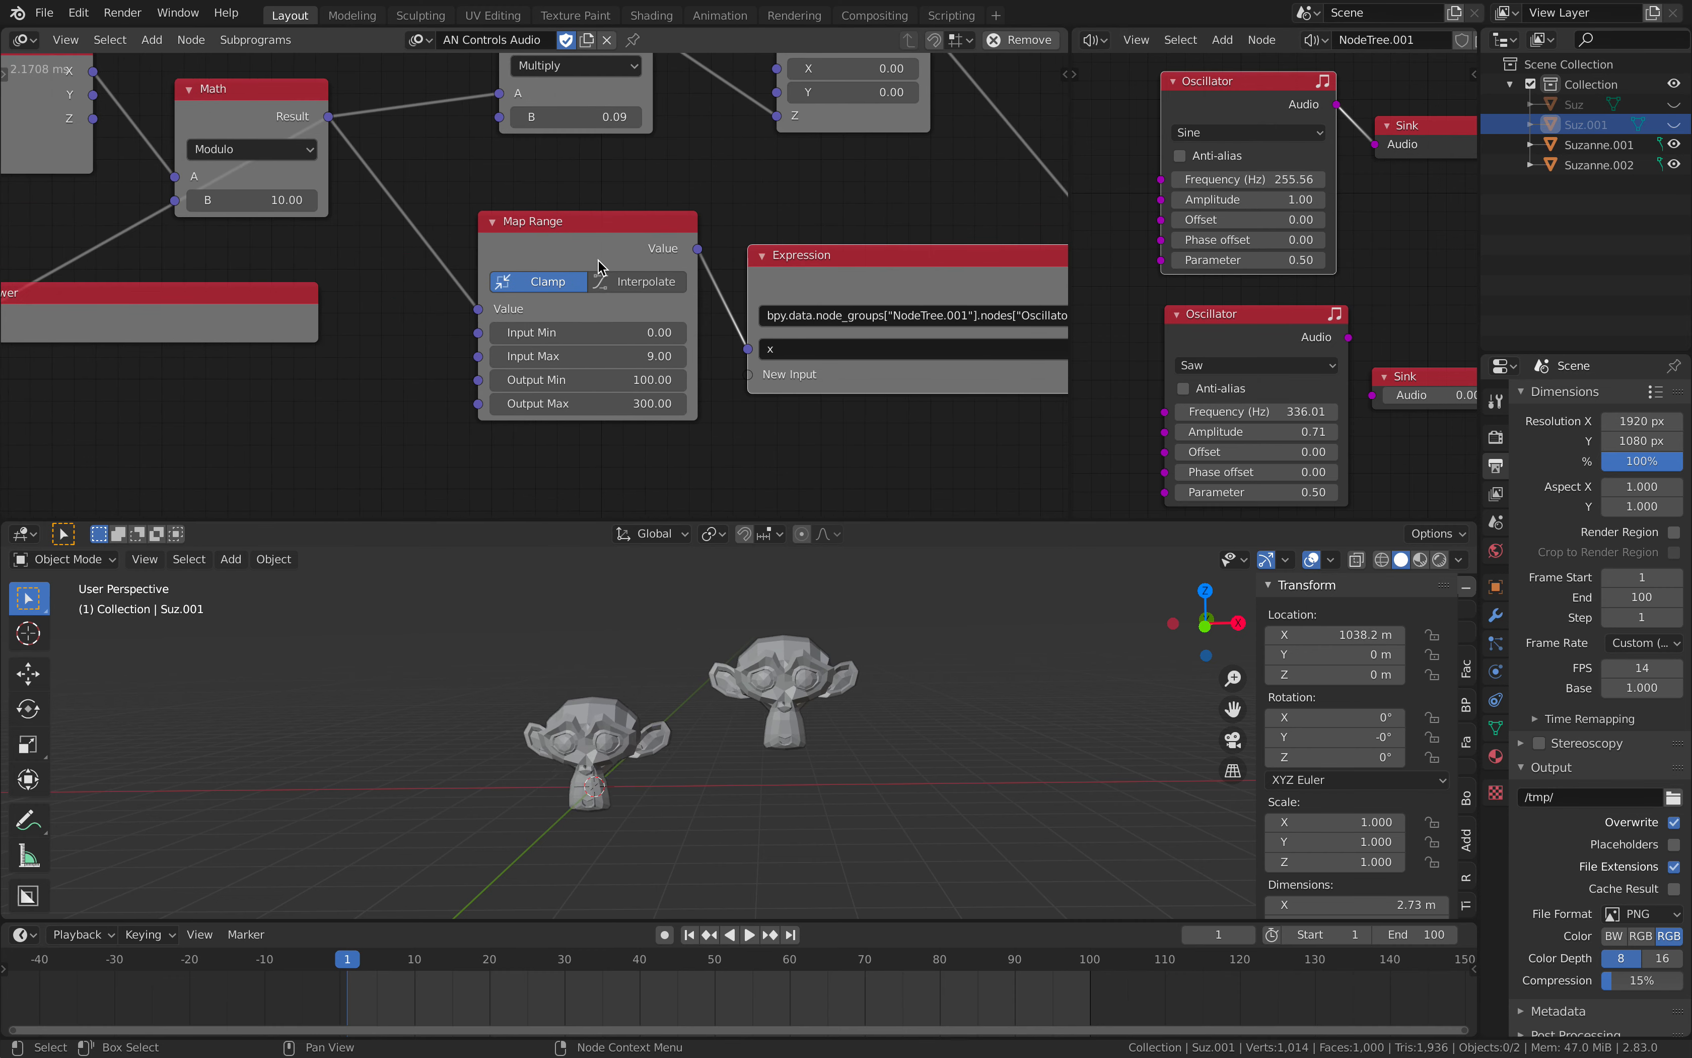
- Try X translations of 0.82 and 21.28 in Suz's Compose Matrix node, with Suz selected to monitor its location
{"action": "middle_click_drag", "start_coordinate": [486, 258], "coordinate": [633, 267]}
{"action": "middle_click_drag", "start_coordinate": [291, 232], "coordinate": [557, 255]}
{"action": "middle_click_drag", "start_coordinate": [158, 212], "coordinate": [686, 255]}
{"action": "left_click_drag", "start_coordinate": [336, 189], "coordinate": [244, 185]}
{"action": "left_click", "coordinate": [1578, 105]}
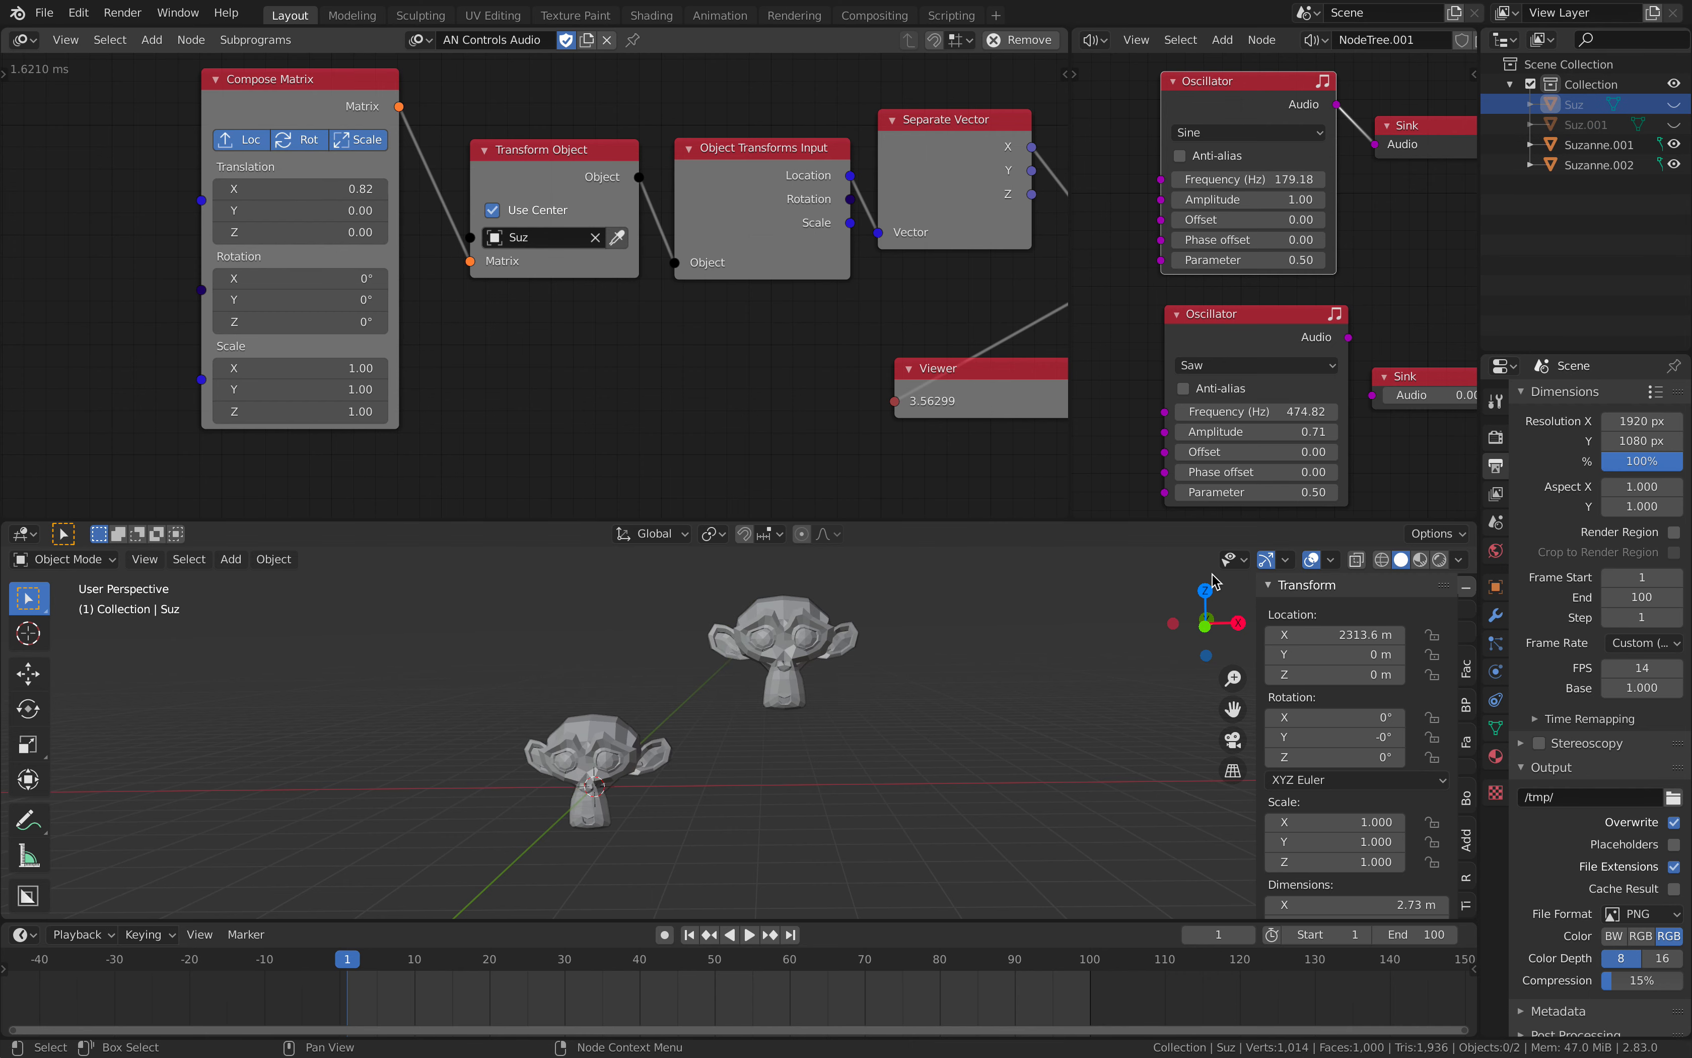
{"action": "left_click_drag", "start_coordinate": [346, 188], "coordinate": [563, 188]}
{"action": "left_click_drag", "start_coordinate": [364, 190], "coordinate": [420, 189]}
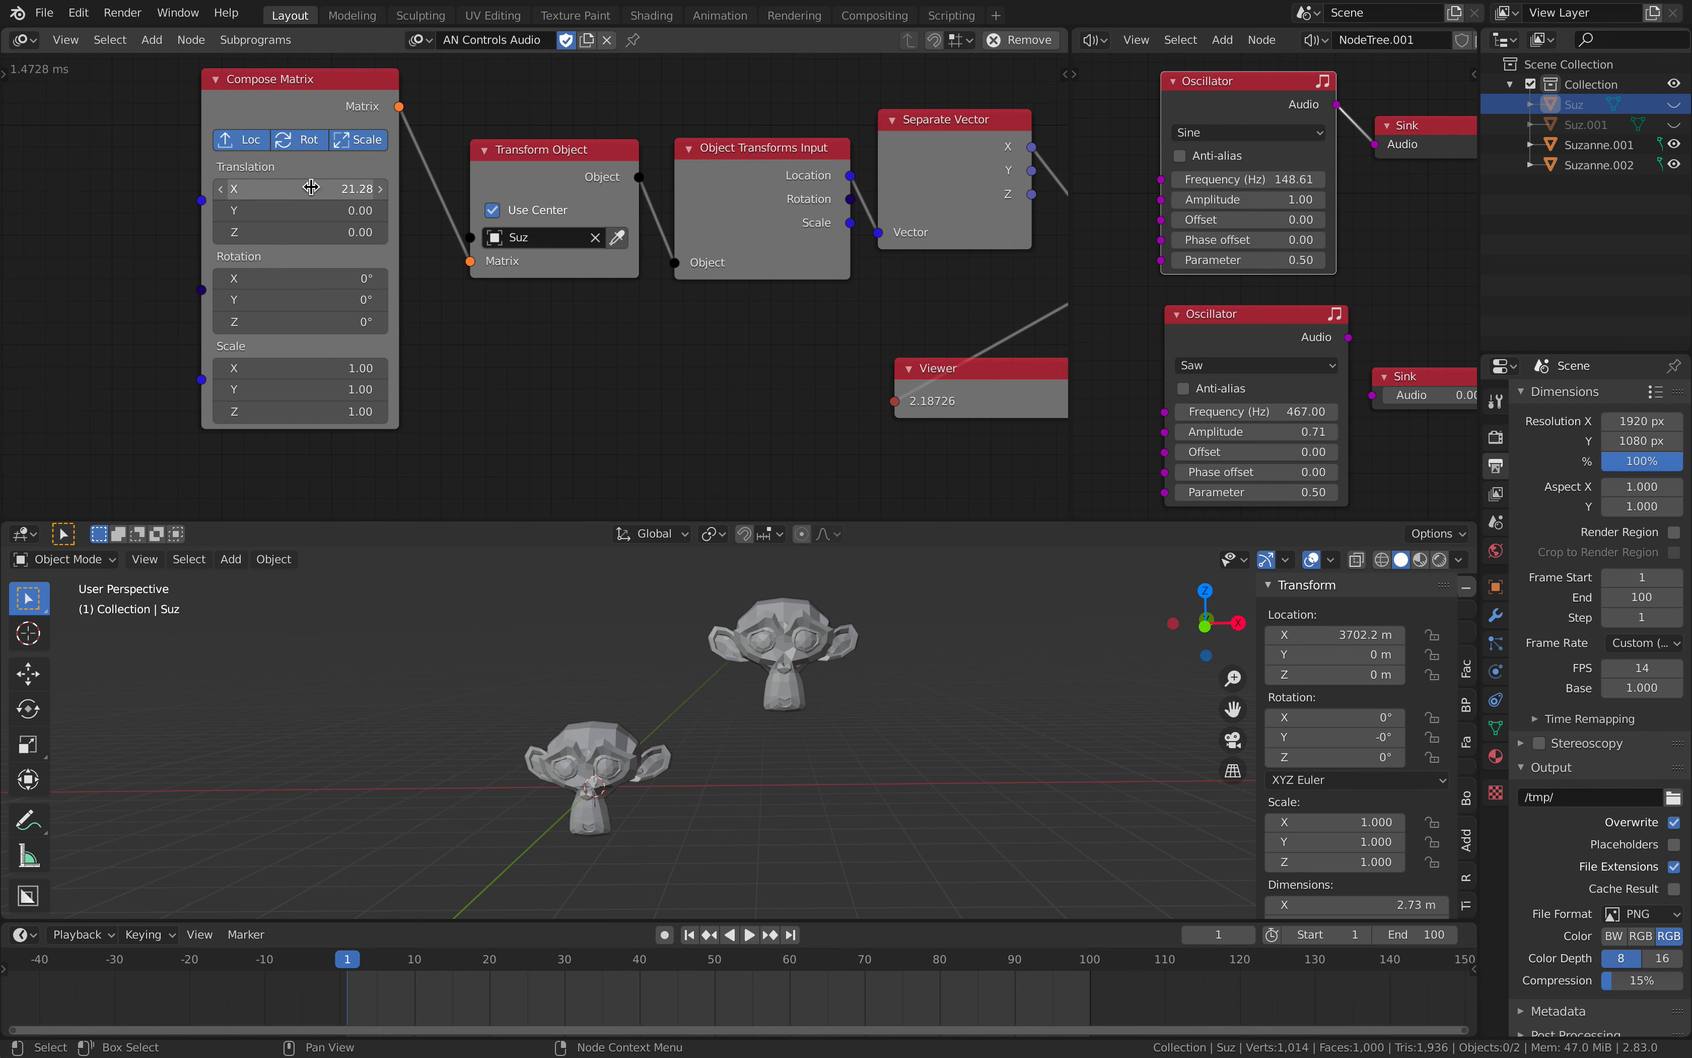
- Set the X translation in Suz's Compose Matrix node to 1, and then reduce it to 0.2
{"action": "left_click", "coordinate": [311, 187]}
{"action": "type", "text": "1"}
{"action": "key", "text": "Return"}
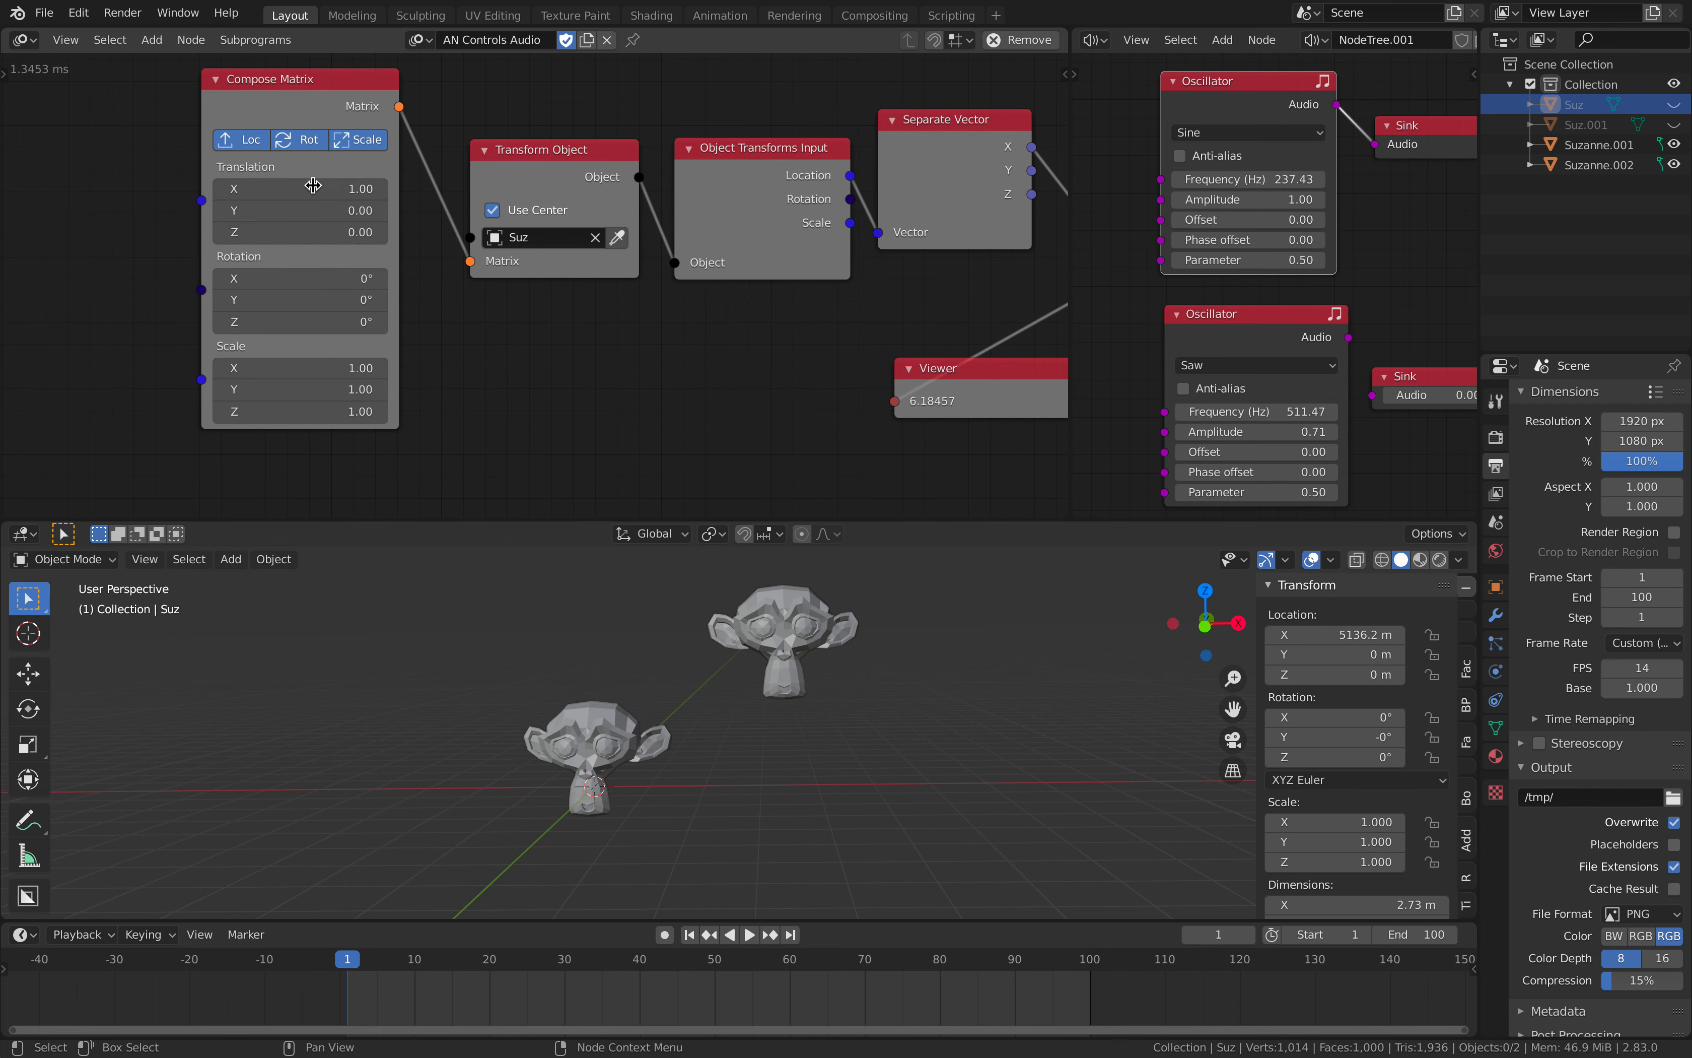
{"action": "type", "text": ".2"}
{"action": "key", "text": "Return"}
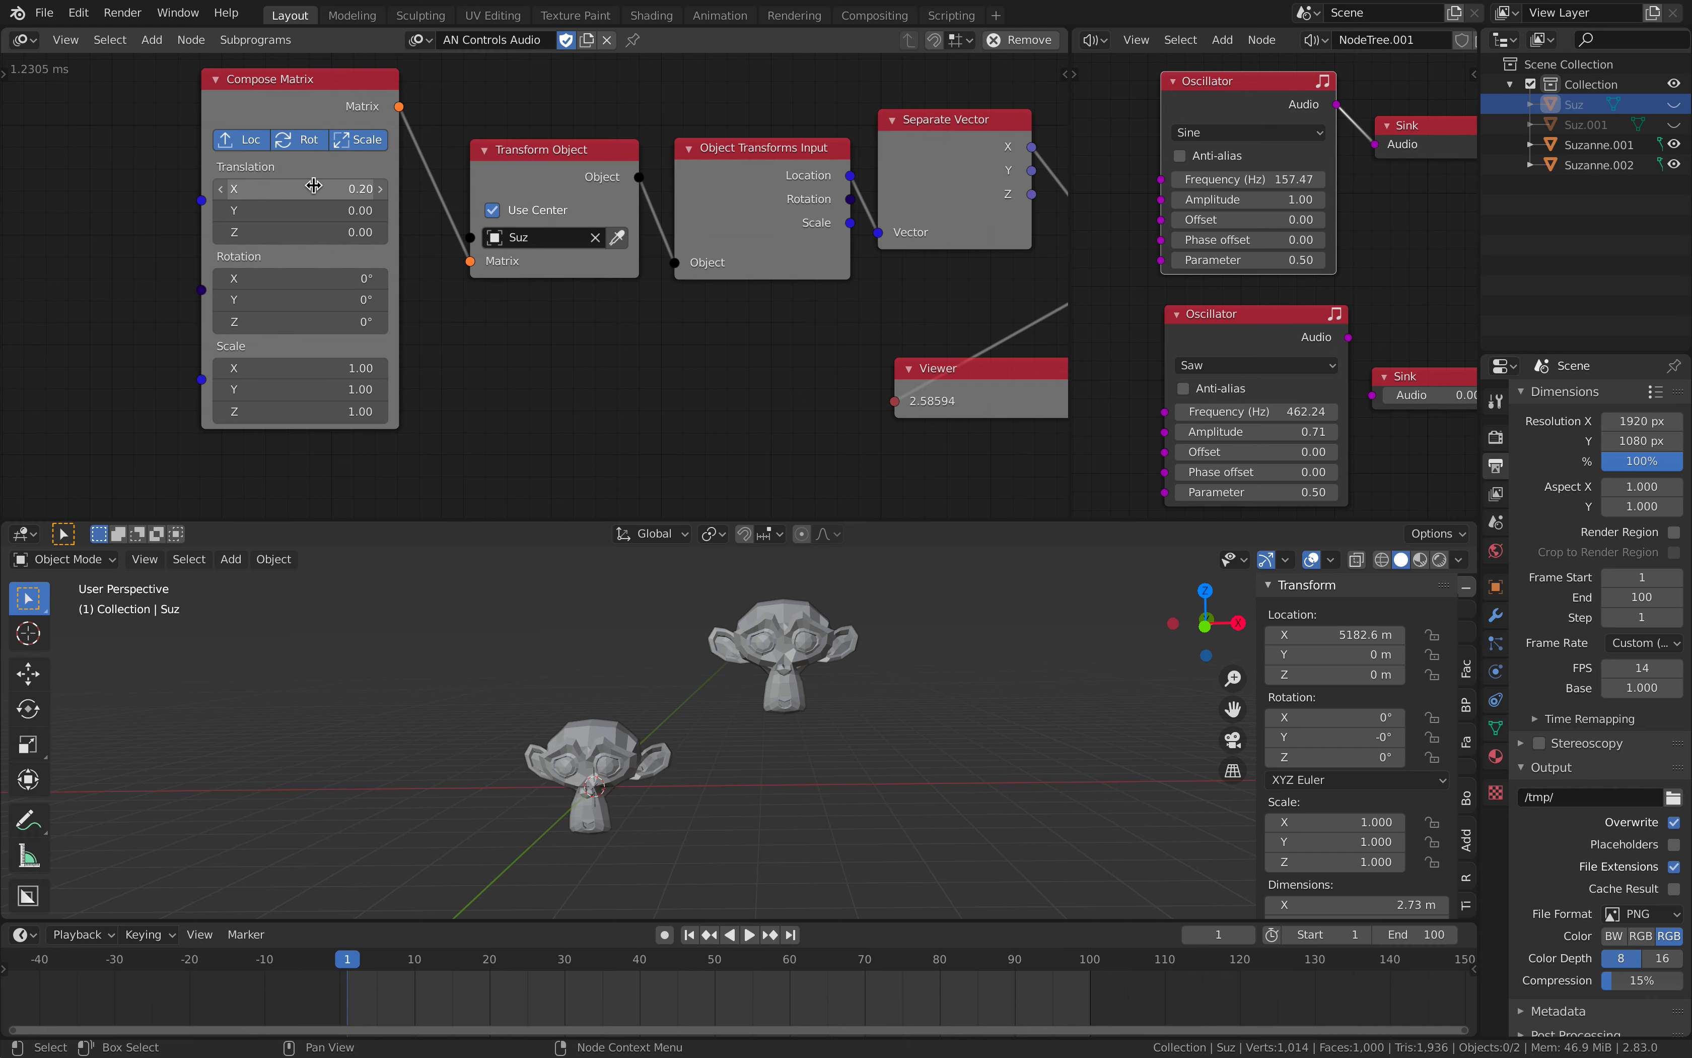
- Examine the Saw Oscillator's settings and the lower node chain that takes its input from Suz.001
{"action": "middle_click_drag", "start_coordinate": [647, 355], "coordinate": [342, 298]}
{"action": "scroll", "coordinate": [506, 364], "scroll_direction": "down", "scroll_amount": 2}
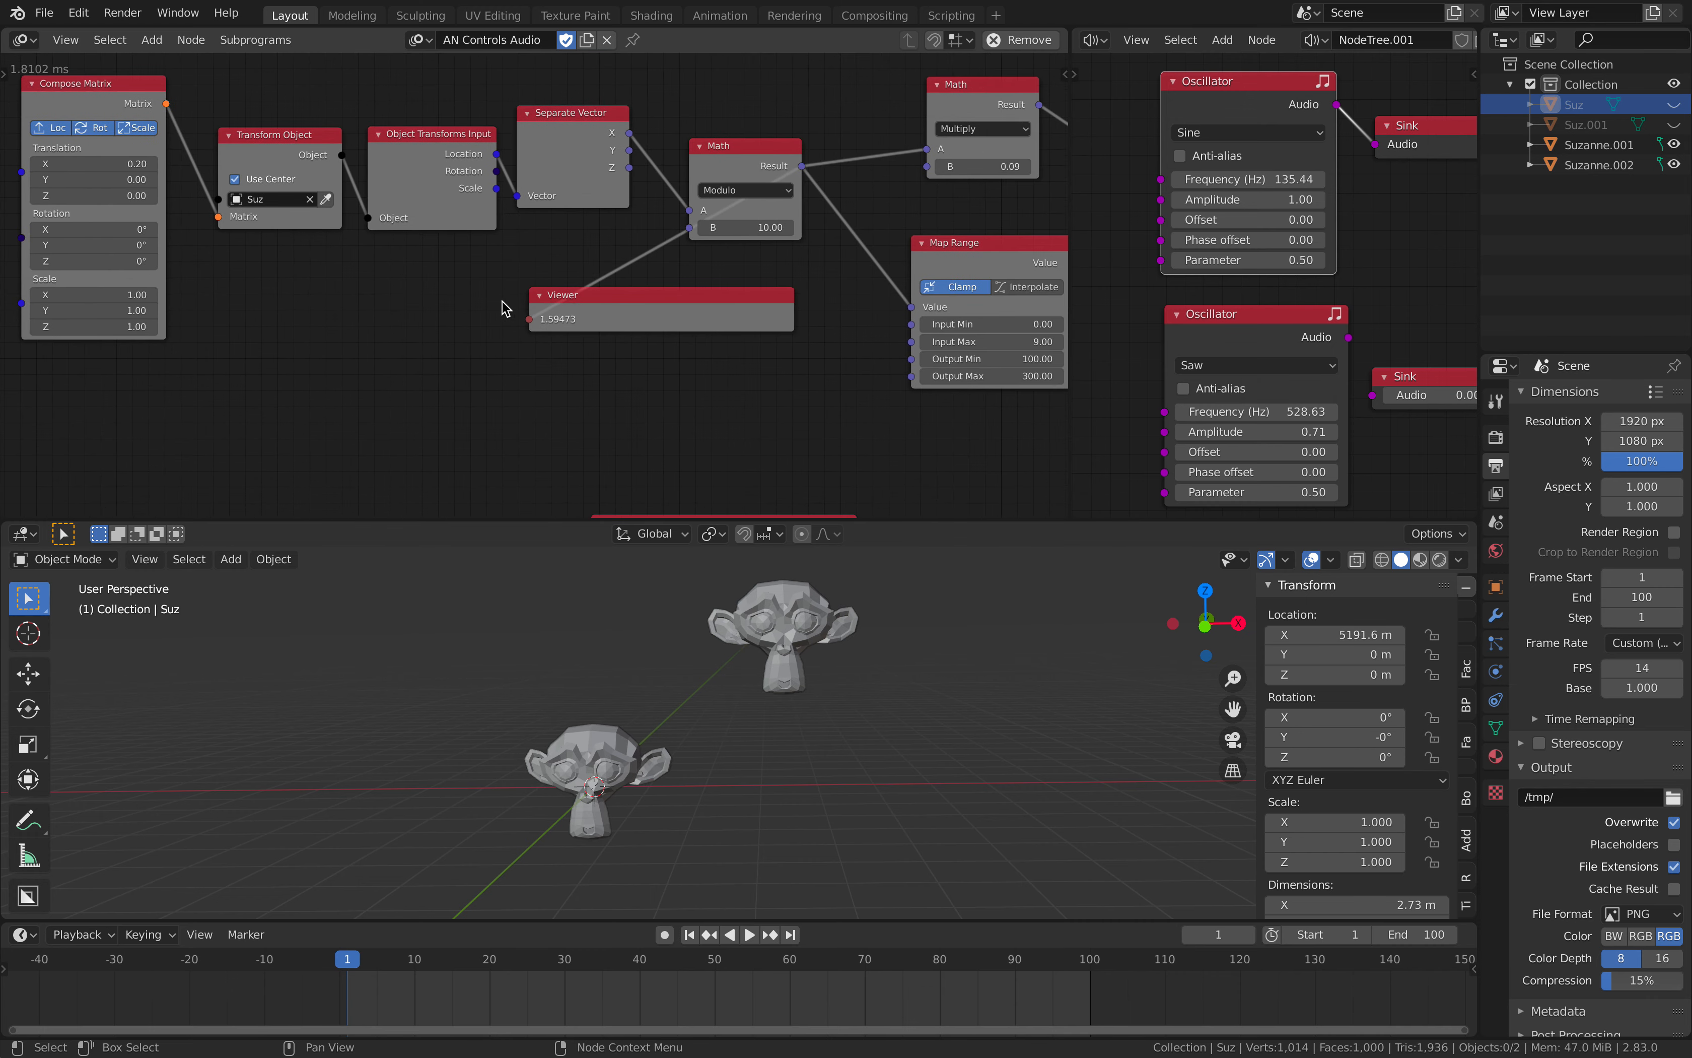
{"action": "scroll", "coordinate": [1385, 317], "scroll_direction": "down", "scroll_amount": 1, "text": "shift"}
{"action": "left_click_drag", "start_coordinate": [1345, 301], "coordinate": [1369, 362]}
{"action": "left_click_drag", "start_coordinate": [1400, 288], "coordinate": [1395, 301]}
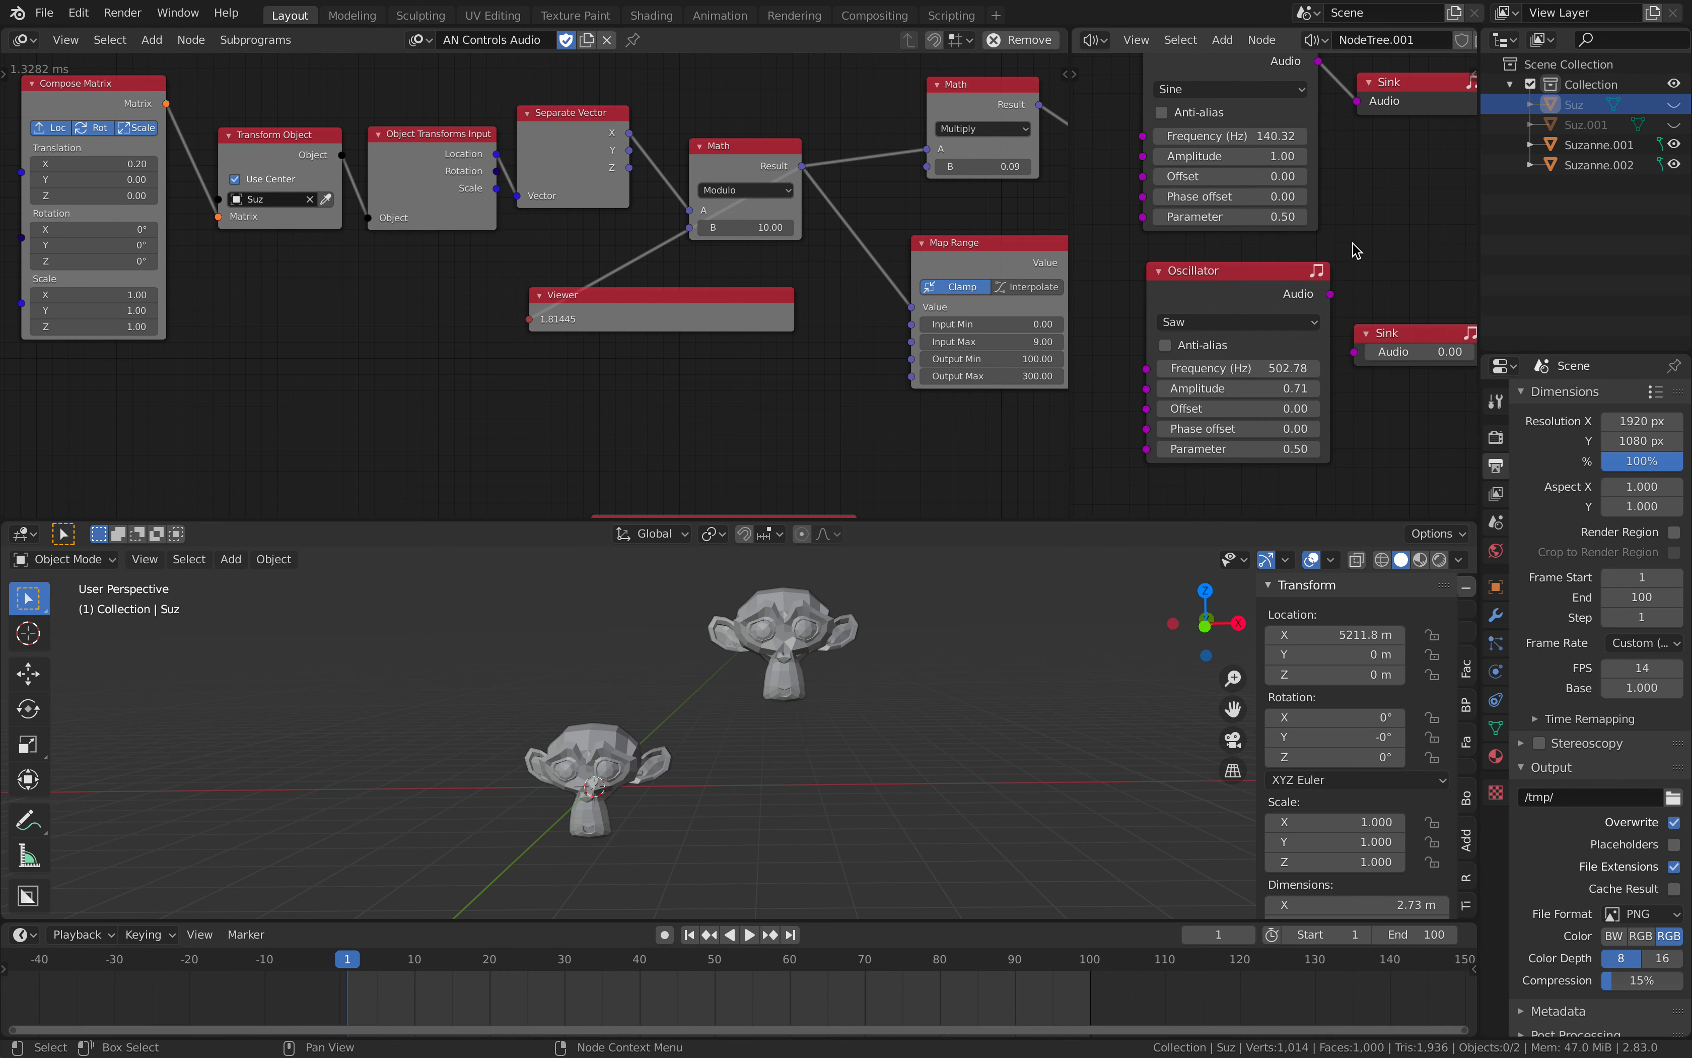
{"action": "scroll", "coordinate": [1364, 336], "scroll_direction": "up", "scroll_amount": 1}
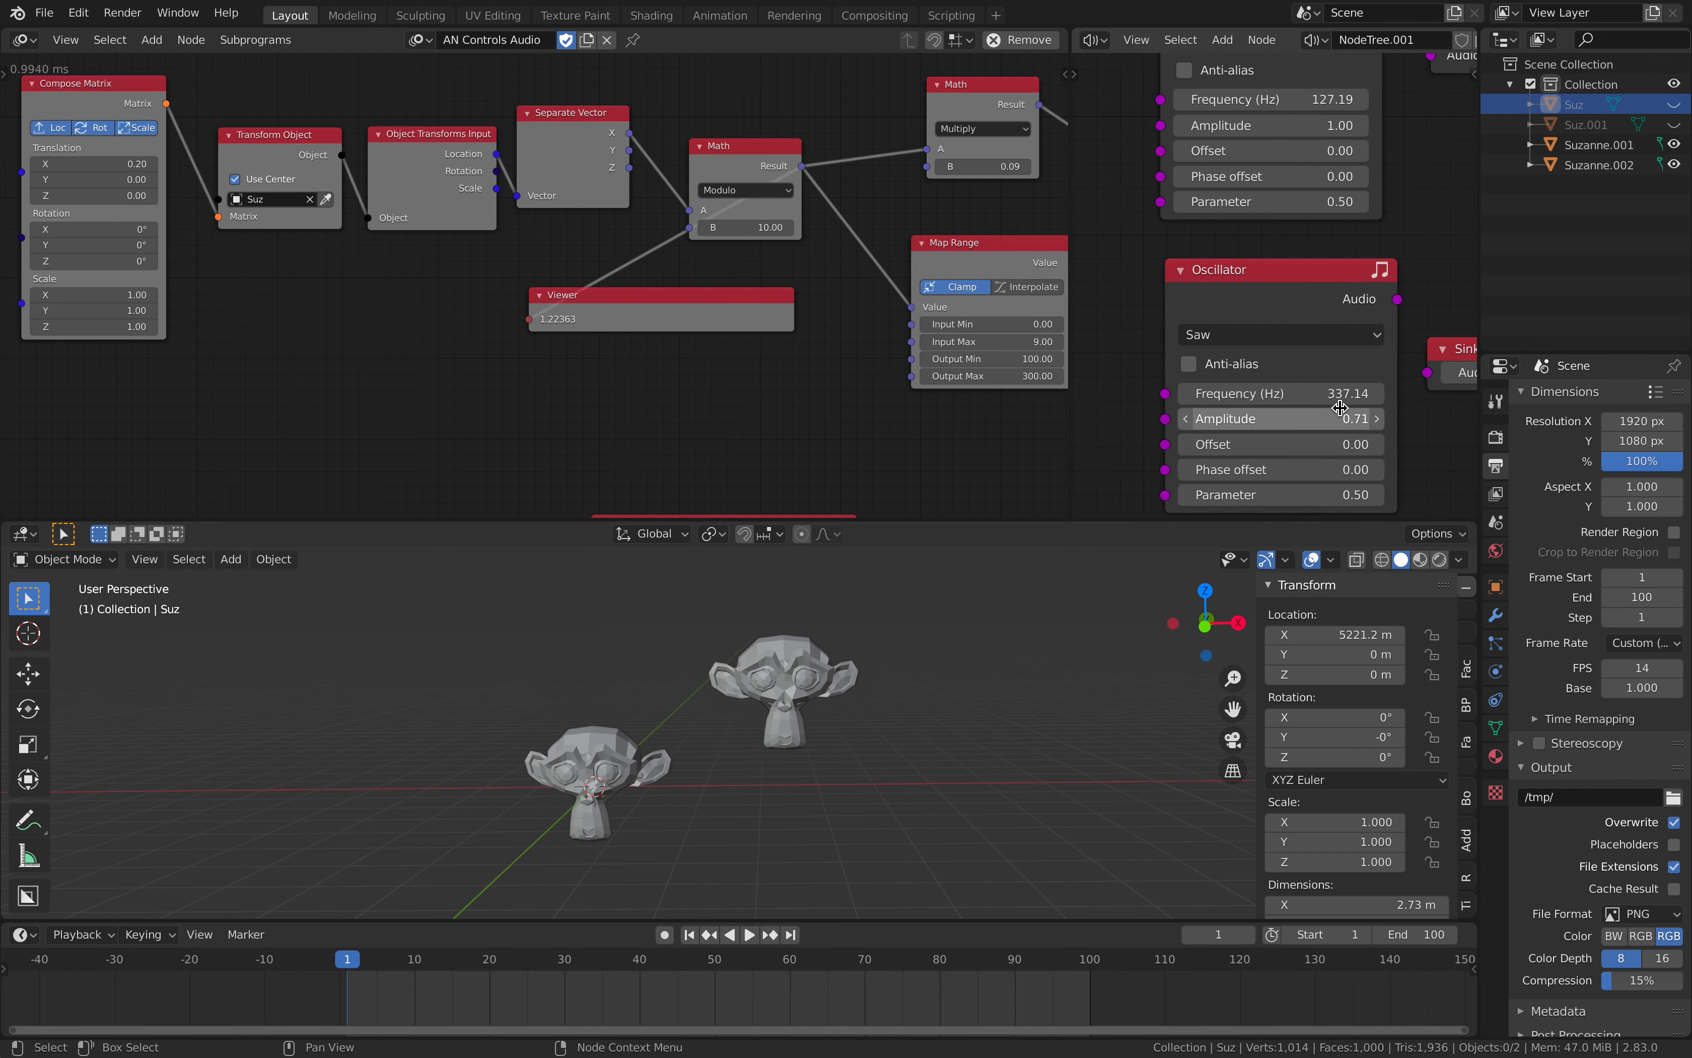
{"action": "middle_click_drag", "start_coordinate": [975, 293], "coordinate": [902, 66]}
{"action": "scroll", "coordinate": [828, 228], "scroll_direction": "down", "scroll_amount": 1}
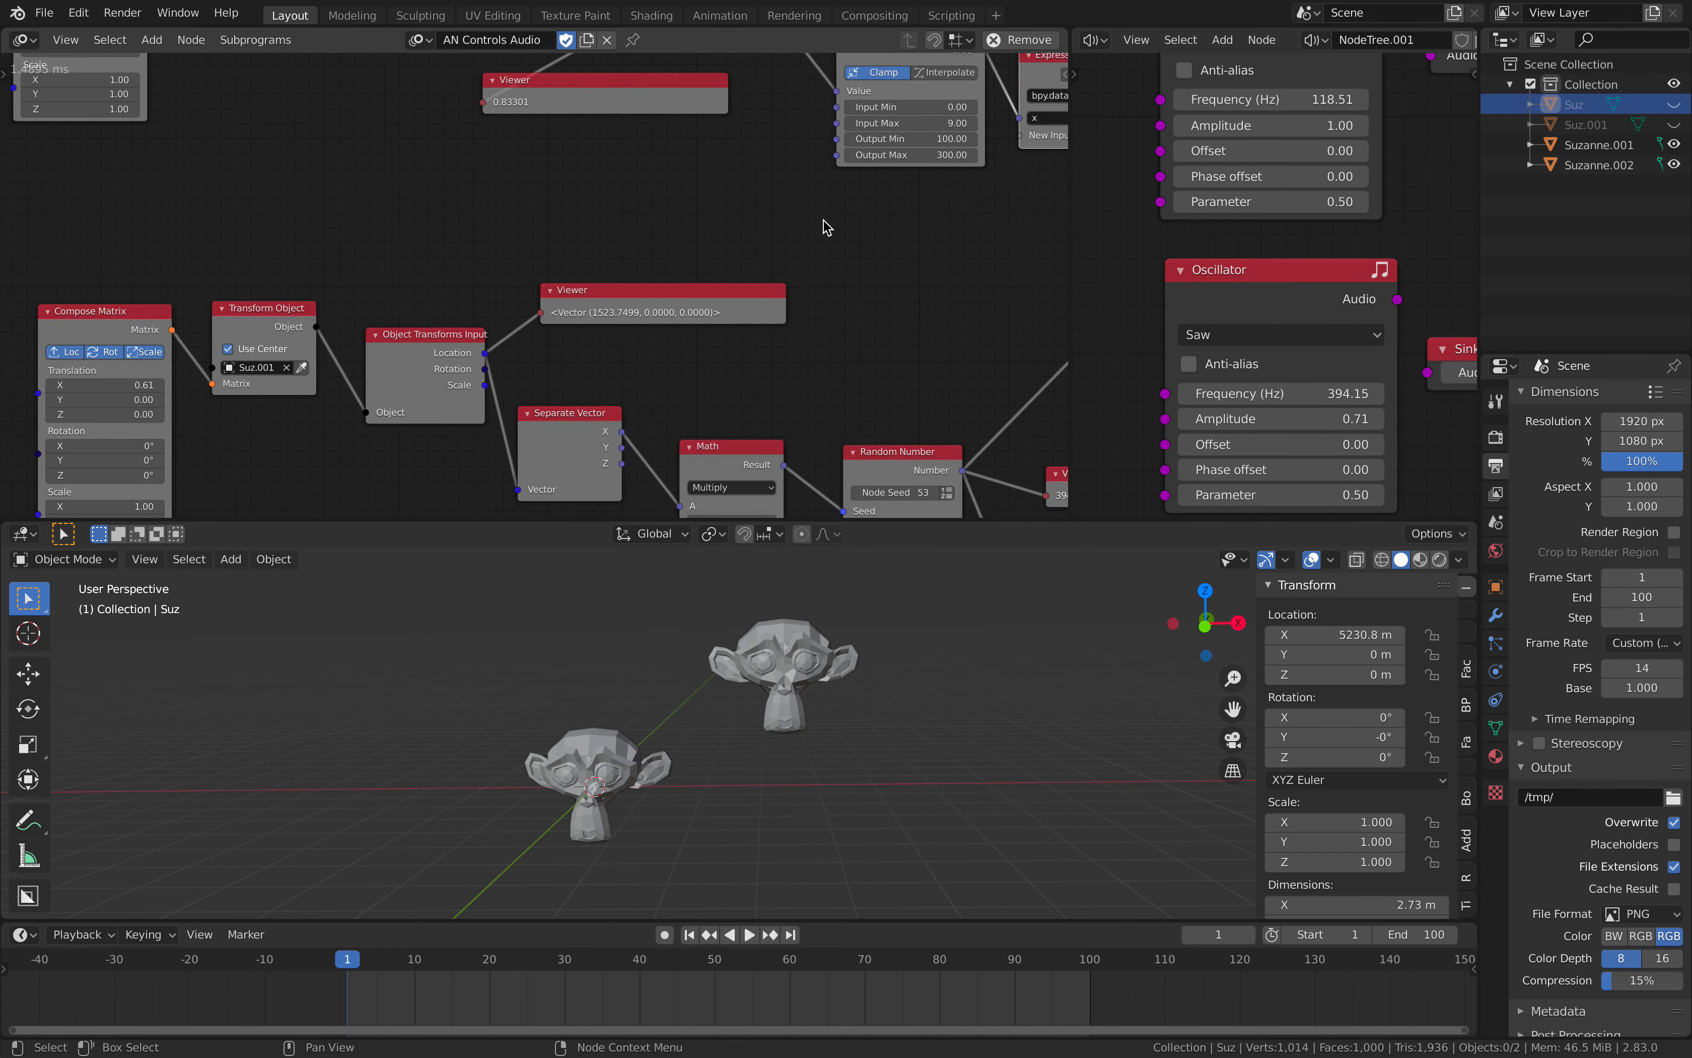
{"action": "middle_click_drag", "start_coordinate": [823, 221], "coordinate": [799, 76]}
- Move the lower chain's Multiply Math node slightly closer to its Separate Vector node
{"action": "left_click_drag", "start_coordinate": [689, 308], "coordinate": [671, 302]}
{"action": "middle_click_drag", "start_coordinate": [697, 272], "coordinate": [614, 263]}
{"action": "scroll", "coordinate": [727, 349], "scroll_direction": "up", "scroll_amount": 2}
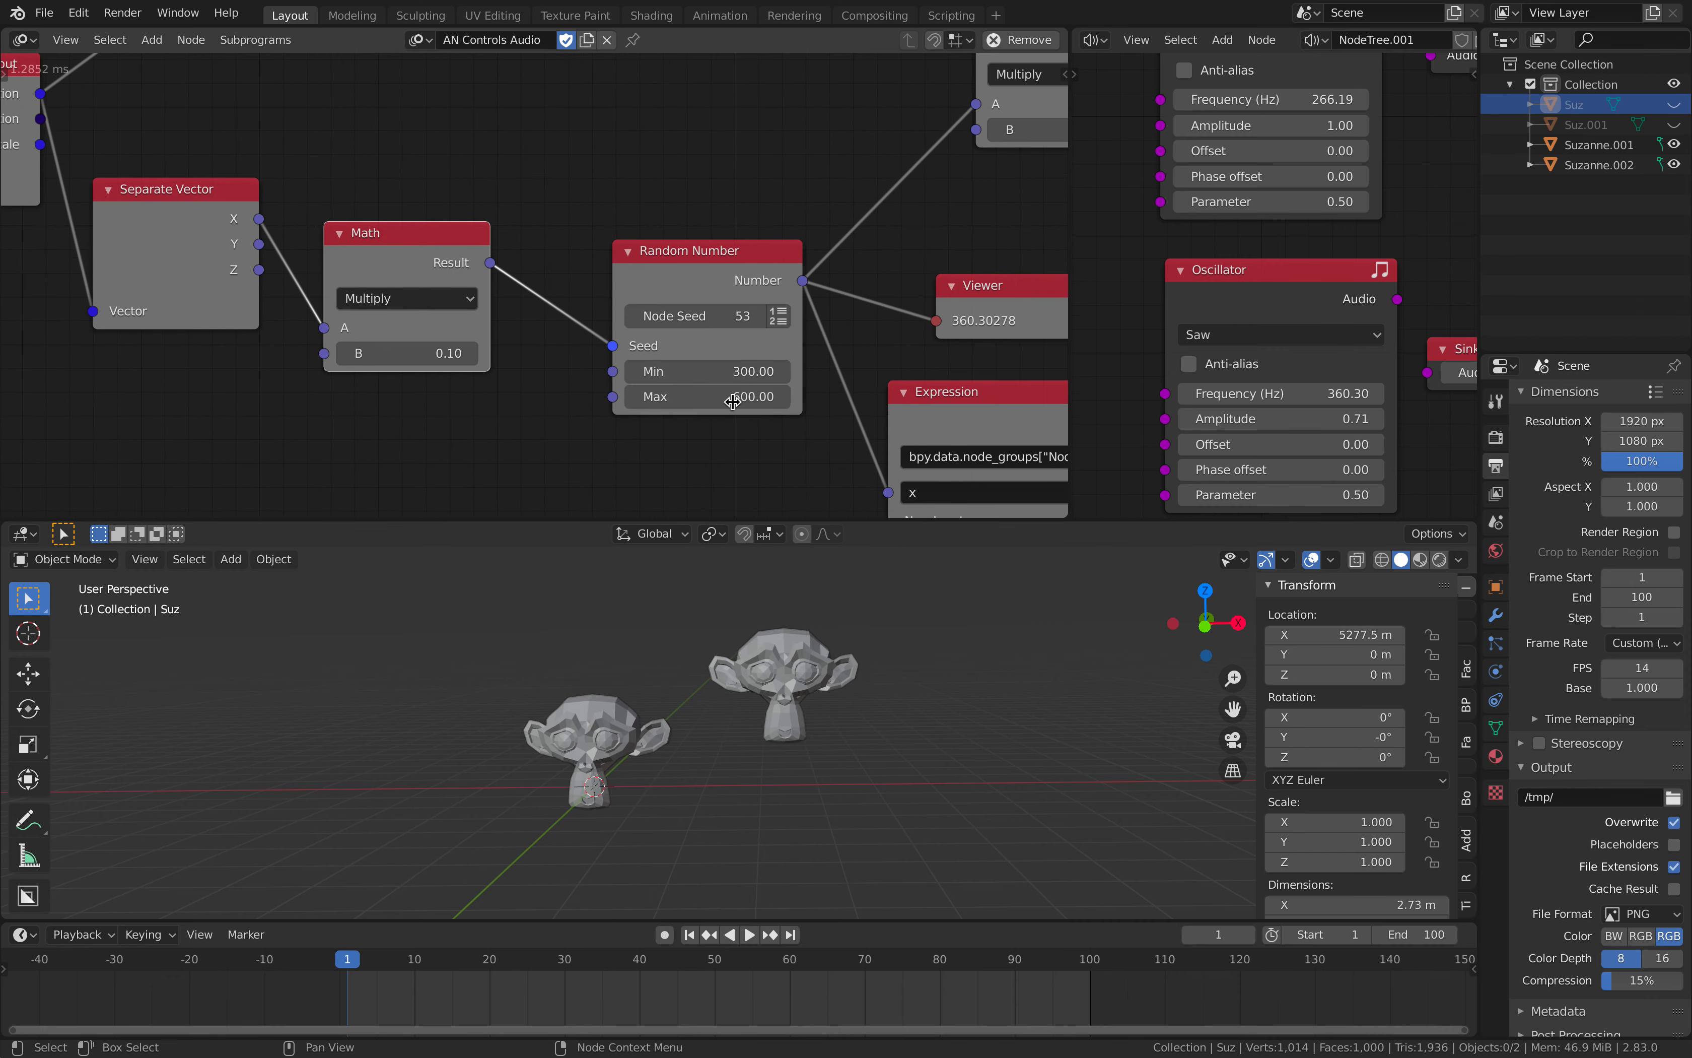
- Connect the Saw Oscillator's Audio output to its Sink node
{"action": "scroll", "coordinate": [699, 266], "scroll_direction": "down", "scroll_amount": 2}
{"action": "middle_click_drag", "start_coordinate": [812, 305], "coordinate": [586, 281]}
{"action": "scroll", "coordinate": [605, 310], "scroll_direction": "up", "scroll_amount": 3}
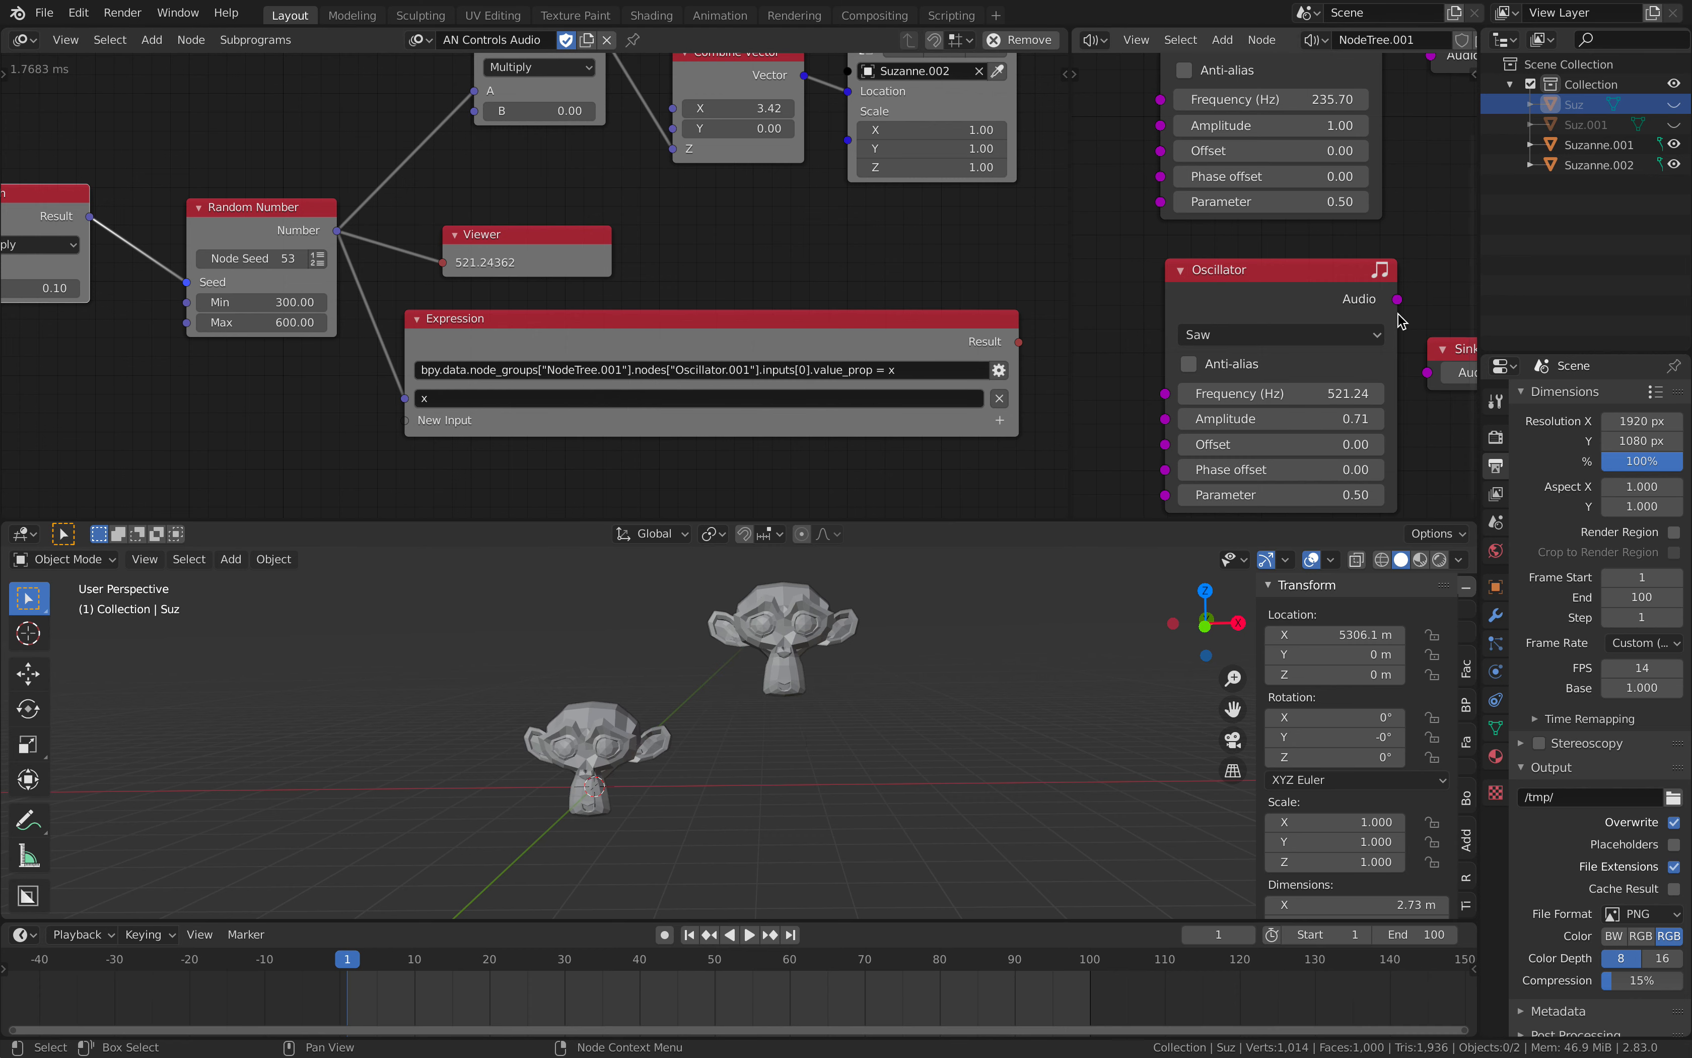
{"action": "scroll", "coordinate": [1401, 234], "scroll_direction": "down", "scroll_amount": 1}
{"action": "scroll", "coordinate": [1400, 234], "scroll_direction": "down", "scroll_amount": 1}
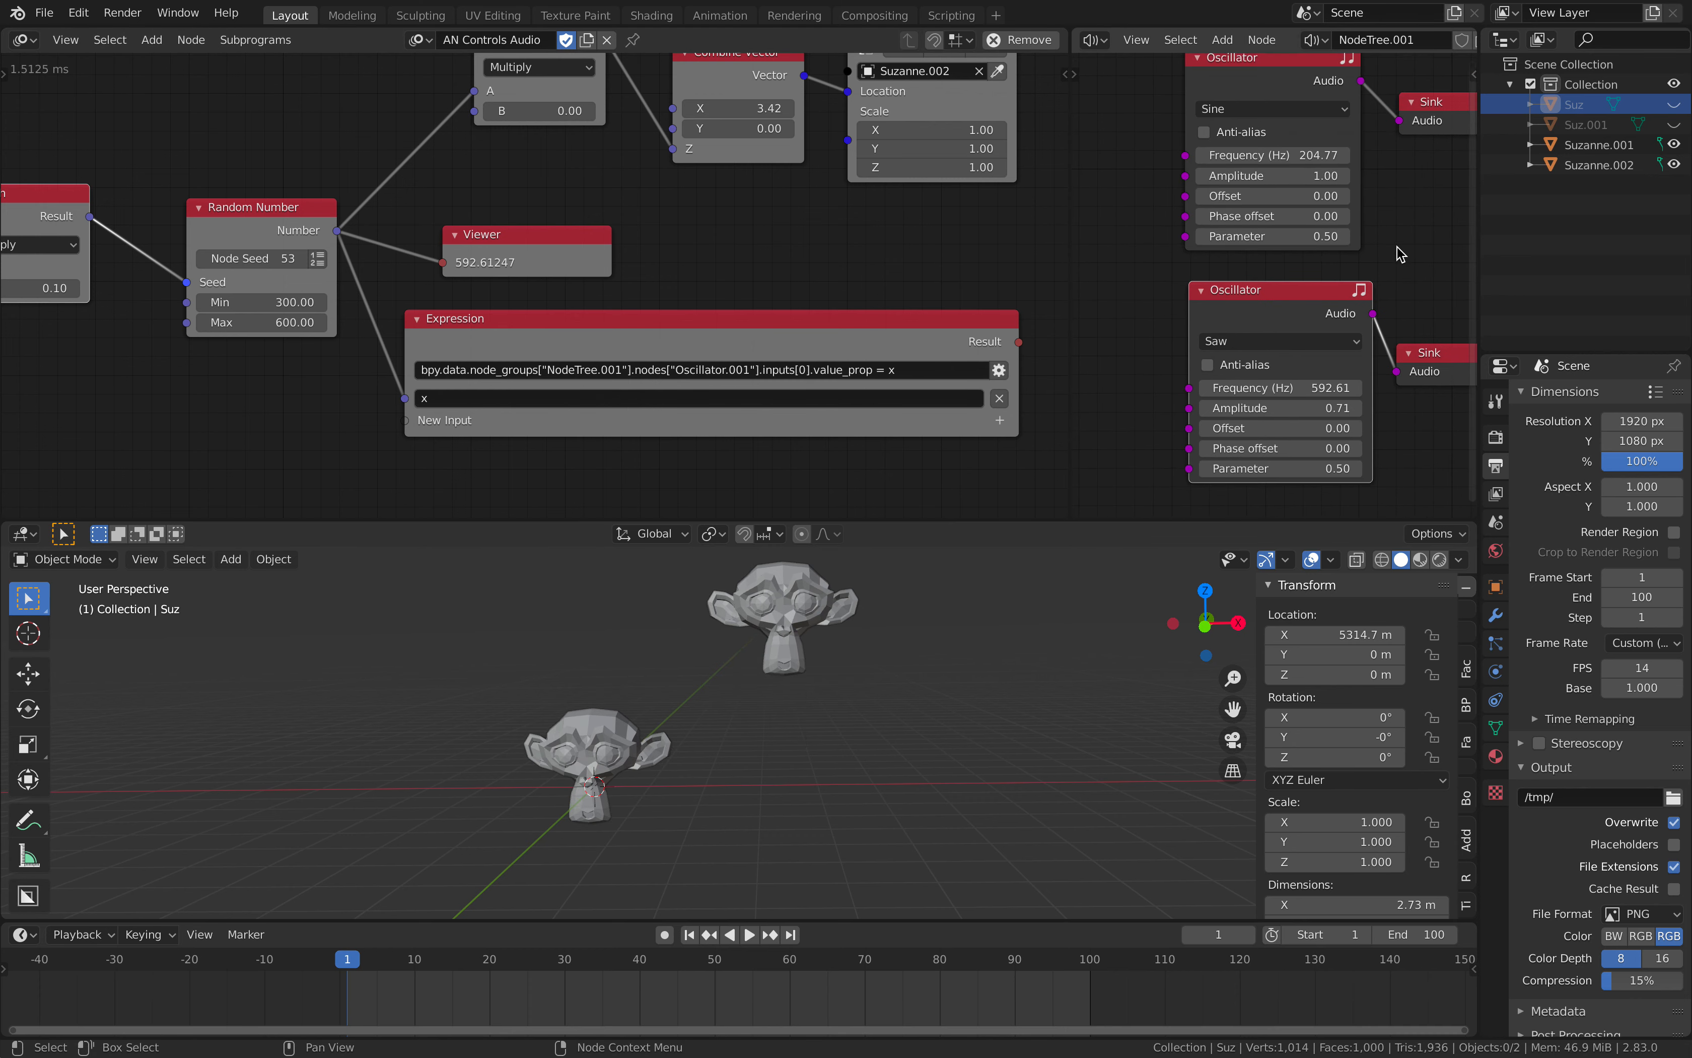
- Change the lower Oscillator's waveform from Saw to Square
{"action": "left_click", "coordinate": [1307, 342]}
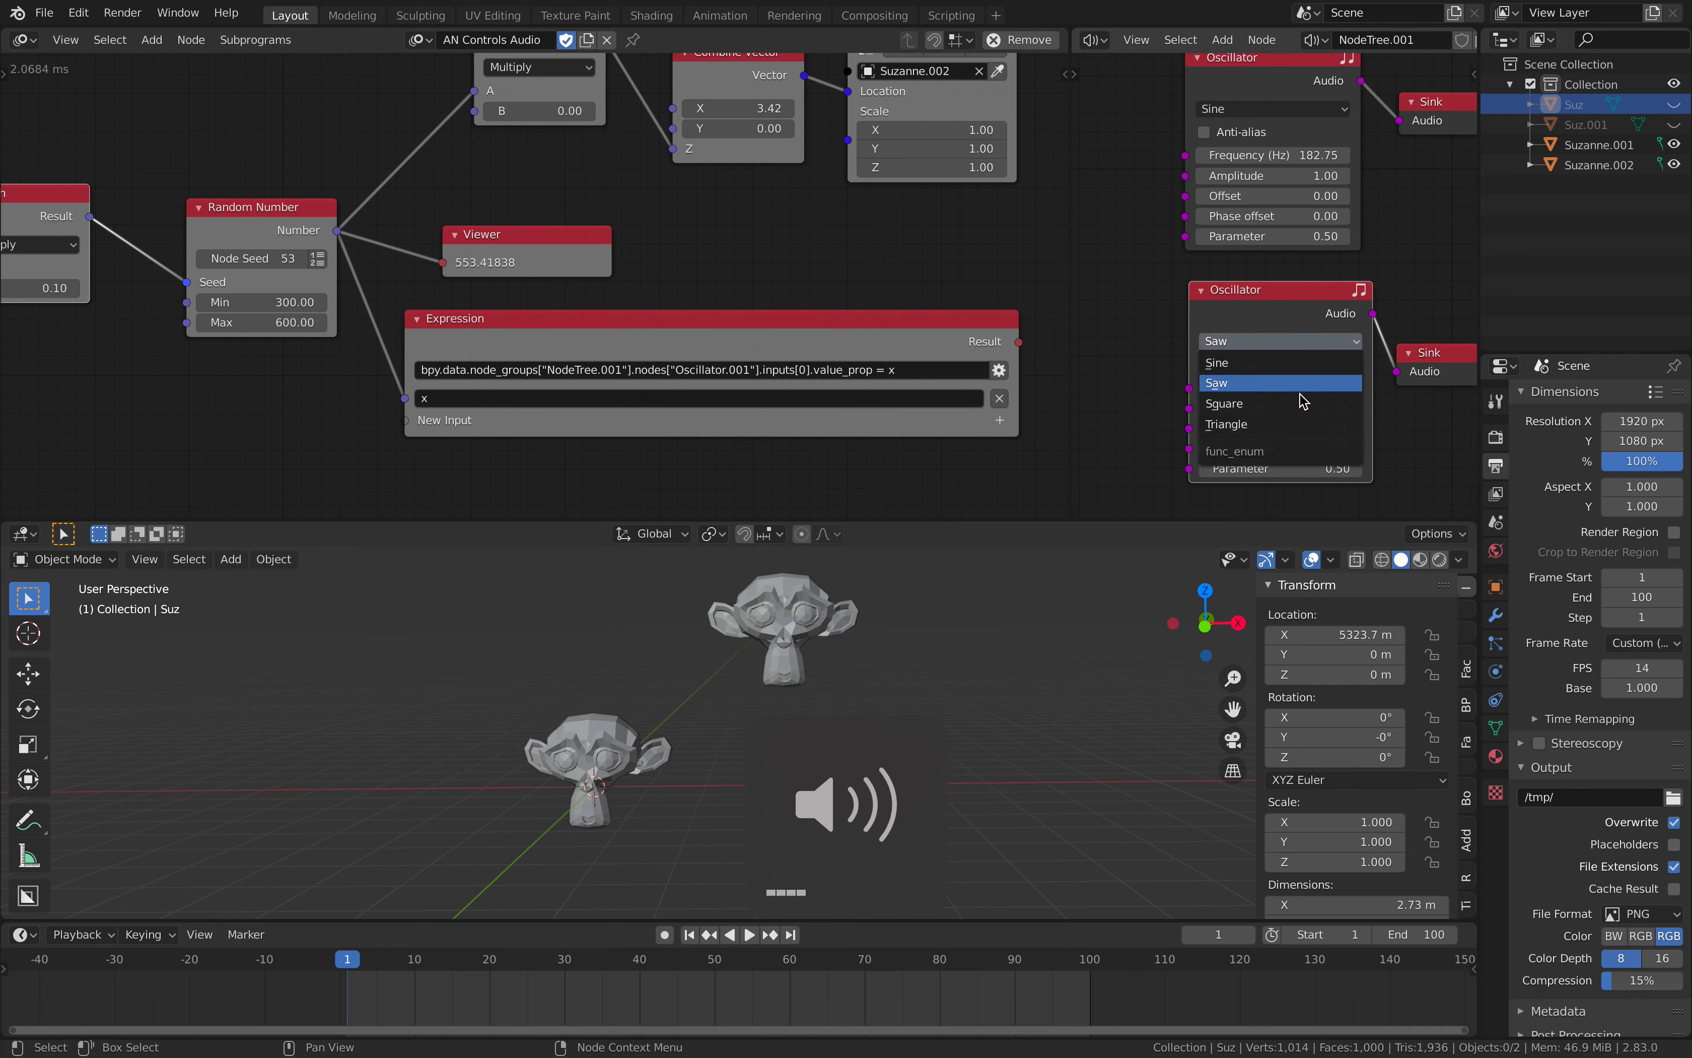
{"action": "left_click", "coordinate": [1298, 378]}
{"action": "left_click", "coordinate": [1295, 343]}
{"action": "left_click", "coordinate": [1287, 361]}
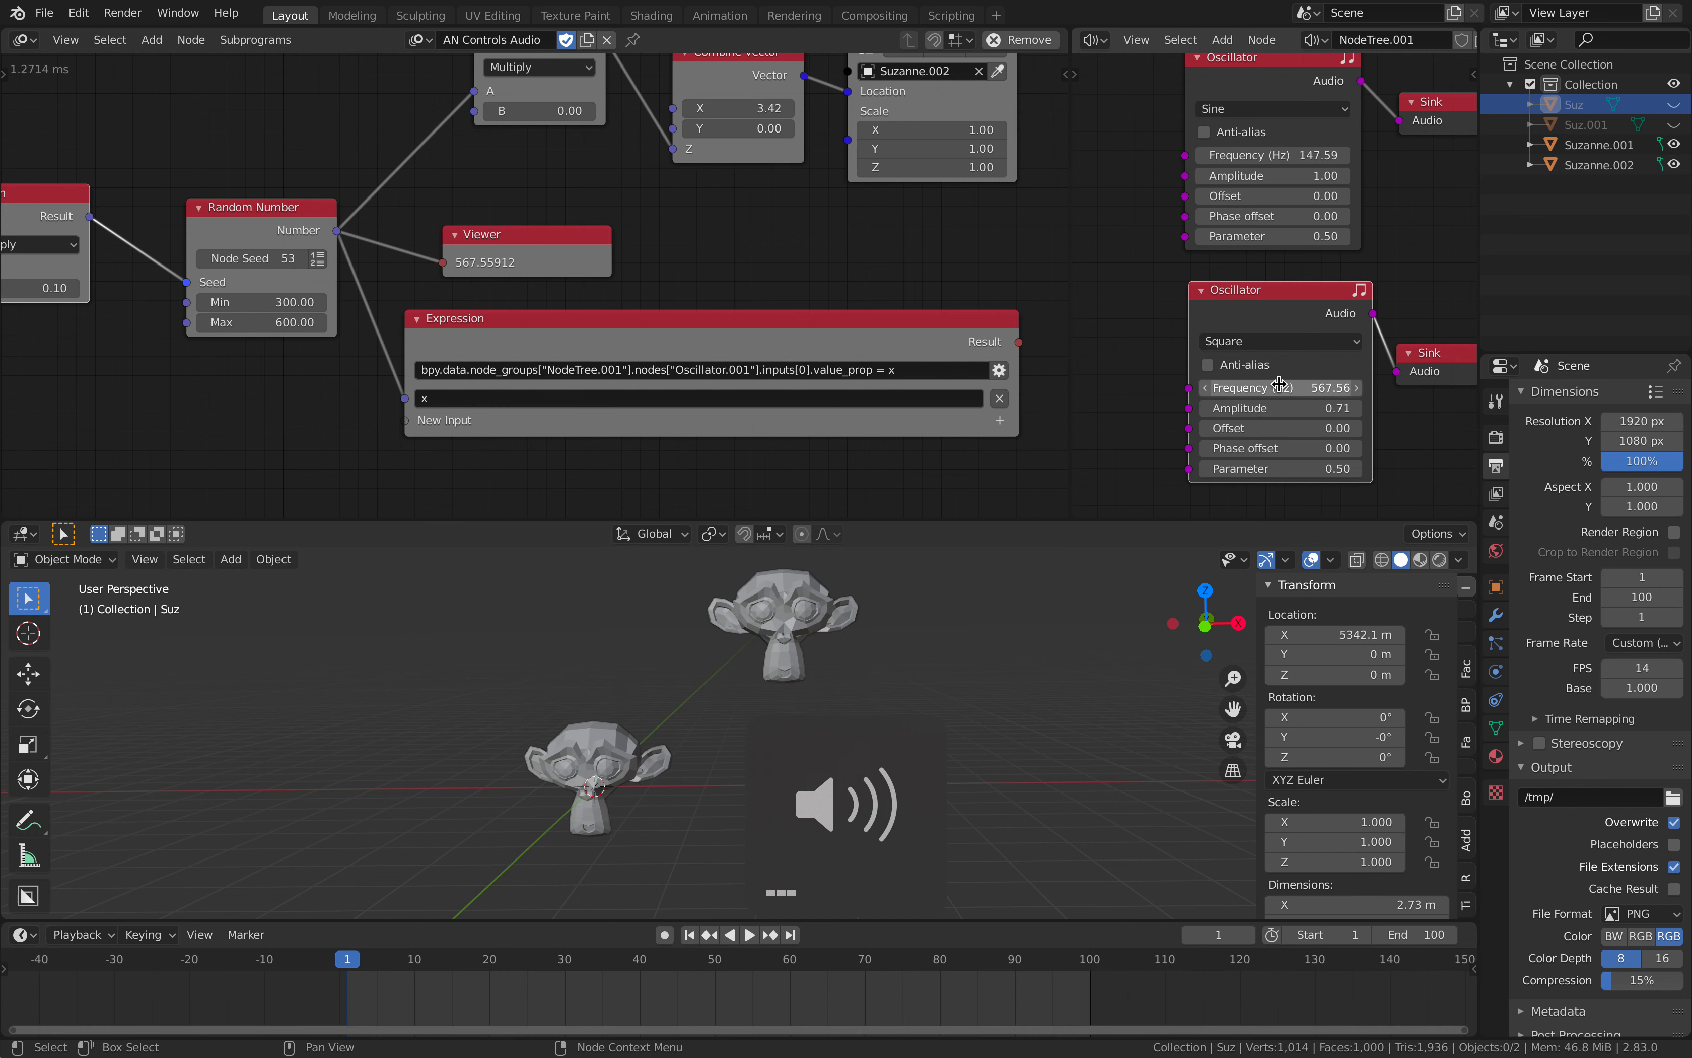
- Increase the X translation in Suz.001's Compose Matrix node and set the following Multiply Math node's B to 0.09
{"action": "middle_click_drag", "start_coordinate": [561, 287], "coordinate": [987, 283]}
{"action": "middle_click_drag", "start_coordinate": [417, 294], "coordinate": [847, 371]}
{"action": "mouse_move", "coordinate": [377, 251]}
{"action": "middle_mouse_down"}
{"action": "mouse_move", "coordinate": [628, 285]}
{"action": "mouse_move", "coordinate": [618, 295]}
{"action": "middle_mouse_up"}
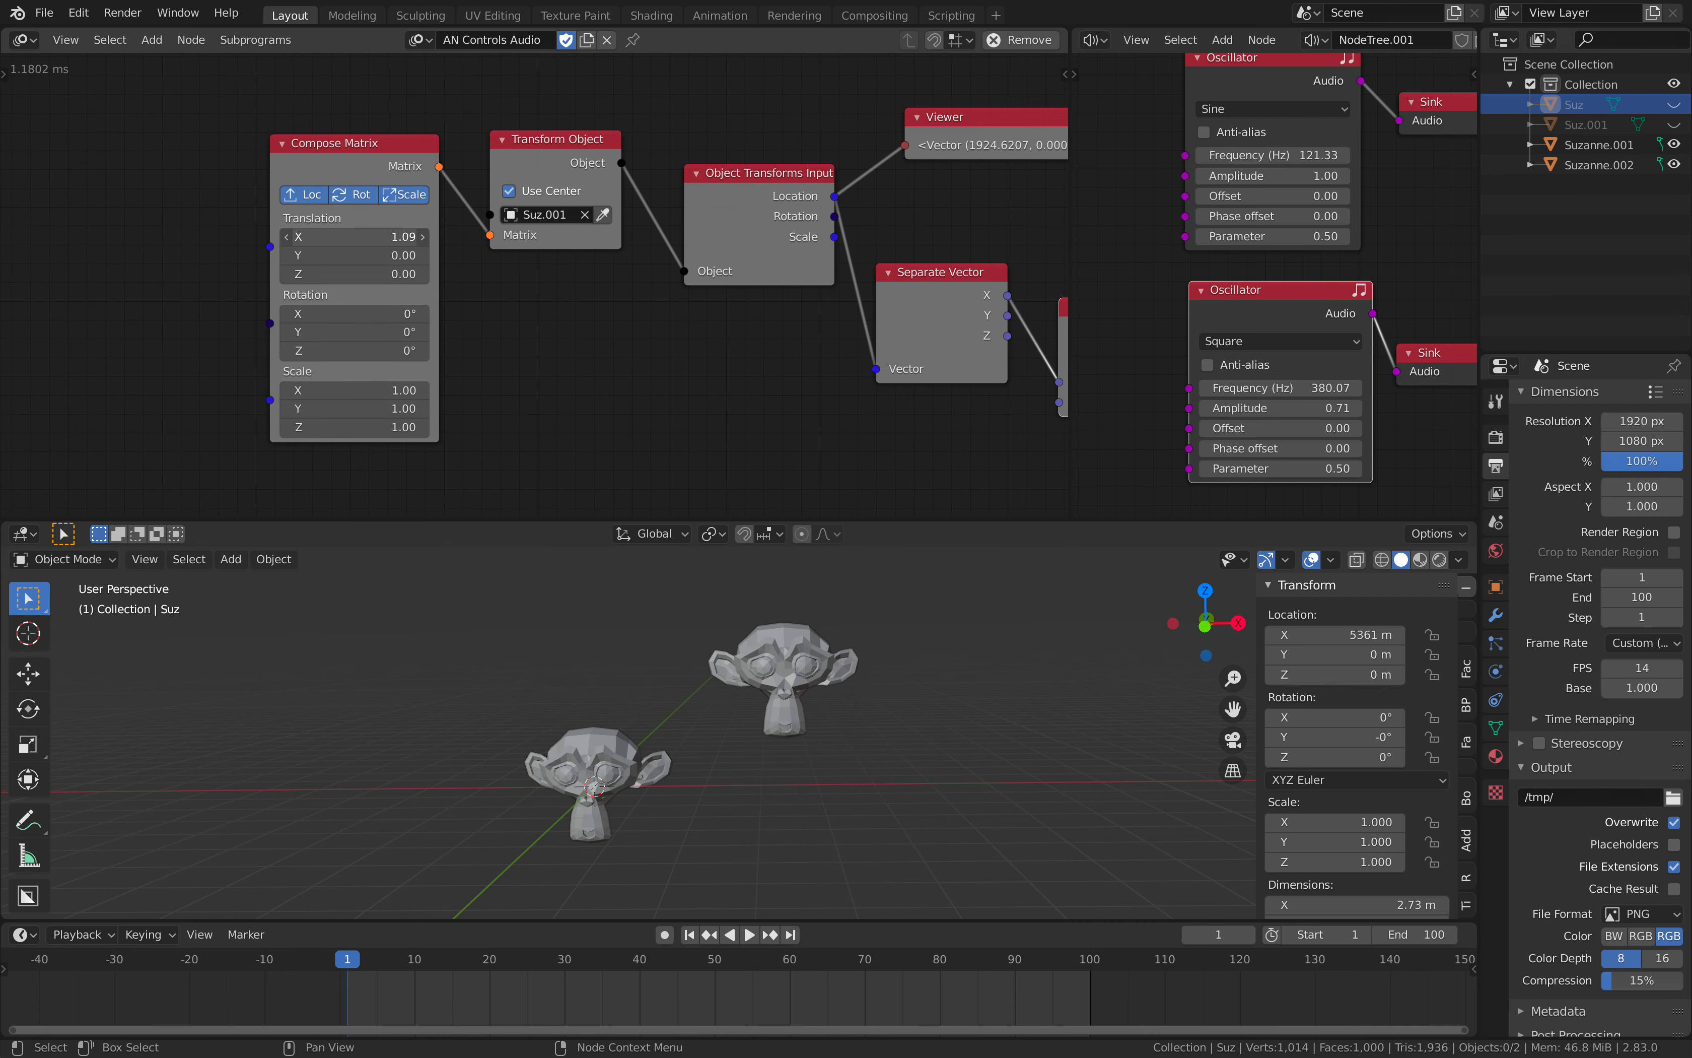
{"action": "middle_click_drag", "start_coordinate": [386, 242], "coordinate": [404, 358]}
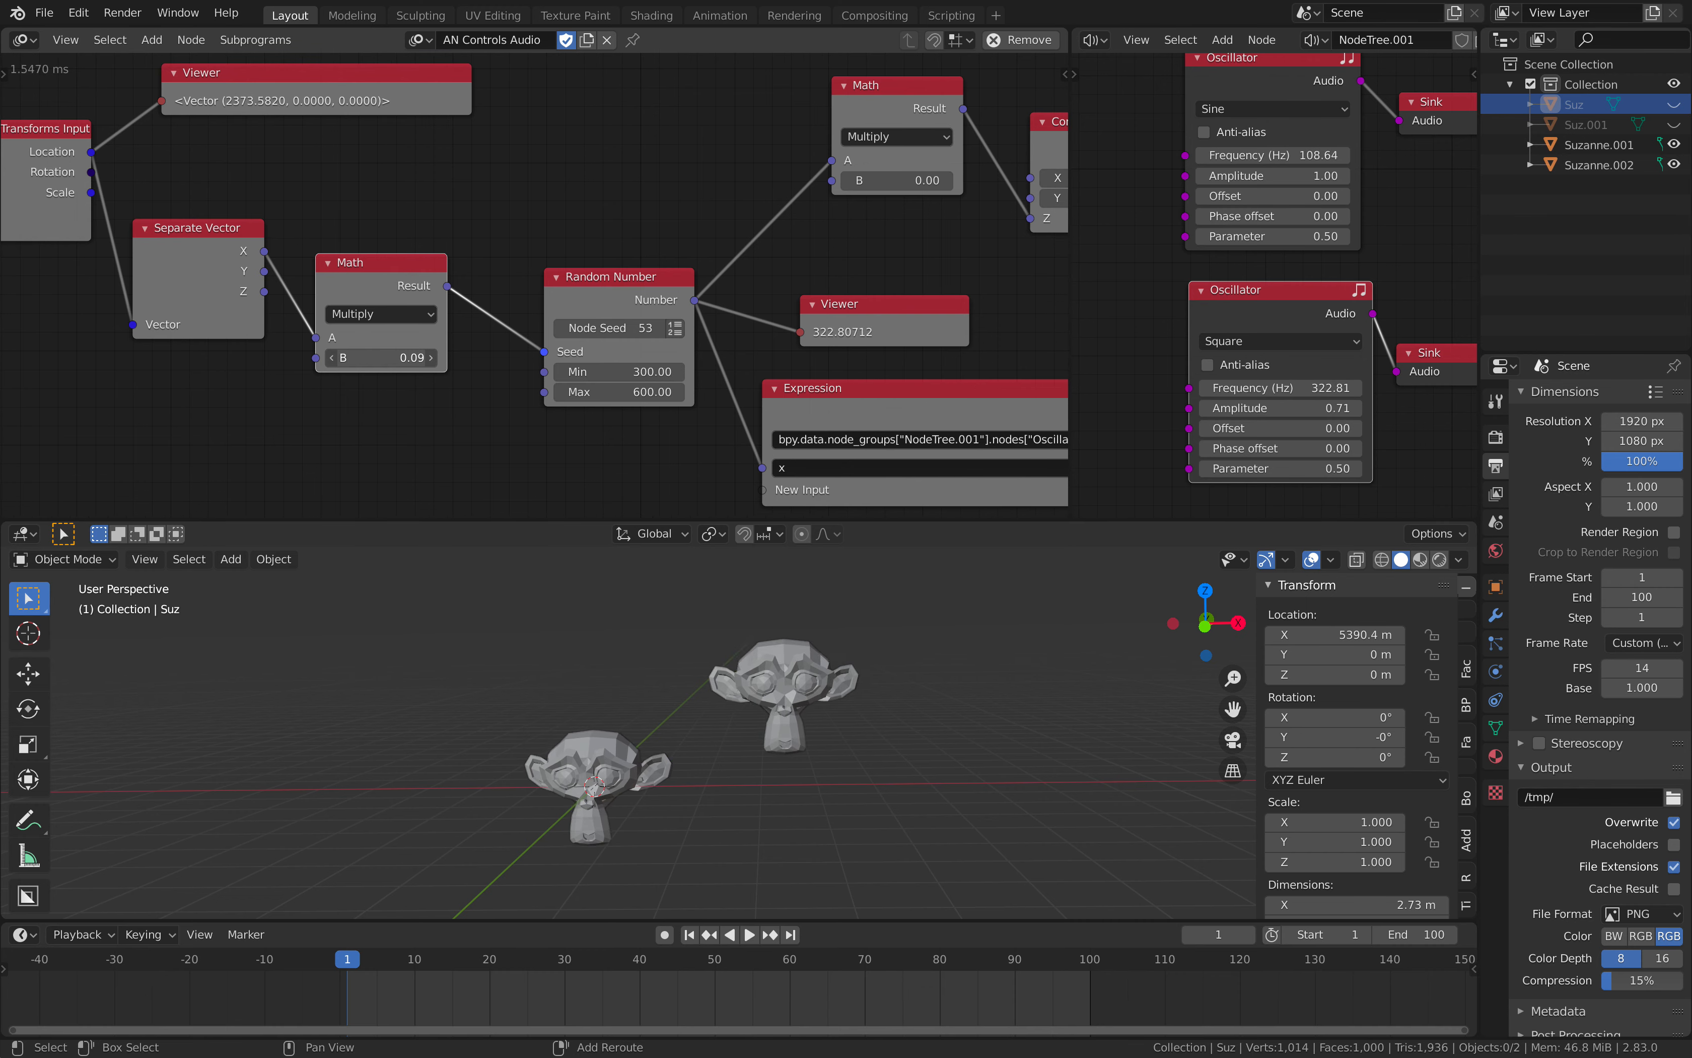
- Lower the Square Oscillator's Amplitude to 0.42
{"action": "middle_click_drag", "start_coordinate": [692, 376], "coordinate": [542, 329]}
{"action": "left_click_drag", "start_coordinate": [1307, 409], "coordinate": [1272, 408]}
{"action": "left_click", "coordinate": [925, 313]}
- Set the viewport shading color to Random and save the Blender file
{"action": "middle_click_drag", "start_coordinate": [868, 675], "coordinate": [857, 684]}
{"action": "left_click", "coordinate": [1458, 559]}
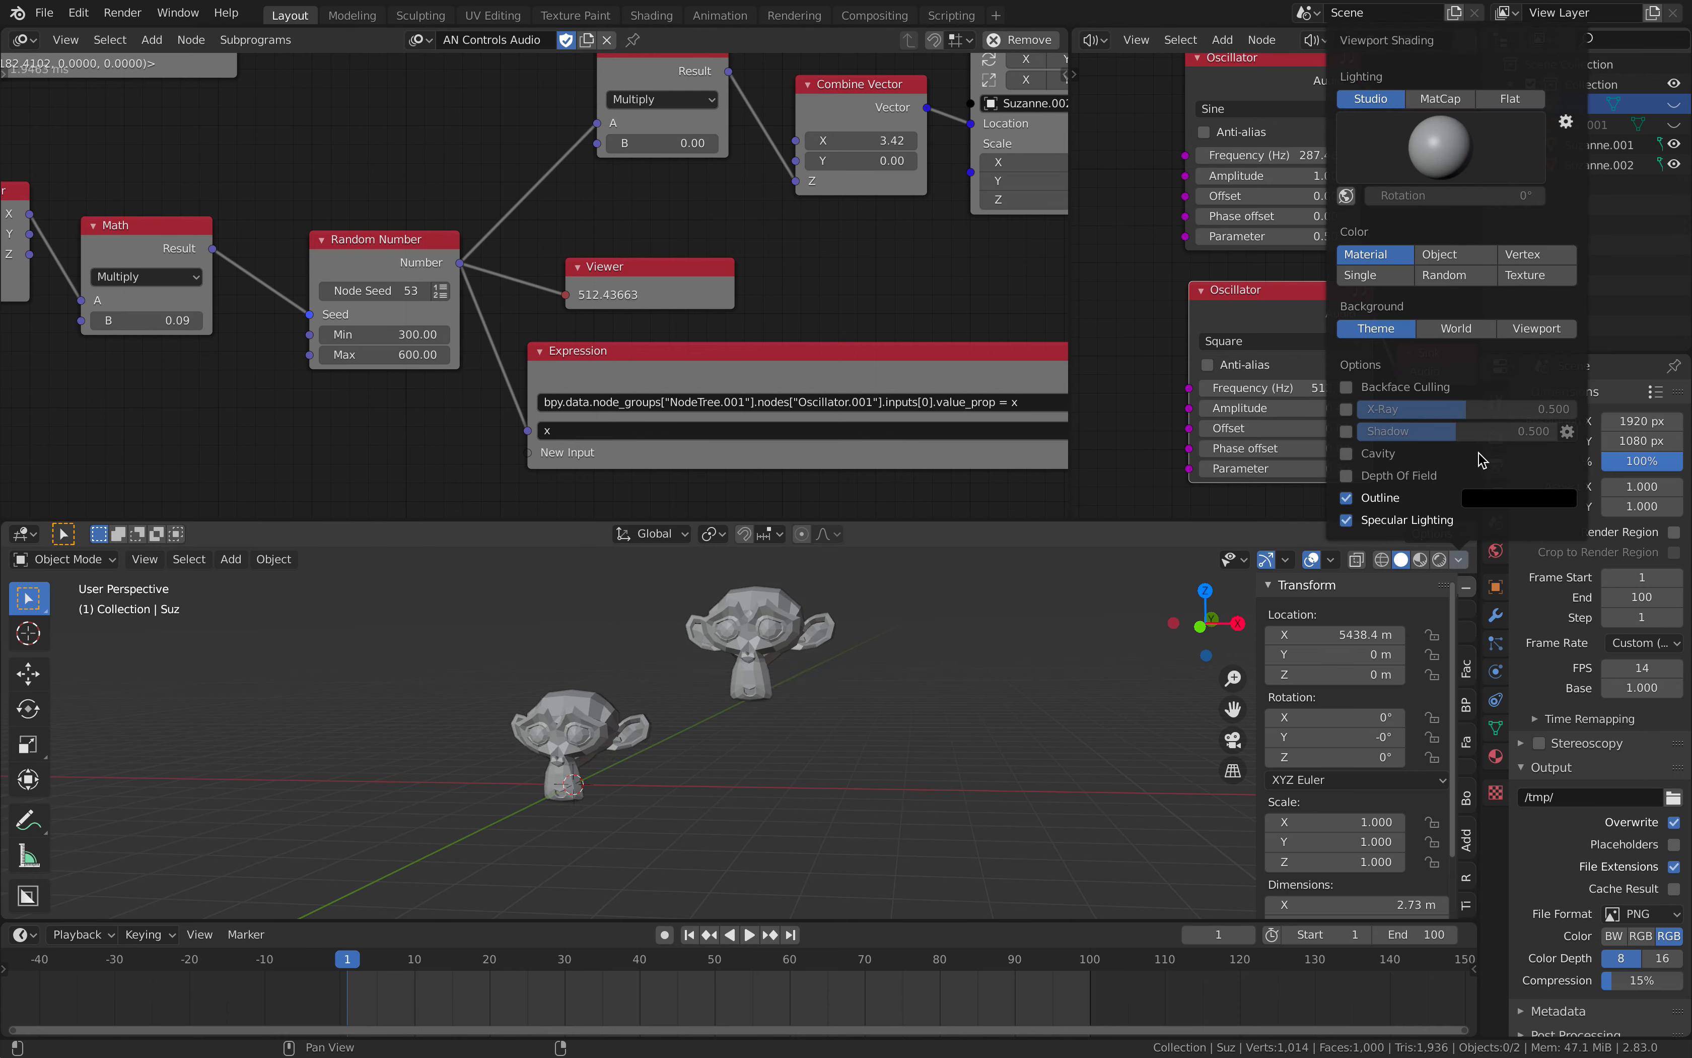
{"action": "left_click", "coordinate": [1458, 277]}
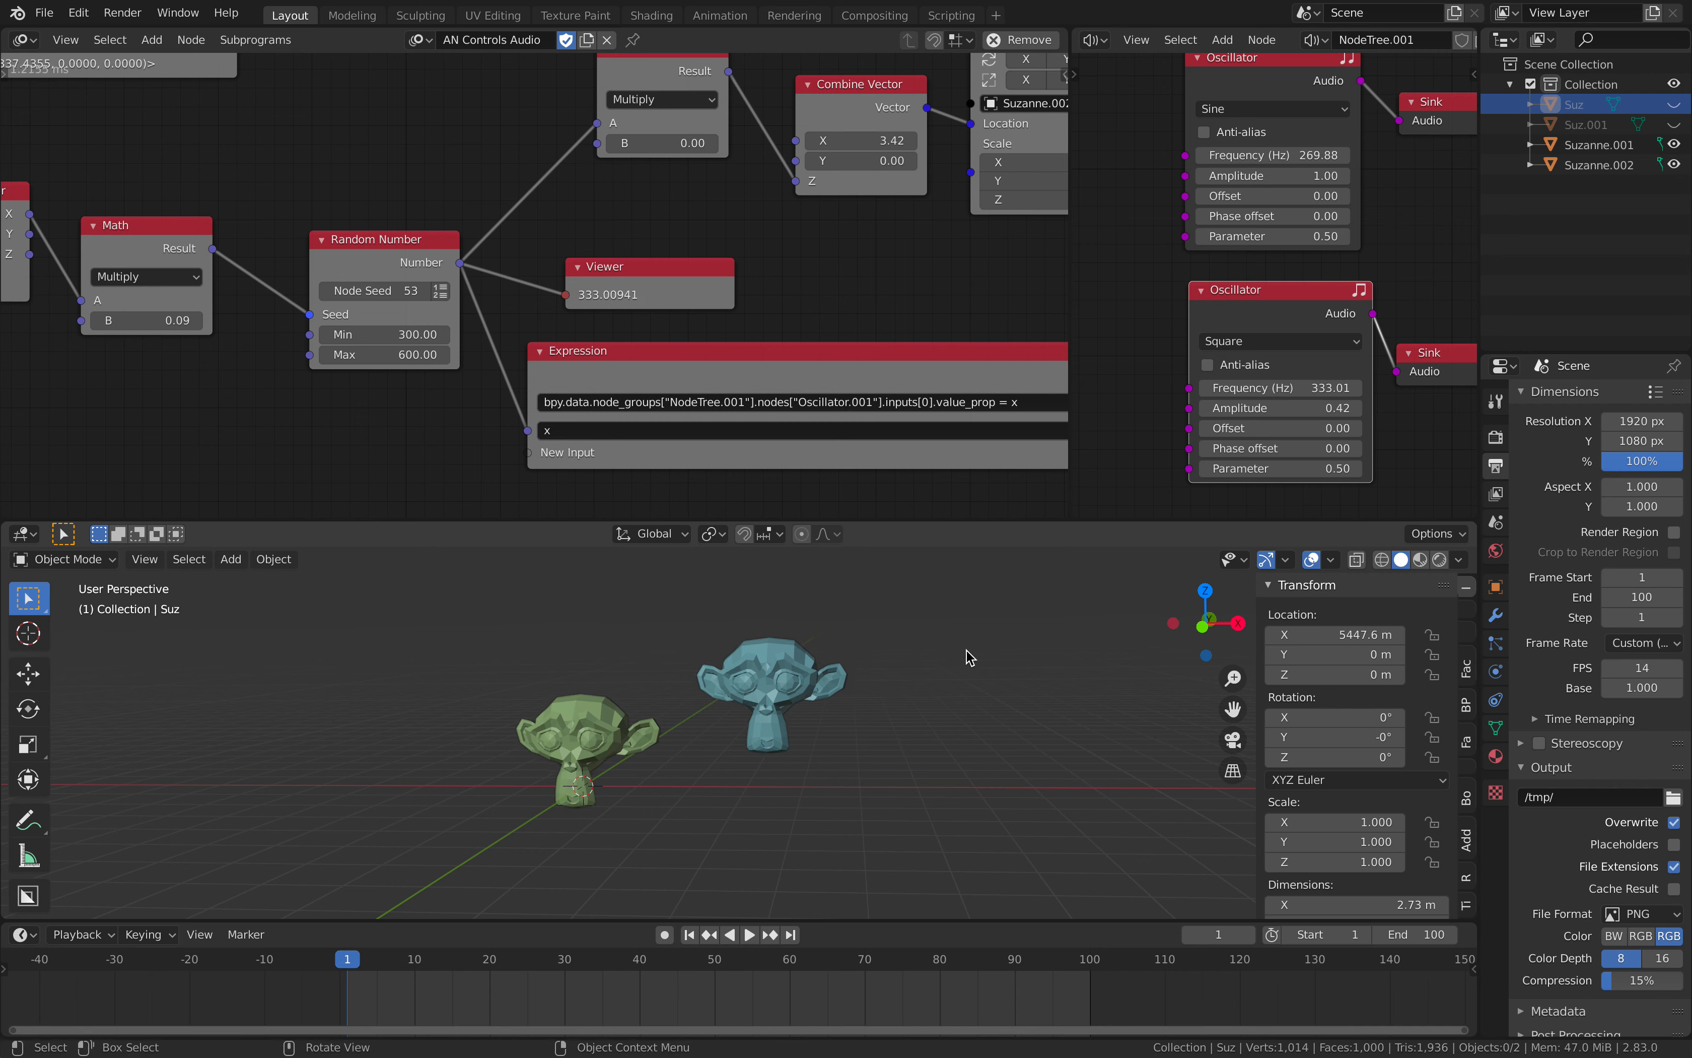
{"action": "key", "text": "ctrl+s"}
- Select the blue monkey head, Suzanne.002, in the viewport
{"action": "scroll", "coordinate": [589, 764], "scroll_direction": "up", "scroll_amount": 2}
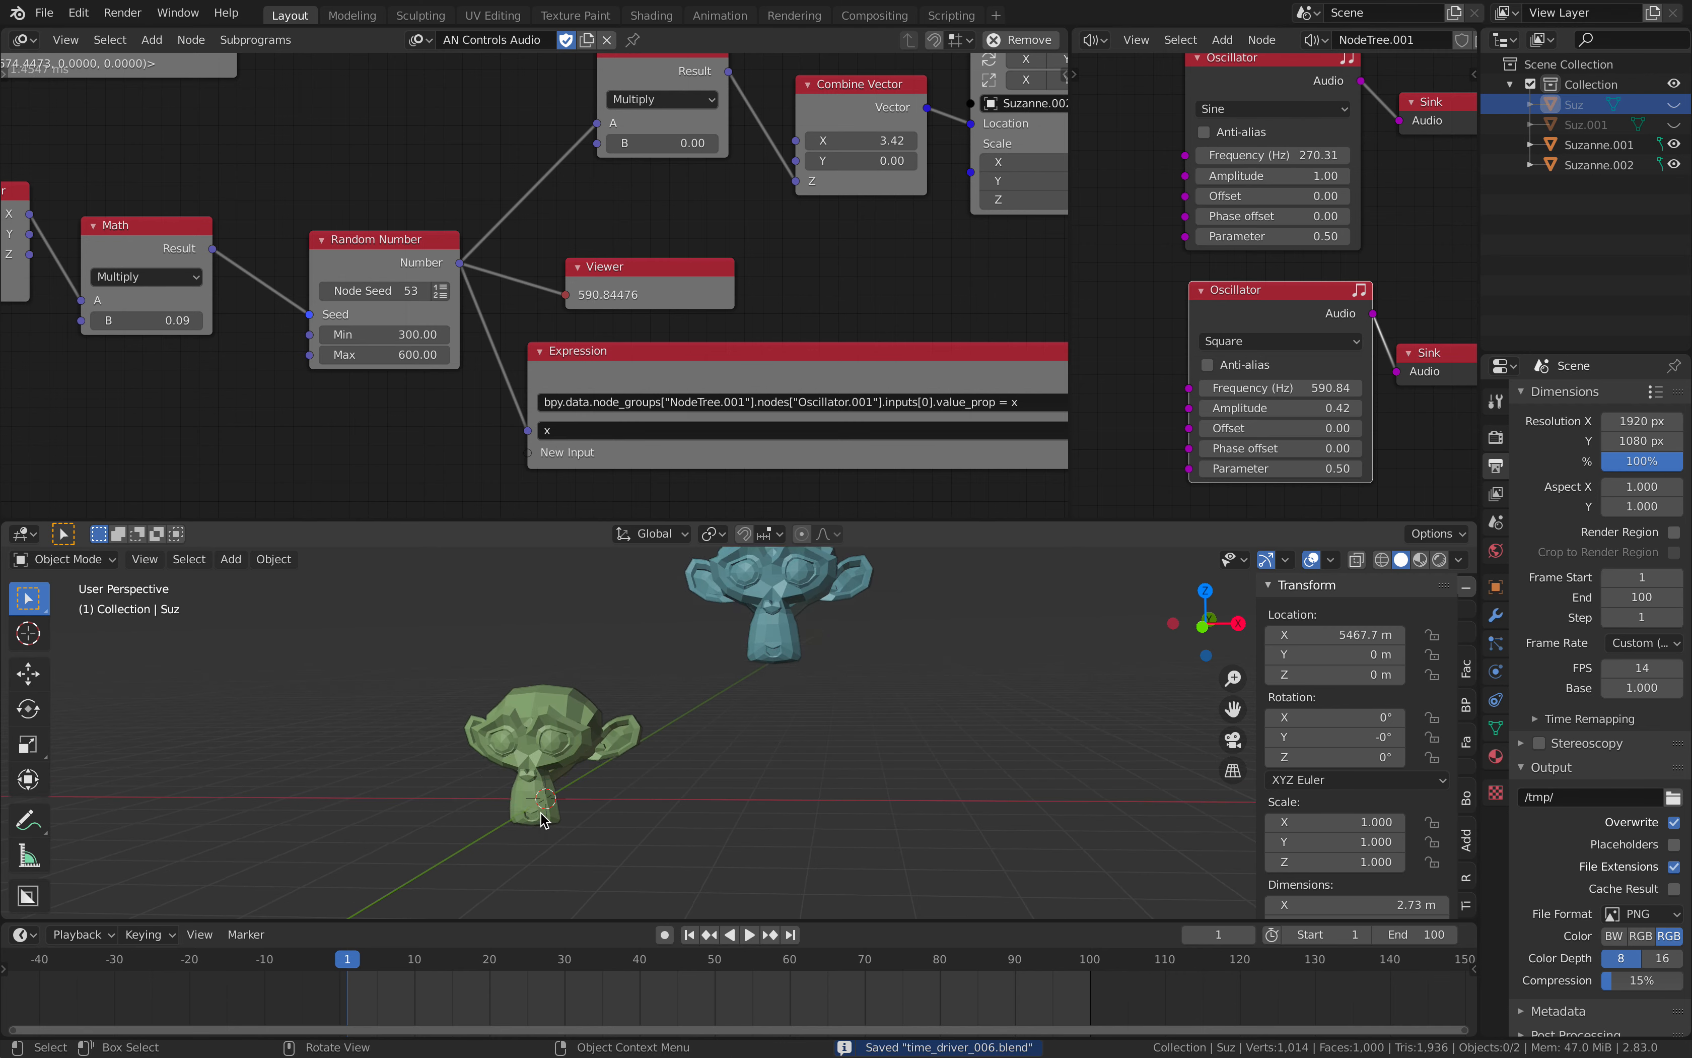
{"action": "left_click", "coordinate": [765, 660]}
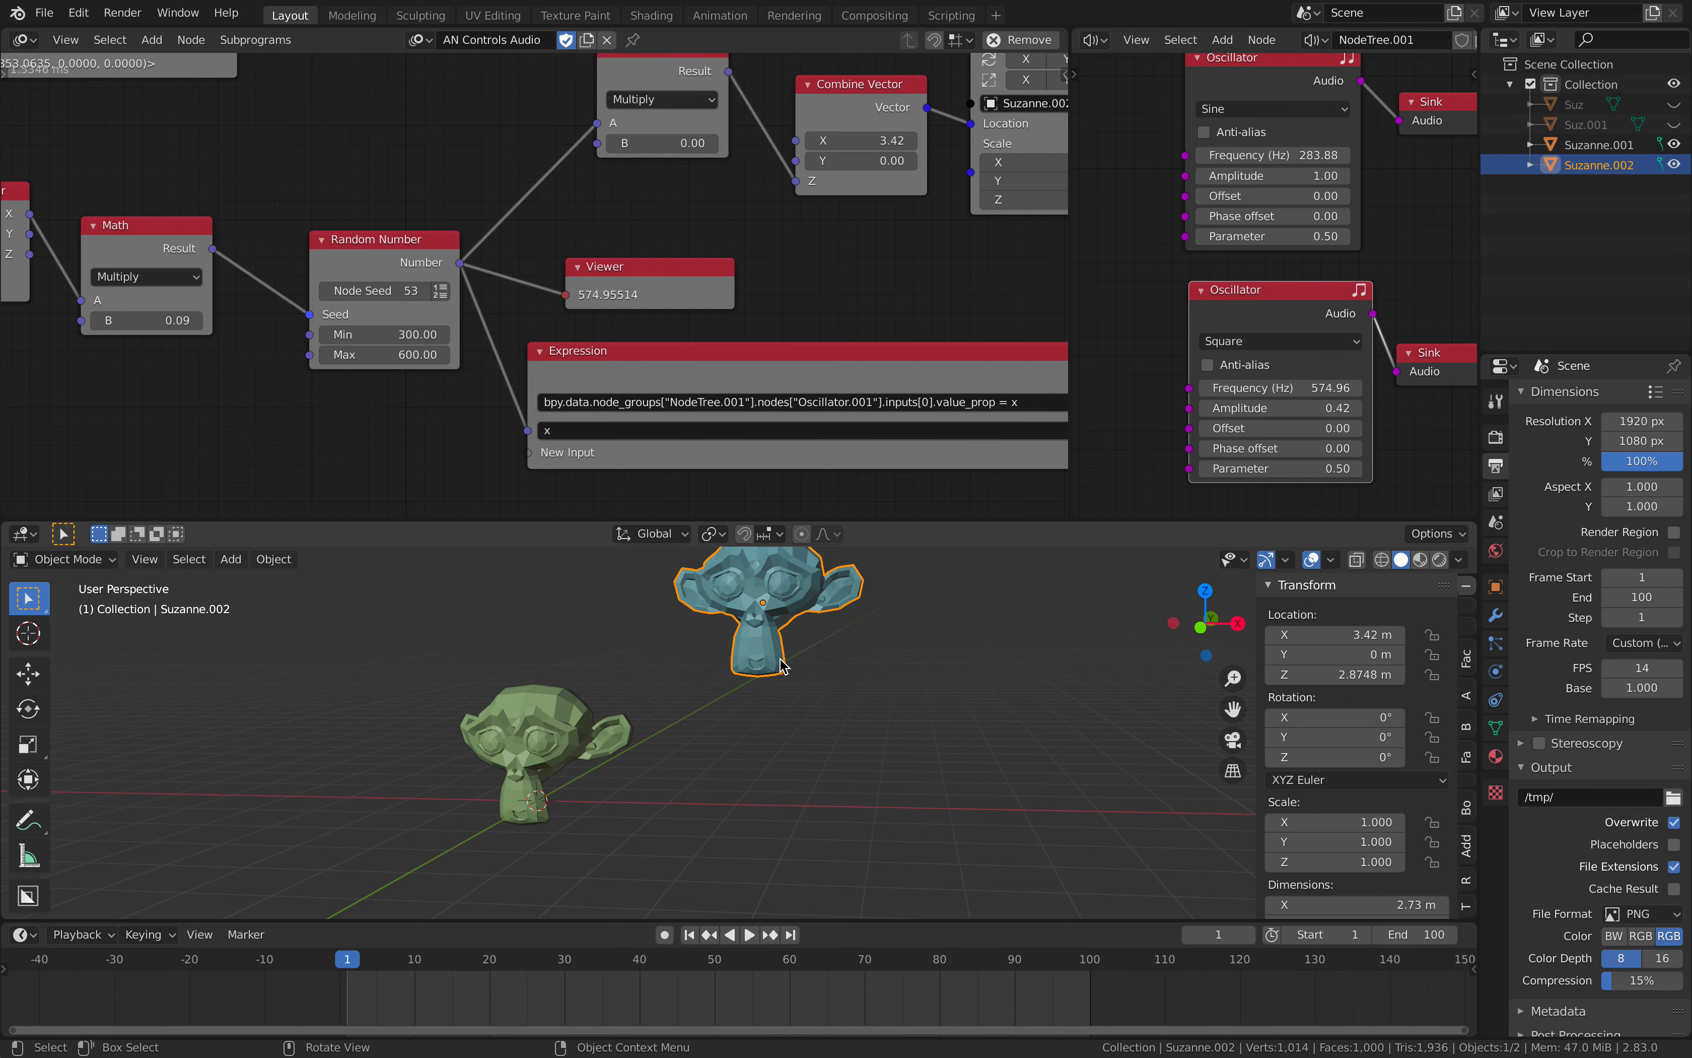
- Set the Random Number node's Min to 200
{"action": "scroll", "coordinate": [524, 325], "scroll_direction": "down", "scroll_amount": 2}
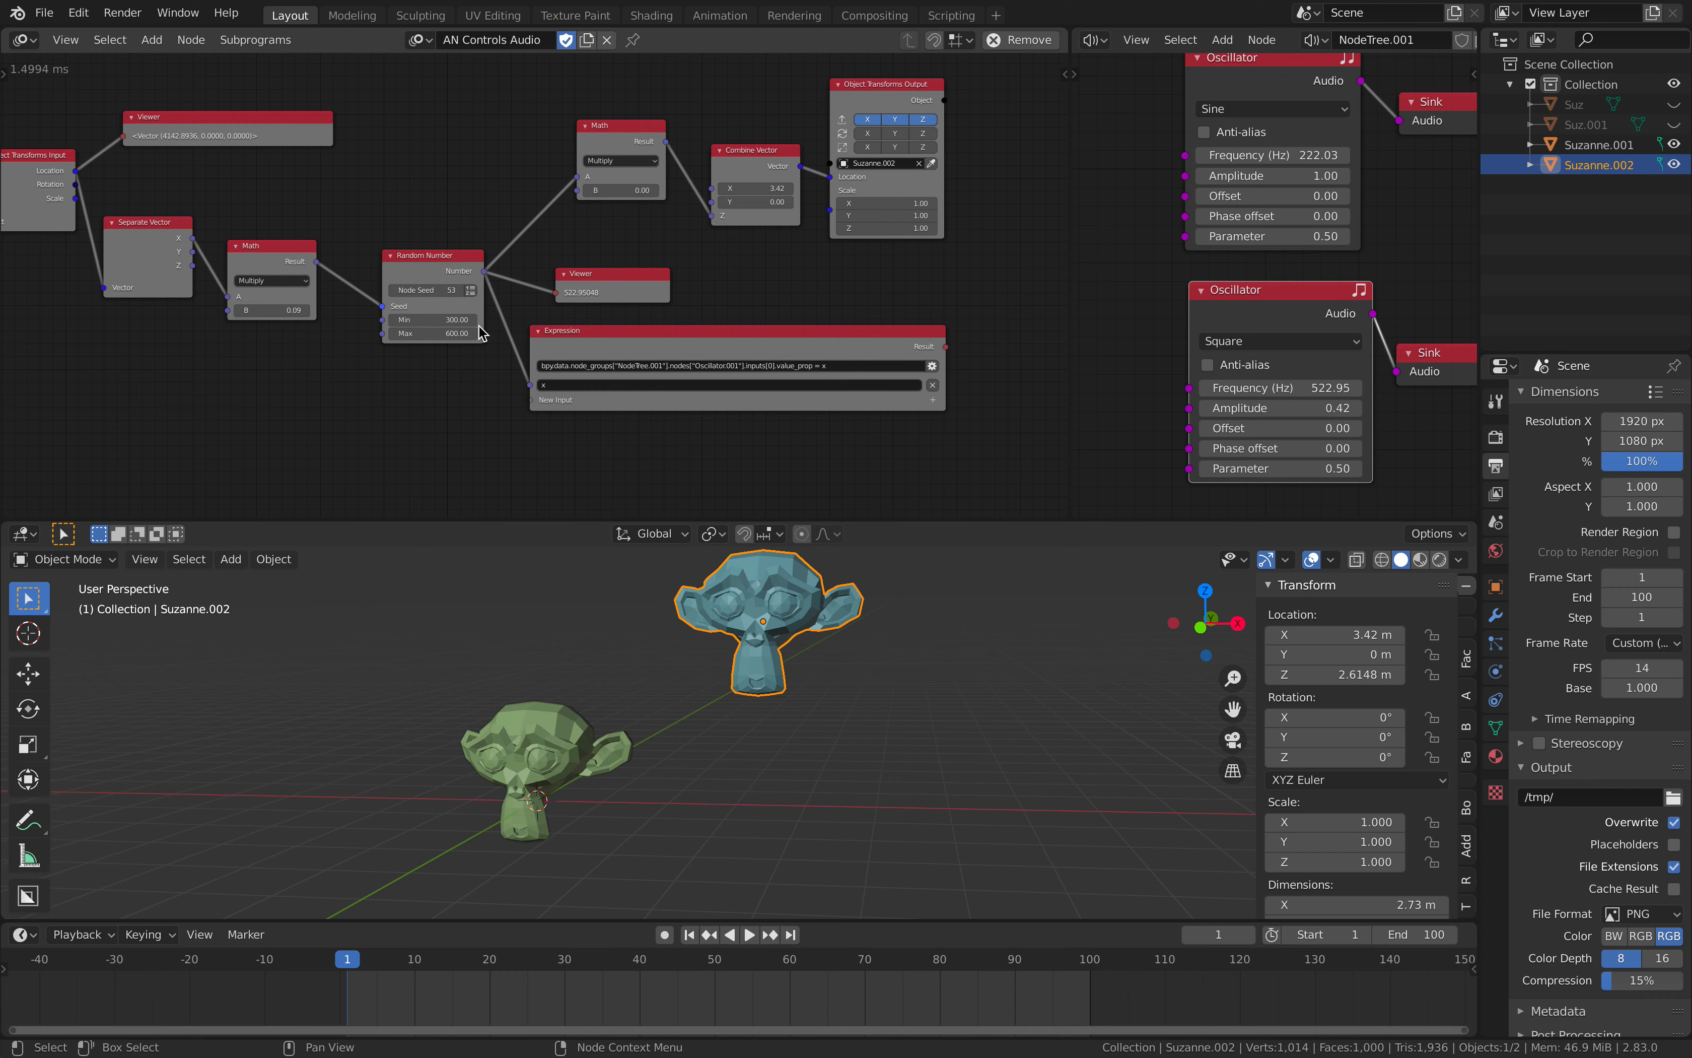
{"action": "middle_click_drag", "start_coordinate": [480, 332], "coordinate": [441, 341]}
{"action": "scroll", "coordinate": [441, 341], "scroll_direction": "up", "scroll_amount": 1}
{"action": "scroll", "coordinate": [441, 341], "scroll_direction": "up", "scroll_amount": 1}
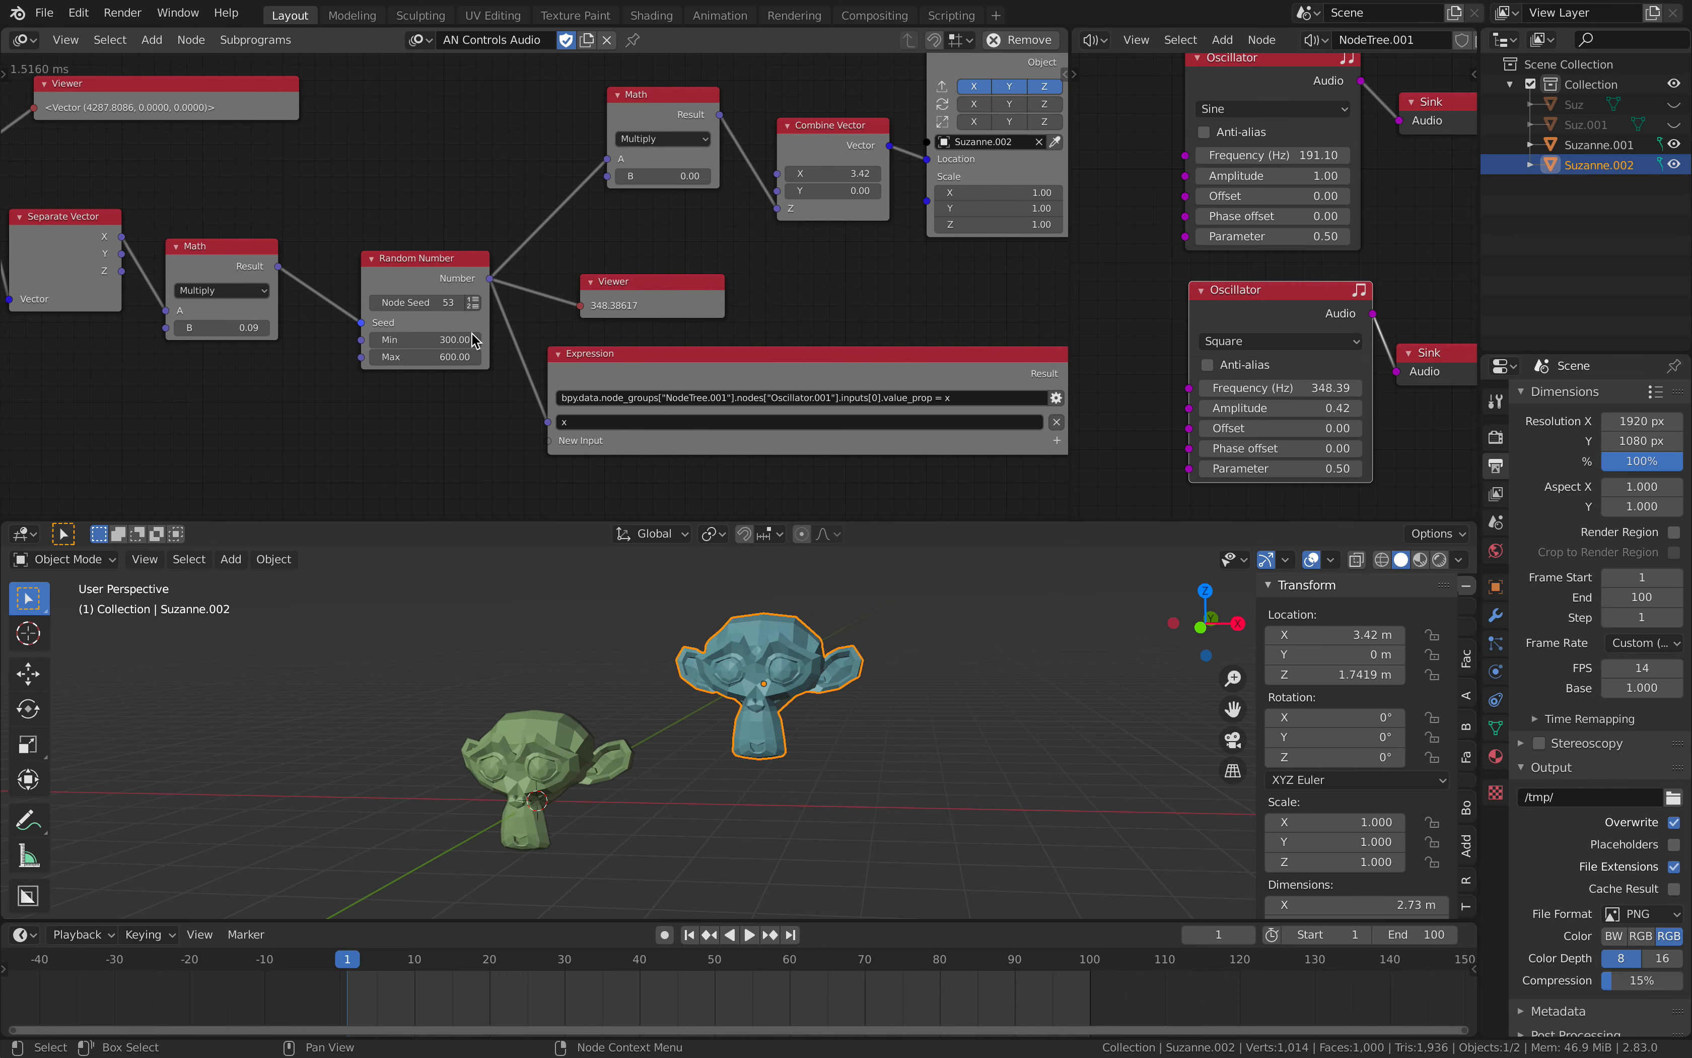
{"action": "double_click", "coordinate": [445, 340]}
{"action": "type", "text": "100.0"}
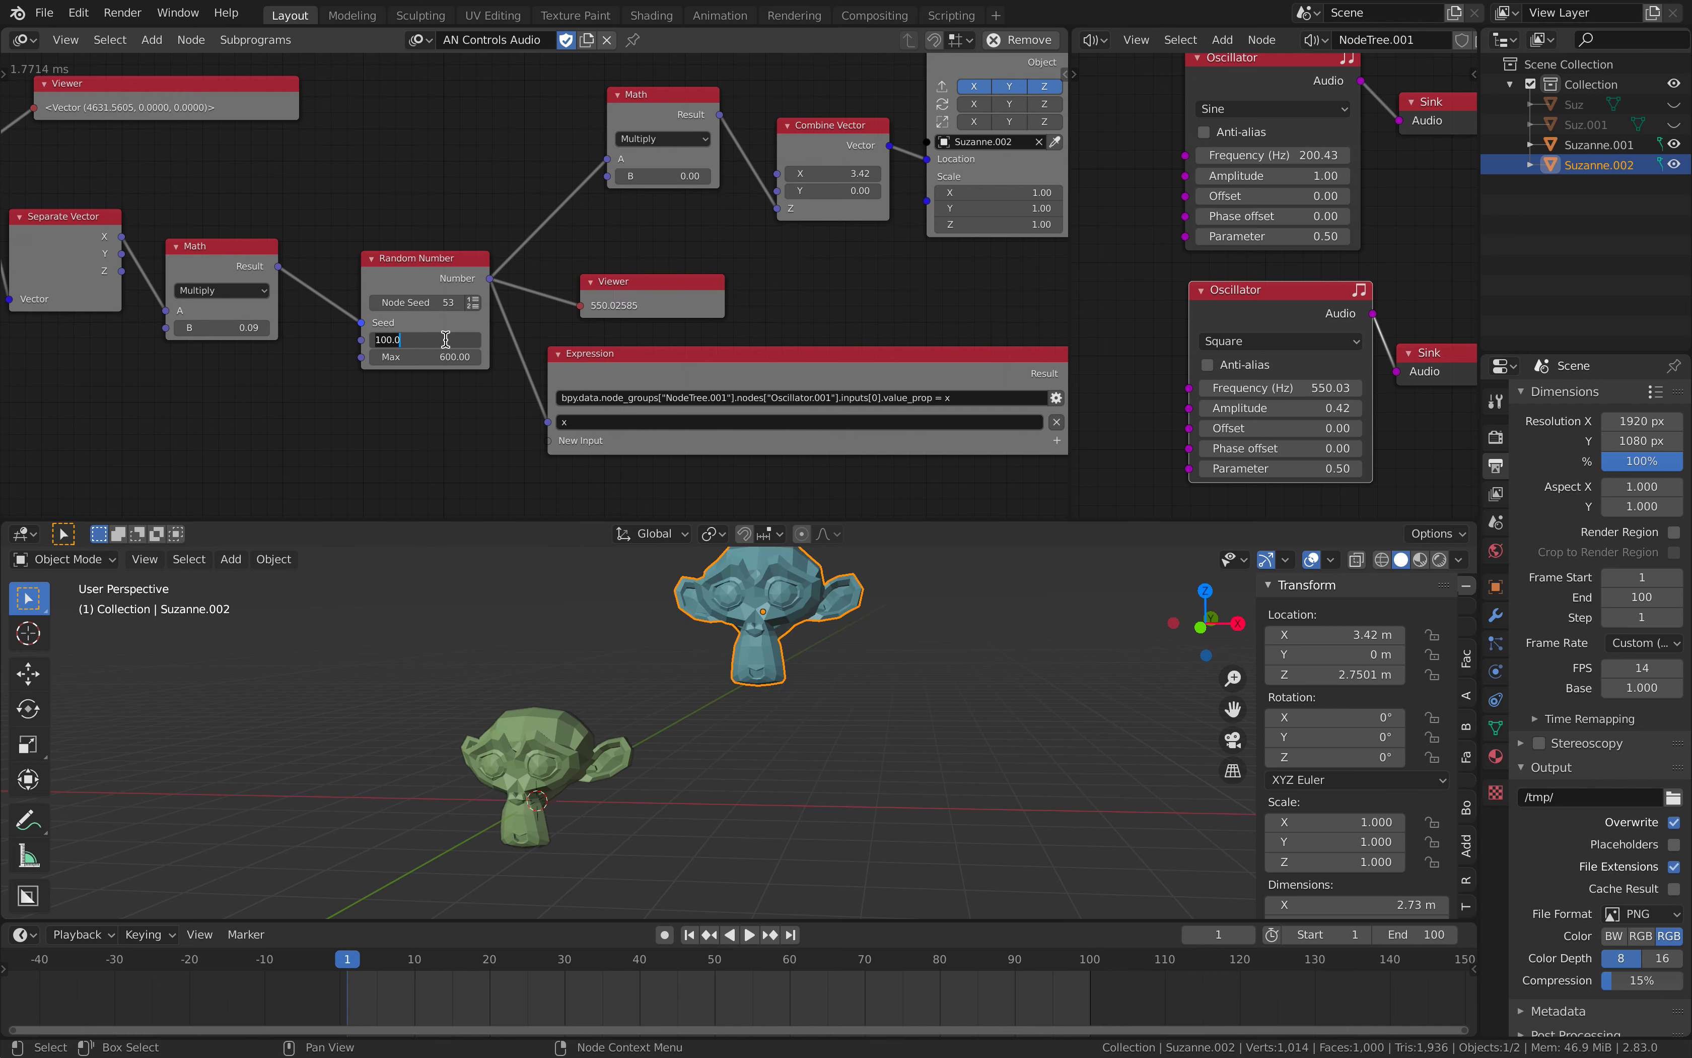
{"action": "key", "text": "BackSpace"}
{"action": "key", "text": "BackSpace"}
{"action": "key", "text": "BackSpace"}
{"action": "key", "text": "BackSpace"}
{"action": "key", "text": "BackSpace"}
{"action": "type", "text": "200"}
{"action": "key", "text": "Return"}
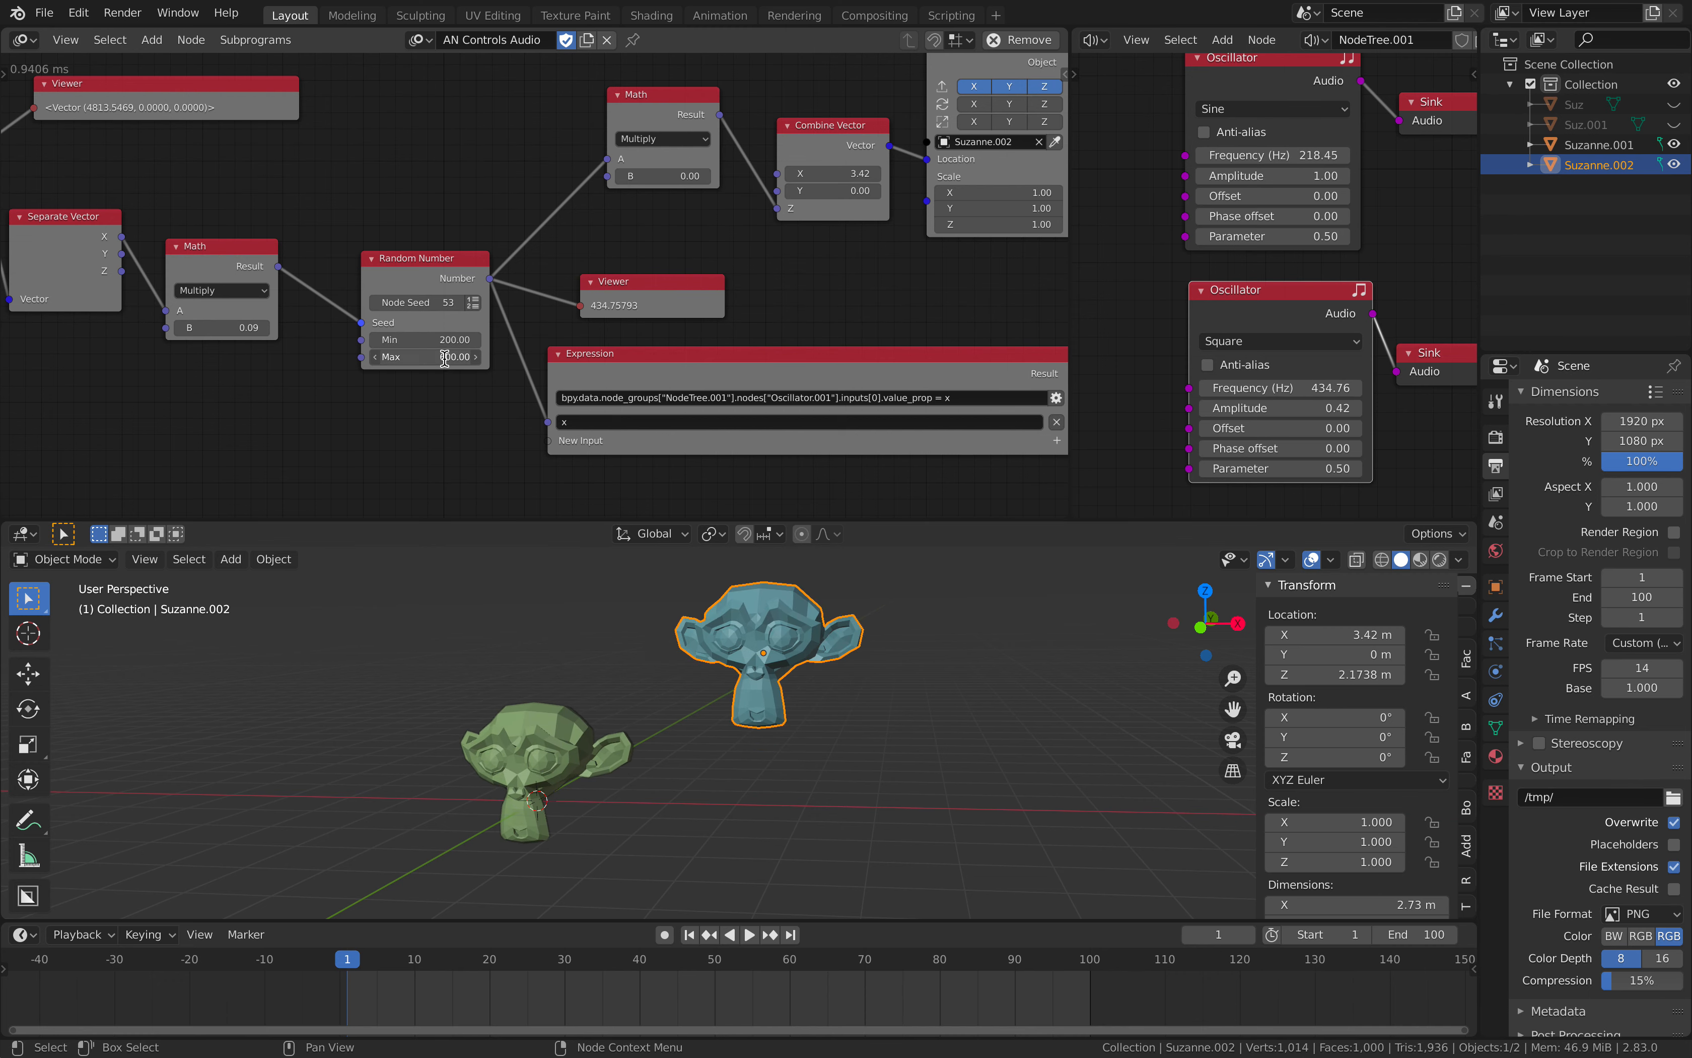
- Confirm the Random Number node's Max of 600 and deselect all objects
{"action": "left_click", "coordinate": [445, 358]}
{"action": "key", "text": "Return"}
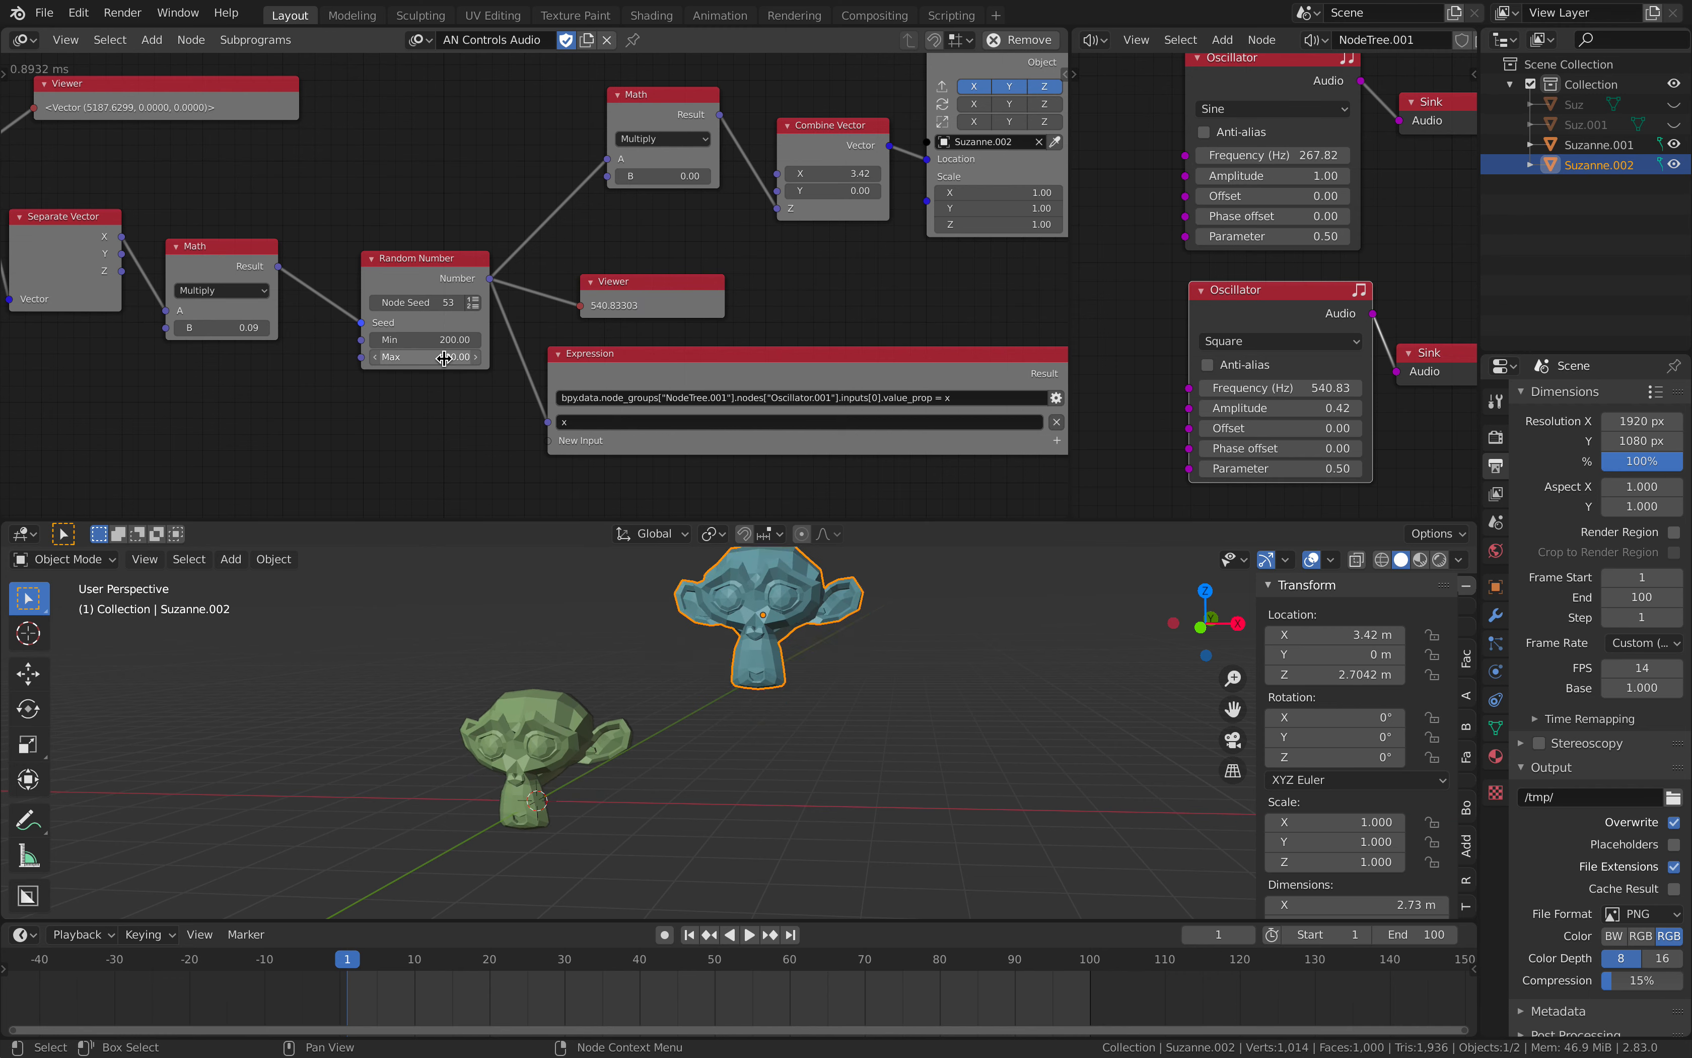
{"action": "key", "text": "alt+a"}
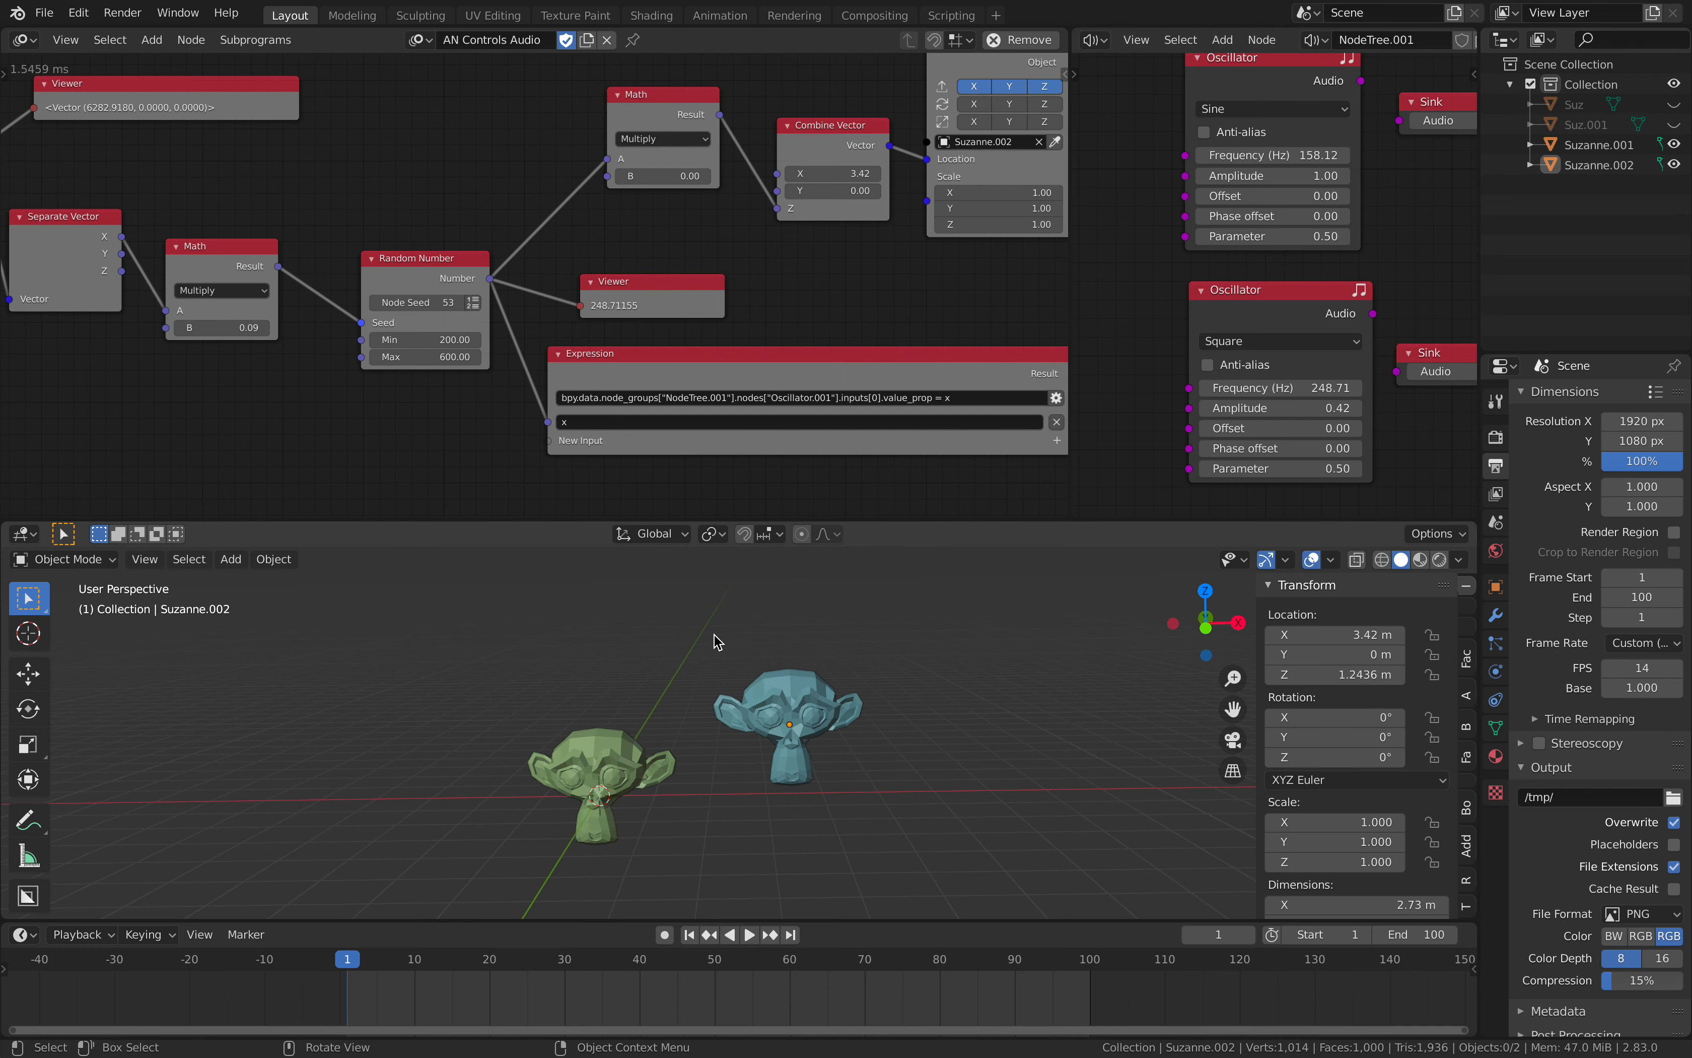
- Examine the two Animation Nodes chains alongside the movement of the green and blue monkey heads
{"action": "scroll", "coordinate": [603, 381], "scroll_direction": "down", "scroll_amount": 2}
{"action": "middle_click_drag", "start_coordinate": [602, 377], "coordinate": [748, 432]}
{"action": "scroll", "coordinate": [686, 365], "scroll_direction": "down", "scroll_amount": 3}
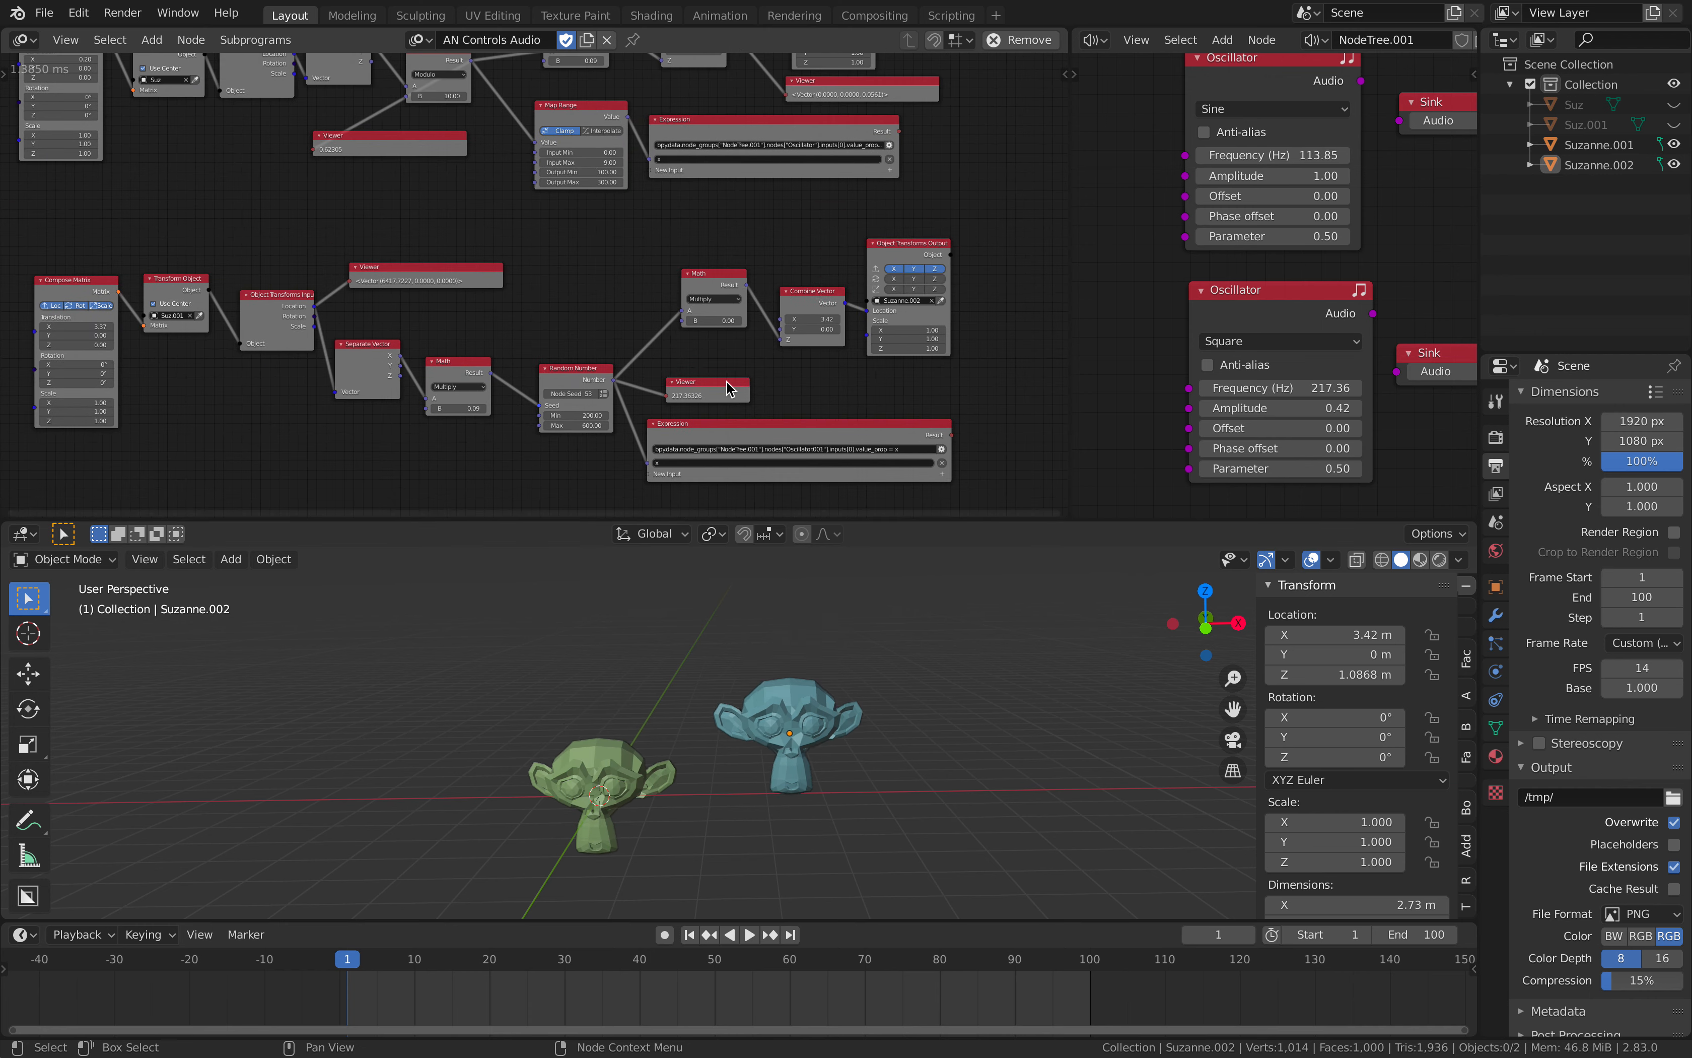
{"action": "middle_click_drag", "start_coordinate": [638, 329], "coordinate": [676, 376]}
{"action": "scroll", "coordinate": [676, 381], "scroll_direction": "down", "scroll_amount": 1}
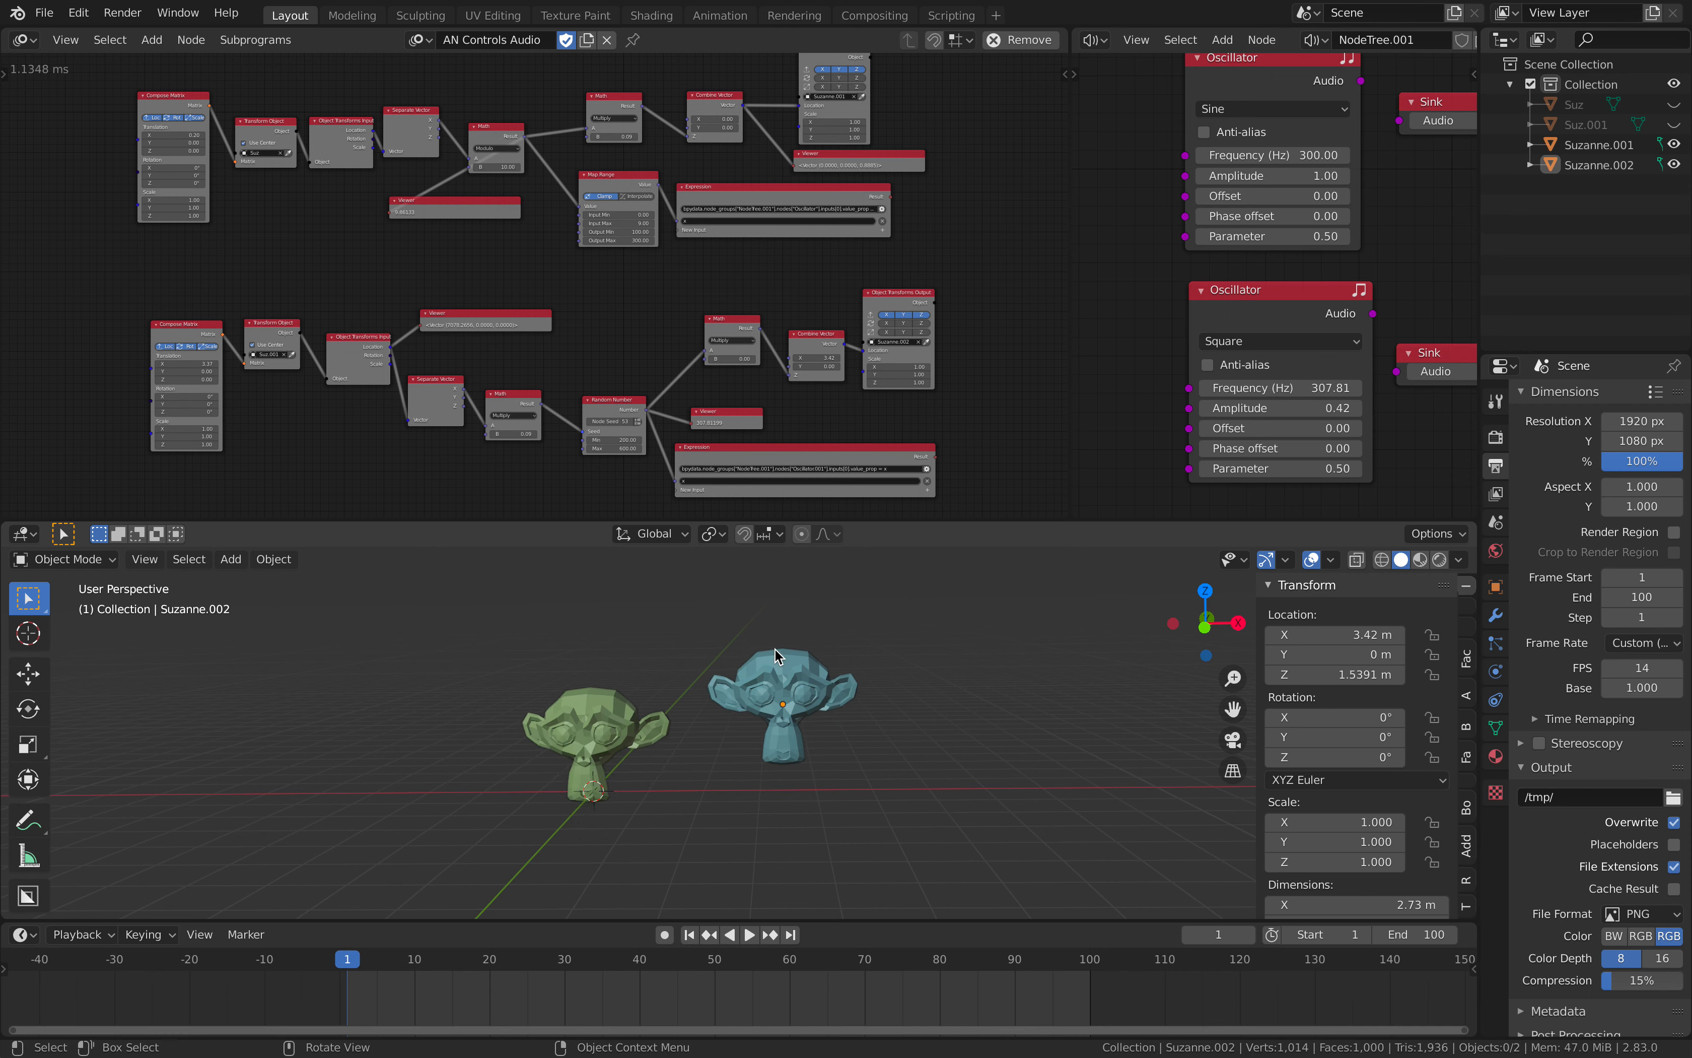
{"action": "middle_click_drag", "start_coordinate": [747, 699], "coordinate": [735, 698]}
{"action": "scroll", "coordinate": [727, 700], "scroll_direction": "up", "scroll_amount": 1}
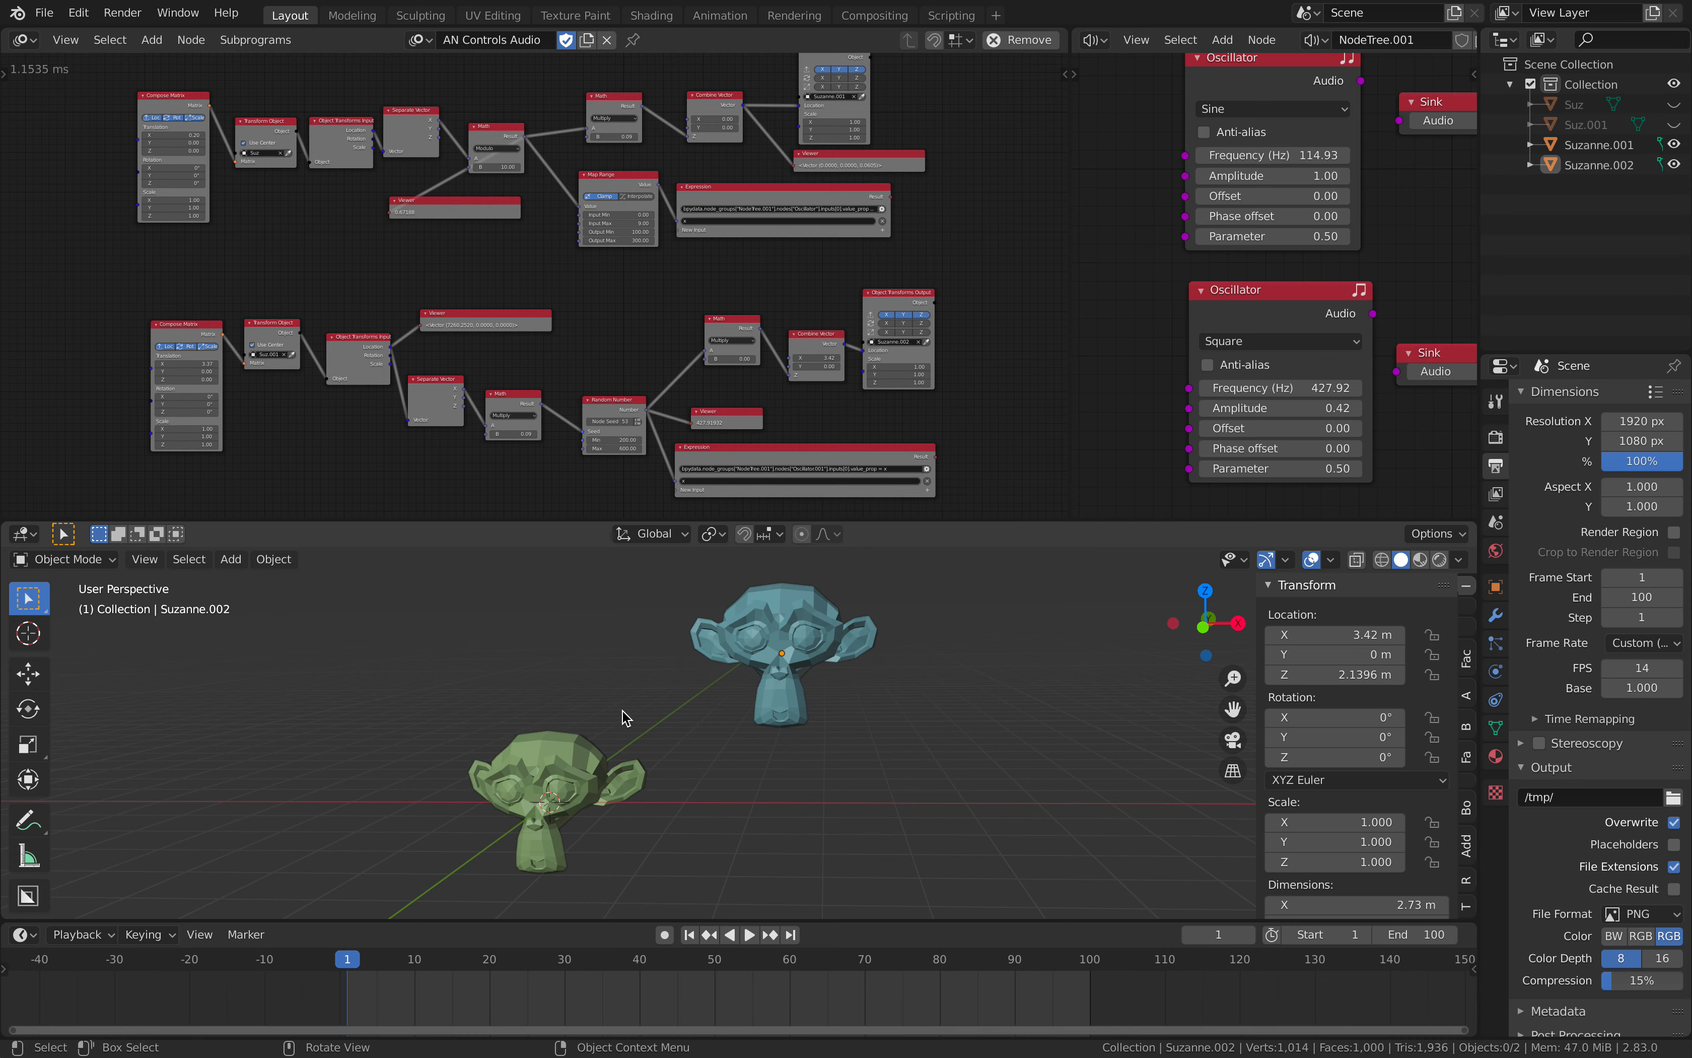
{"action": "middle_click_drag", "start_coordinate": [767, 385], "coordinate": [716, 381]}
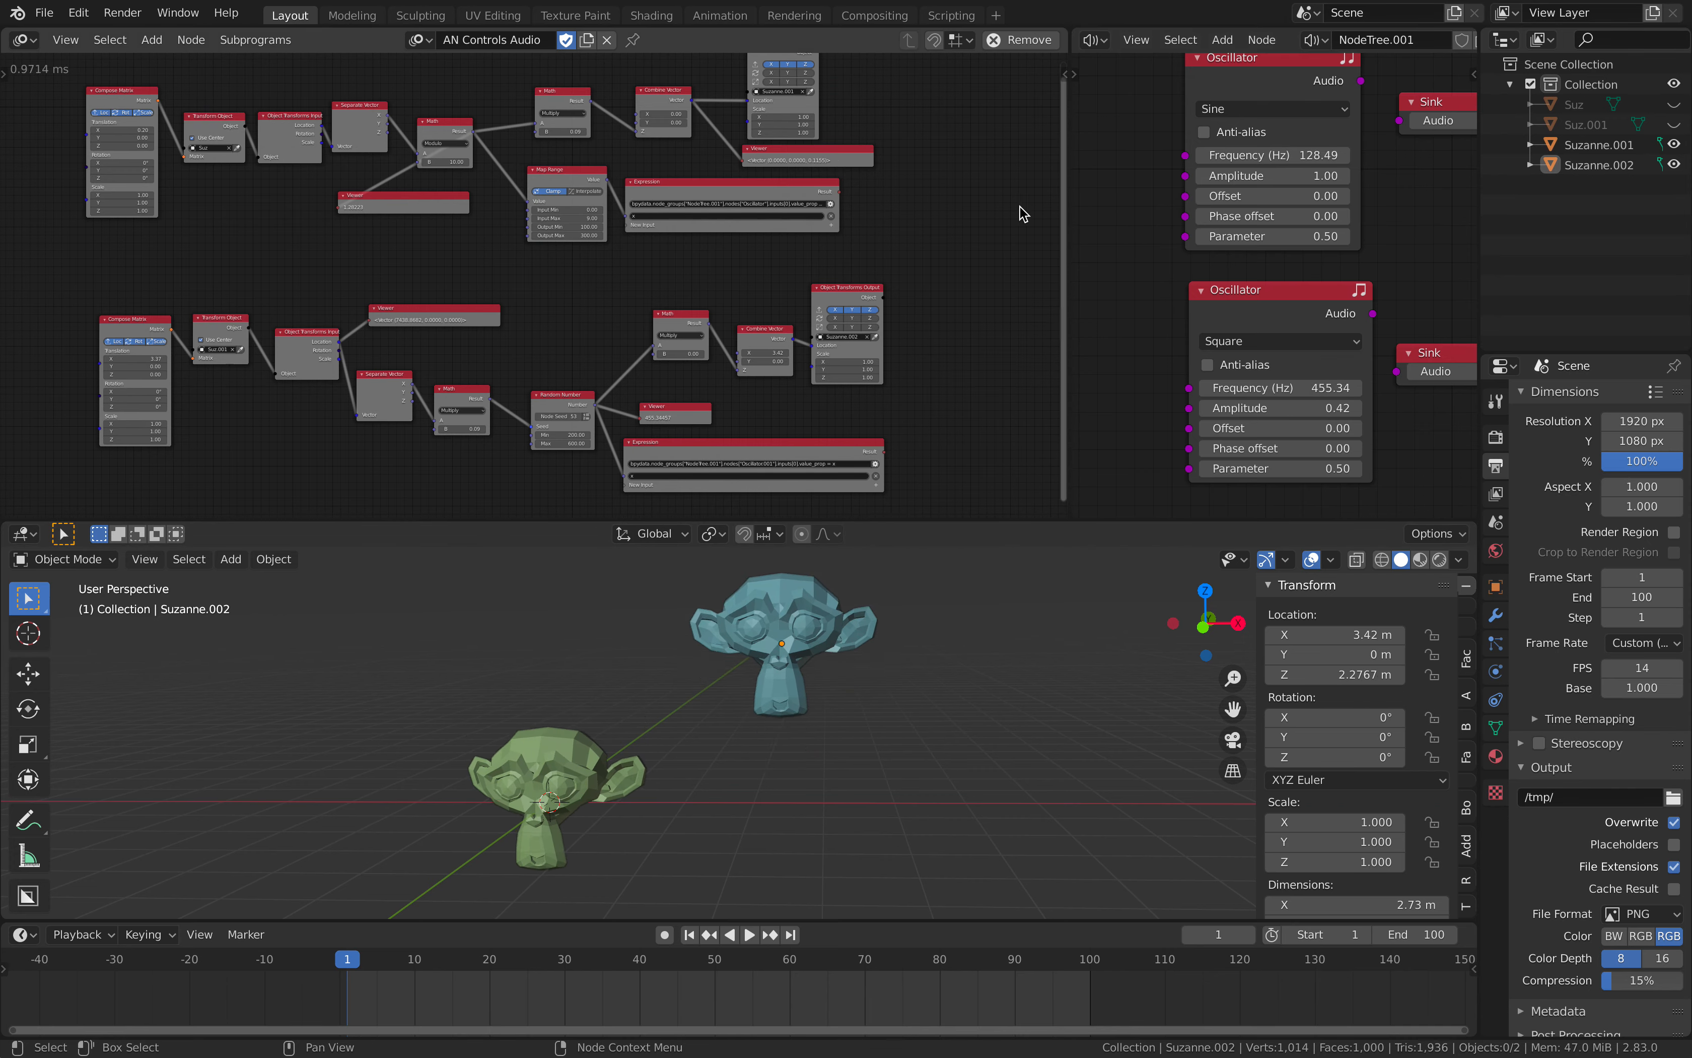
- Show the node tree's Auto Execution settings and turn off Always, toggling it to compare both states
{"action": "left_click", "coordinate": [1069, 74]}
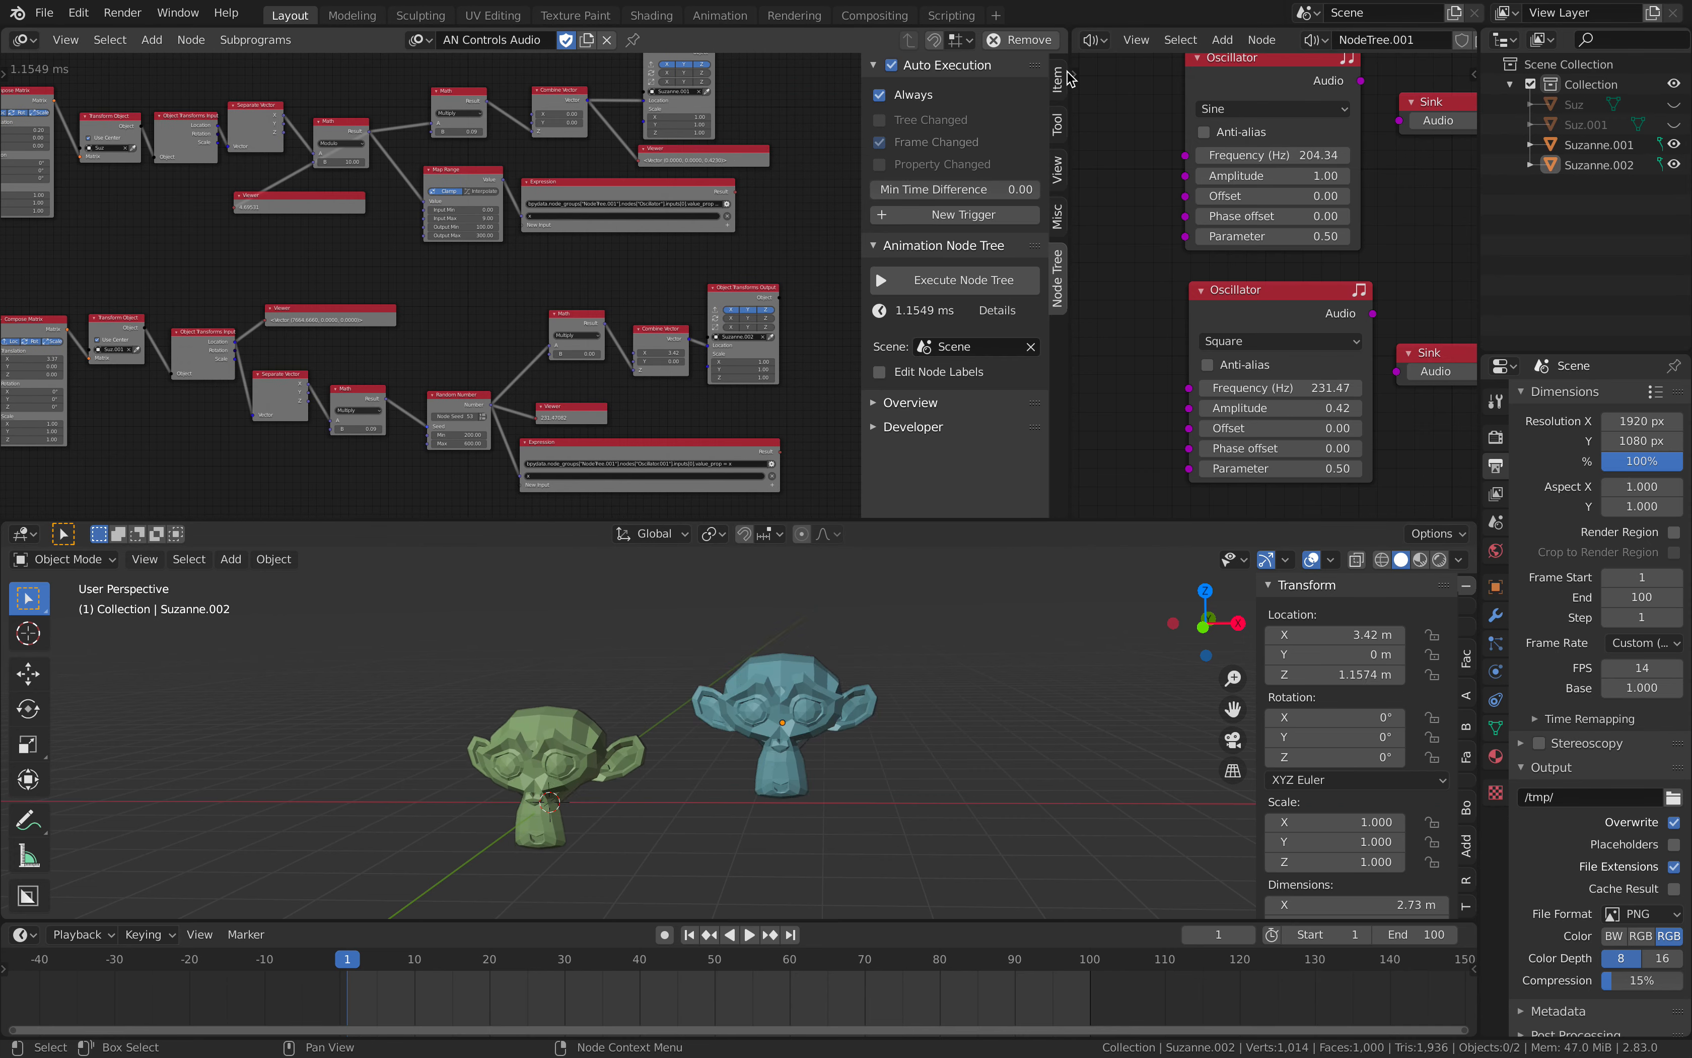
{"action": "left_click", "coordinate": [926, 98]}
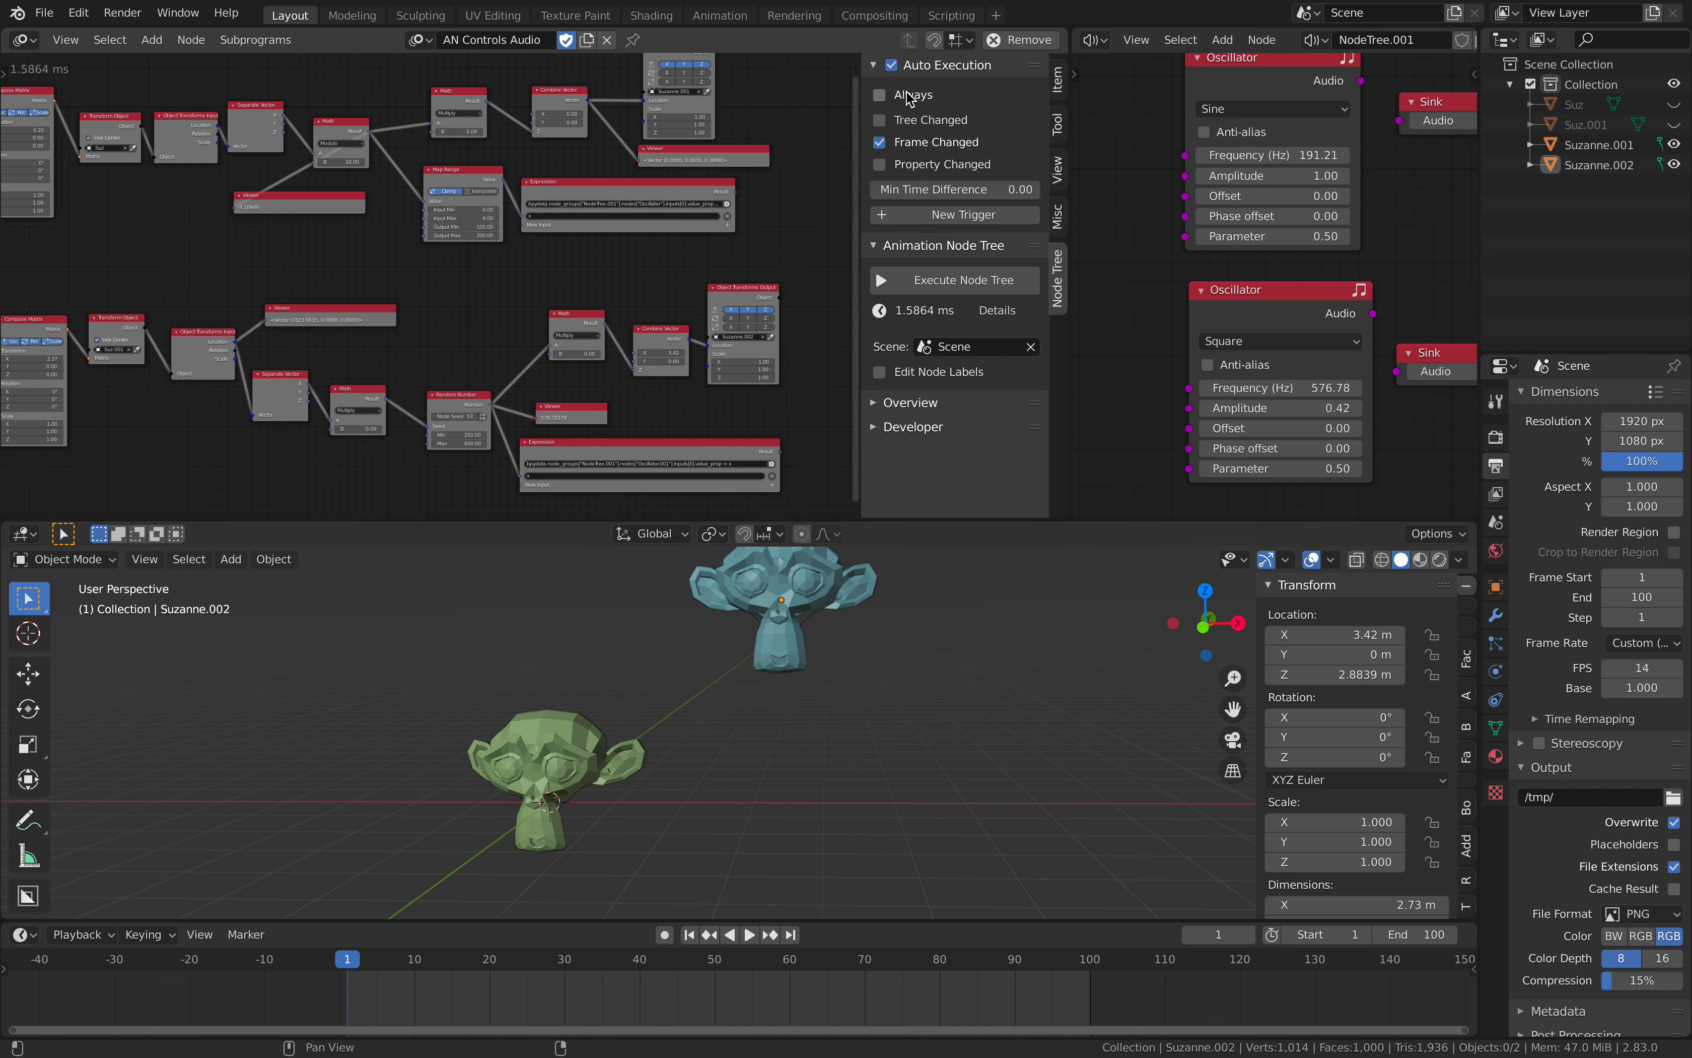
{"action": "left_click", "coordinate": [909, 96]}
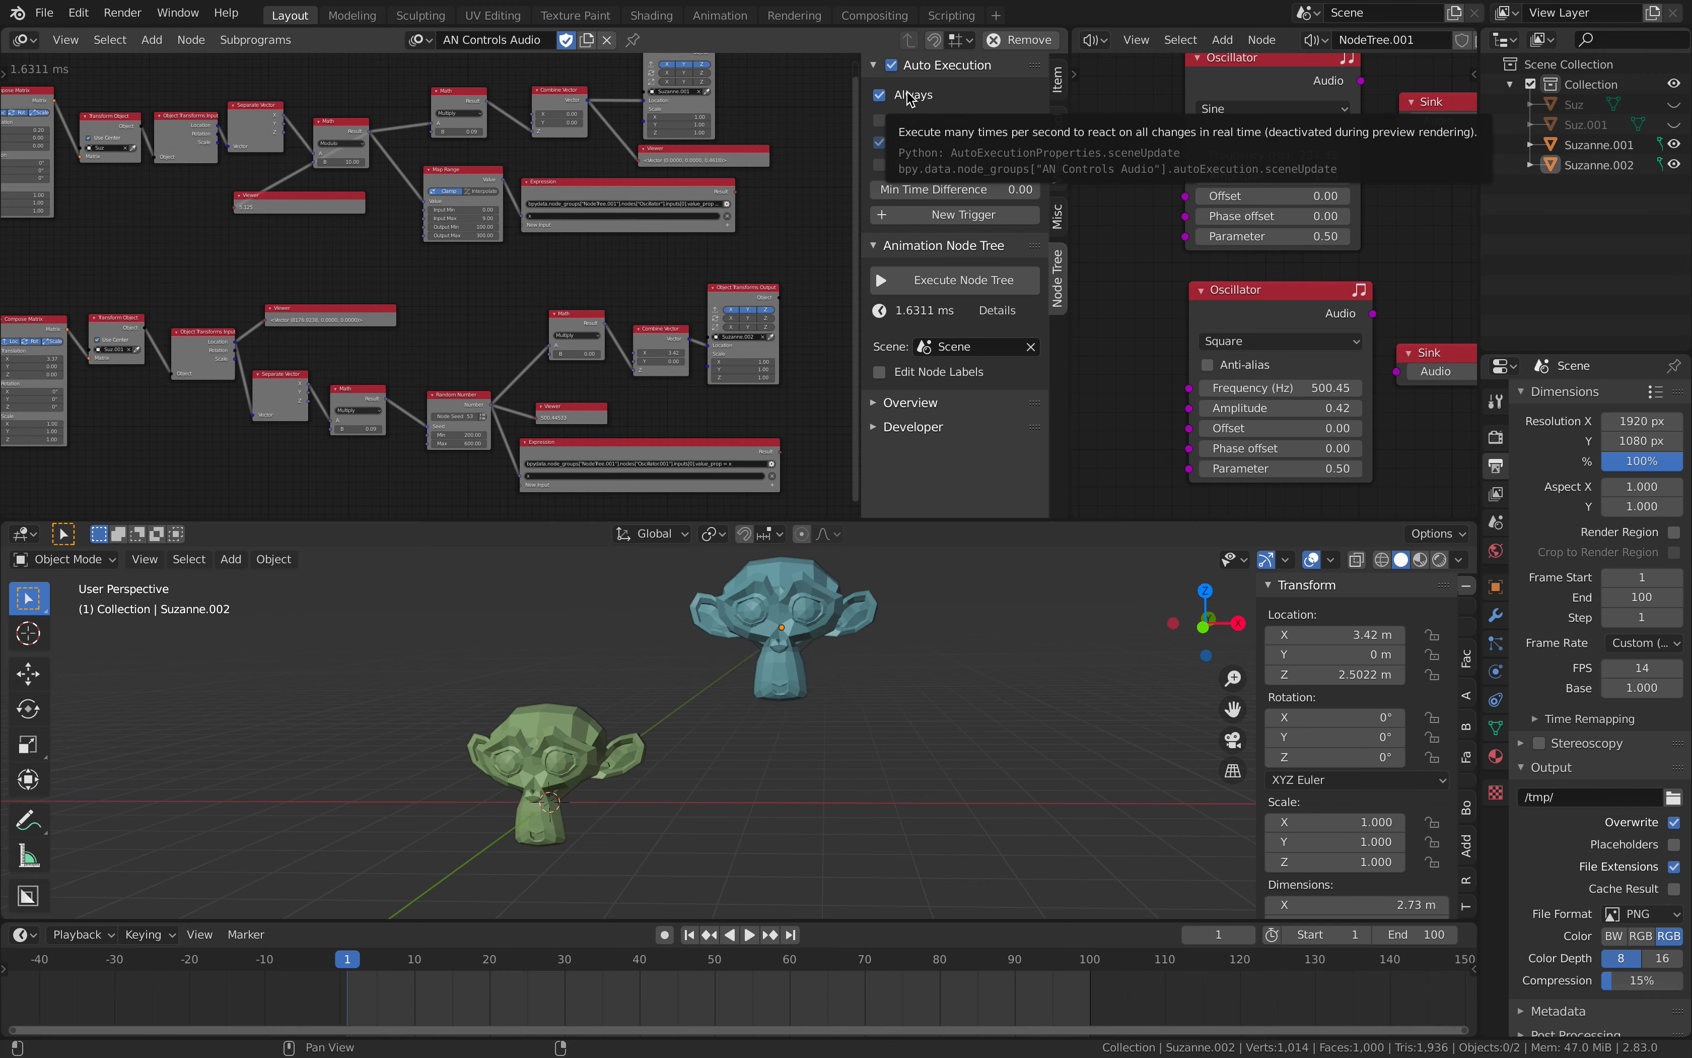
{"action": "left_click", "coordinate": [907, 94]}
{"action": "middle_click_drag", "start_coordinate": [744, 112], "coordinate": [664, 160]}
{"action": "scroll", "coordinate": [718, 156], "scroll_direction": "up", "scroll_amount": 2}
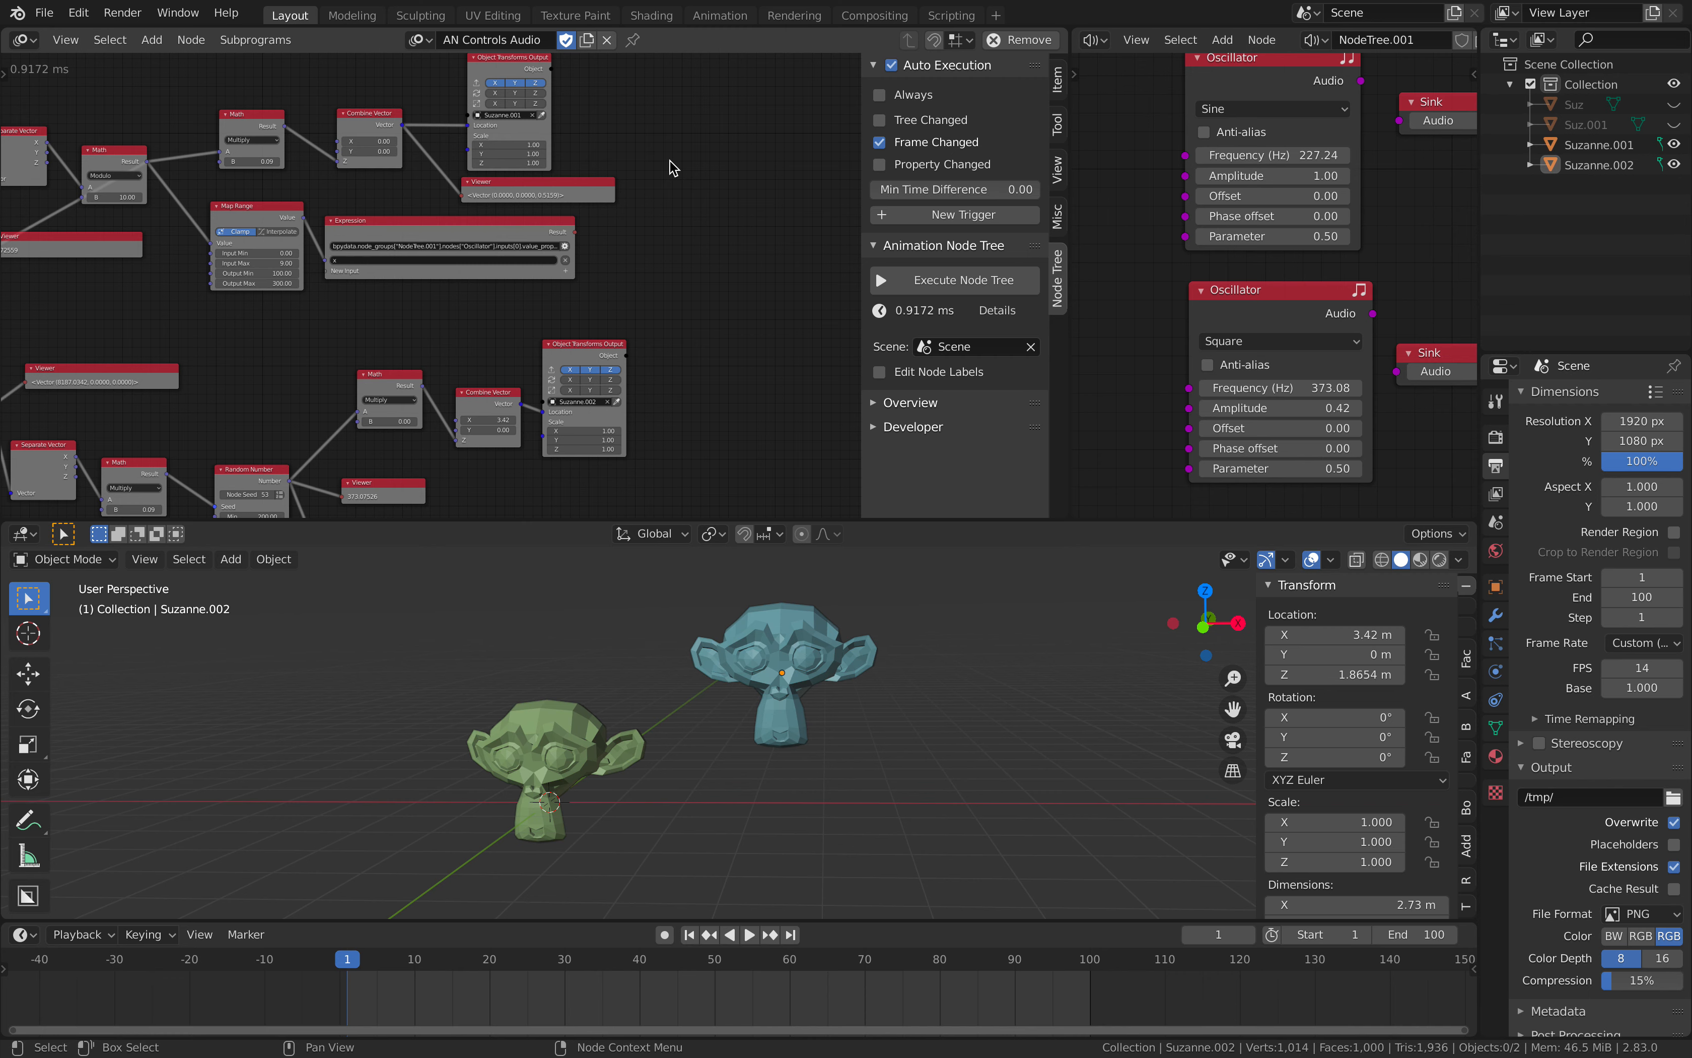
- Select the blue and green monkey heads in turn, finishing with the blue head, Suzanne.002, selected
{"action": "left_click", "coordinate": [767, 683]}
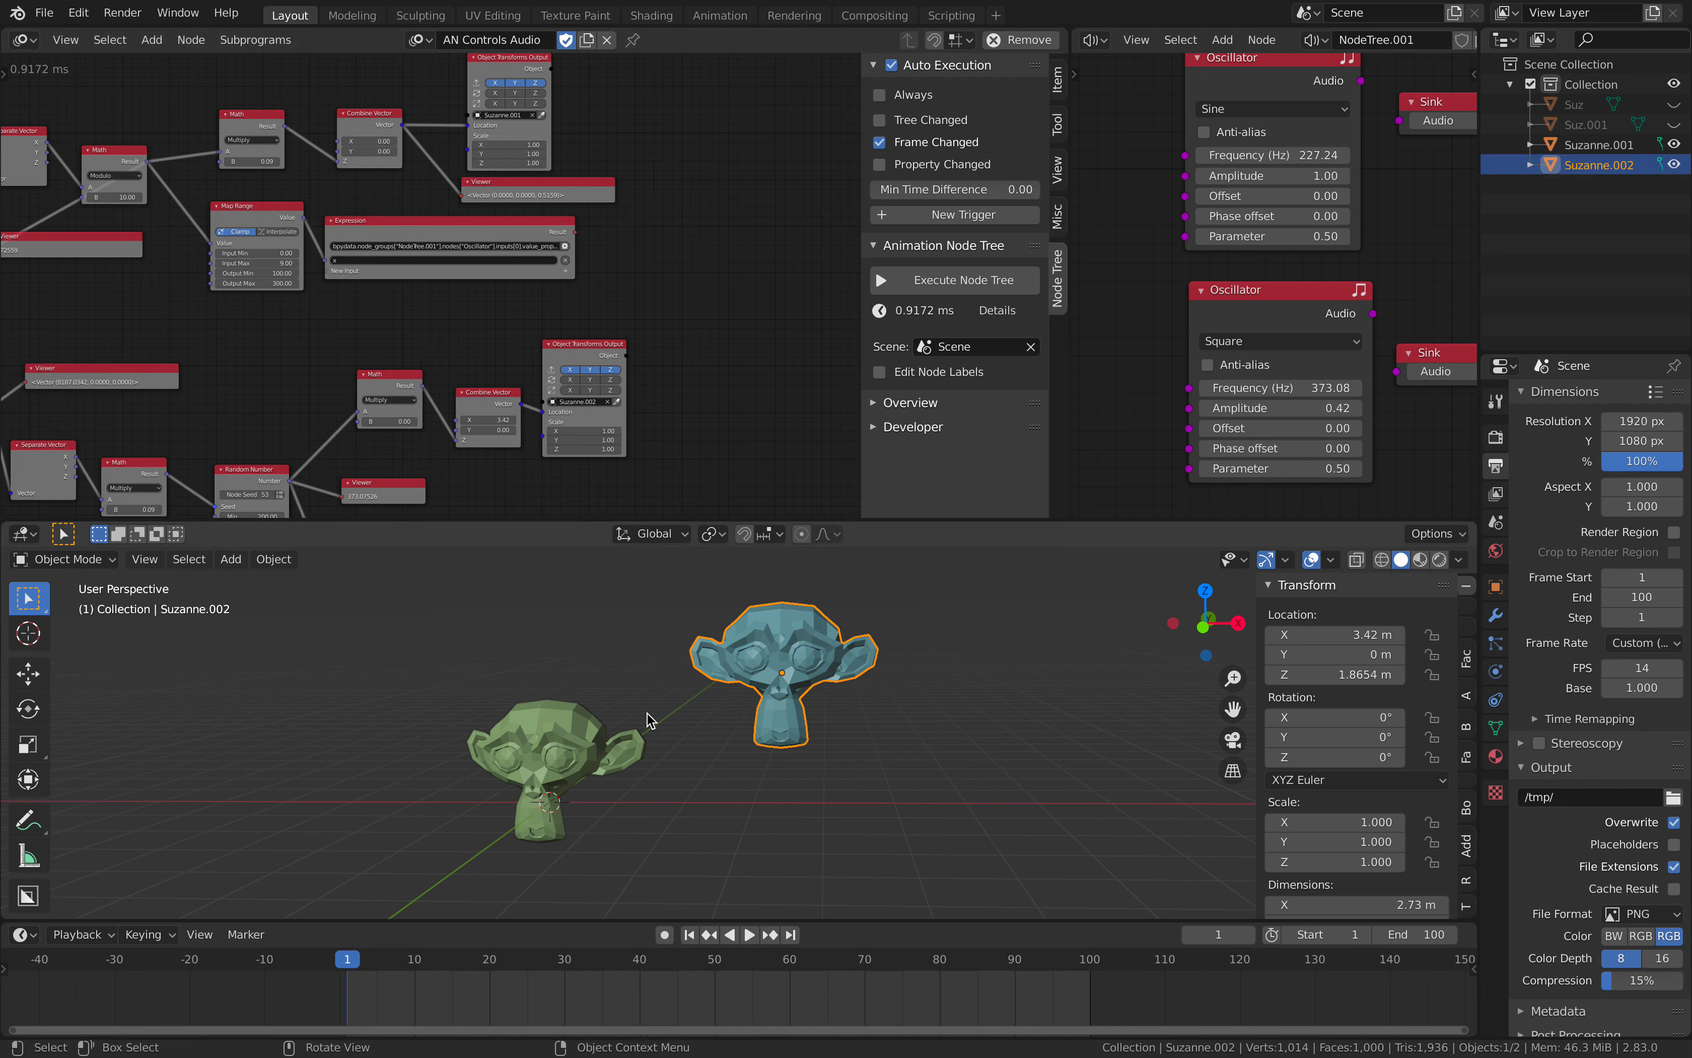
{"action": "left_click", "coordinate": [576, 738]}
{"action": "left_click", "coordinate": [767, 665]}
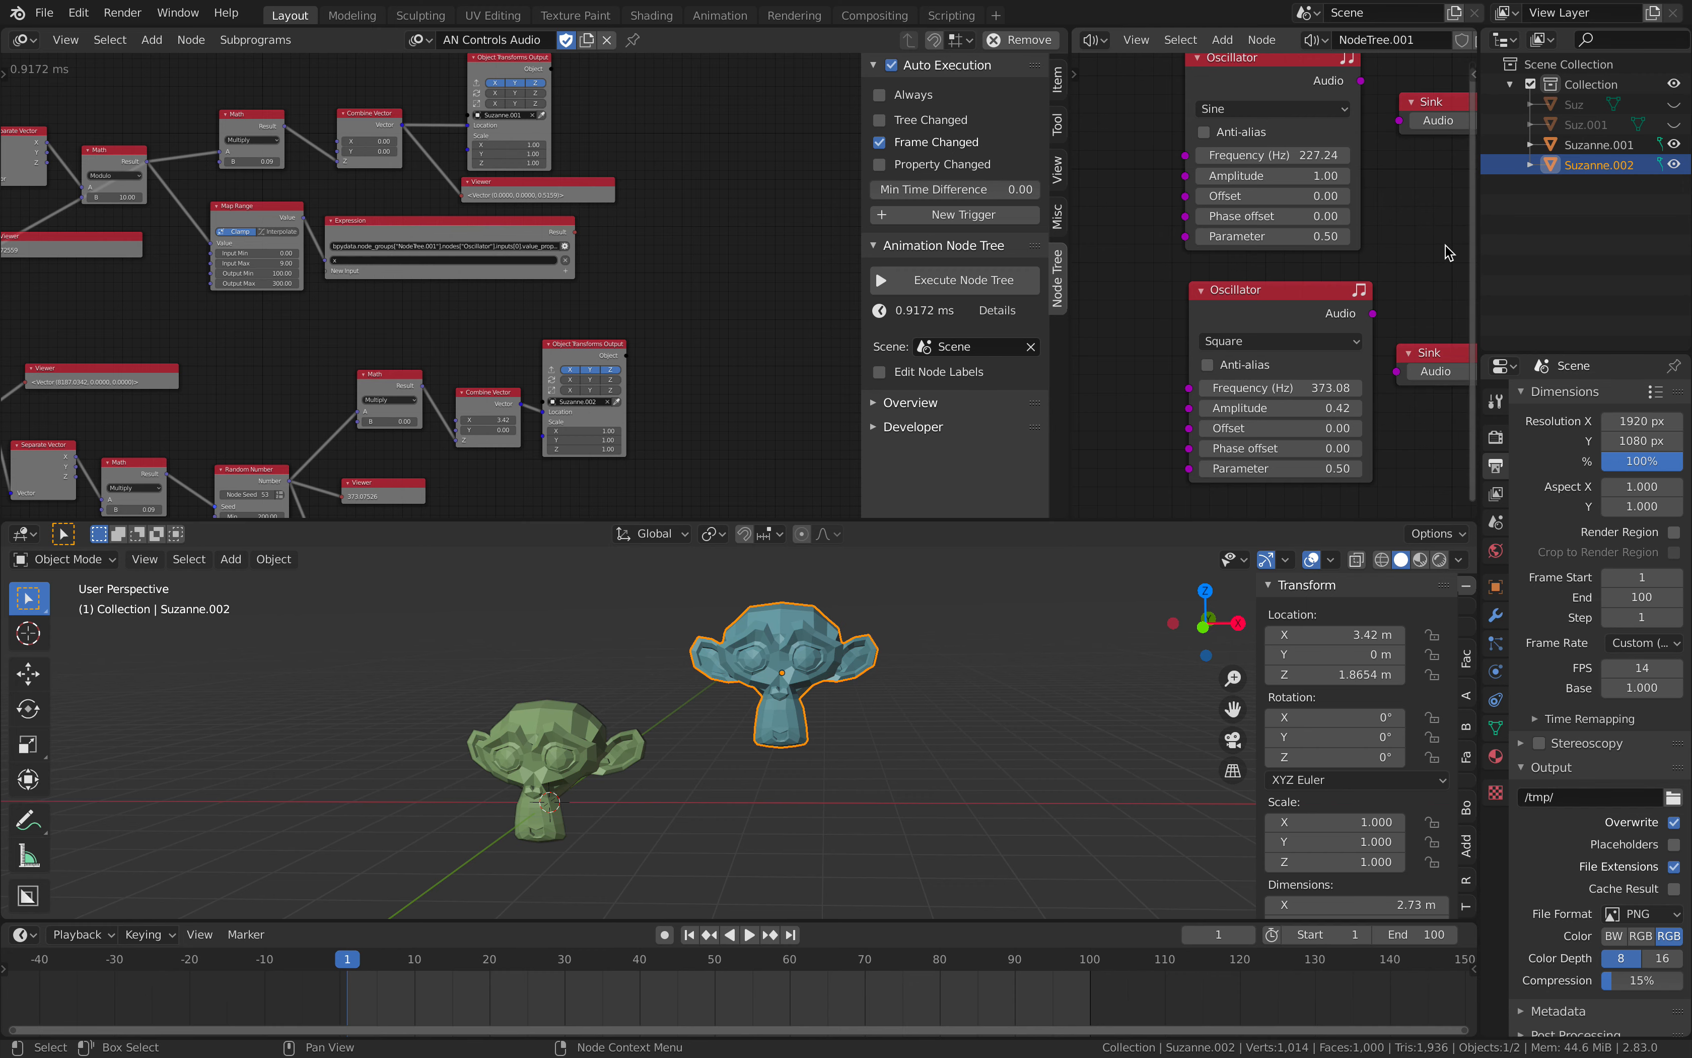
- Fit all Animation Nodes into view, hide their settings sidebar and widen the audio node editor to show both Sinks
{"action": "key", "text": "Home"}
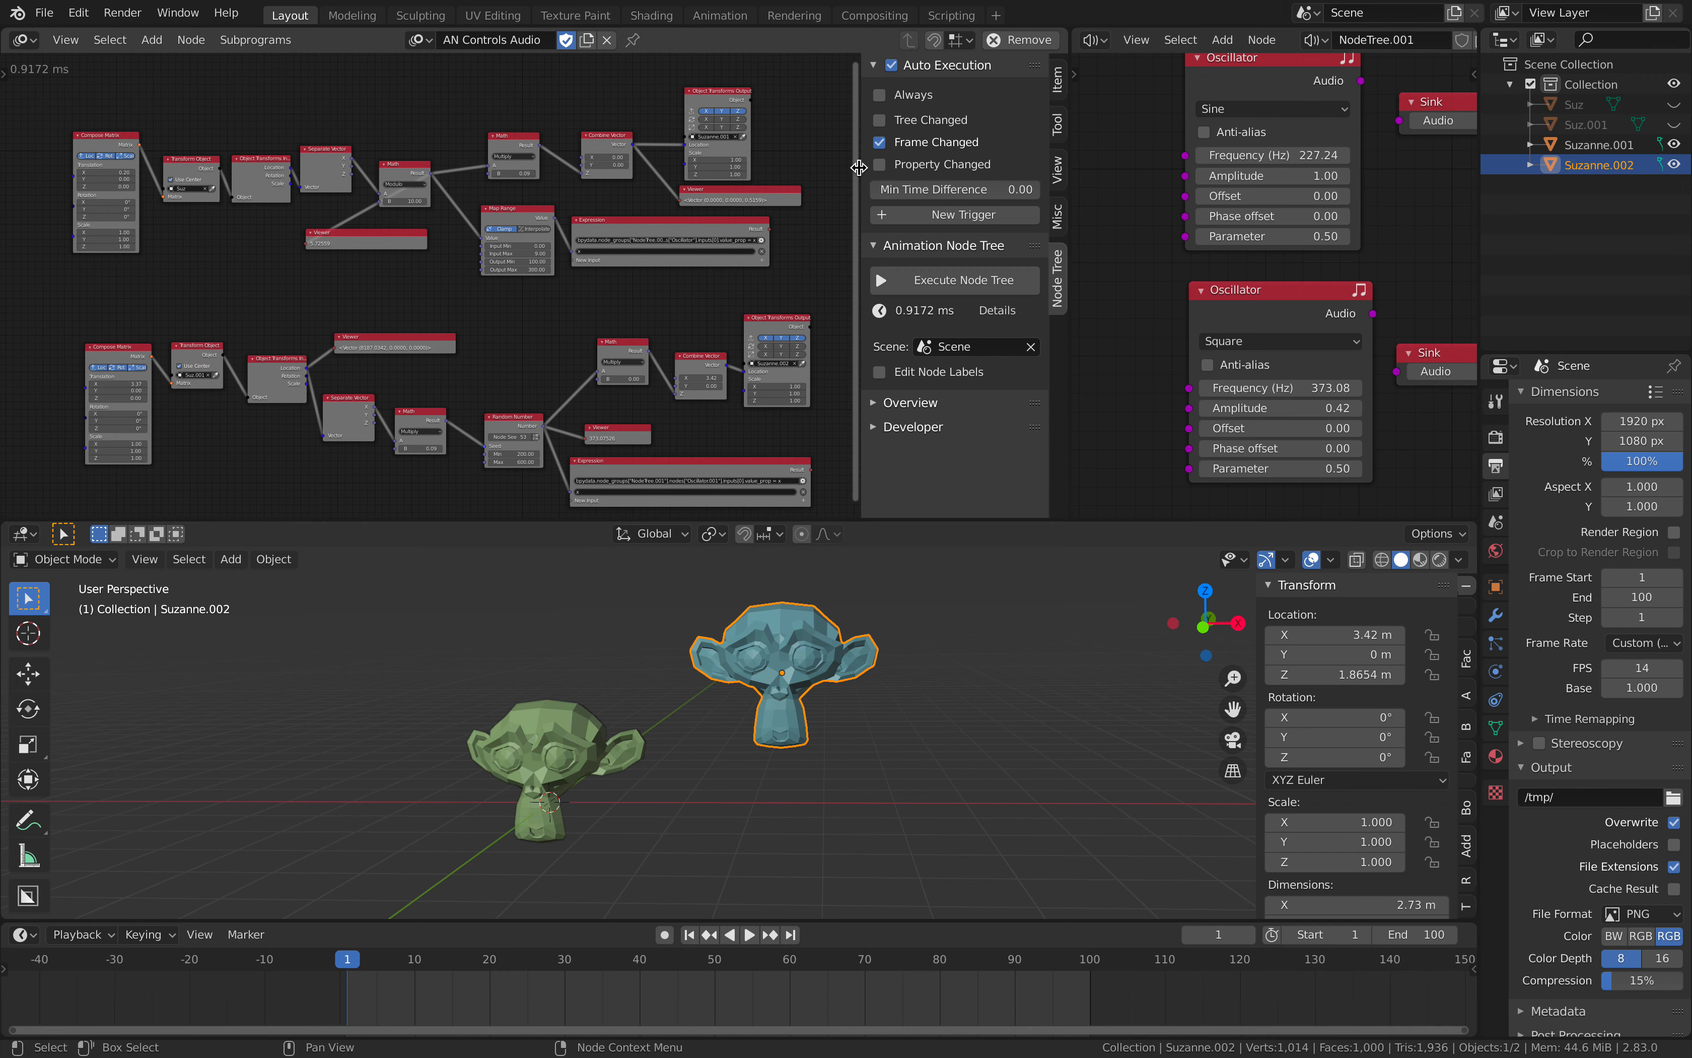
{"action": "left_click_drag", "start_coordinate": [865, 166], "coordinate": [794, 160]}
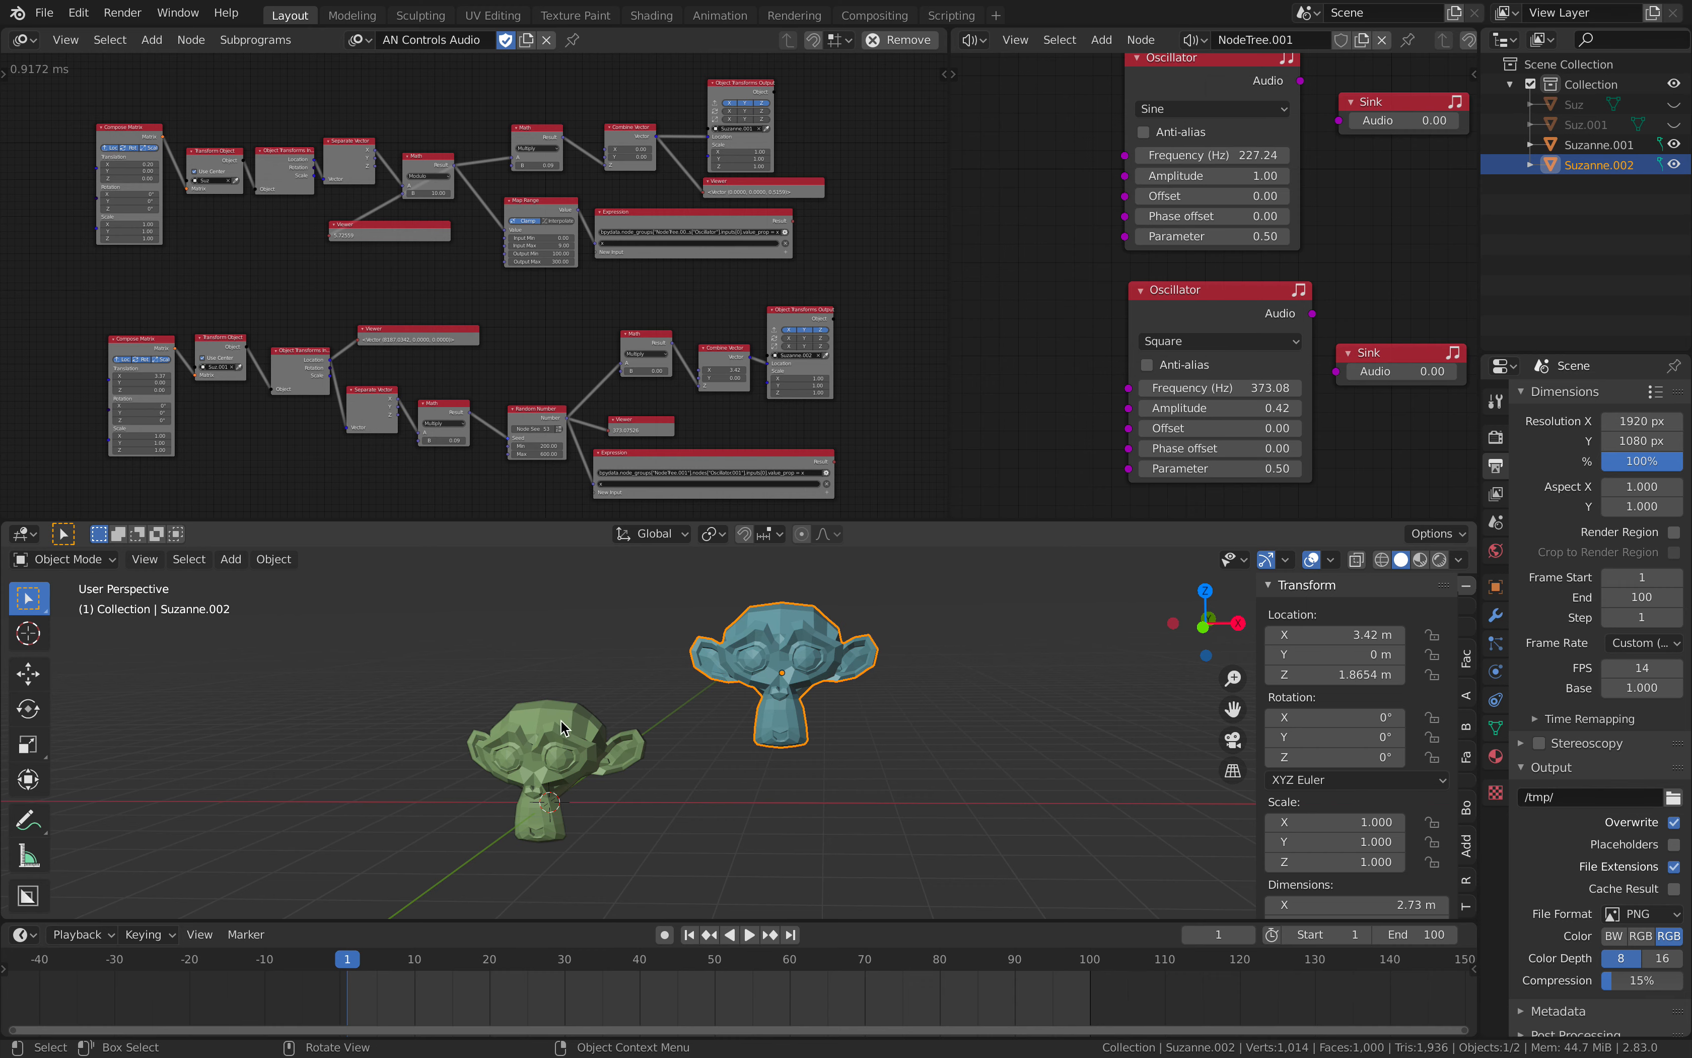
{"action": "middle_click_drag", "start_coordinate": [878, 301], "coordinate": [896, 292]}
{"action": "scroll", "coordinate": [775, 318], "scroll_direction": "up", "scroll_amount": 2}
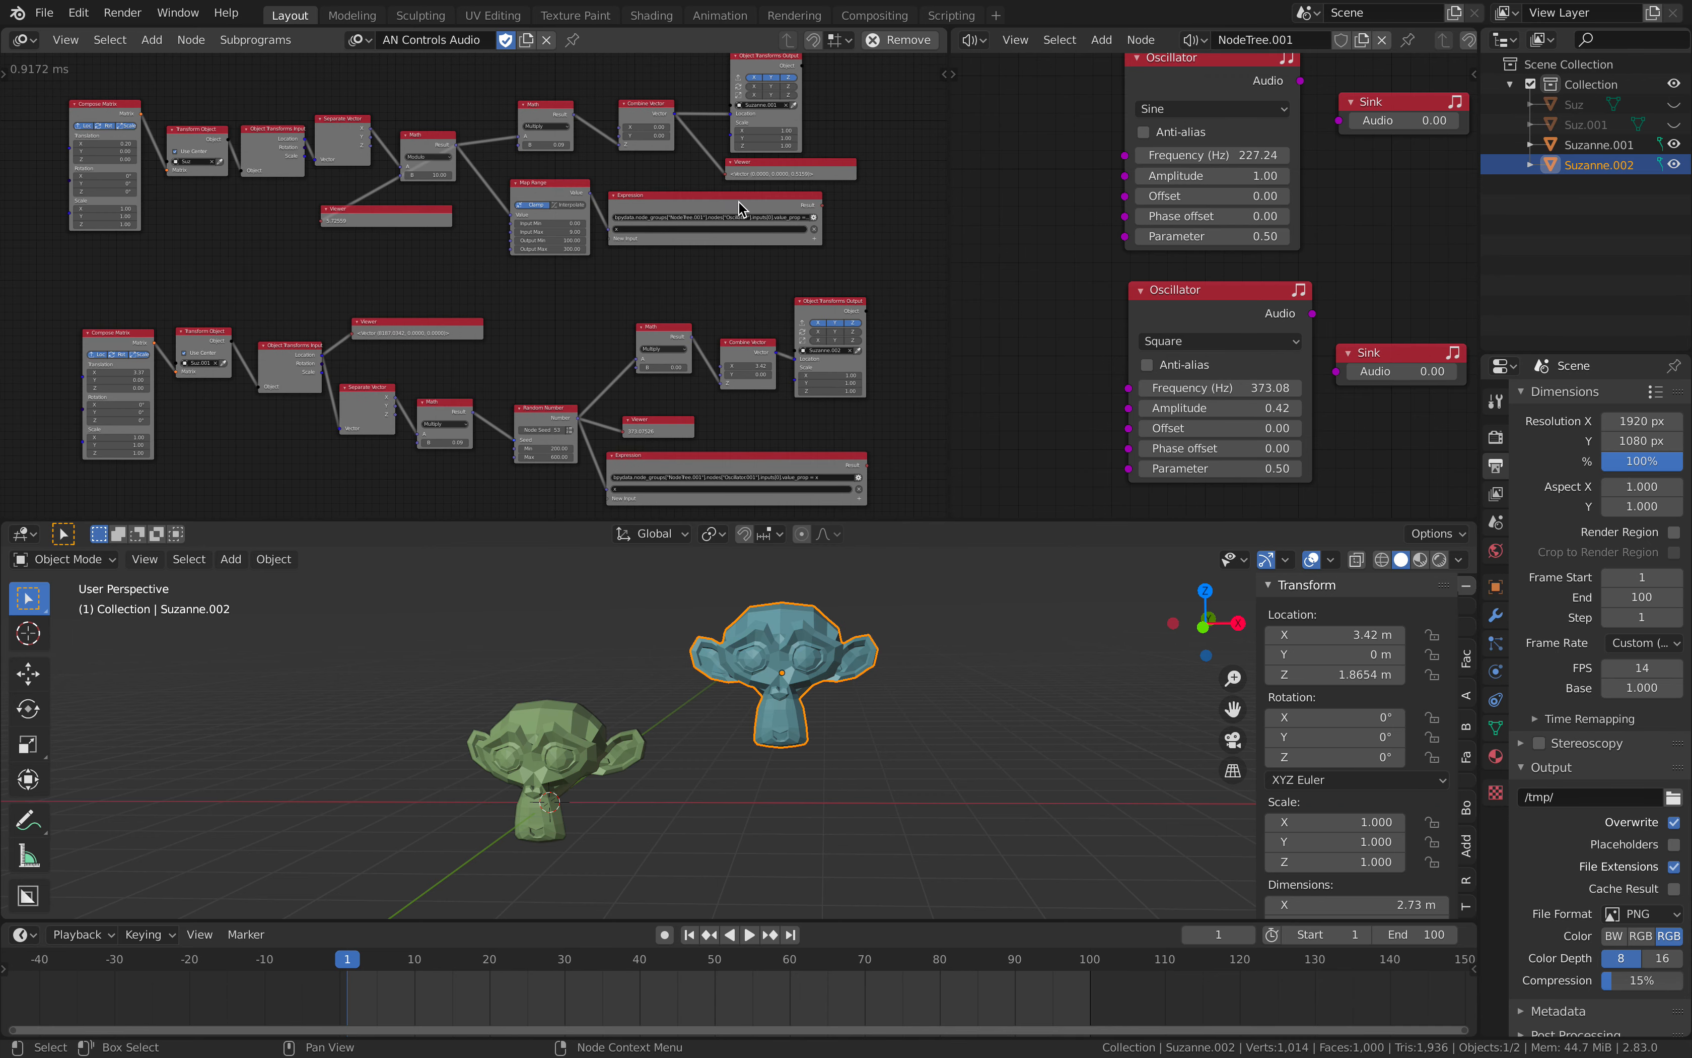
- Inspect the Suzanne.001 node chain from the Expression and Map Range back to its Compose Matrix
{"action": "scroll", "coordinate": [559, 179], "scroll_direction": "up", "scroll_amount": 3}
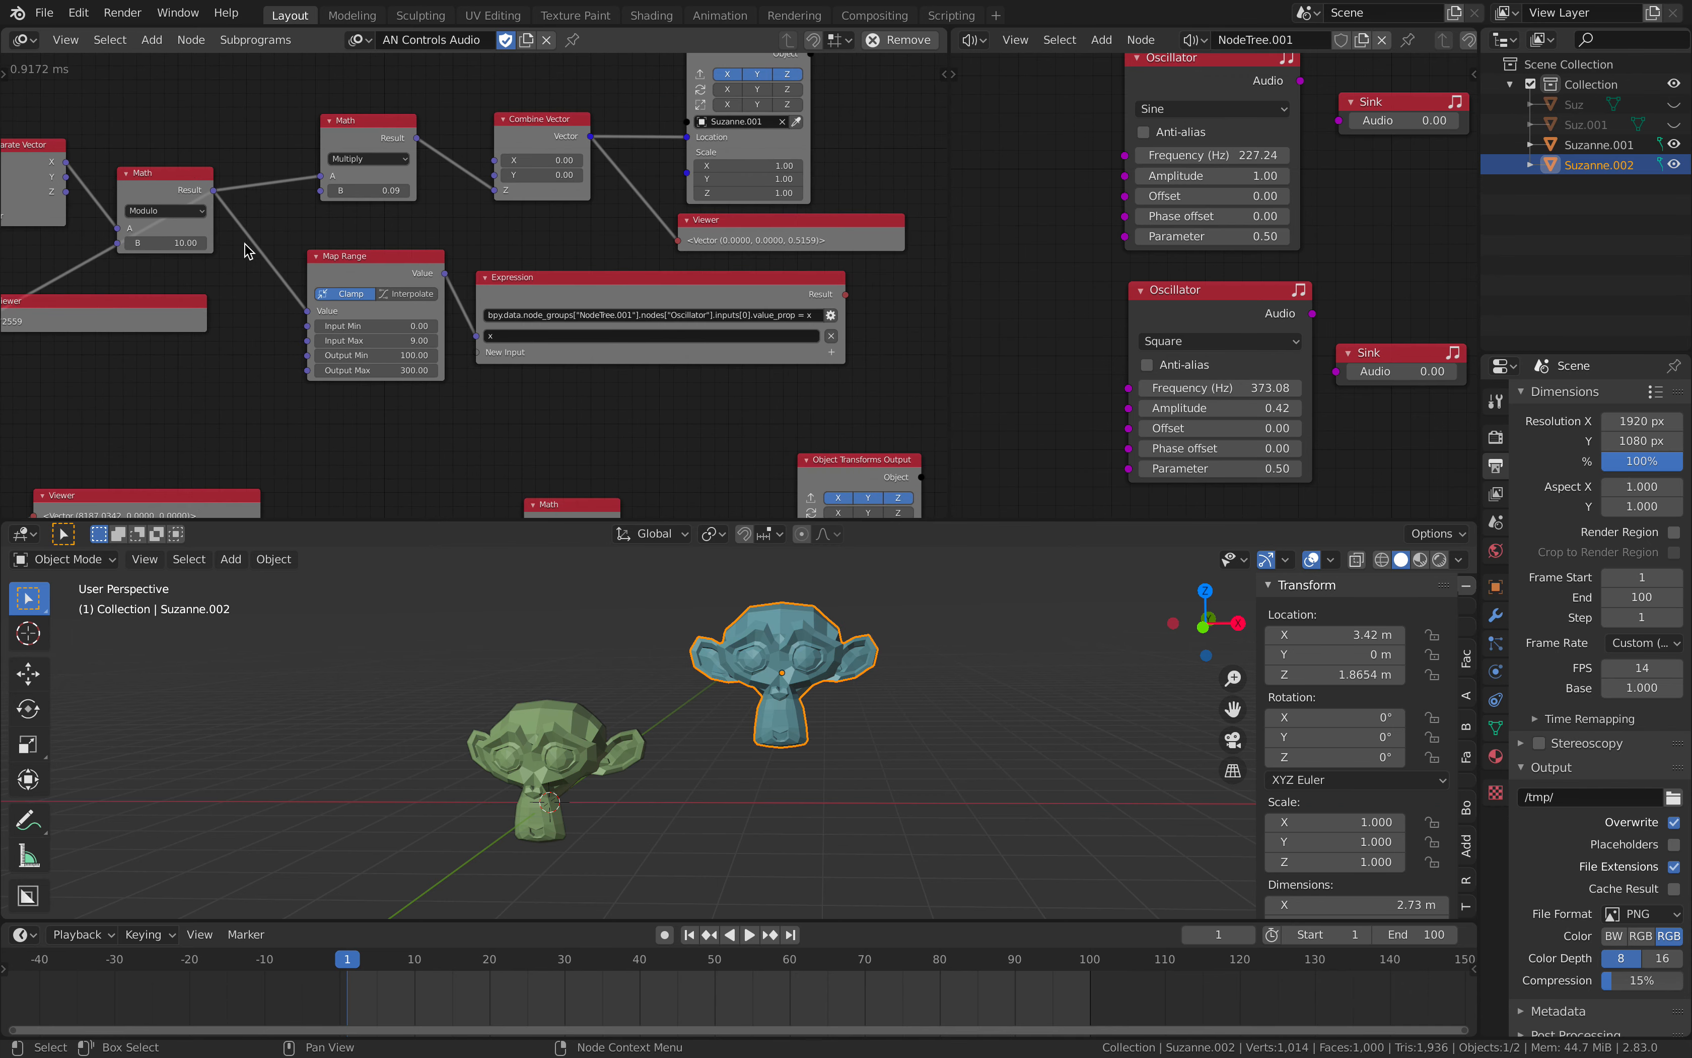
{"action": "scroll", "coordinate": [536, 162], "scroll_direction": "down", "scroll_amount": 1}
{"action": "middle_click_drag", "start_coordinate": [389, 131], "coordinate": [544, 179]}
{"action": "middle_click_drag", "start_coordinate": [189, 196], "coordinate": [542, 151]}
{"action": "left_click_drag", "start_coordinate": [292, 133], "coordinate": [289, 131]}
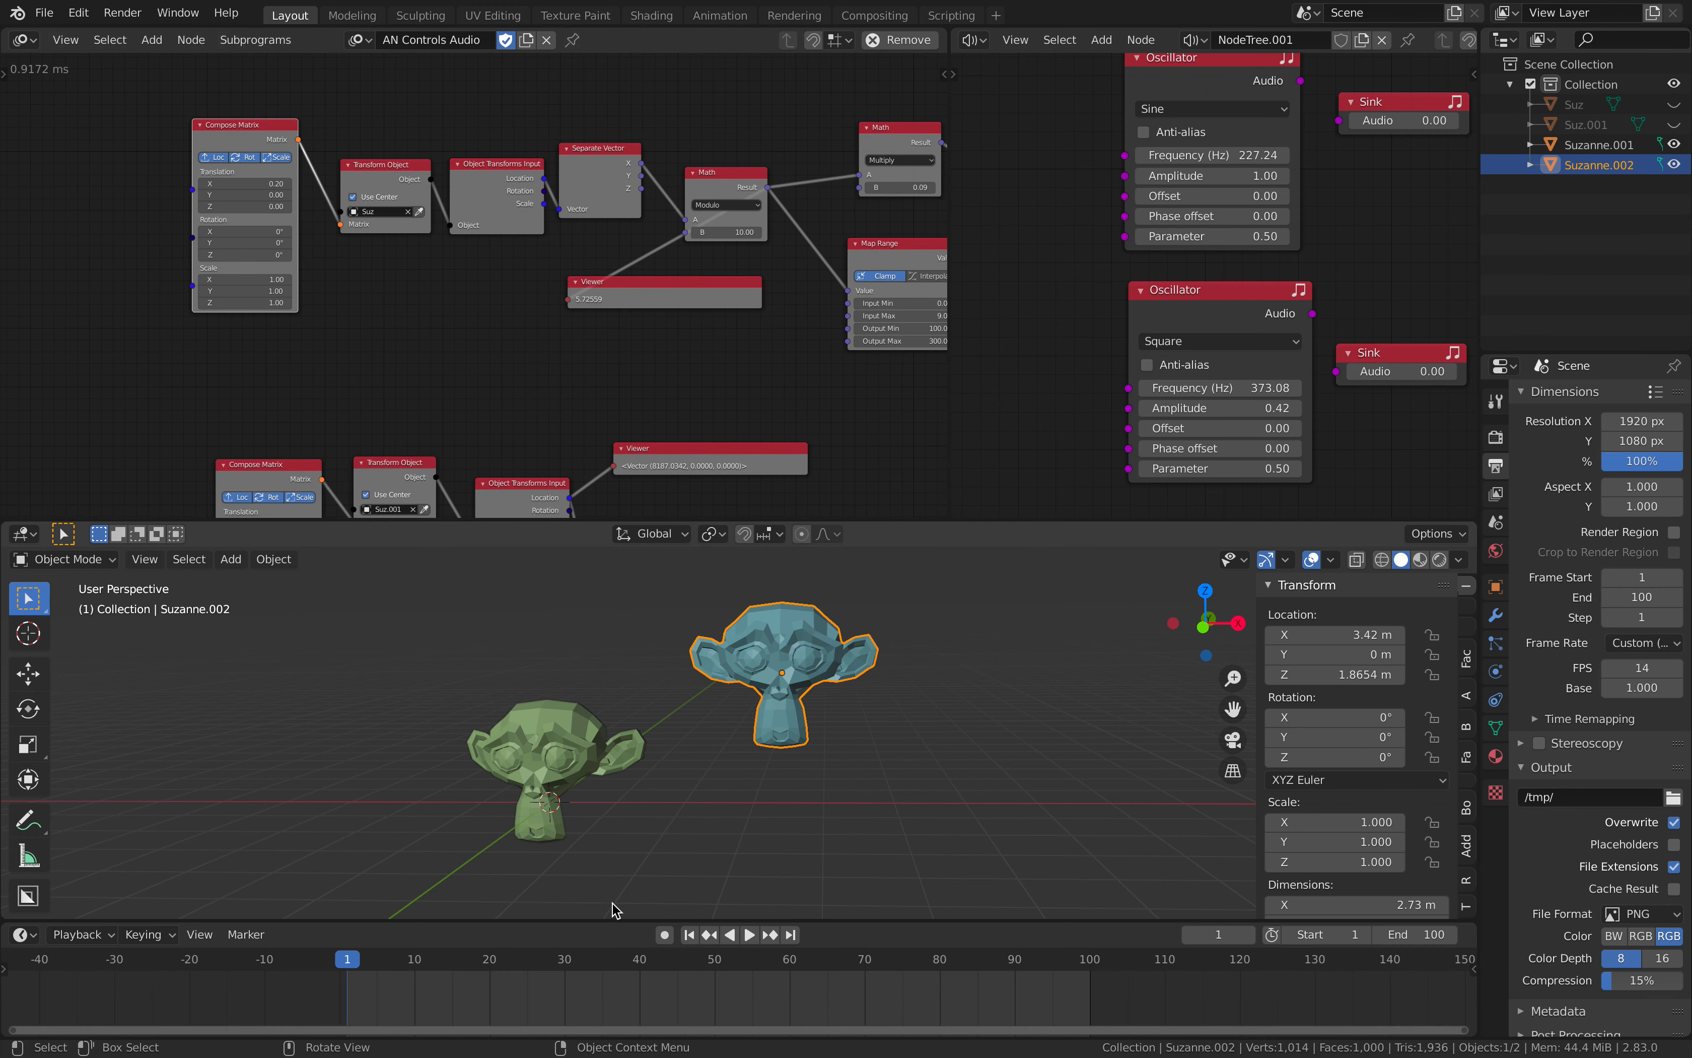
- Turn on Always in the node tree's Auto Execution settings
{"action": "scroll", "coordinate": [738, 986], "scroll_direction": "up", "scroll_amount": 2}
{"action": "middle_click_drag", "start_coordinate": [1465, 287], "coordinate": [1311, 307]}
{"action": "middle_click_drag", "start_coordinate": [927, 119], "coordinate": [656, 126]}
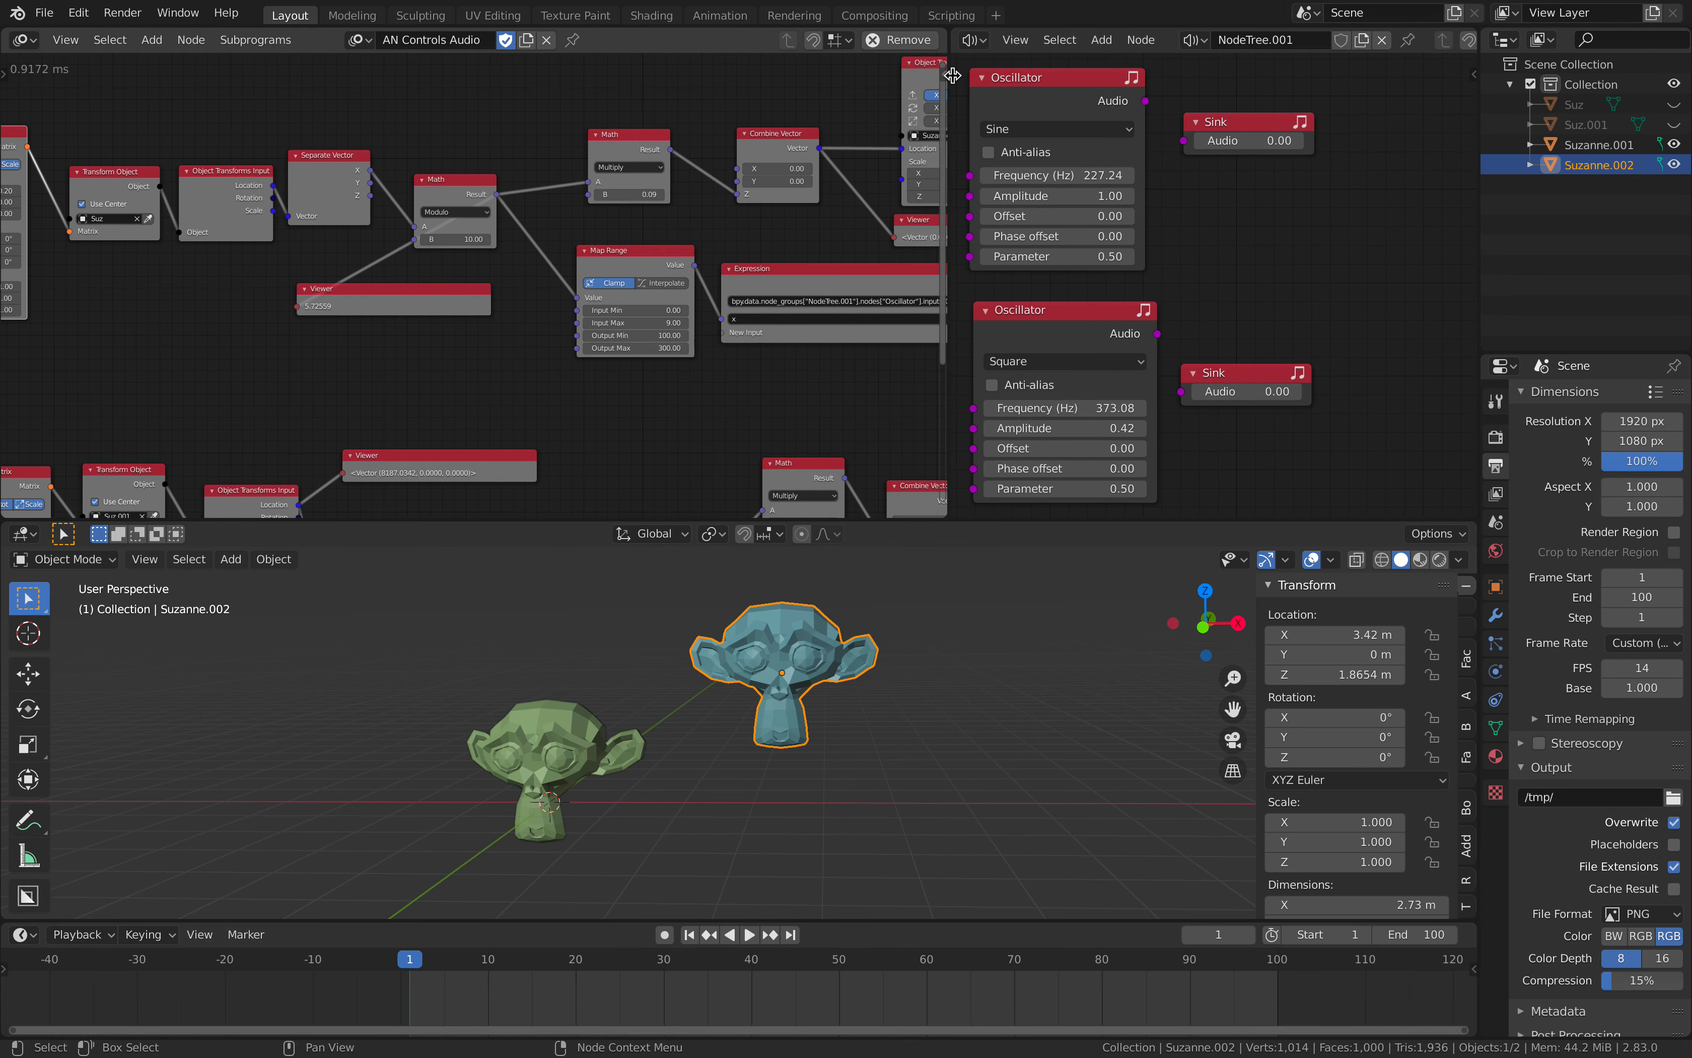
{"action": "left_click", "coordinate": [951, 74]}
{"action": "left_click", "coordinate": [798, 98]}
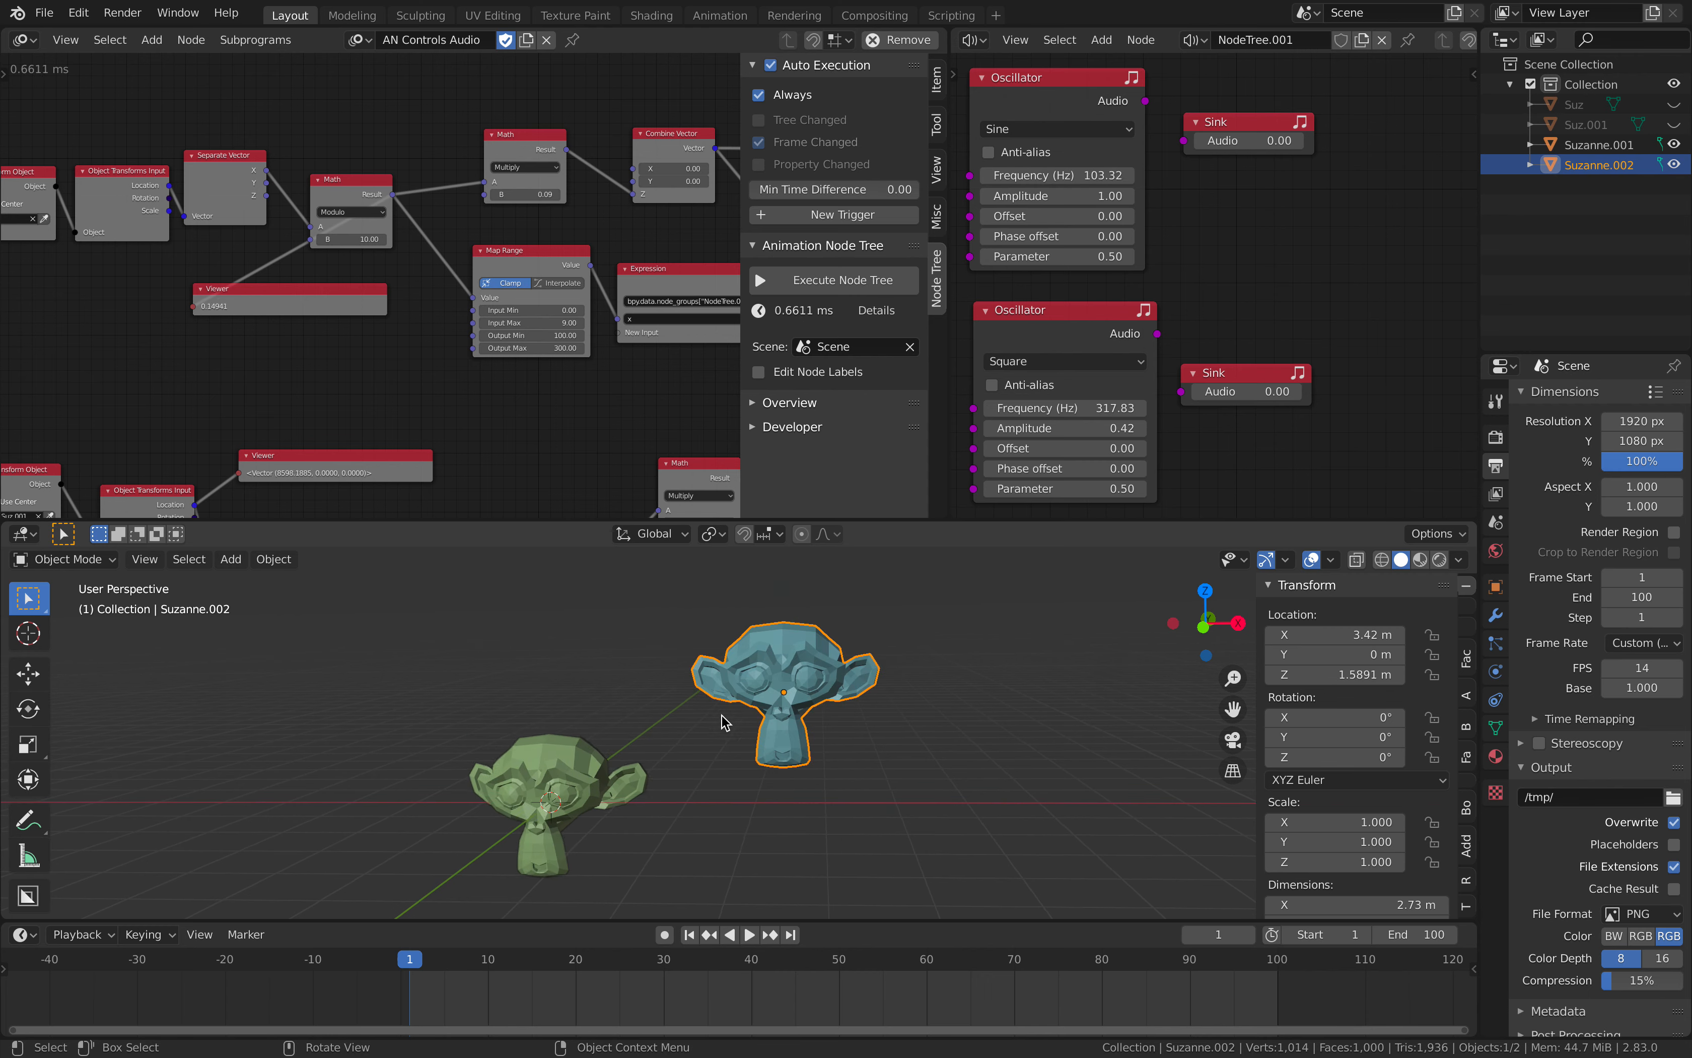
- Connect the Audio outputs of the Sine and Square Oscillators to their respective Sink nodes
{"action": "left_click_drag", "start_coordinate": [1188, 146], "coordinate": [1146, 101]}
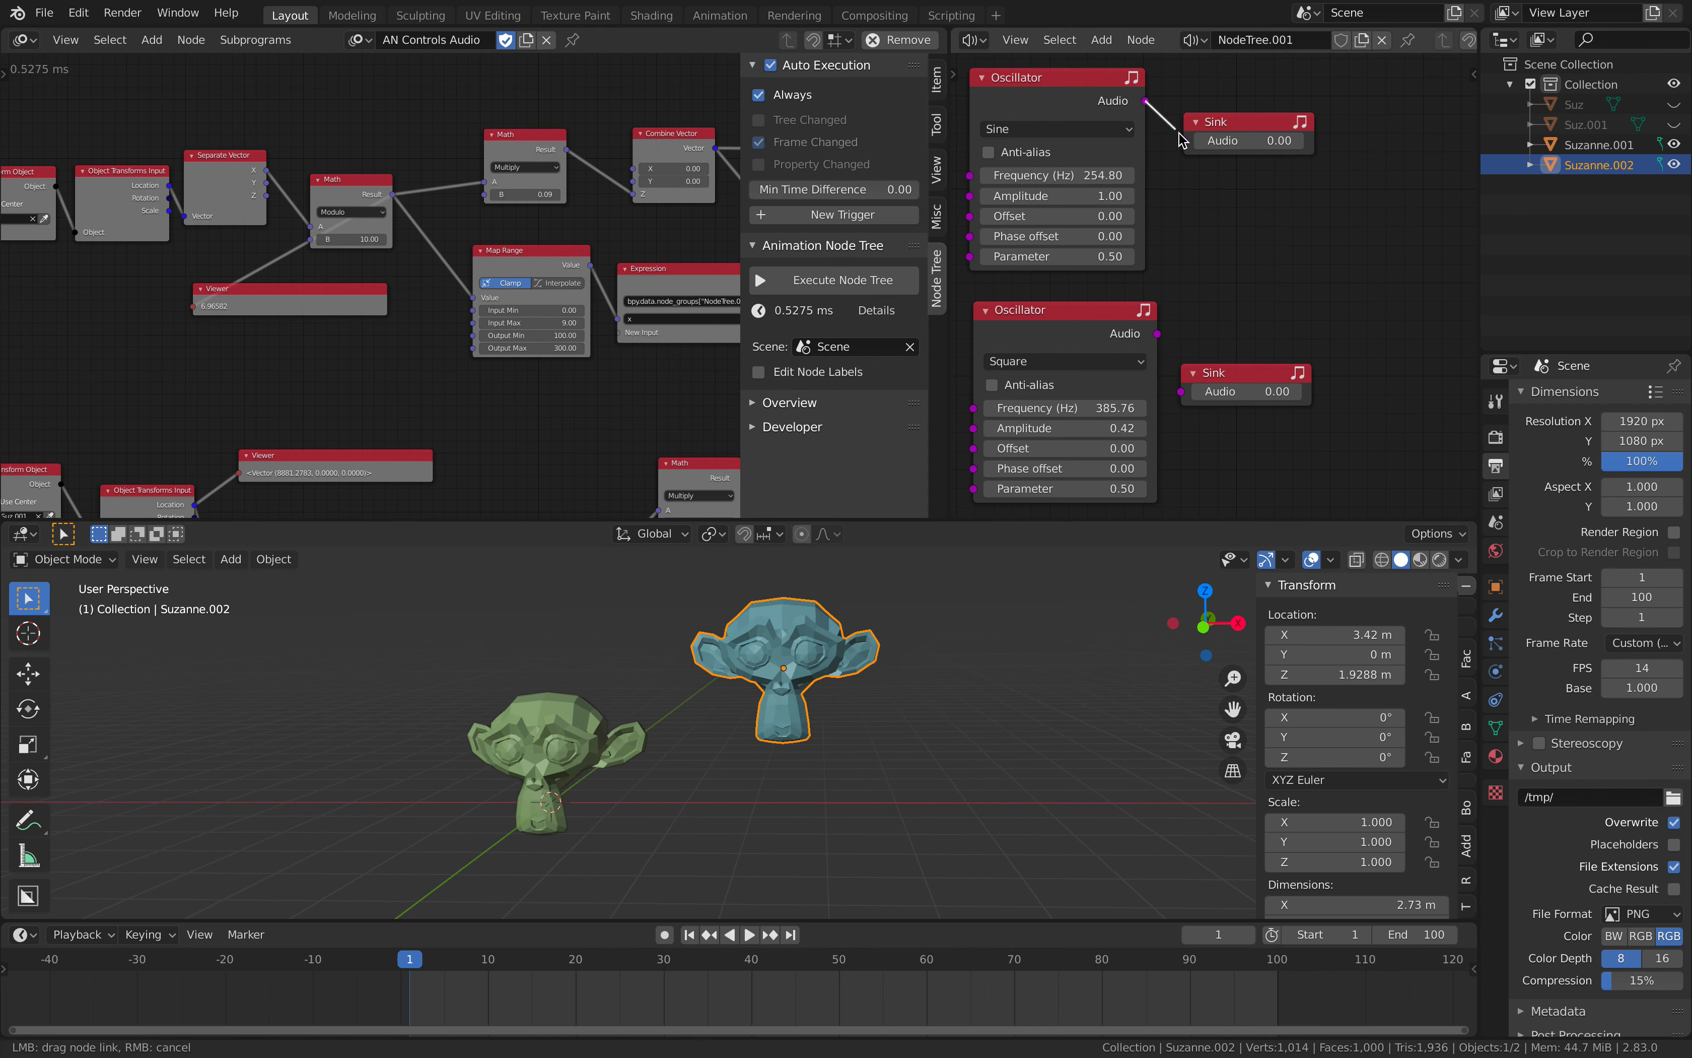
{"action": "left_click_drag", "start_coordinate": [1154, 328], "coordinate": [1181, 391]}
- Set the Translation X of the Compose Matrix node feeding Suz.001 to 0.2
{"action": "middle_click_drag", "start_coordinate": [220, 239], "coordinate": [587, 239]}
{"action": "middle_click_drag", "start_coordinate": [305, 340], "coordinate": [239, 216]}
{"action": "left_click", "coordinate": [216, 408]}
{"action": "type", "text": "0.2"}
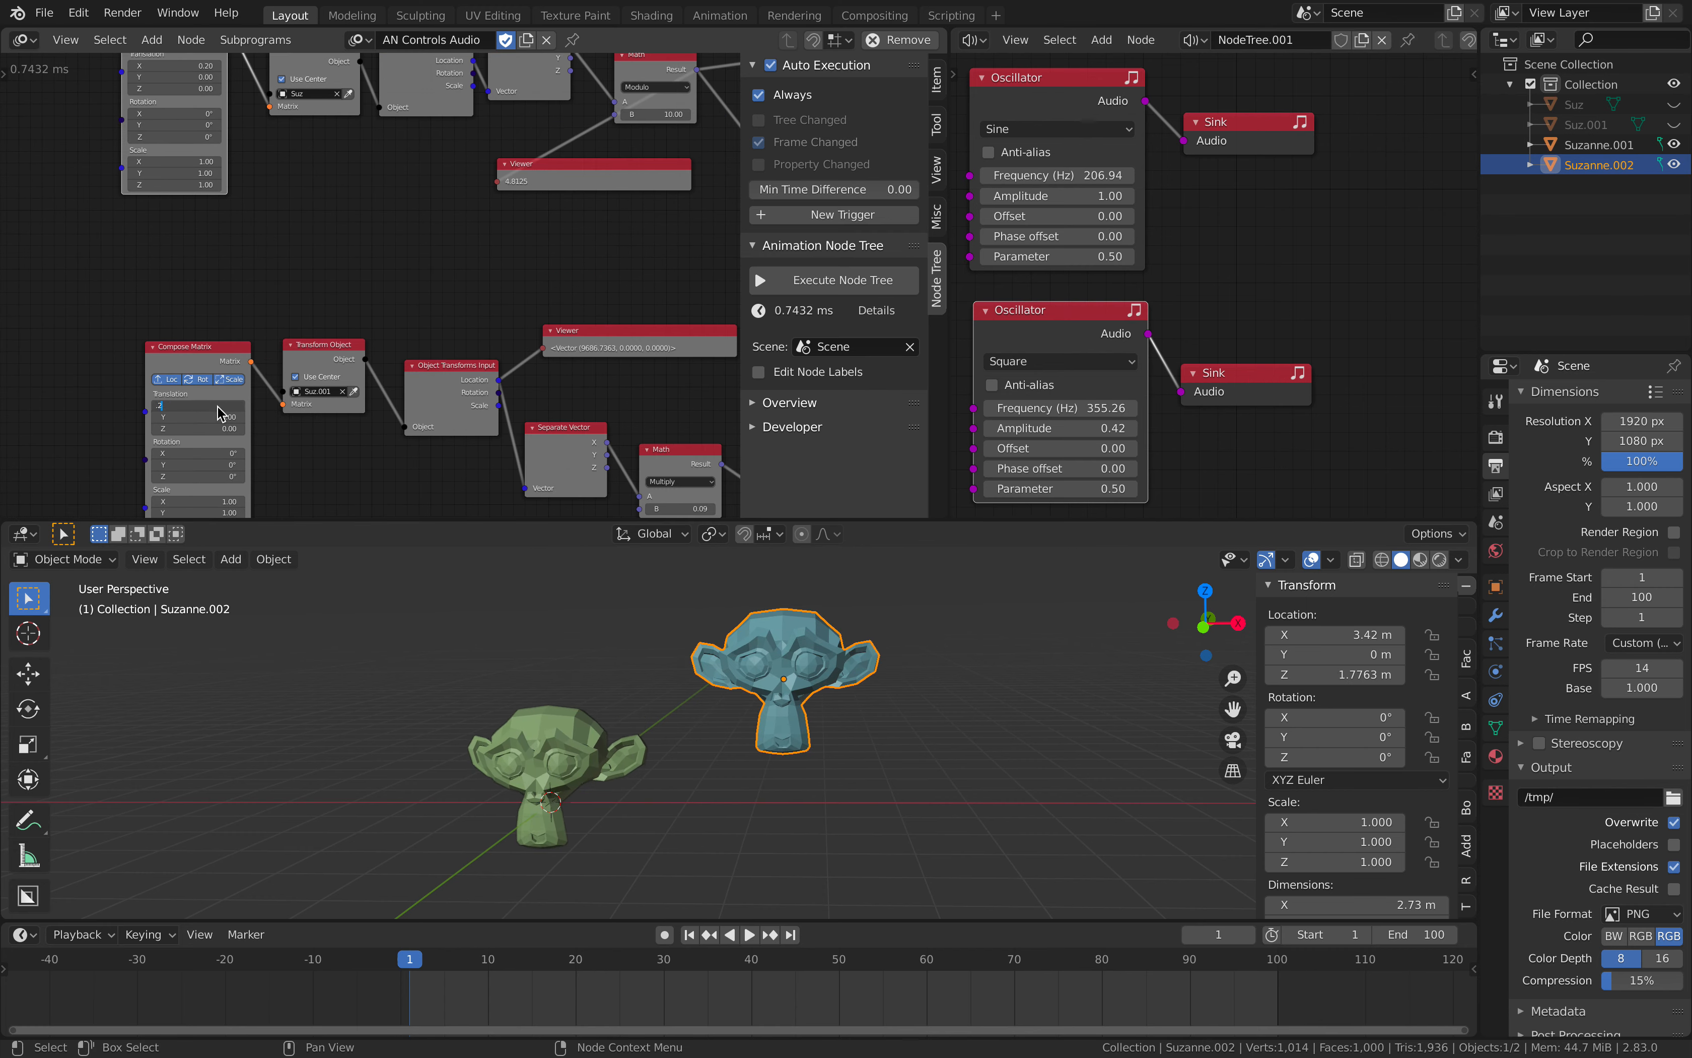
{"action": "key", "text": "Return"}
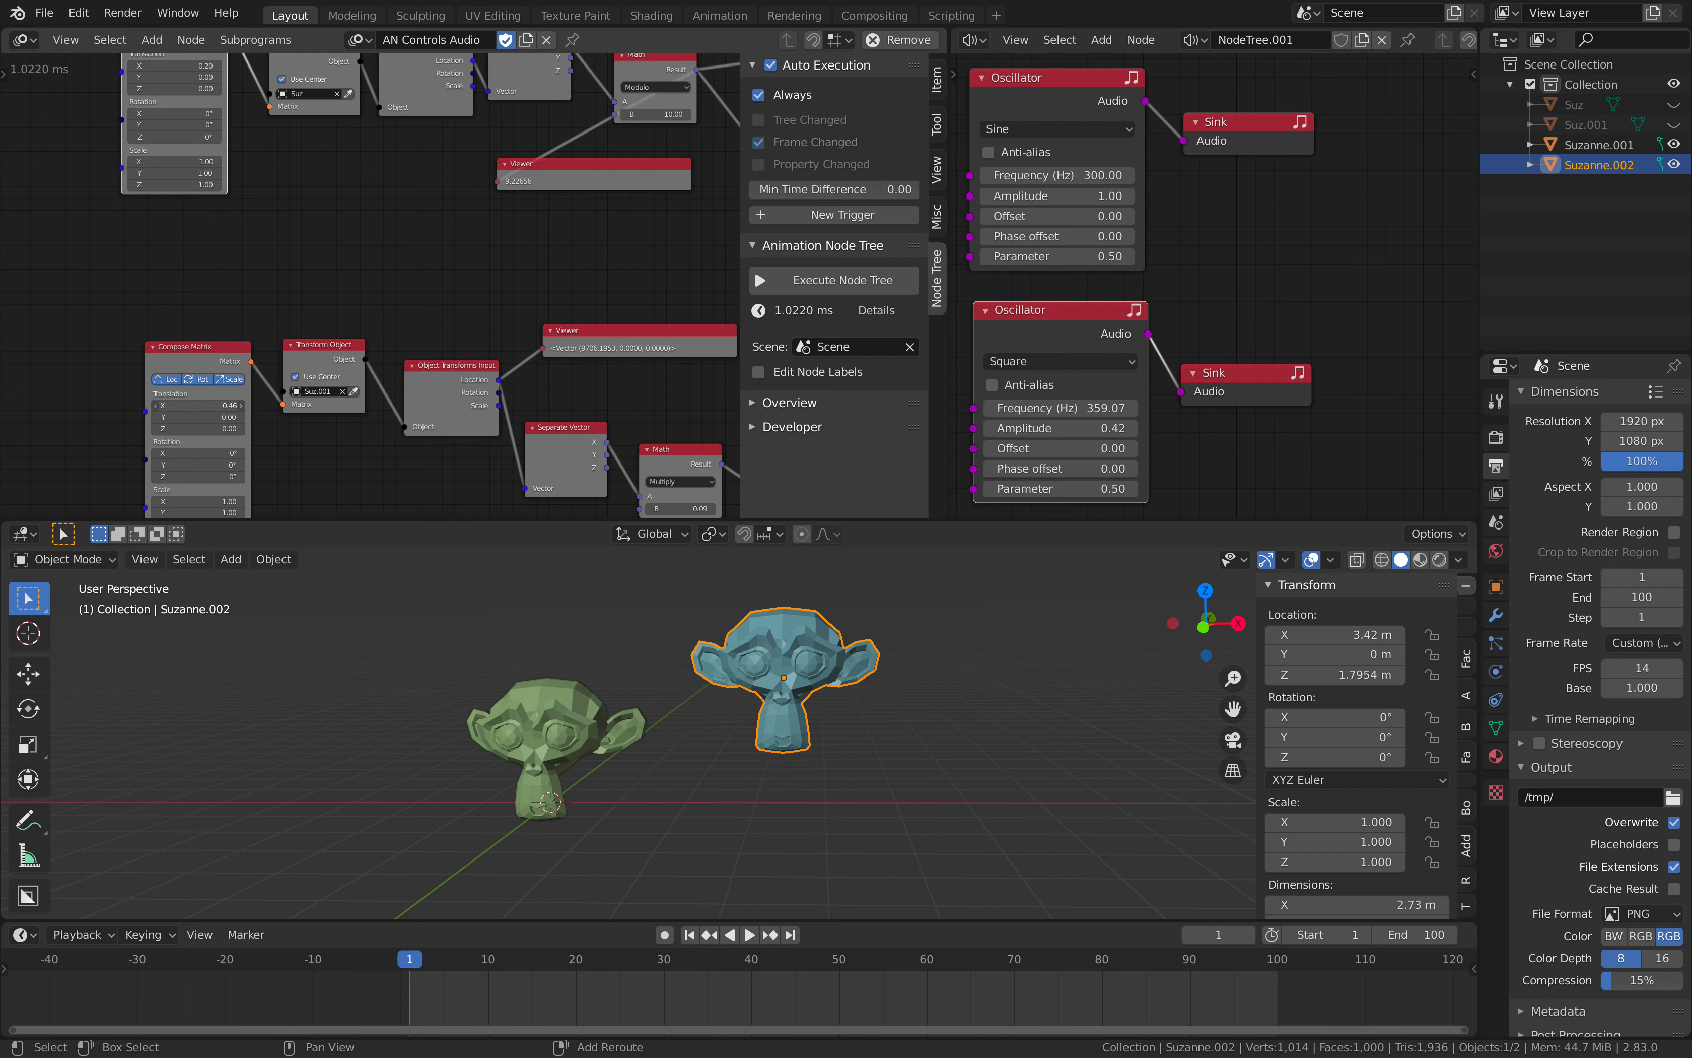
- Raise Translation X to about 1.22 on the Compose Matrix feeding Suz.001 and about 3.26 on the one feeding Suz
{"action": "left_click_drag", "start_coordinate": [210, 406], "coordinate": [263, 406]}
{"action": "middle_click_drag", "start_coordinate": [332, 220], "coordinate": [330, 291]}
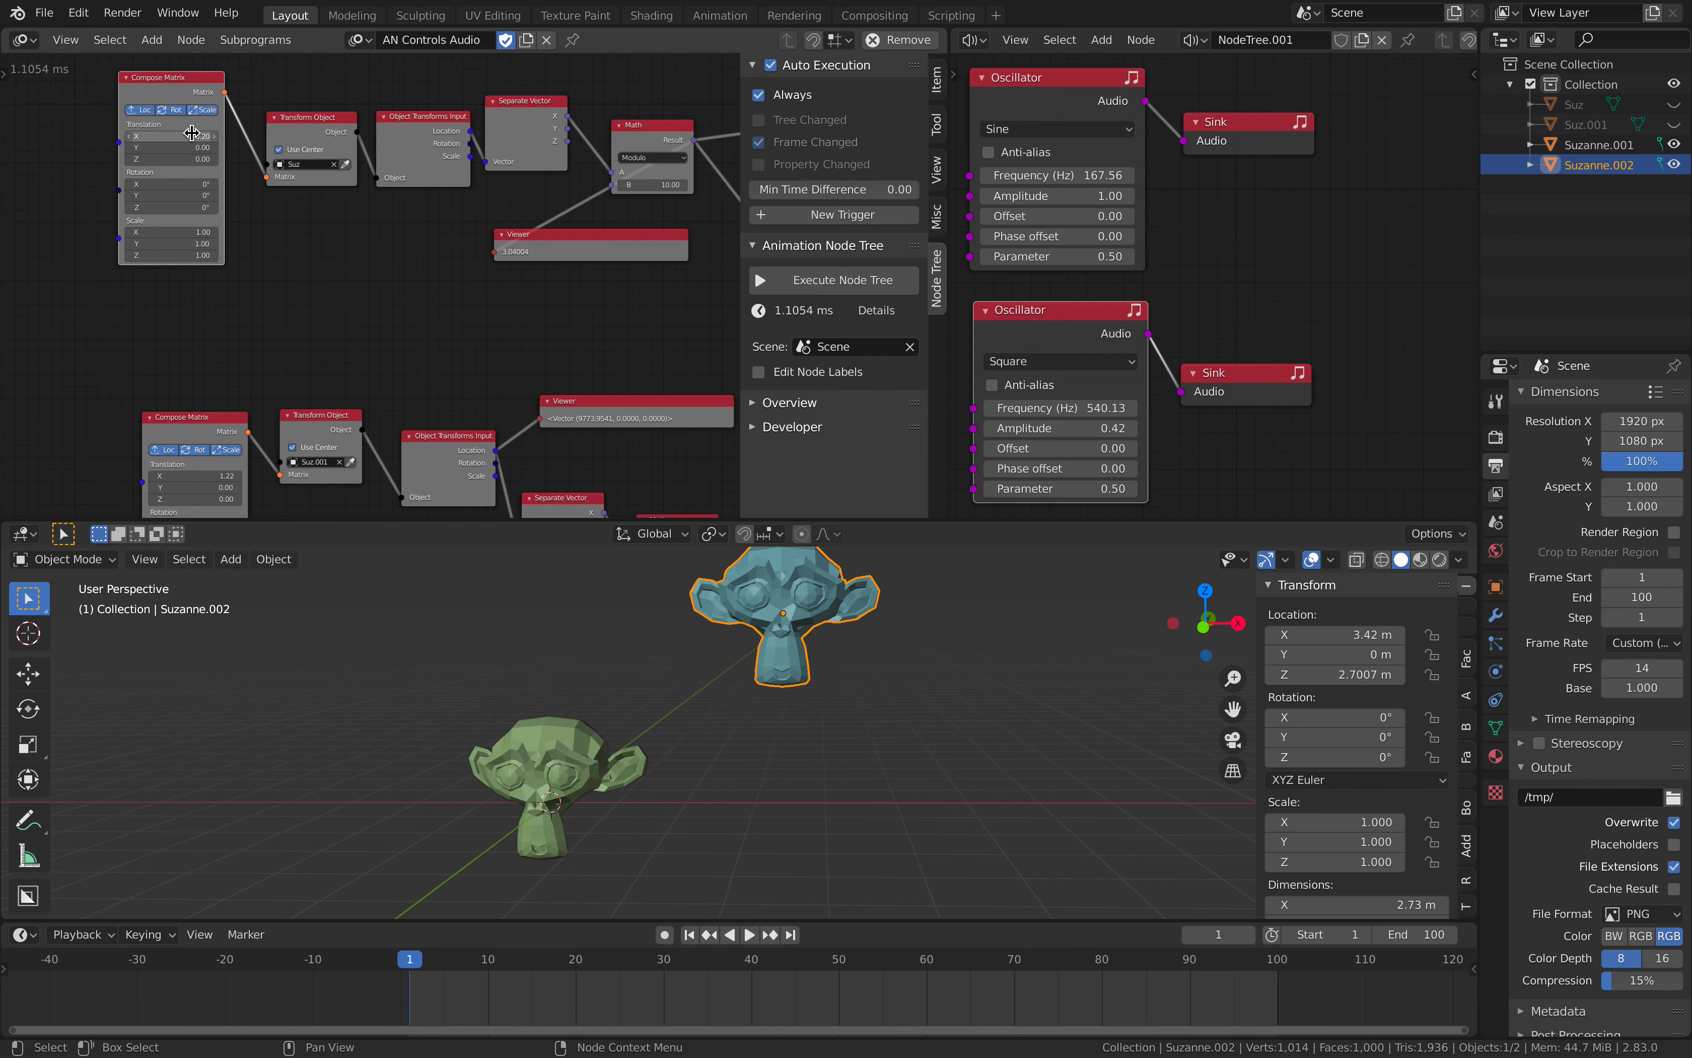
{"action": "left_click_drag", "start_coordinate": [190, 135], "coordinate": [238, 135]}
- Save the Blender file under its existing name
{"action": "left_click", "coordinate": [78, 12]}
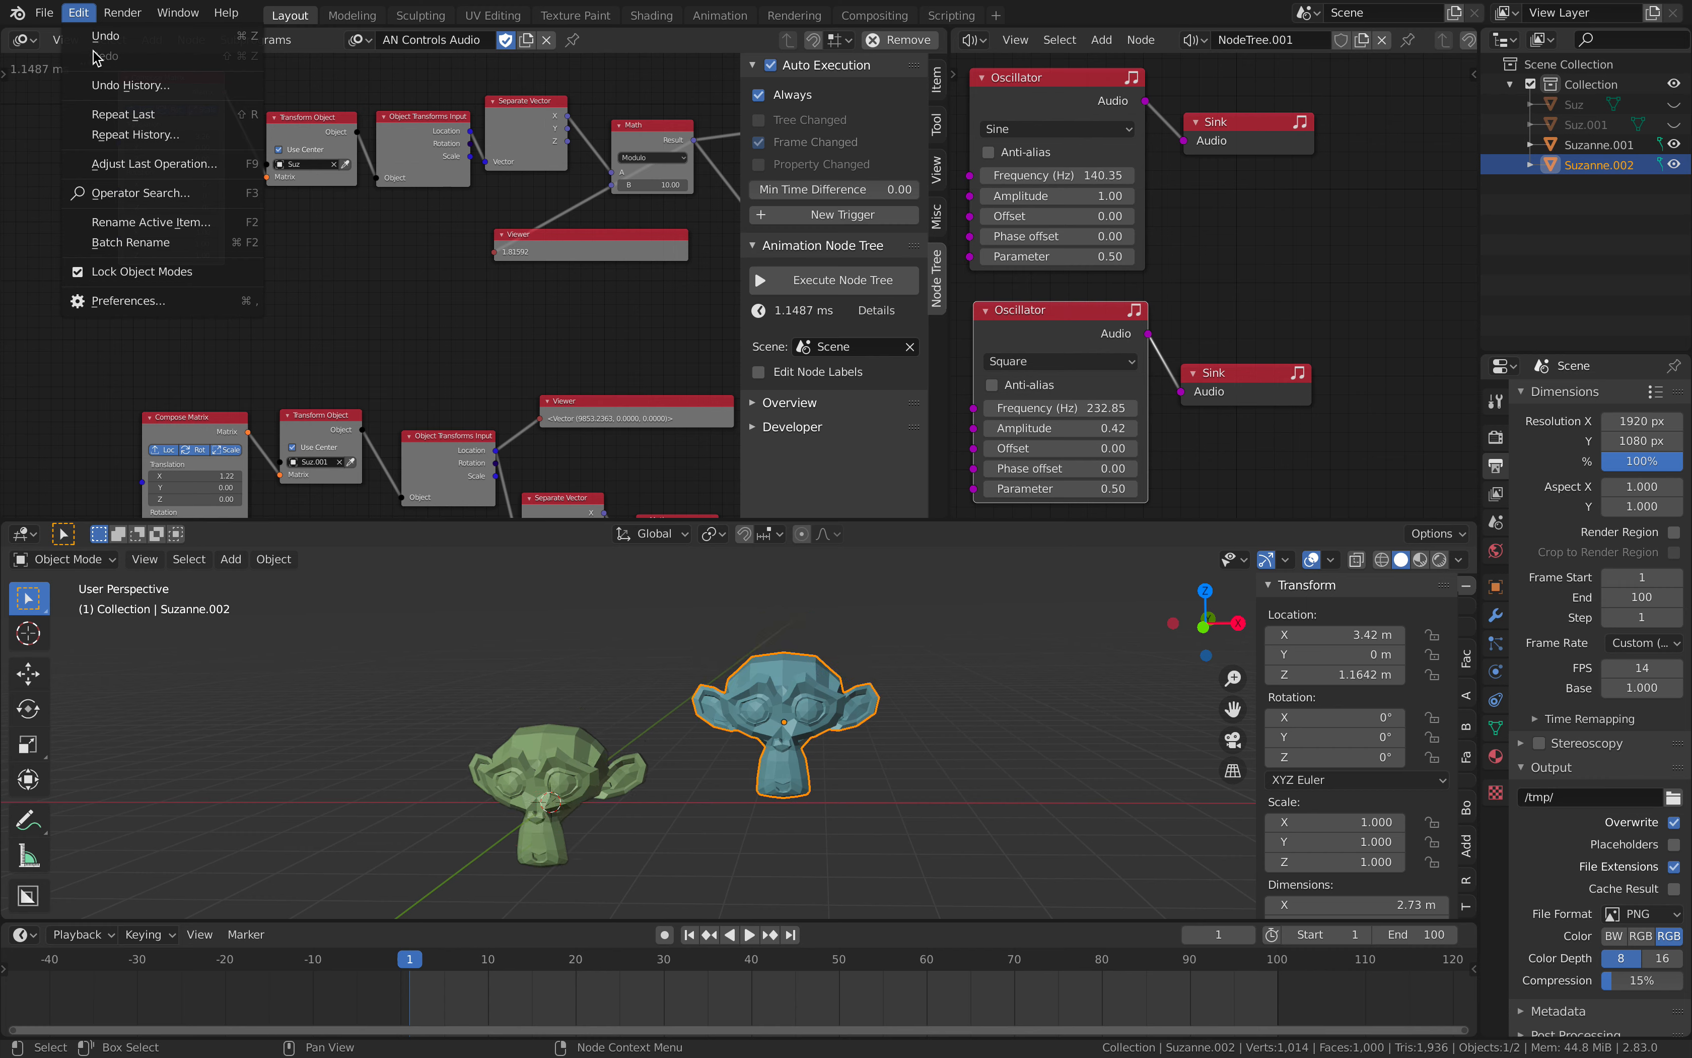
{"action": "mouse_move", "coordinate": [55, 17]}
{"action": "left_click", "coordinate": [79, 145]}
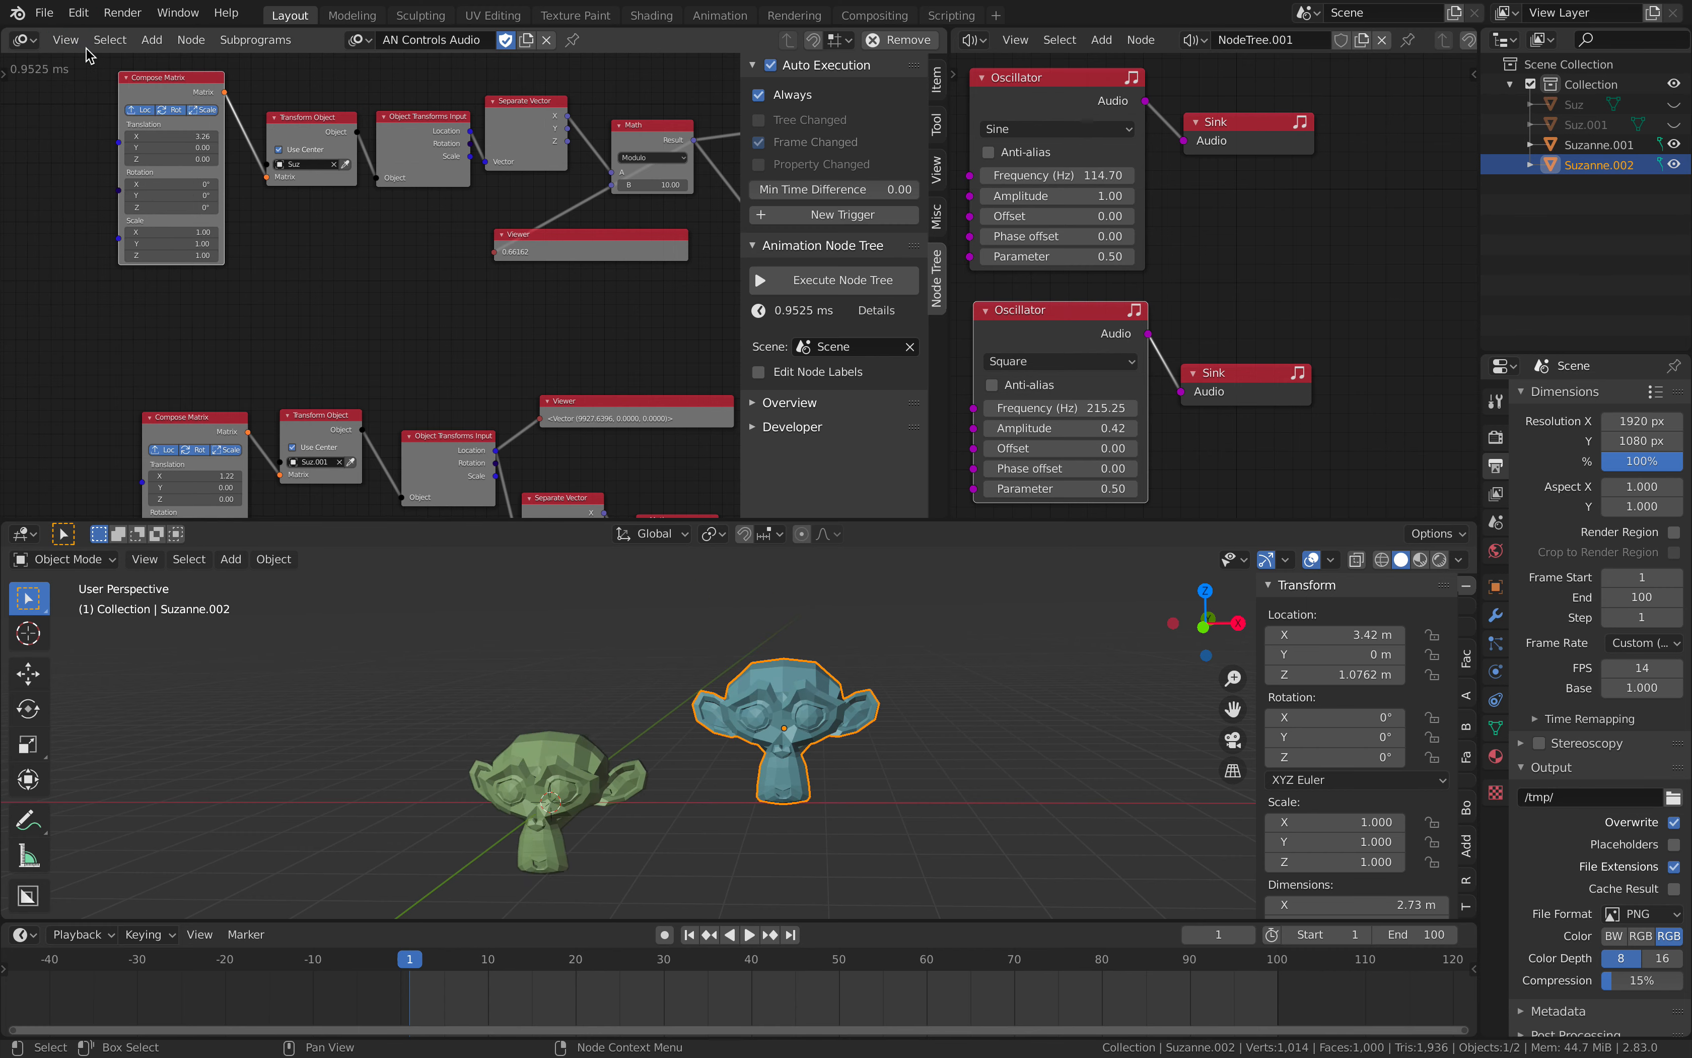
- Search the add-ons in the preferences for "audio", read the Audionodes add-on's details, and close the preferences
{"action": "left_click", "coordinate": [78, 12]}
{"action": "key", "text": "ctrl+comma"}
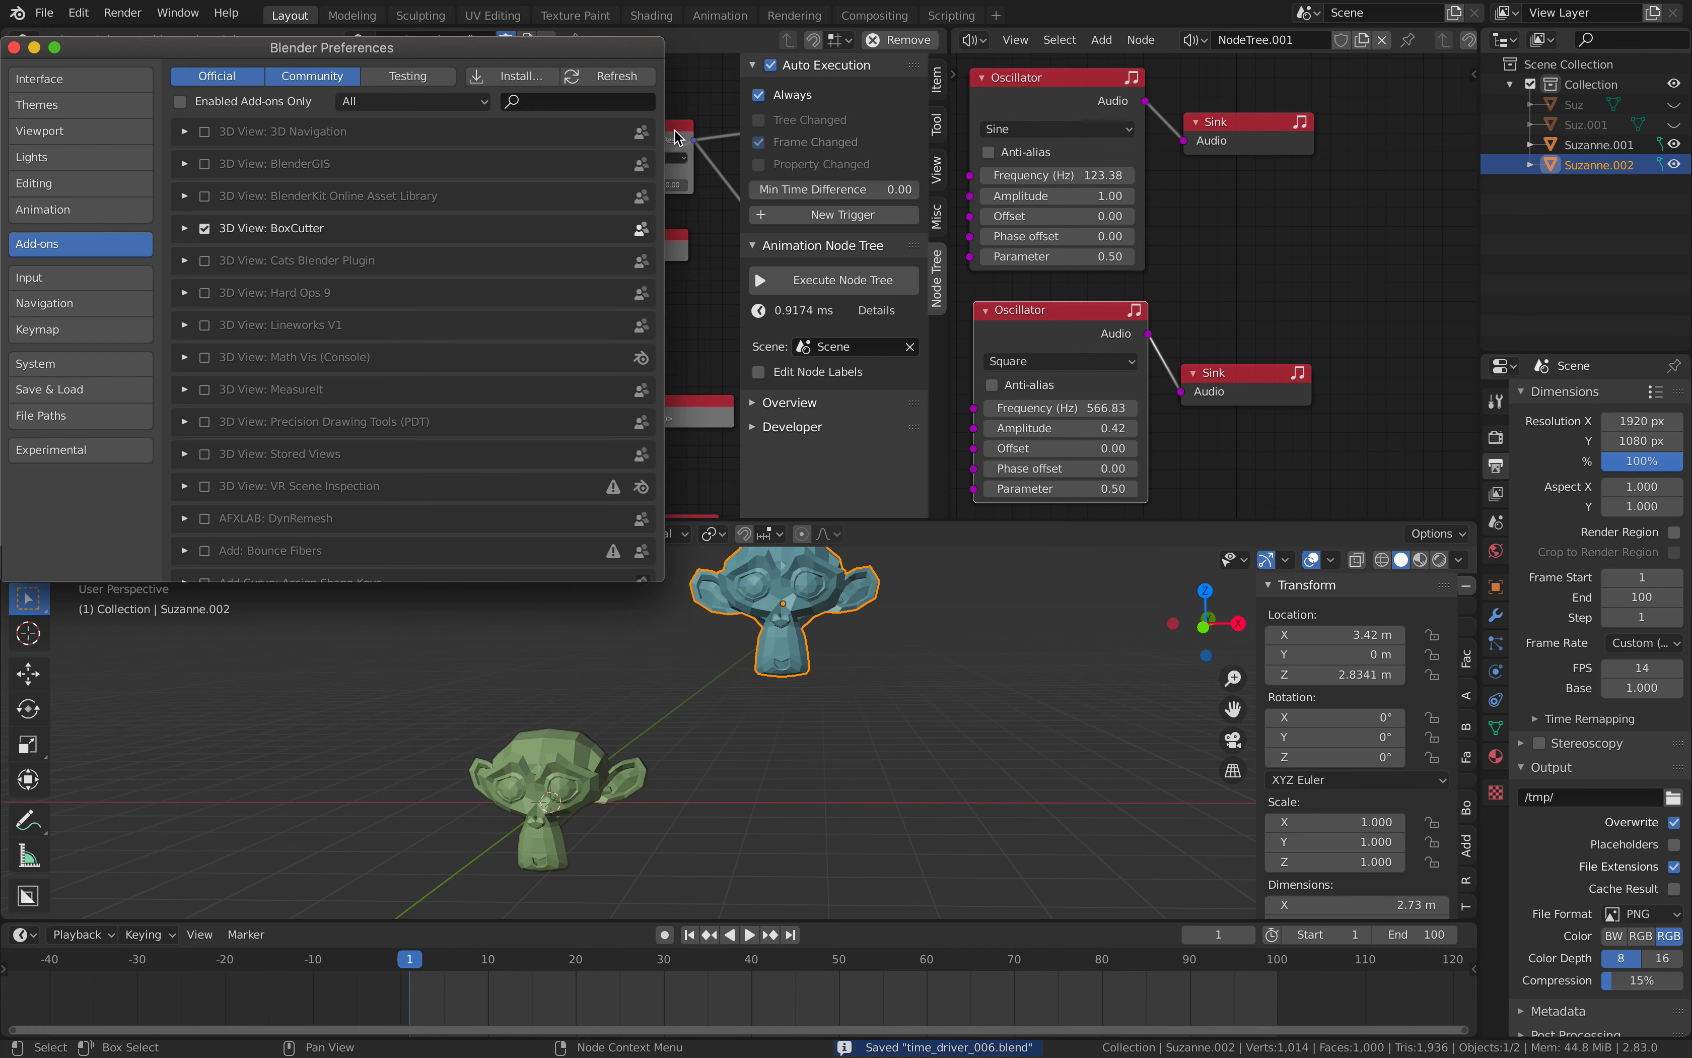
{"action": "type", "text": "audio"}
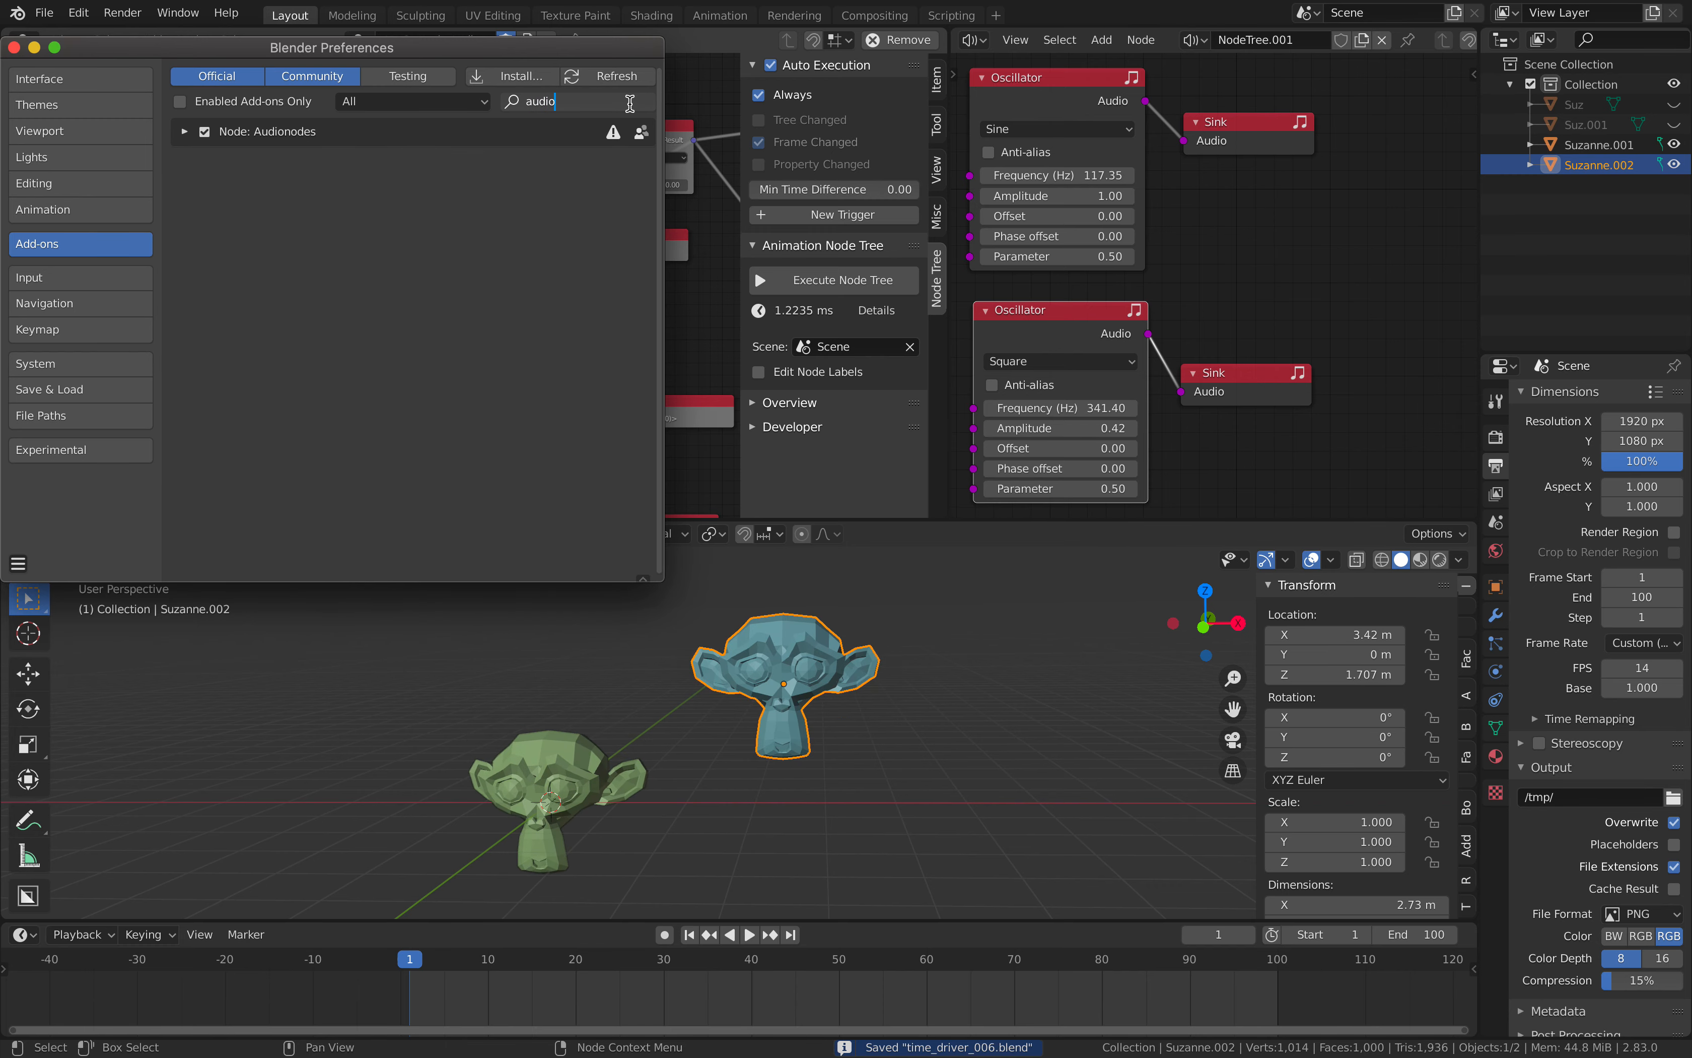
{"action": "left_click", "coordinate": [186, 132]}
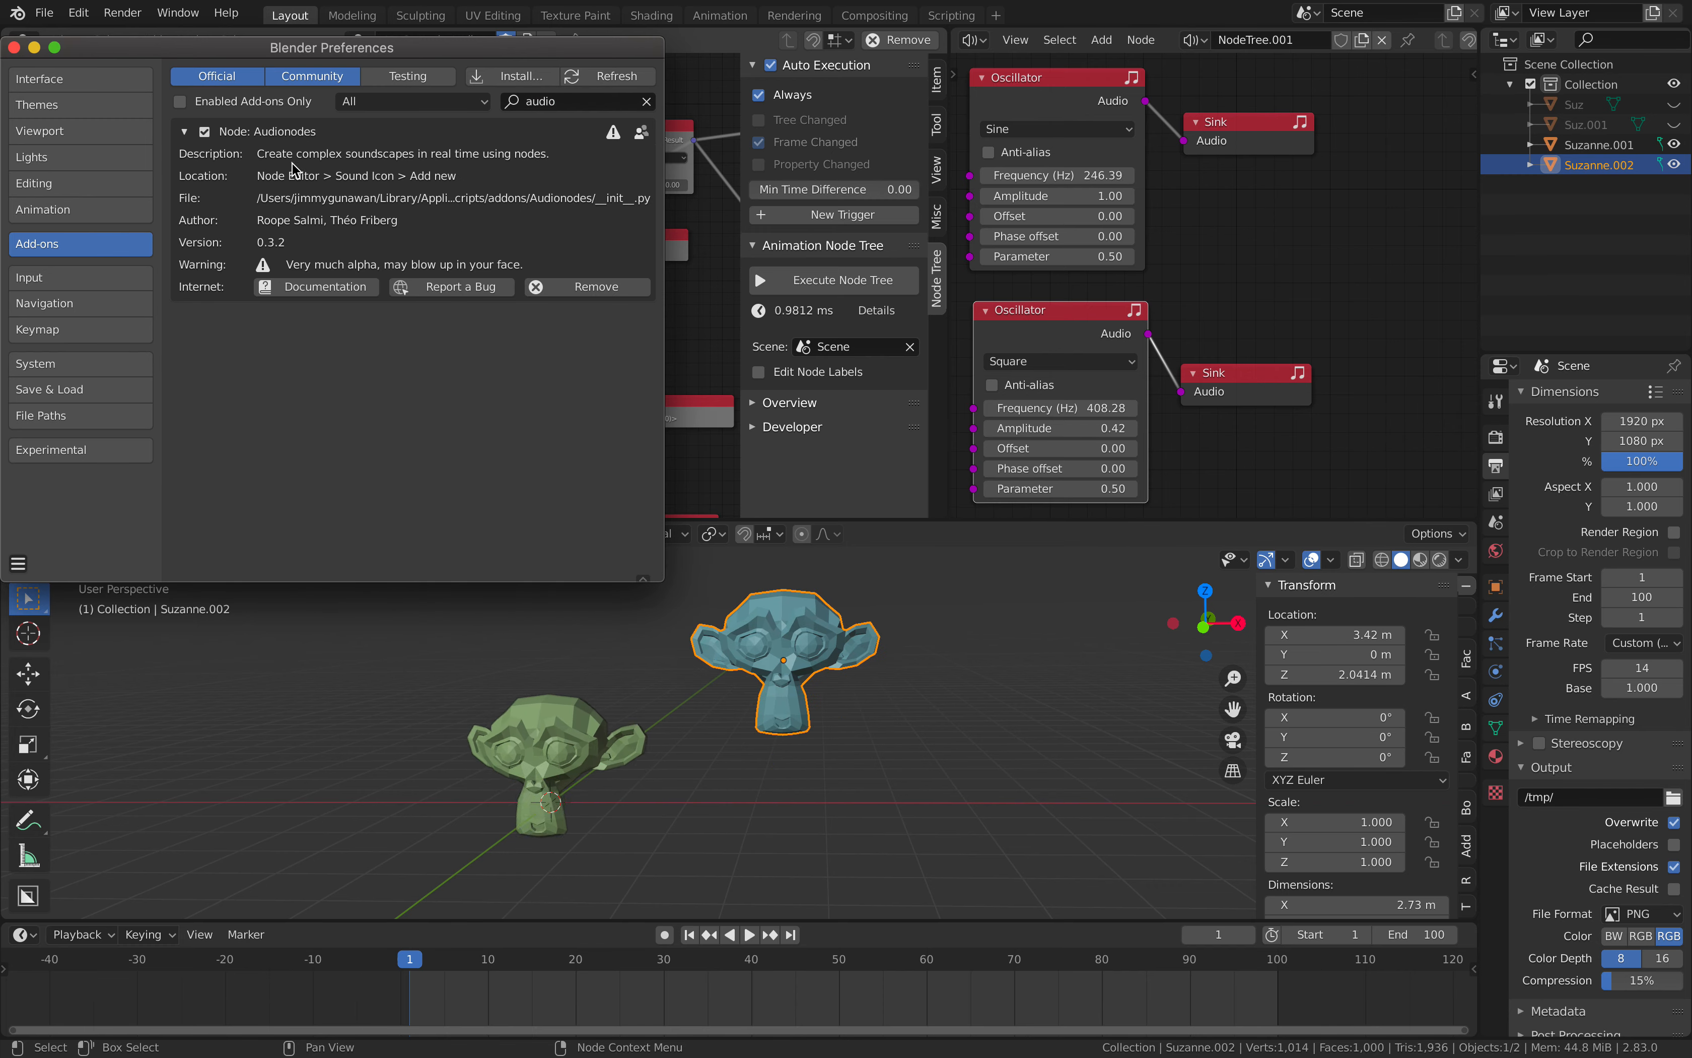
{"action": "left_click", "coordinate": [13, 49]}
- Deselect all objects, orbit around the monkey heads in the maximized 3D viewport, and restore the layout
{"action": "left_click", "coordinate": [1017, 650]}
{"action": "key", "text": "ctrl+space"}
{"action": "middle_click_drag", "start_coordinate": [1013, 647], "coordinate": [972, 615]}
{"action": "key", "text": "ctrl+space"}
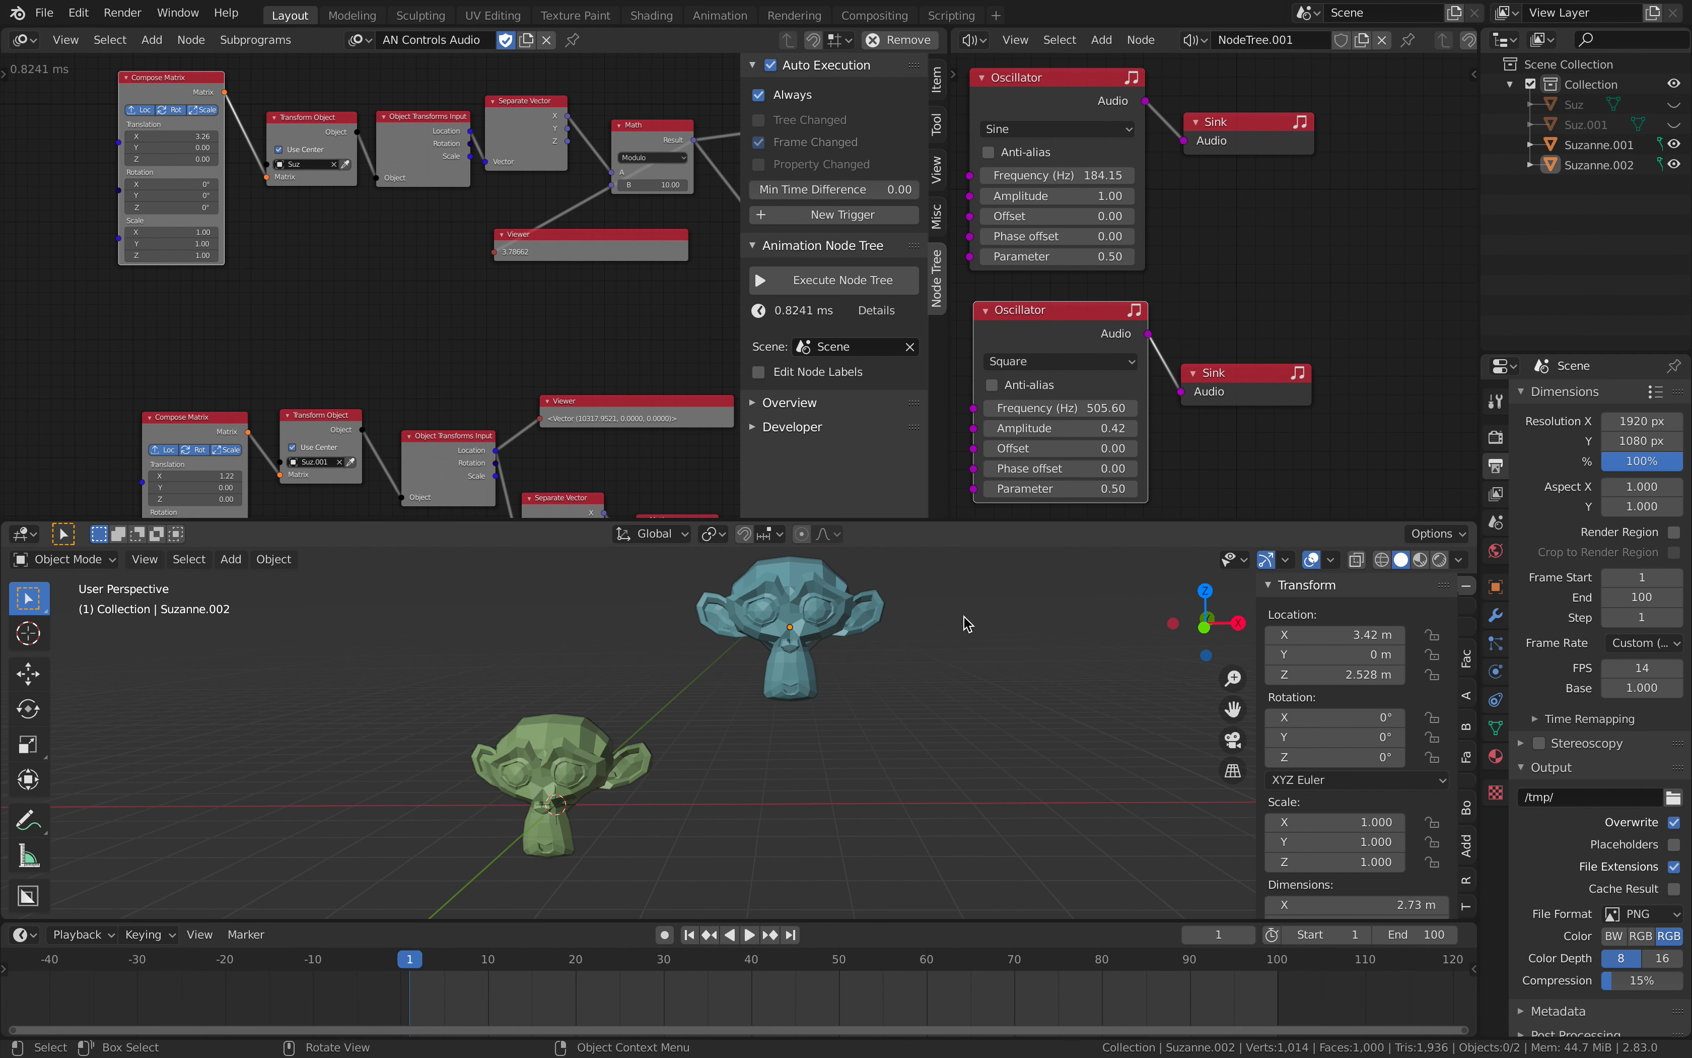